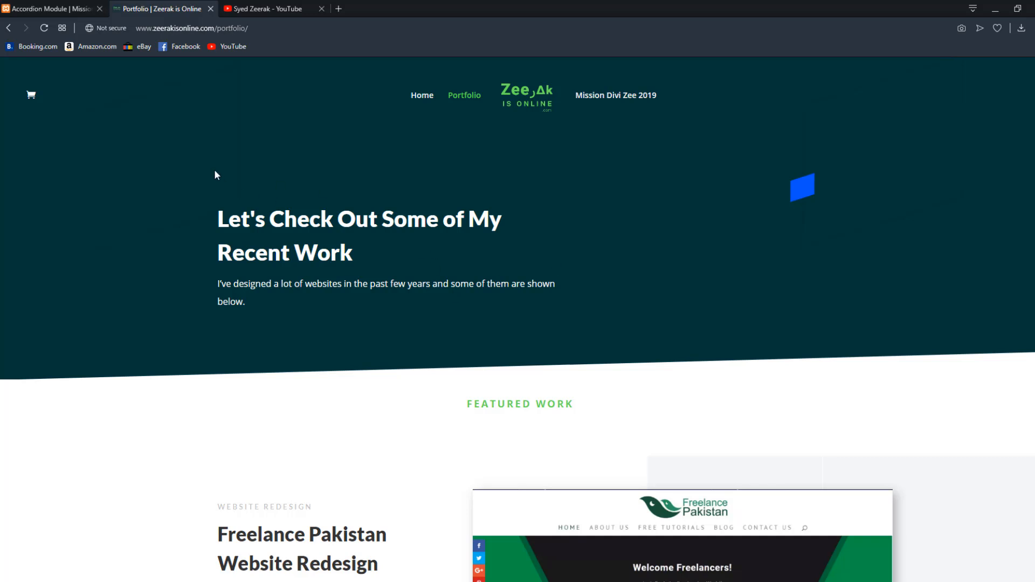
Step: Switch to the Accordion Module page and examine its CTA, Circle Counters and Code module sections
{"action": "left_click", "coordinate": [36, 3]}
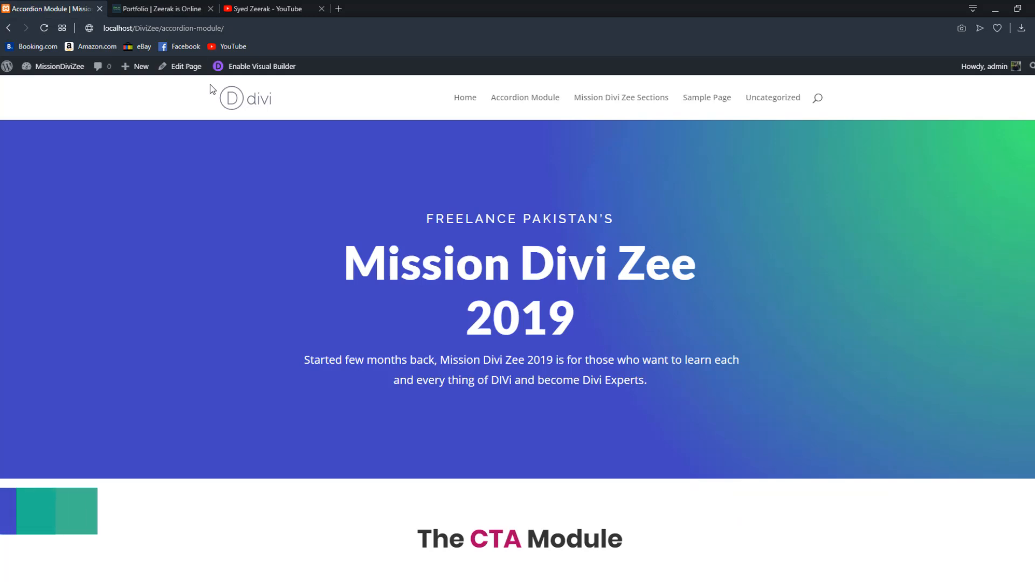
{"action": "scroll", "coordinate": [341, 100], "scroll_direction": "down", "scroll_amount": 3}
{"action": "scroll", "coordinate": [343, 102], "scroll_direction": "down", "scroll_amount": 1}
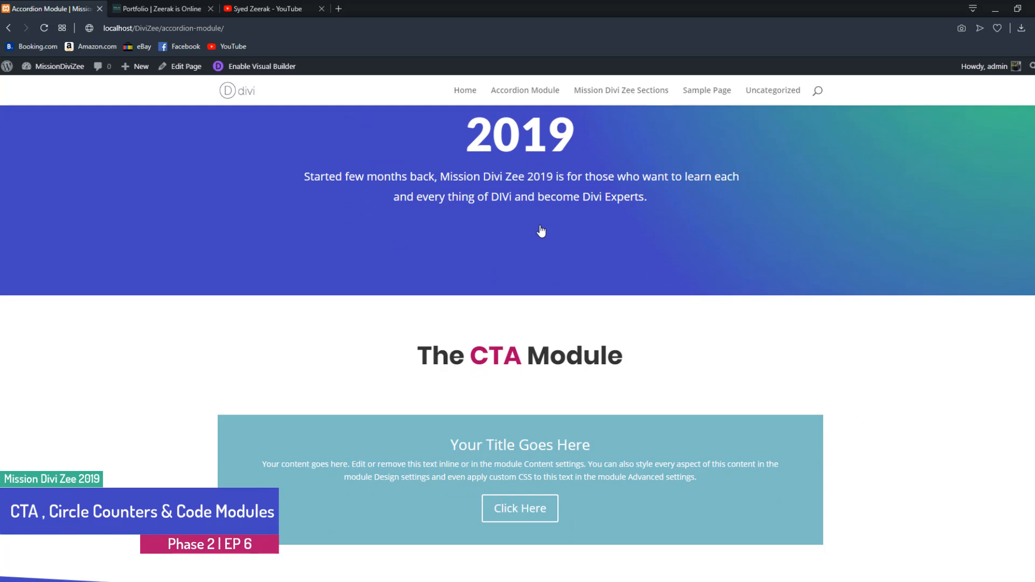
{"action": "scroll", "coordinate": [557, 253], "scroll_direction": "down", "scroll_amount": 2}
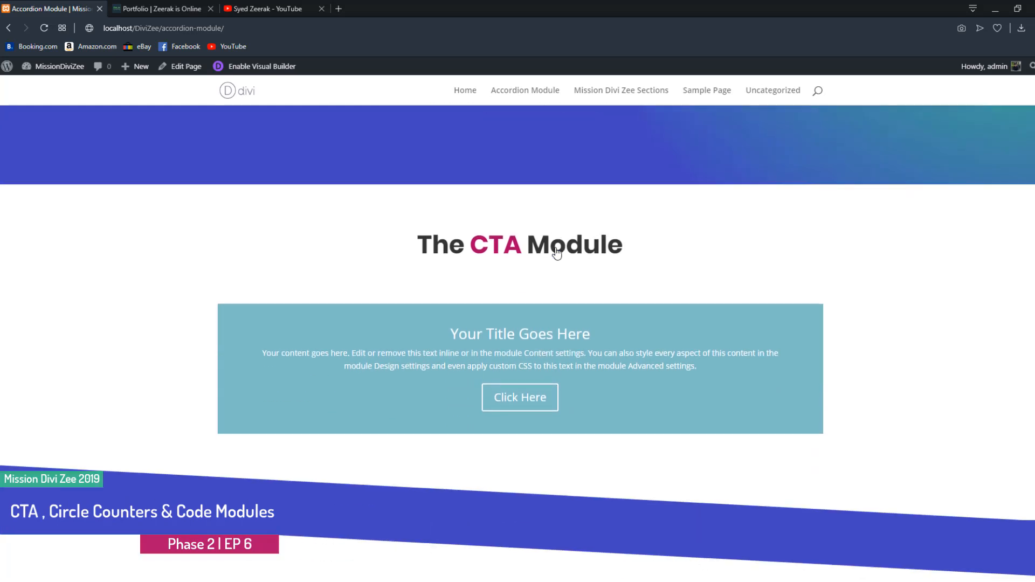
{"action": "scroll", "coordinate": [557, 253], "scroll_direction": "up", "scroll_amount": 1}
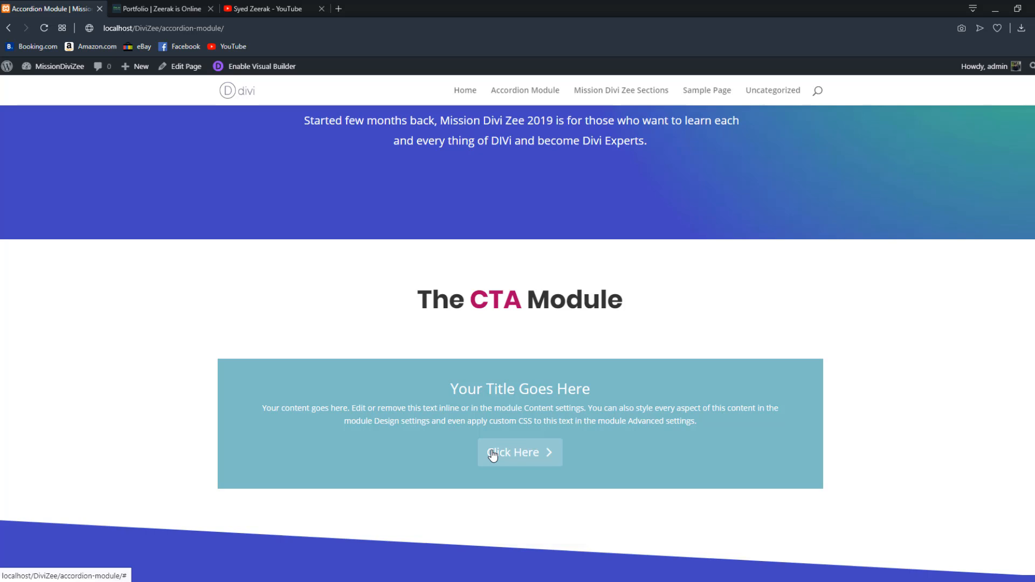
{"action": "scroll", "coordinate": [528, 321], "scroll_direction": "down", "scroll_amount": 3}
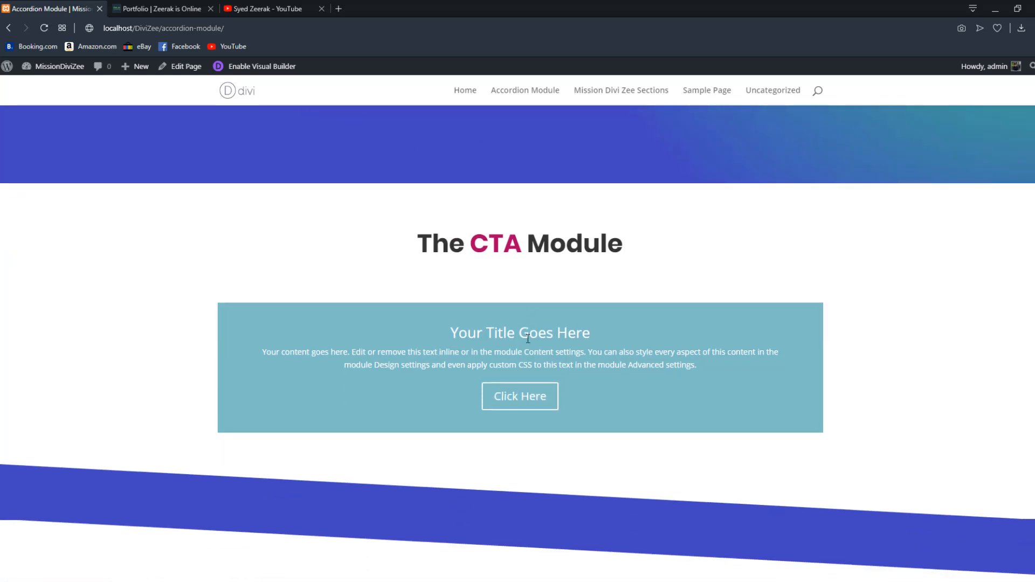
{"action": "scroll", "coordinate": [565, 368], "scroll_direction": "down", "scroll_amount": 2}
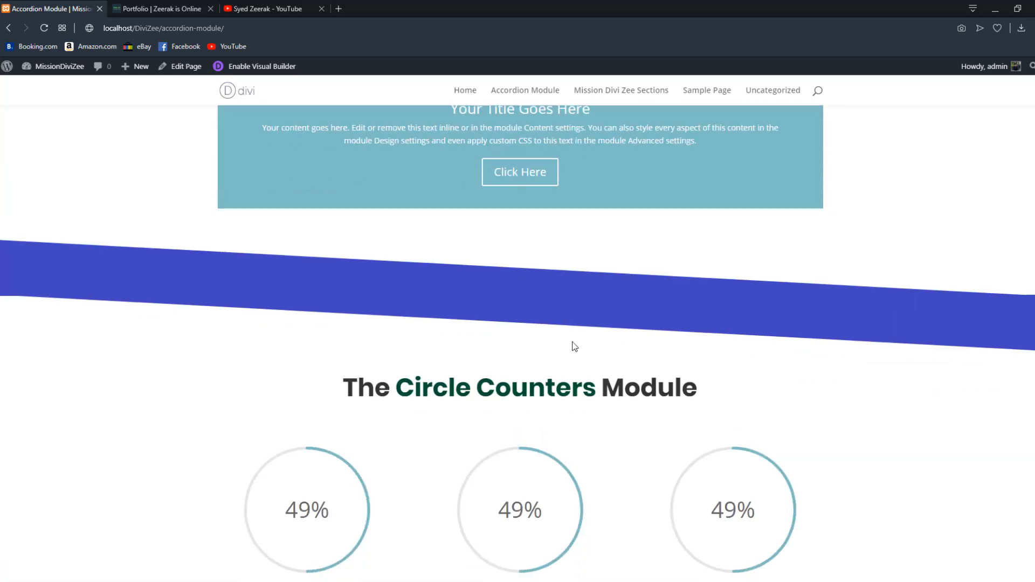
{"action": "scroll", "coordinate": [541, 353], "scroll_direction": "down", "scroll_amount": 2}
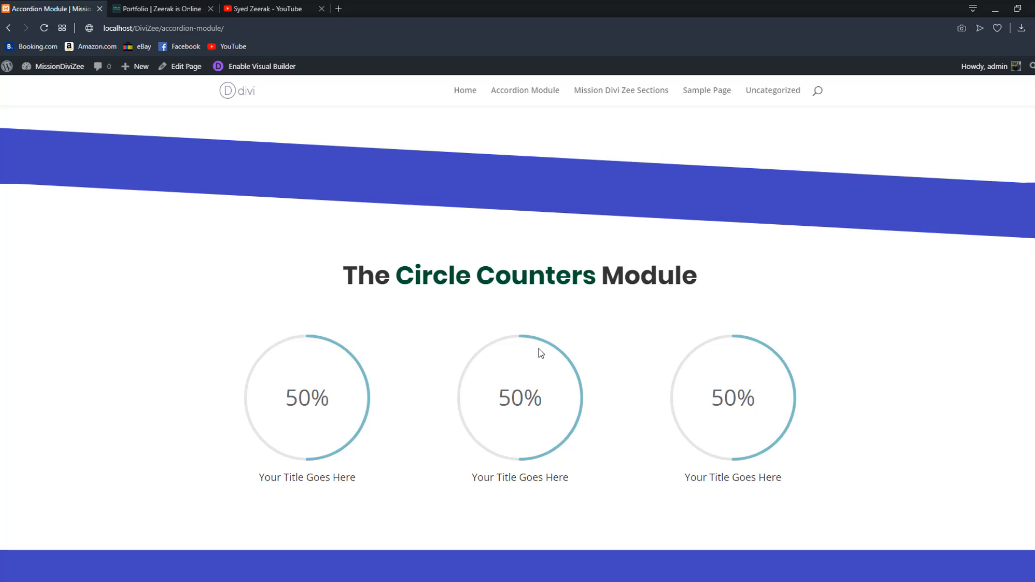
{"action": "scroll", "coordinate": [541, 353], "scroll_direction": "up", "scroll_amount": 2}
{"action": "scroll", "coordinate": [747, 280], "scroll_direction": "down", "scroll_amount": 10}
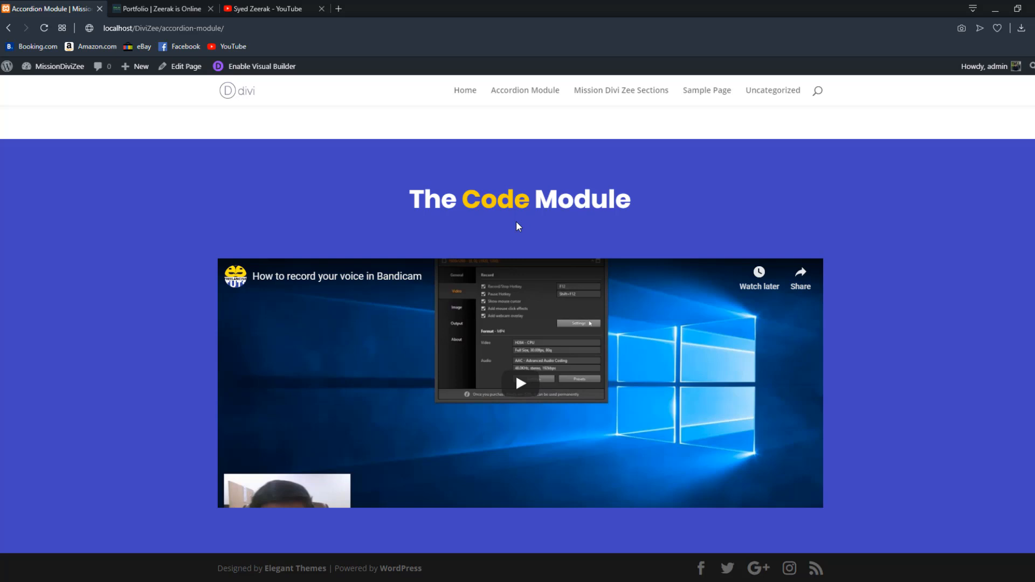
{"action": "scroll", "coordinate": [620, 418], "scroll_direction": "up", "scroll_amount": 15}
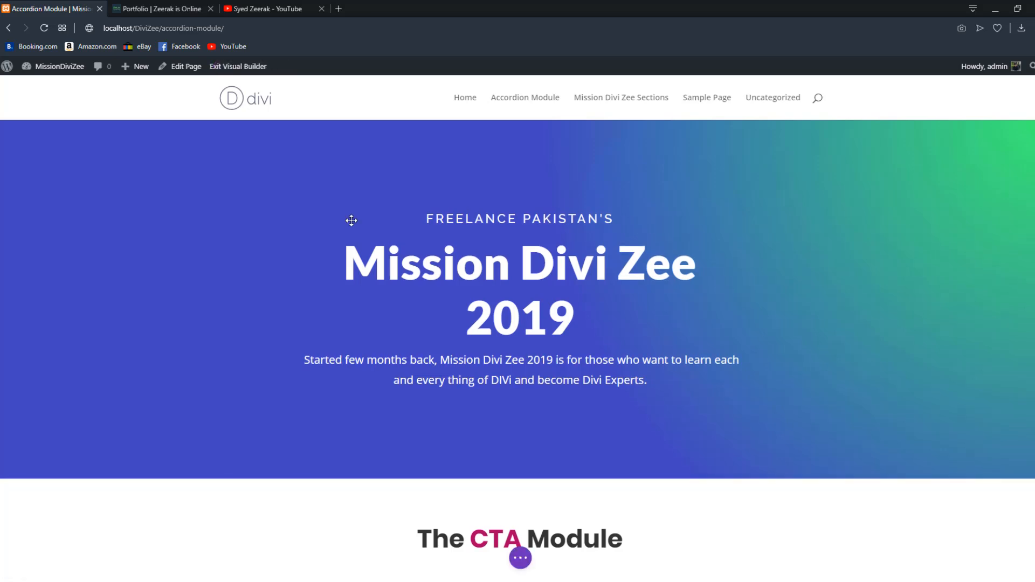
Step: Review the column layouts available for the row that holds the call-to-action module
{"action": "scroll", "coordinate": [292, 272], "scroll_direction": "down", "scroll_amount": 3}
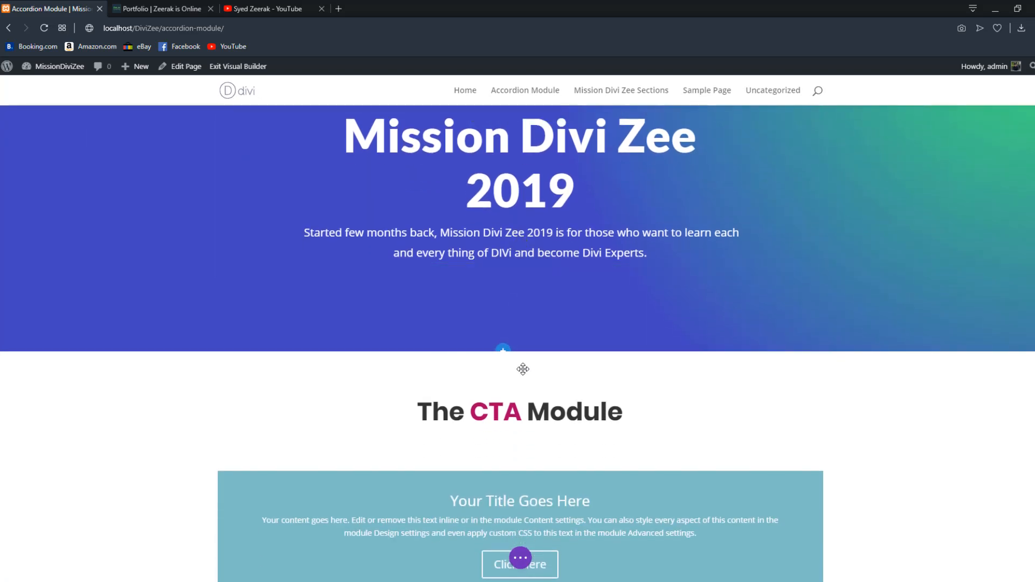
{"action": "scroll", "coordinate": [526, 368], "scroll_direction": "down", "scroll_amount": 5}
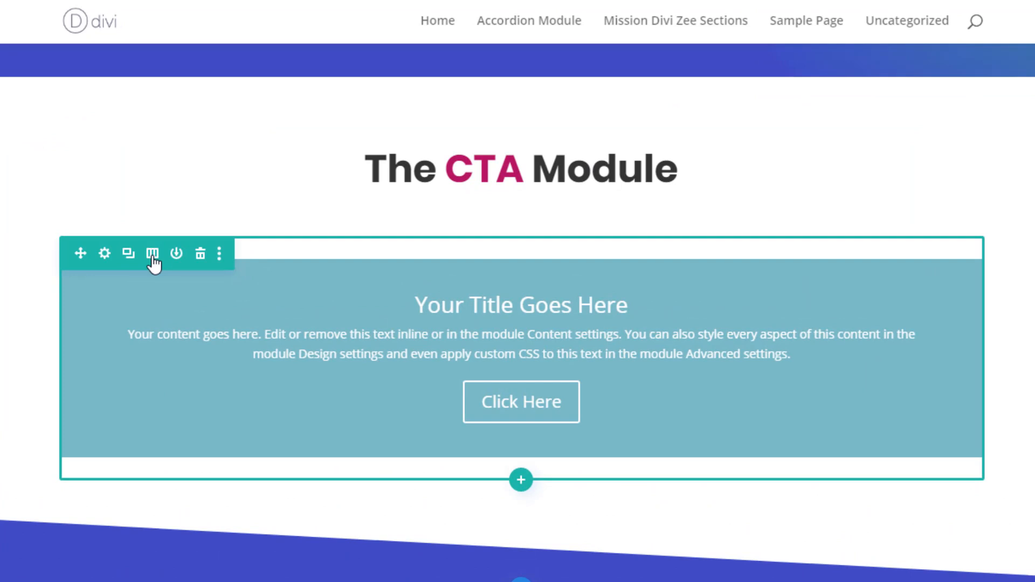
{"action": "left_click", "coordinate": [153, 256]}
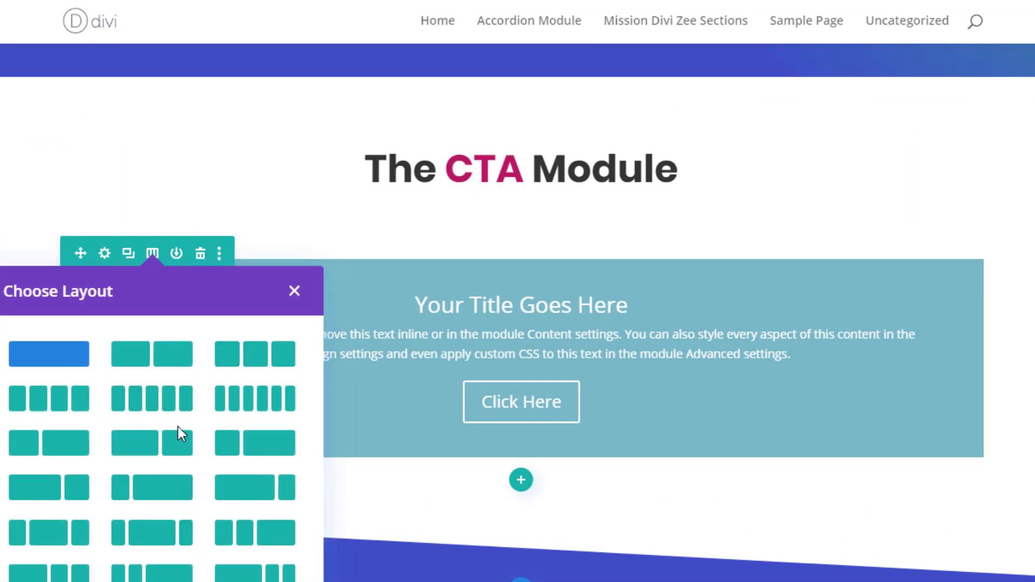
{"action": "left_click", "coordinate": [294, 292]}
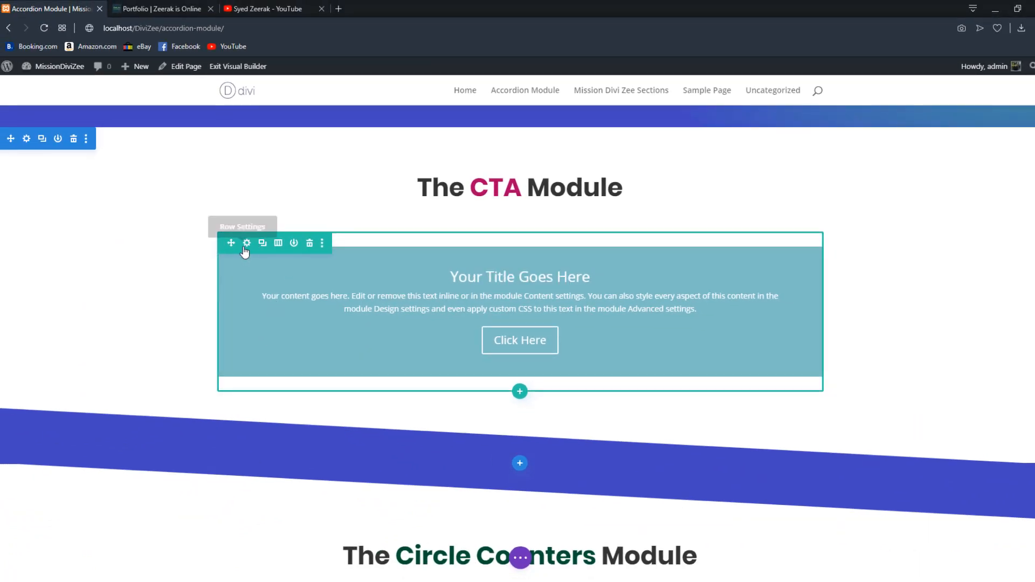
Step: Open the settings of the call-to-action row and look through its content options
{"action": "left_click", "coordinate": [247, 243]}
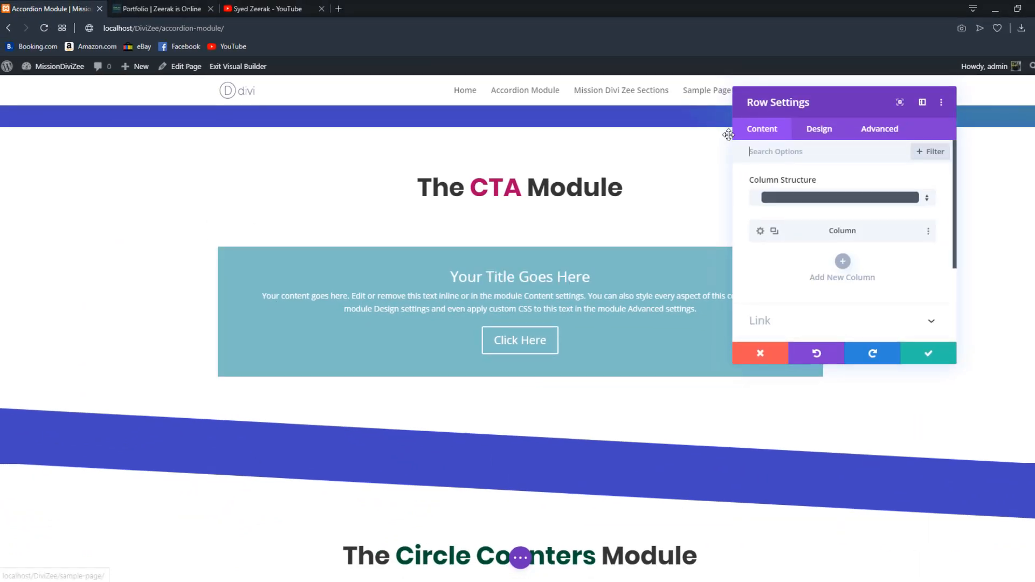
{"action": "scroll", "coordinate": [814, 207], "scroll_direction": "down", "scroll_amount": 1}
{"action": "scroll", "coordinate": [815, 216], "scroll_direction": "down", "scroll_amount": 3}
{"action": "scroll", "coordinate": [821, 234], "scroll_direction": "up", "scroll_amount": 3}
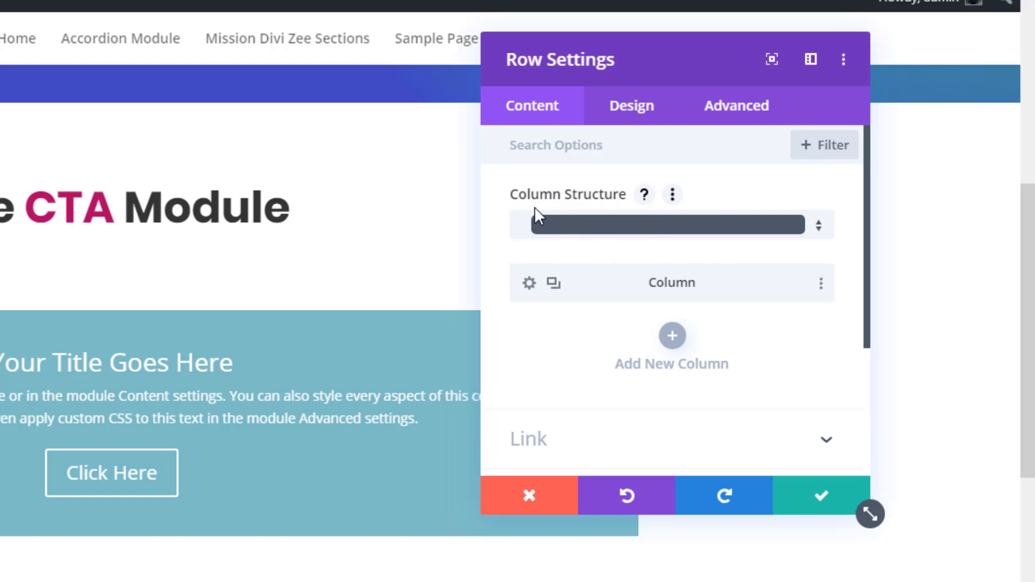
Step: Try a structure of six equal columns for the call-to-action row and restore the single-column structure
{"action": "left_click", "coordinate": [580, 224]}
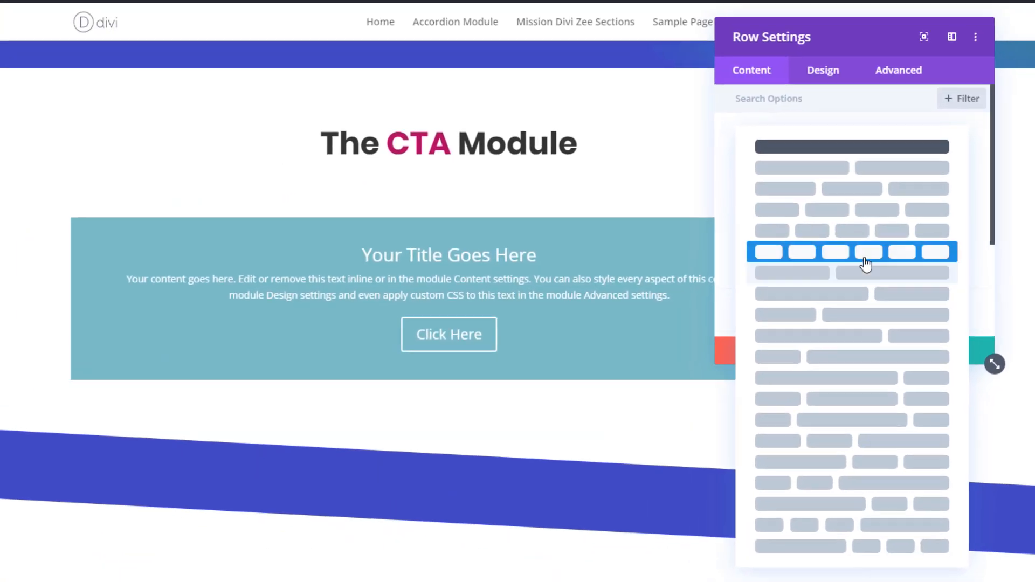
{"action": "left_click", "coordinate": [885, 251]}
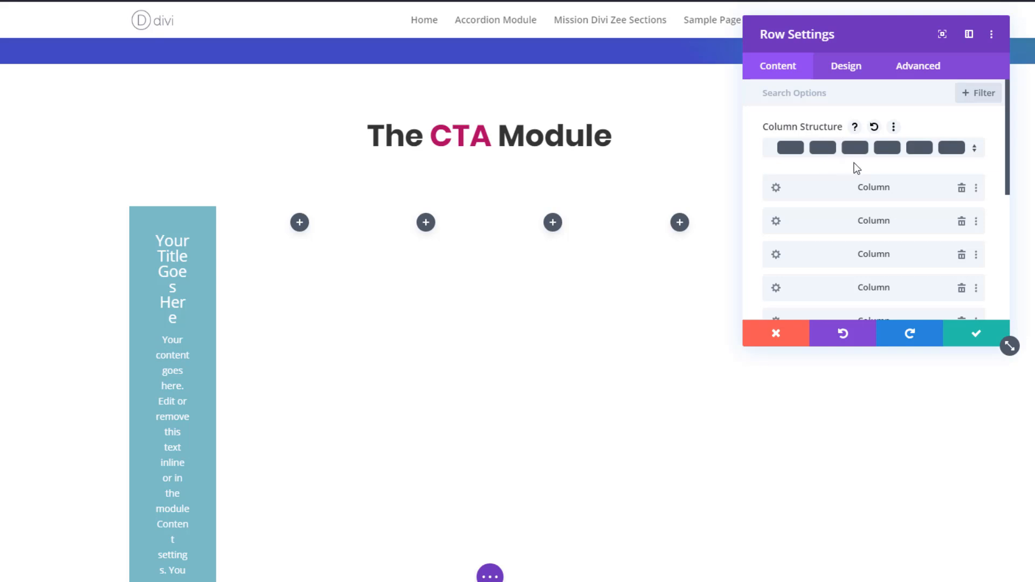
{"action": "scroll", "coordinate": [866, 167], "scroll_direction": "down", "scroll_amount": 3}
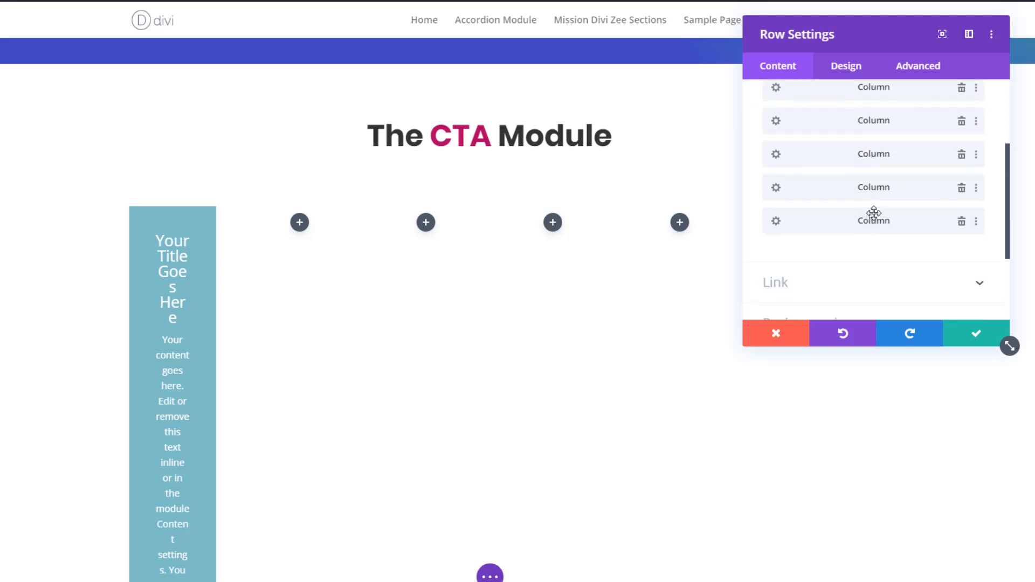
{"action": "scroll", "coordinate": [874, 213], "scroll_direction": "up", "scroll_amount": 3}
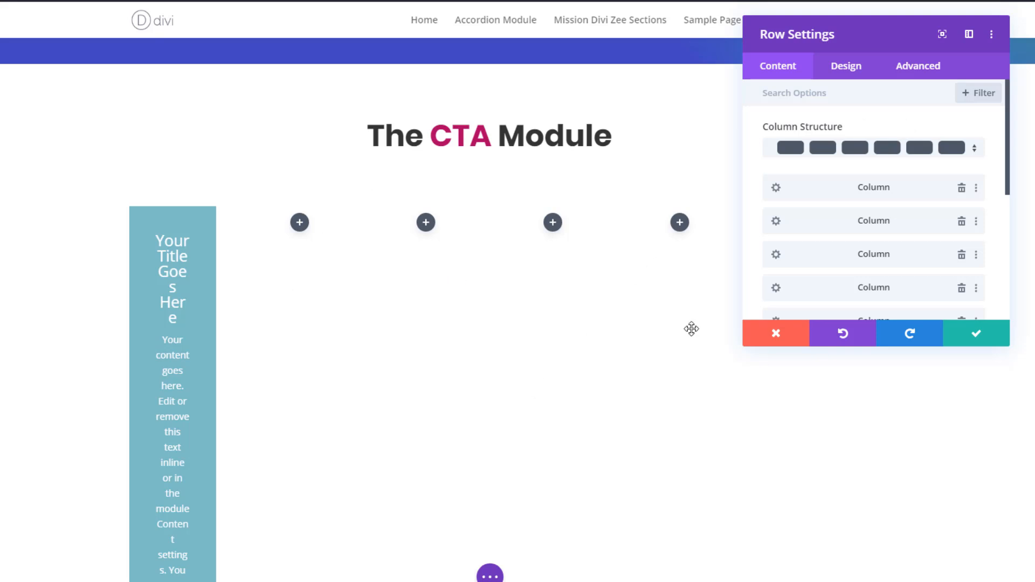
{"action": "scroll", "coordinate": [871, 183], "scroll_direction": "down", "scroll_amount": 1}
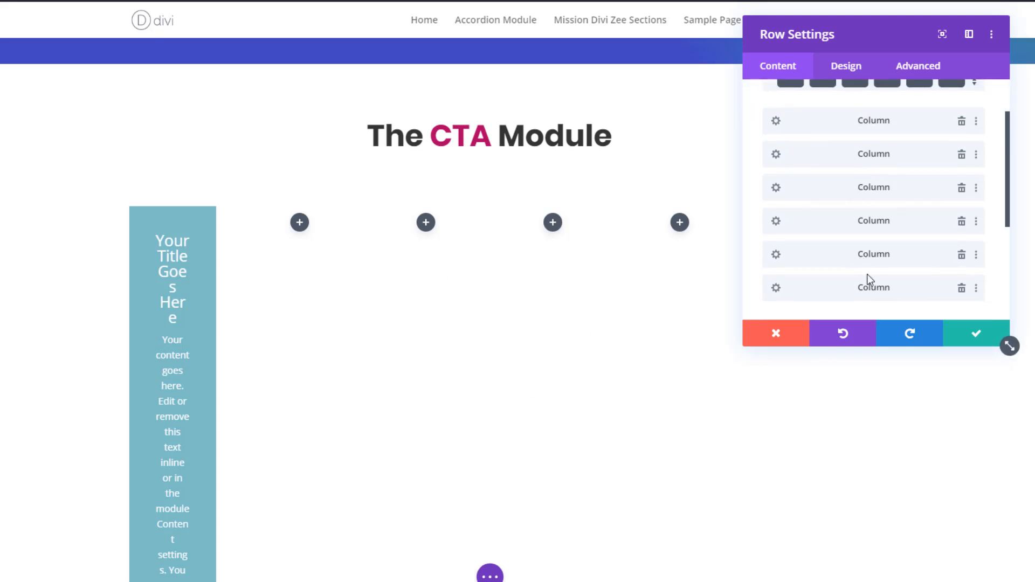
{"action": "scroll", "coordinate": [869, 279], "scroll_direction": "up", "scroll_amount": 2}
{"action": "left_click", "coordinate": [859, 151]}
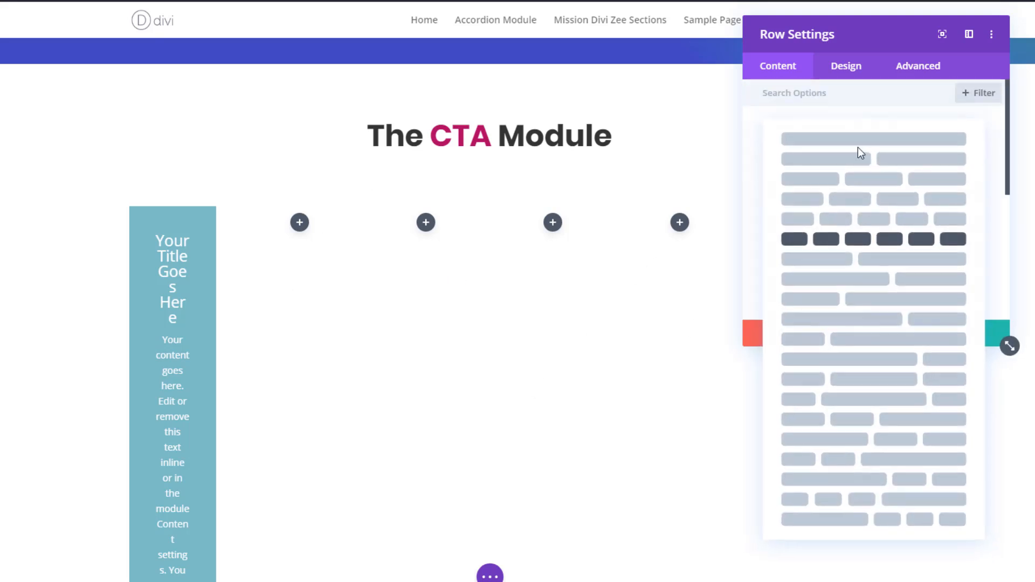
{"action": "left_click", "coordinate": [851, 141]}
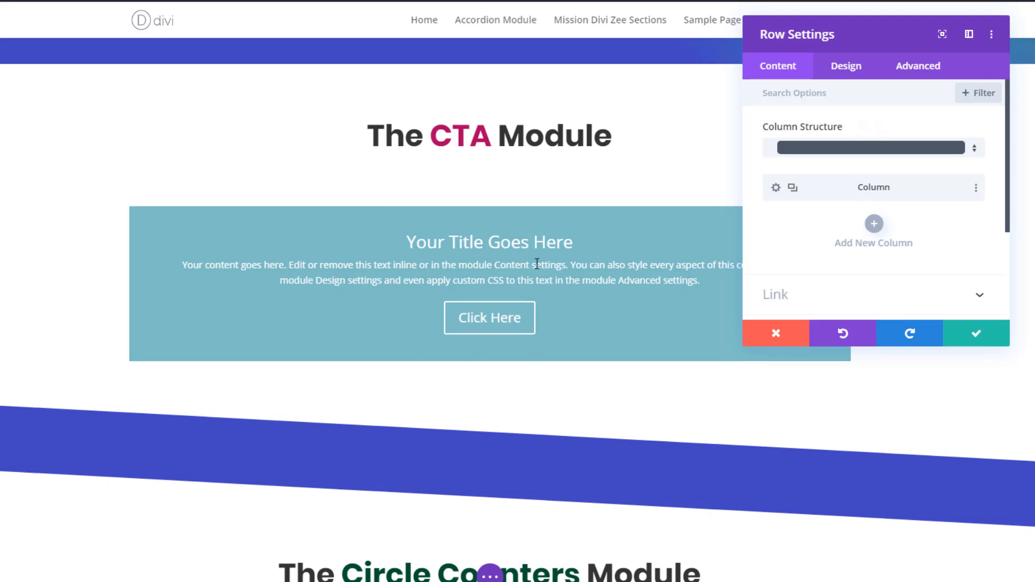
Step: Duplicate the call-to-action column twice to make three equal columns with the same module
{"action": "left_click", "coordinate": [792, 189]}
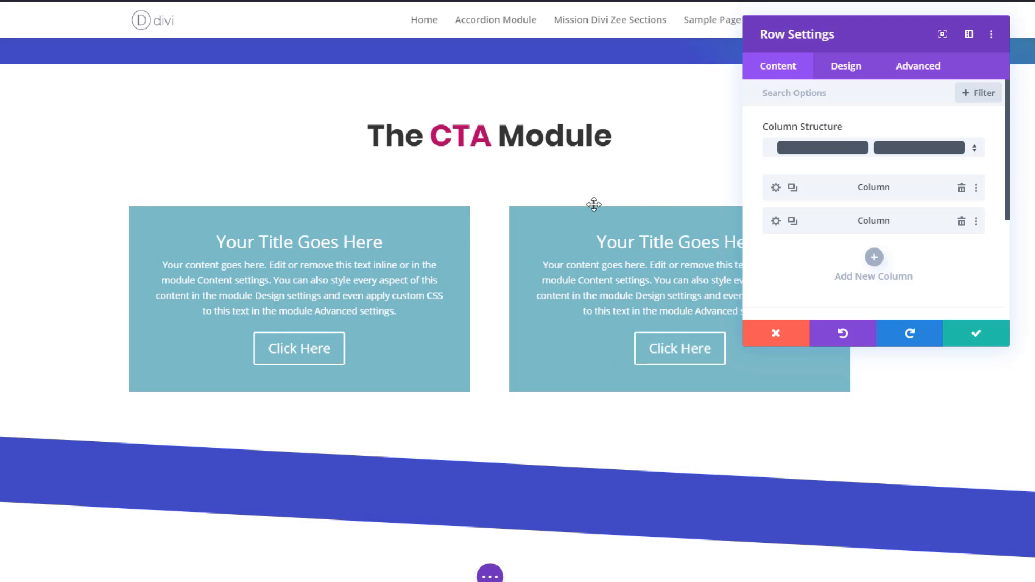
{"action": "left_click", "coordinate": [834, 154]}
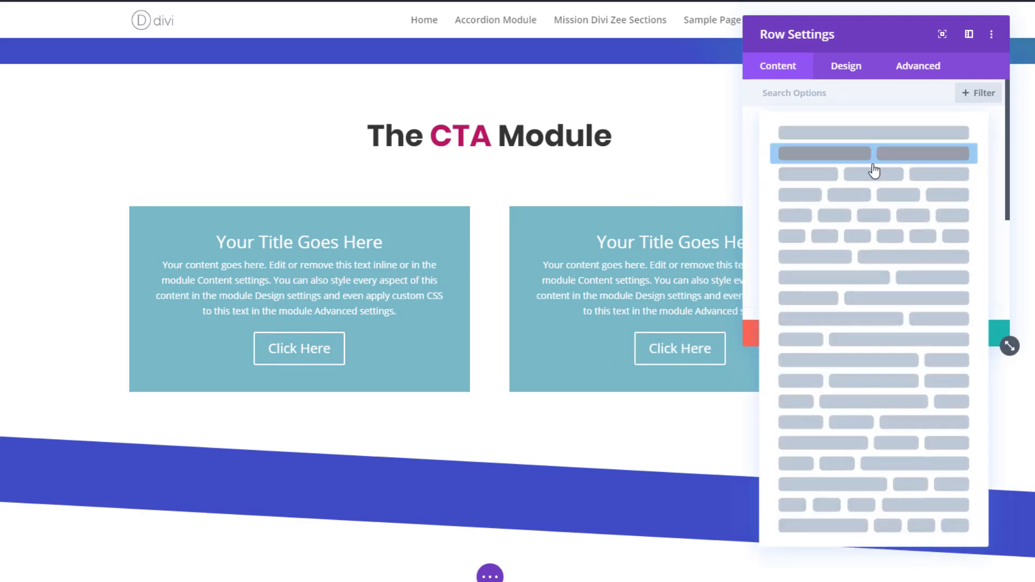
{"action": "left_click", "coordinate": [930, 103]}
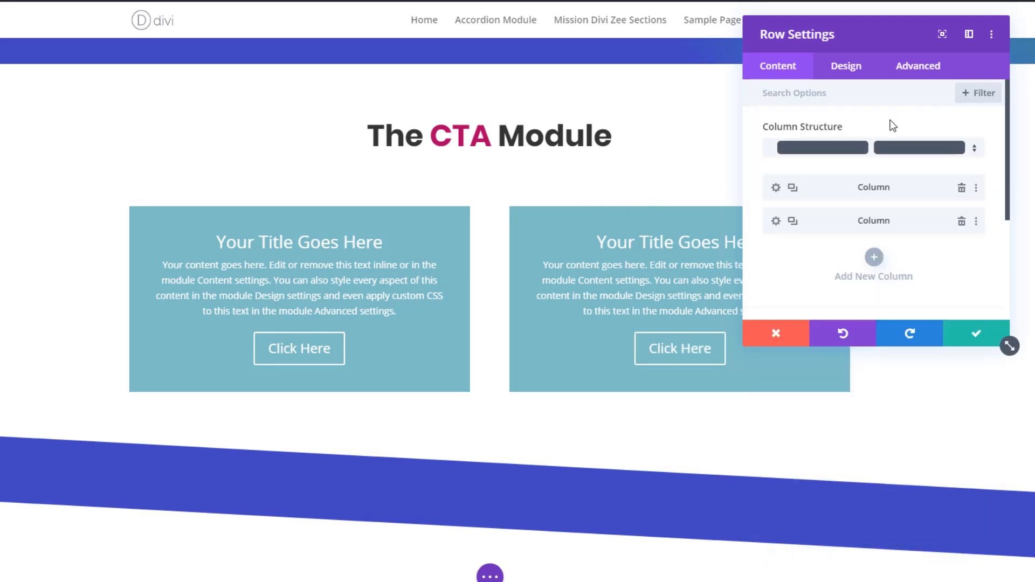
{"action": "left_click", "coordinate": [794, 222]}
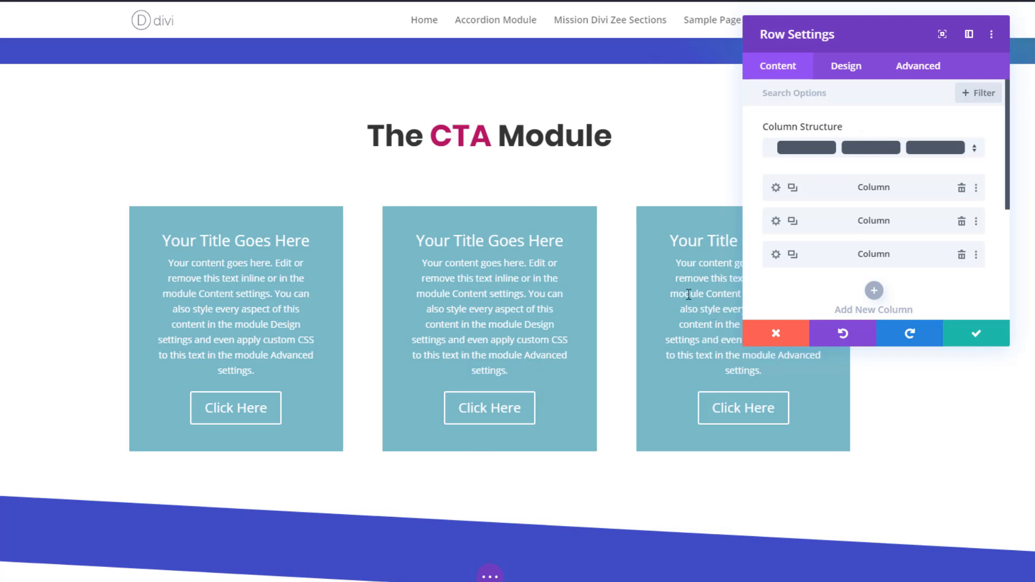
Step: Add an empty fourth column to the row and delete it again
{"action": "scroll", "coordinate": [855, 202], "scroll_direction": "down", "scroll_amount": 2}
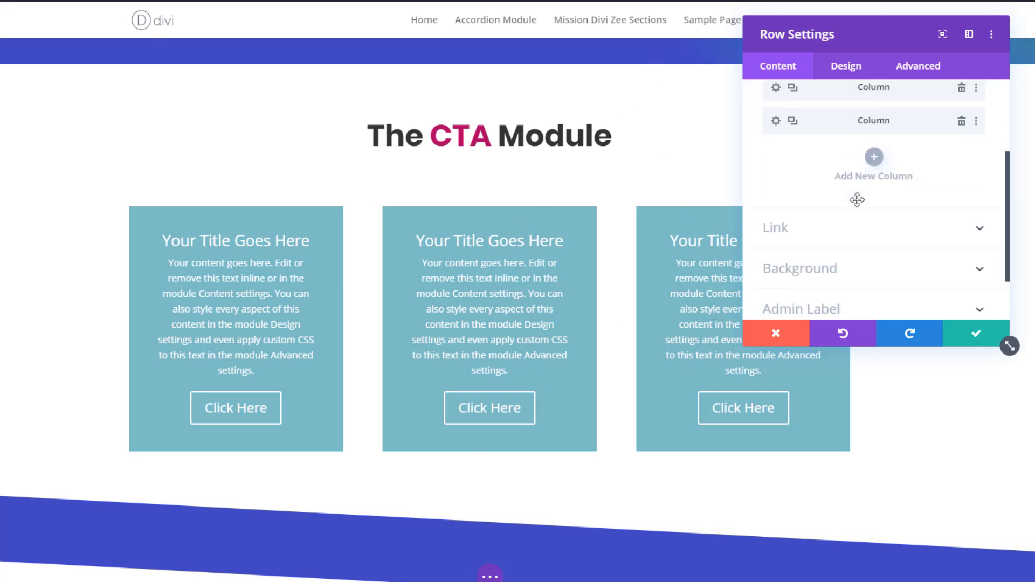
{"action": "left_click", "coordinate": [874, 160]}
{"action": "left_click_drag", "start_coordinate": [841, 31], "coordinate": [170, 65]}
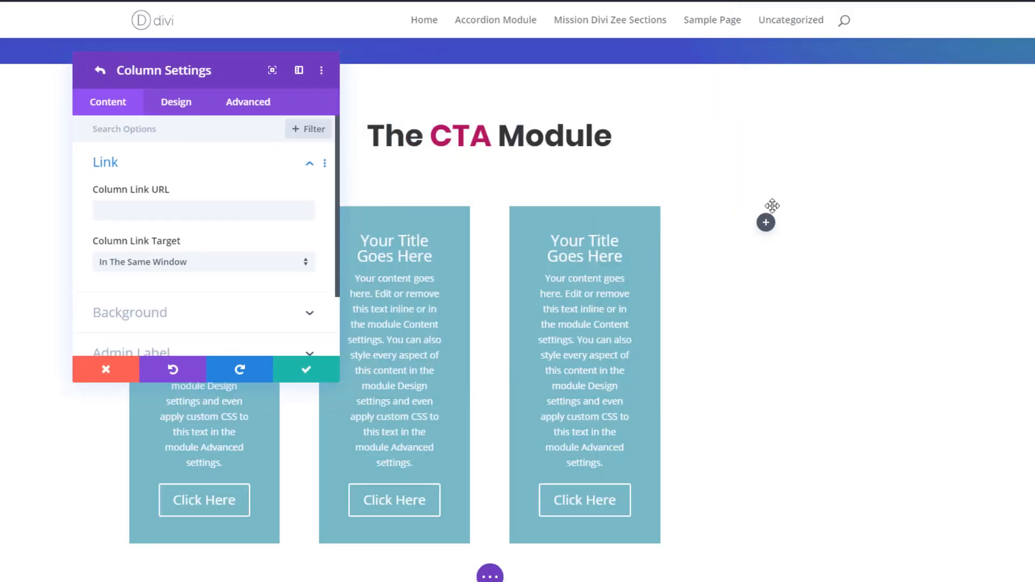
{"action": "left_click", "coordinate": [102, 72]}
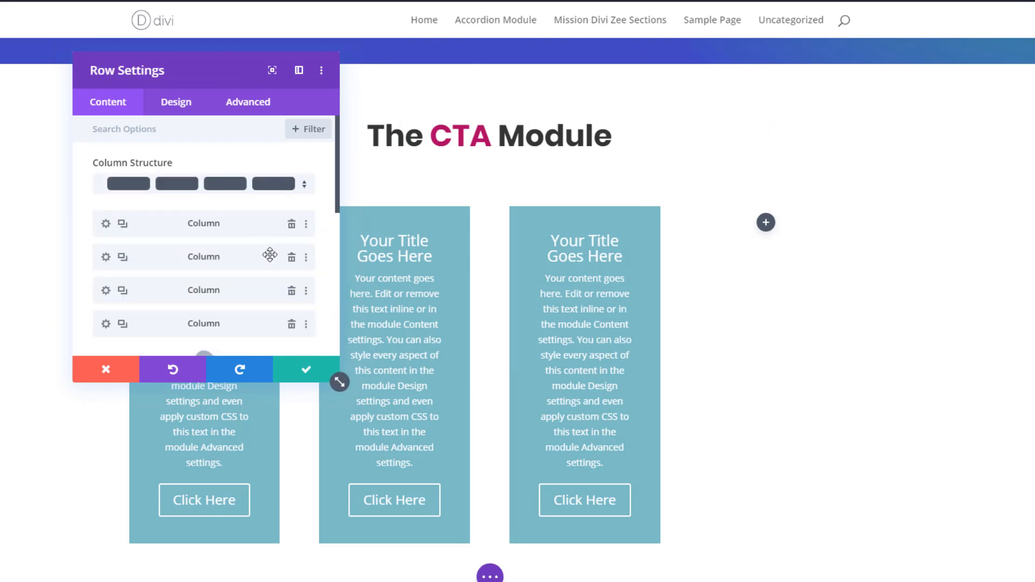
{"action": "left_click", "coordinate": [296, 321]}
Step: View the third column's item style options and move the row settings window clear of the columns
{"action": "left_click", "coordinate": [306, 291]}
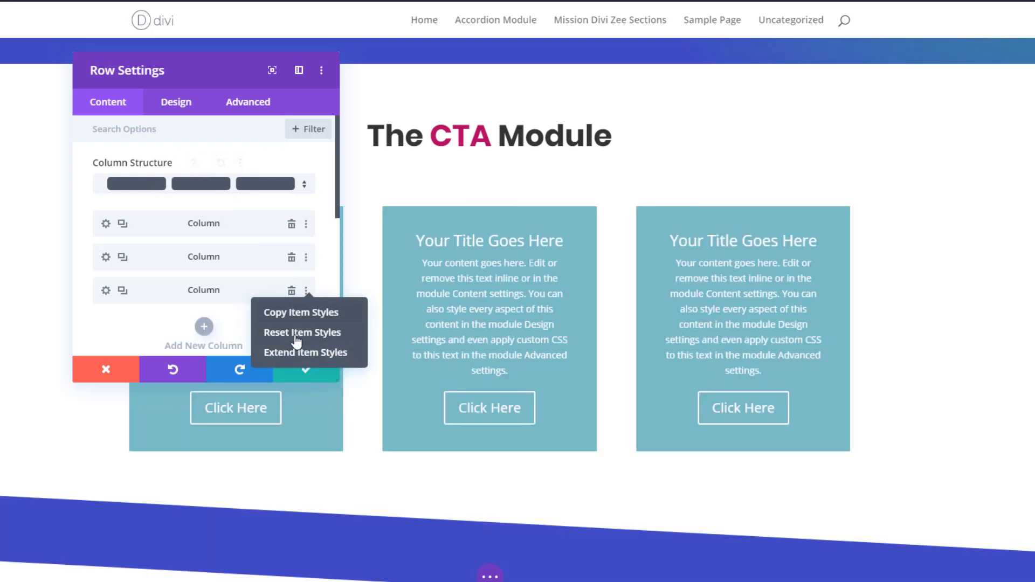
{"action": "left_click", "coordinate": [131, 317]}
{"action": "left_click_drag", "start_coordinate": [186, 75], "coordinate": [738, 49]}
Step: Examine the link and background options of the three-column row
{"action": "scroll", "coordinate": [481, 181], "scroll_direction": "down", "scroll_amount": 2}
{"action": "scroll", "coordinate": [481, 182], "scroll_direction": "down", "scroll_amount": 3}
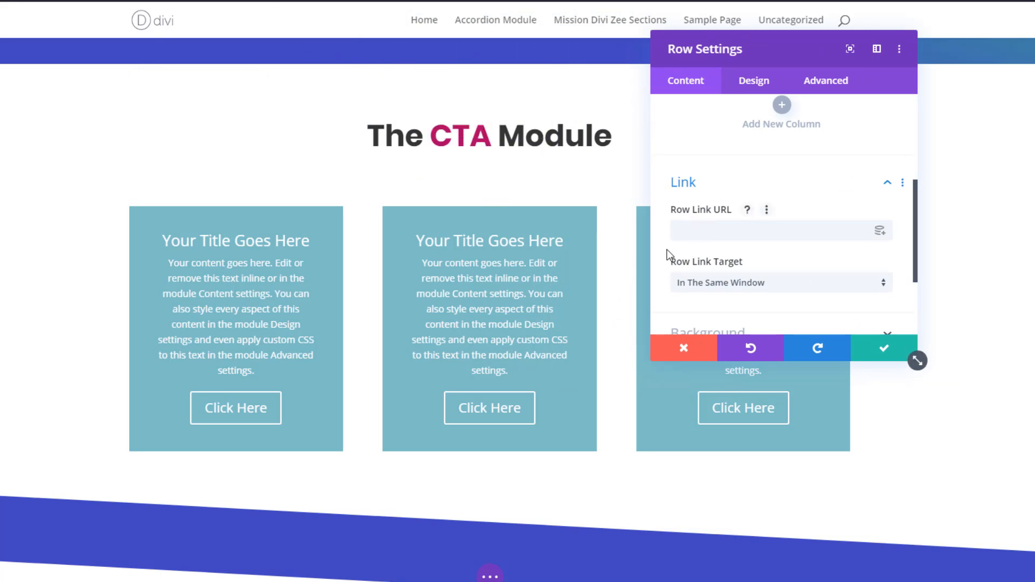
{"action": "scroll", "coordinate": [742, 204], "scroll_direction": "down", "scroll_amount": 2}
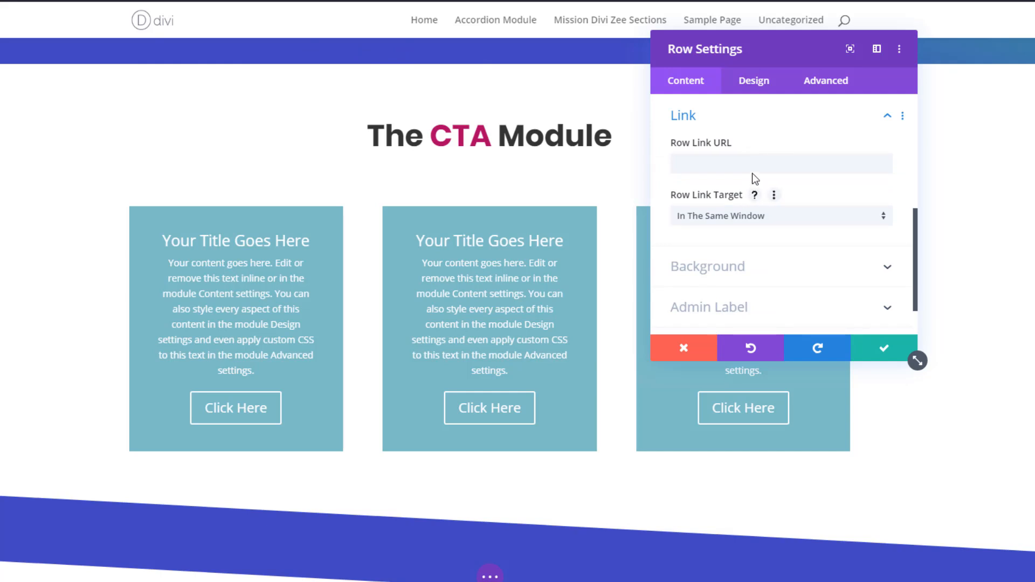
{"action": "left_click_drag", "start_coordinate": [772, 55], "coordinate": [889, 27]}
{"action": "left_click", "coordinate": [912, 238]}
{"action": "scroll", "coordinate": [925, 143], "scroll_direction": "up", "scroll_amount": 1}
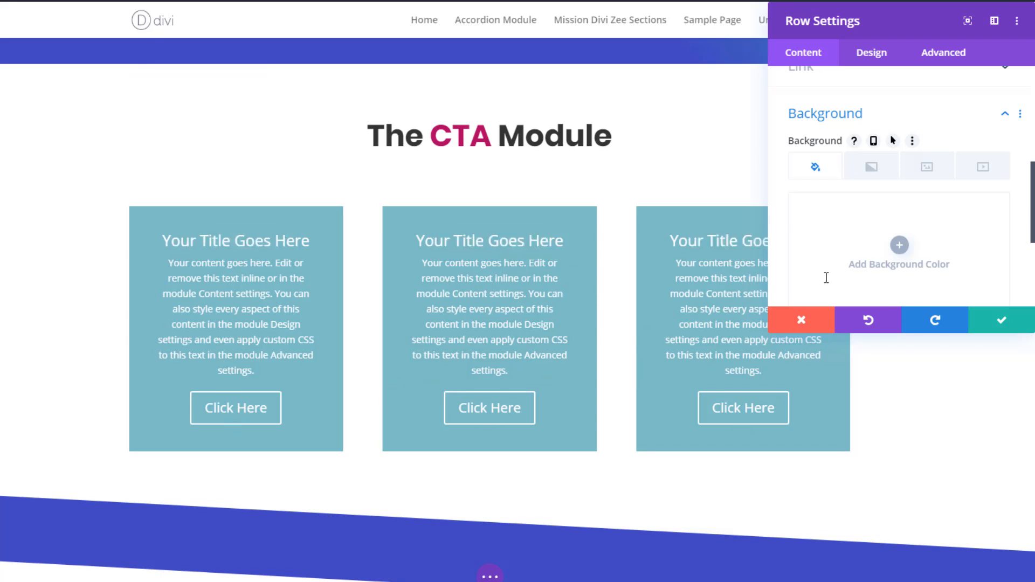
{"action": "scroll", "coordinate": [911, 183], "scroll_direction": "up", "scroll_amount": 5}
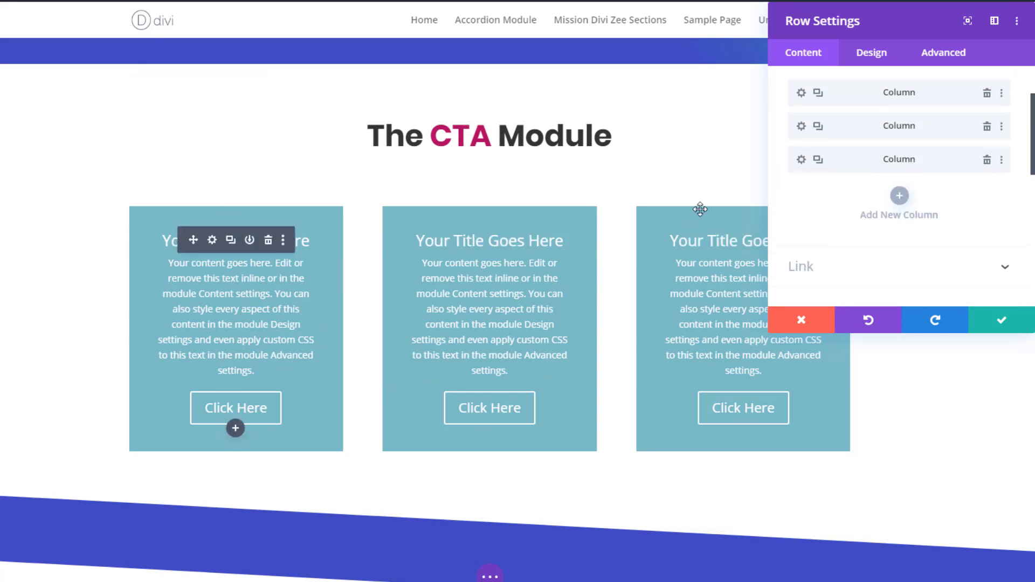
Step: Give the first column of the call-to-action row a pink background colour
{"action": "left_click", "coordinate": [803, 95]}
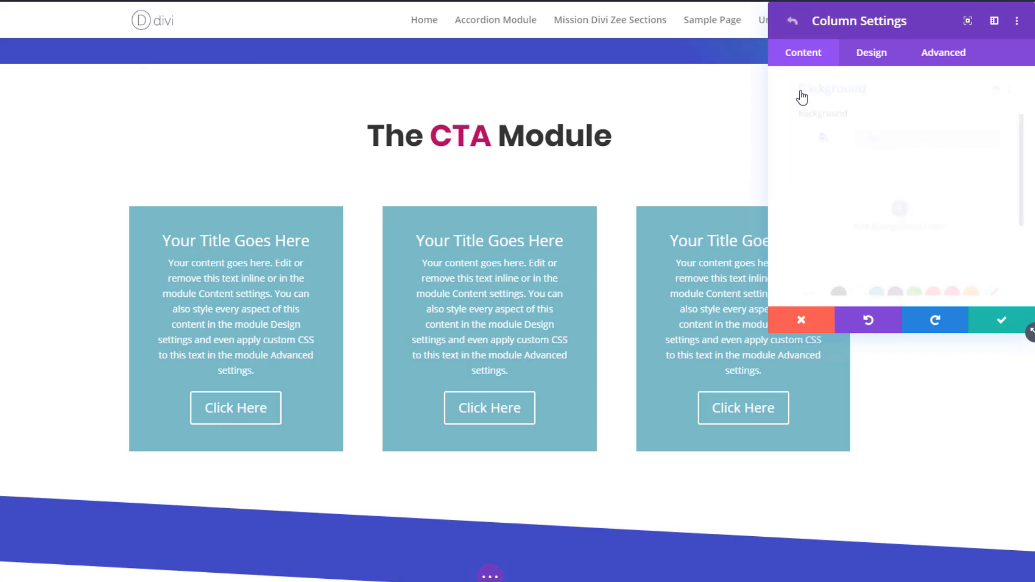
{"action": "left_click", "coordinate": [917, 234]}
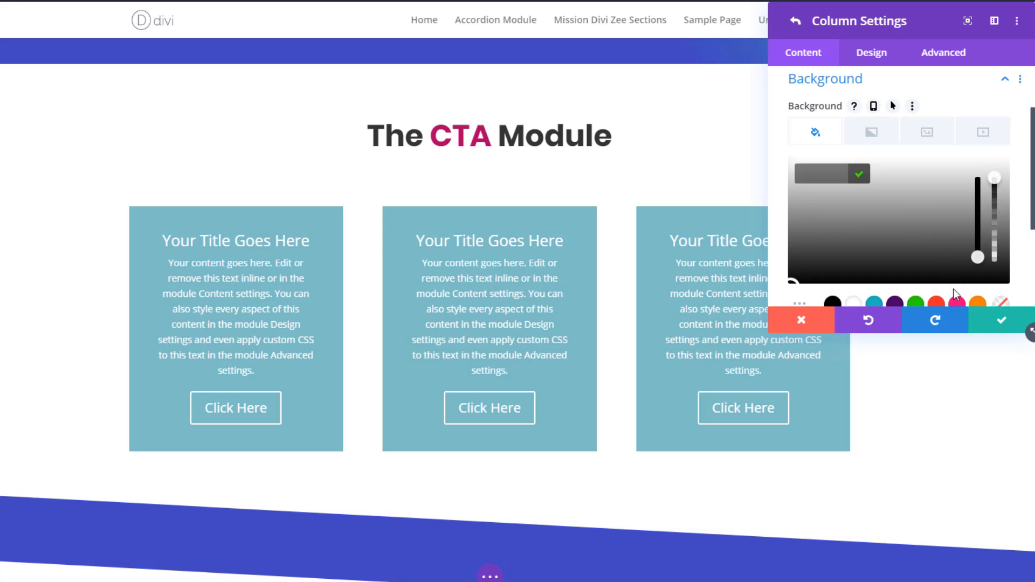
{"action": "left_click", "coordinate": [958, 304]}
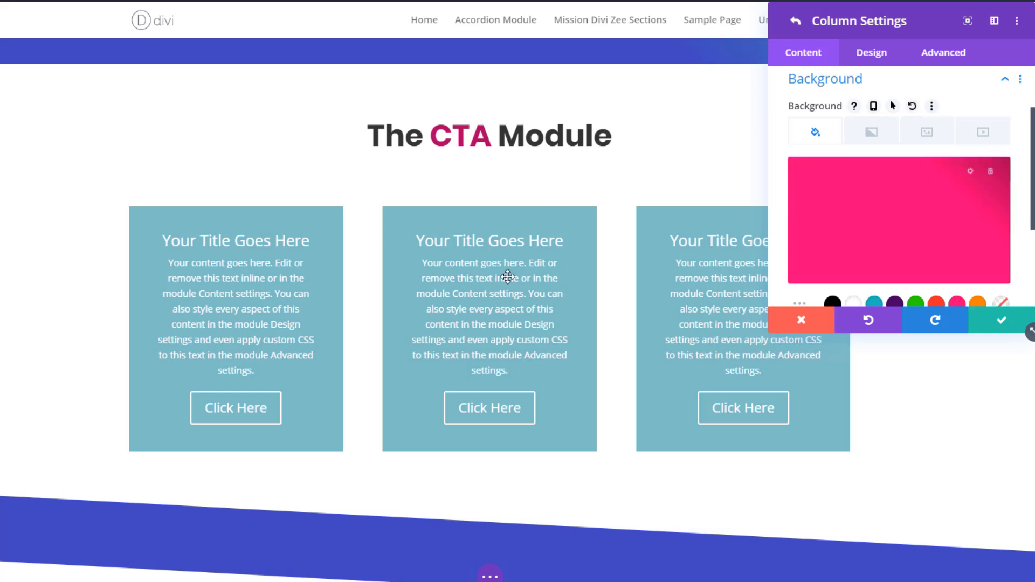
{"action": "left_click", "coordinate": [895, 187]}
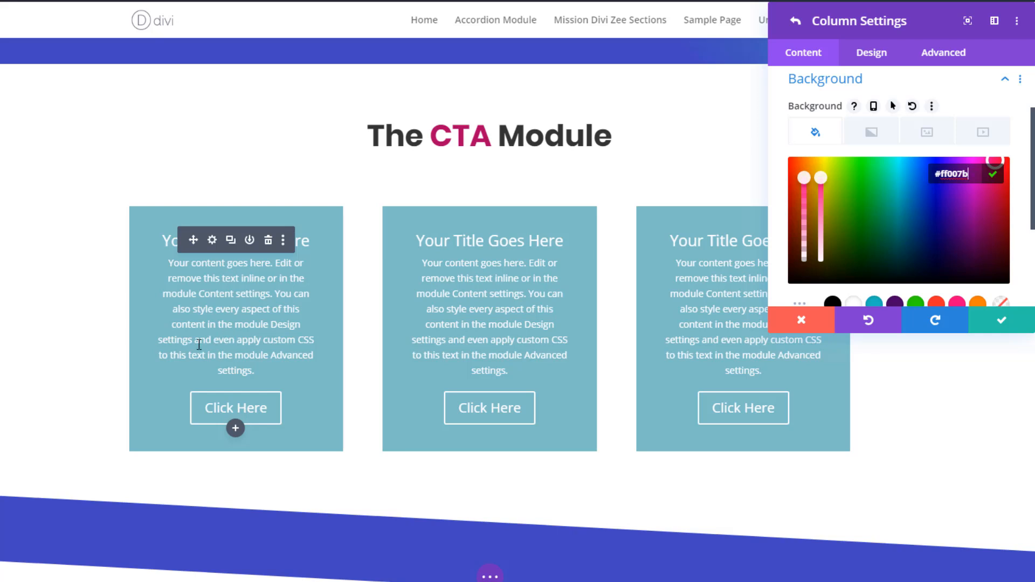
{"action": "scroll", "coordinate": [199, 345], "scroll_direction": "down", "scroll_amount": 1}
{"action": "scroll", "coordinate": [246, 364], "scroll_direction": "up", "scroll_amount": 2}
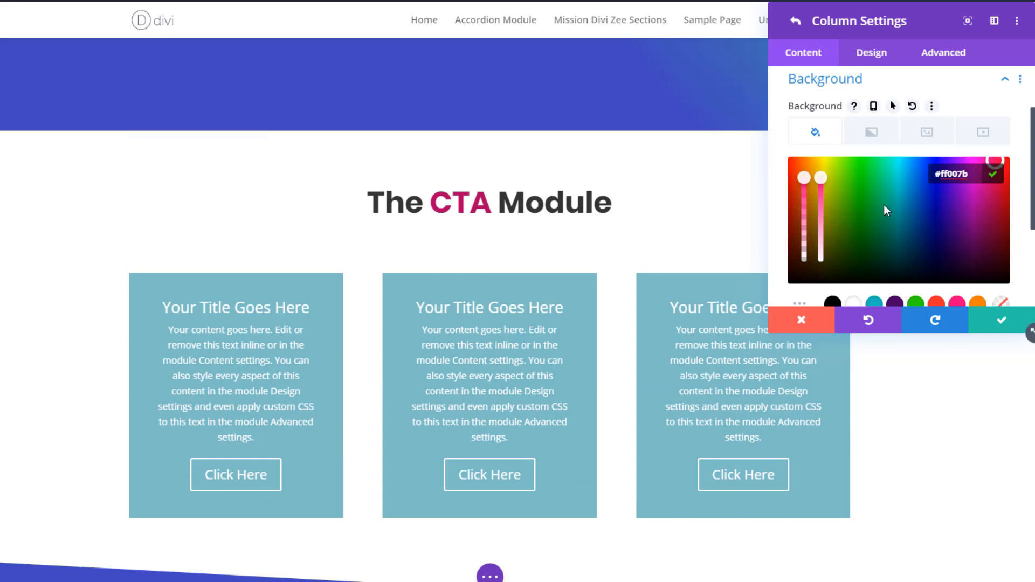
{"action": "scroll", "coordinate": [884, 206], "scroll_direction": "down", "scroll_amount": 3}
Step: Set the first column's linked top and bottom padding to 50px
{"action": "left_click", "coordinate": [878, 54]}
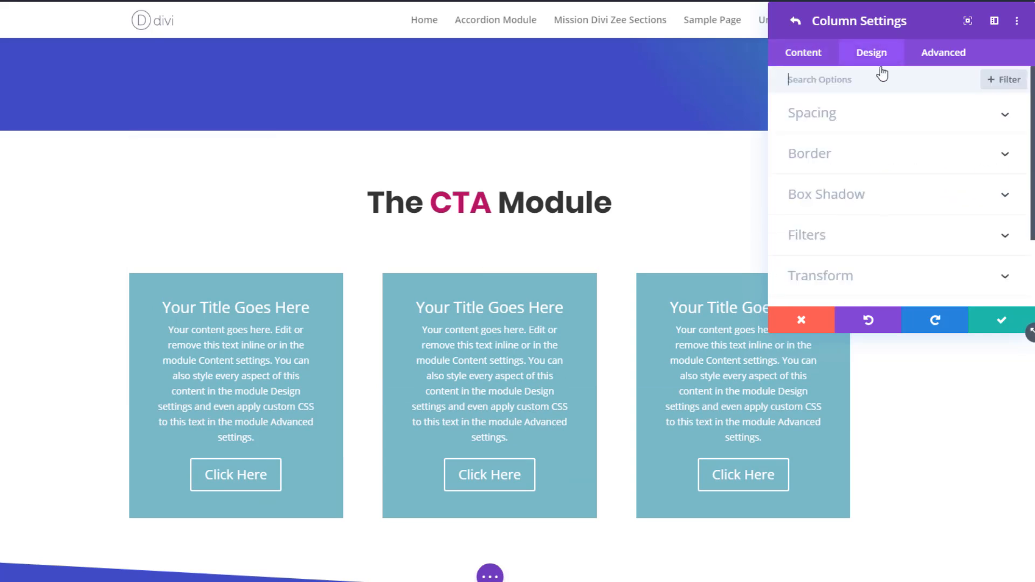
{"action": "left_click", "coordinate": [872, 125]}
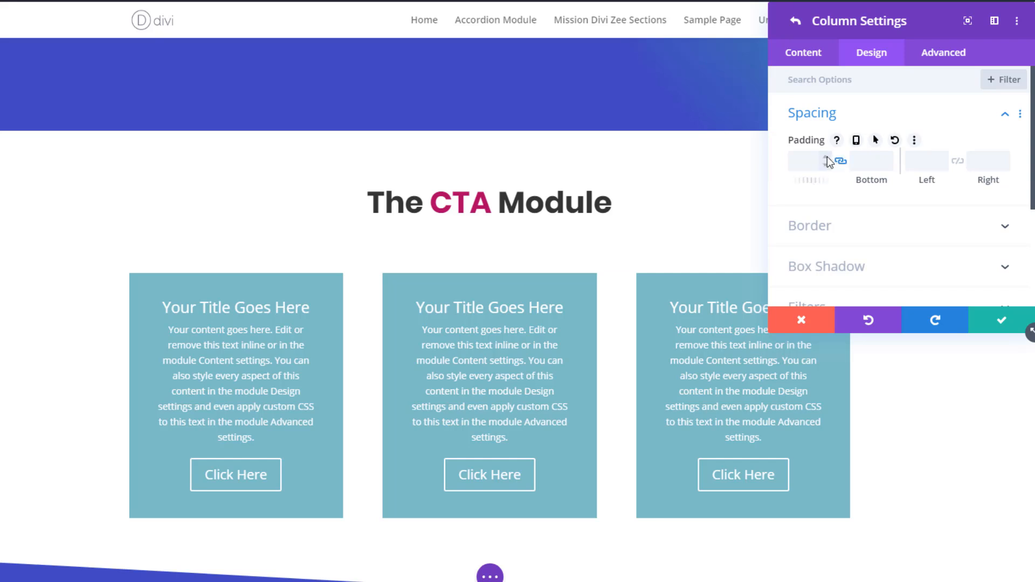
{"action": "left_click_drag", "start_coordinate": [827, 160], "coordinate": [827, 143]}
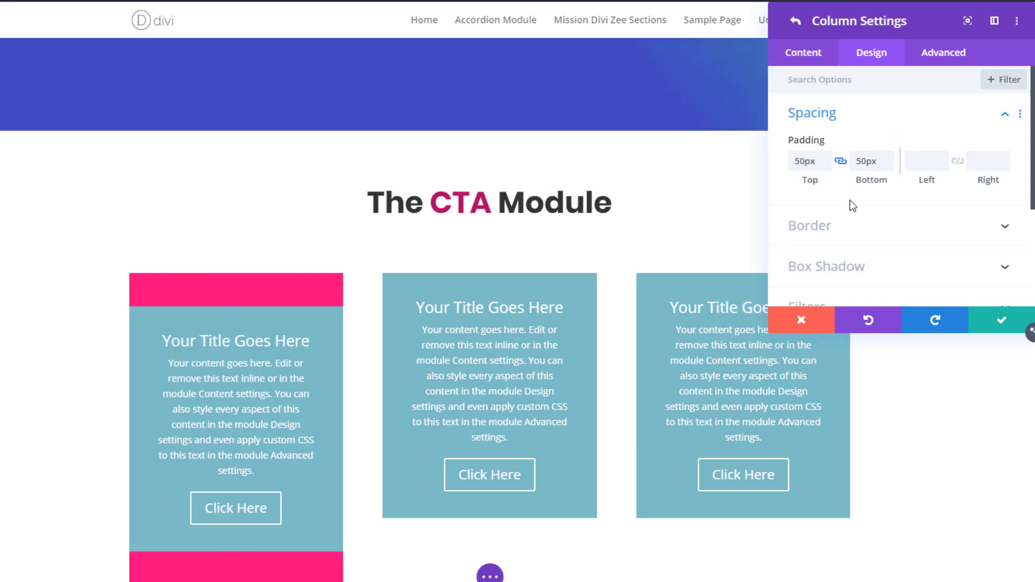
Step: Round all four corners of the first column's border to 170px
{"action": "left_click", "coordinate": [842, 228]}
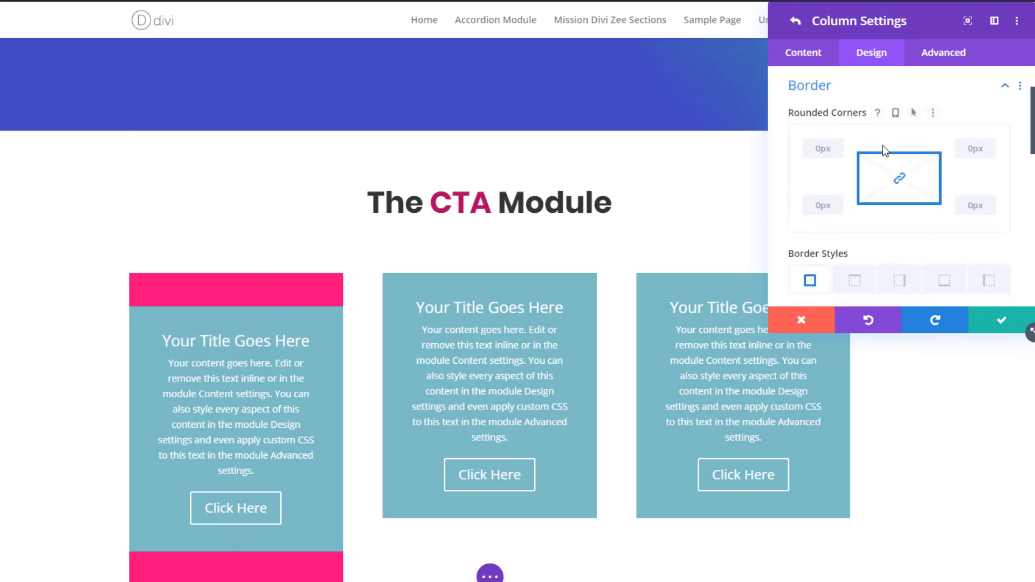
{"action": "left_click", "coordinate": [833, 145]}
{"action": "left_click_drag", "start_coordinate": [833, 143], "coordinate": [833, 144]}
{"action": "scroll", "coordinate": [856, 154], "scroll_direction": "down", "scroll_amount": 3}
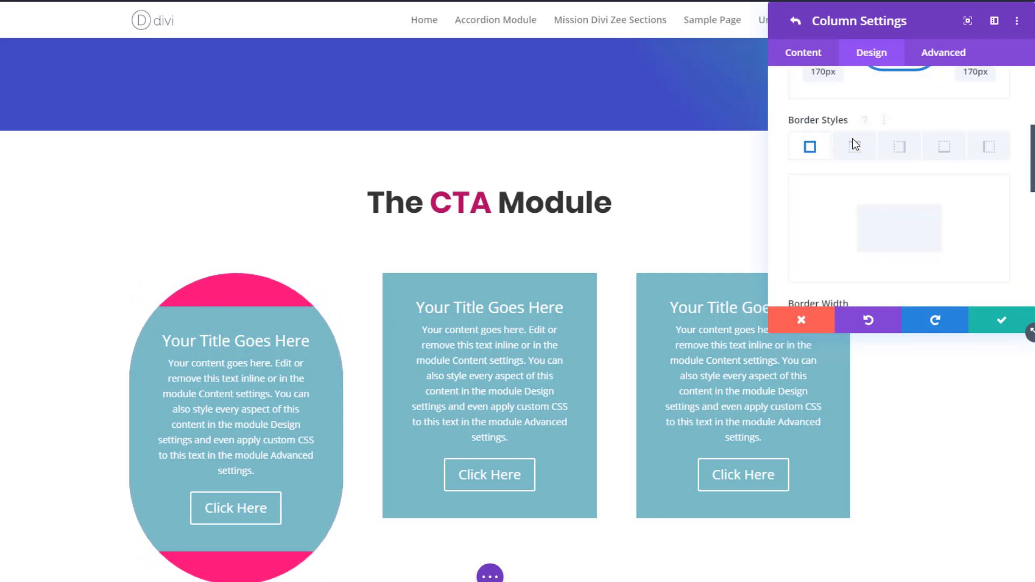
{"action": "scroll", "coordinate": [890, 158], "scroll_direction": "down", "scroll_amount": 5}
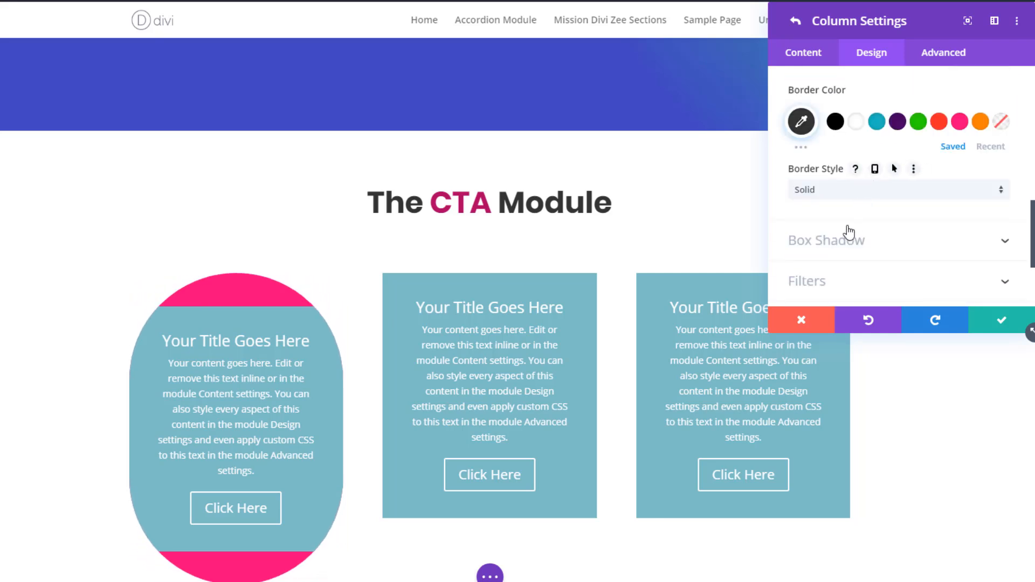
Step: Apply the soft all-around box shadow preset to the first column and look through its shadow options
{"action": "left_click", "coordinate": [850, 232]}
{"action": "left_click", "coordinate": [872, 147]}
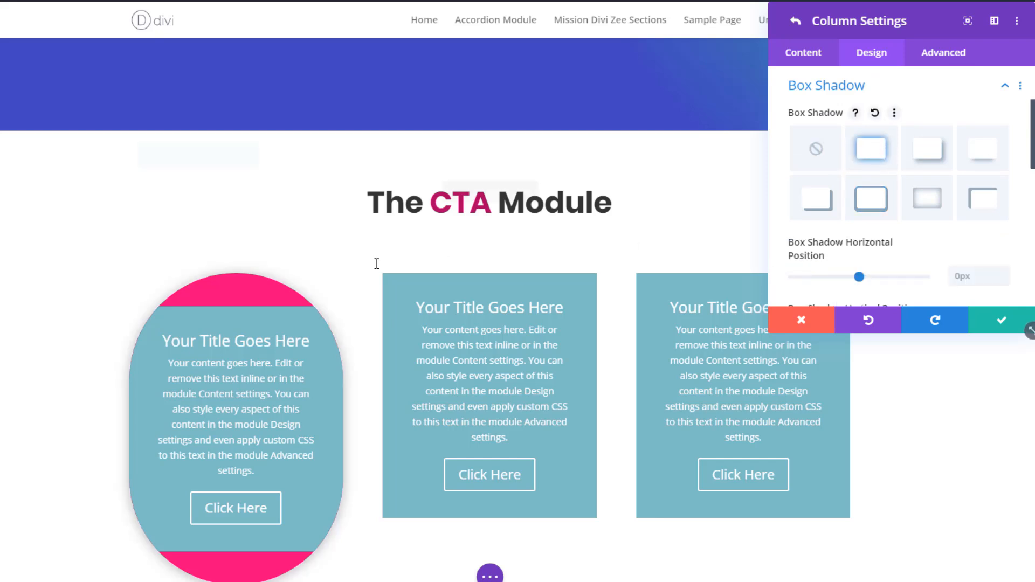
{"action": "scroll", "coordinate": [652, 290], "scroll_direction": "down", "scroll_amount": 3}
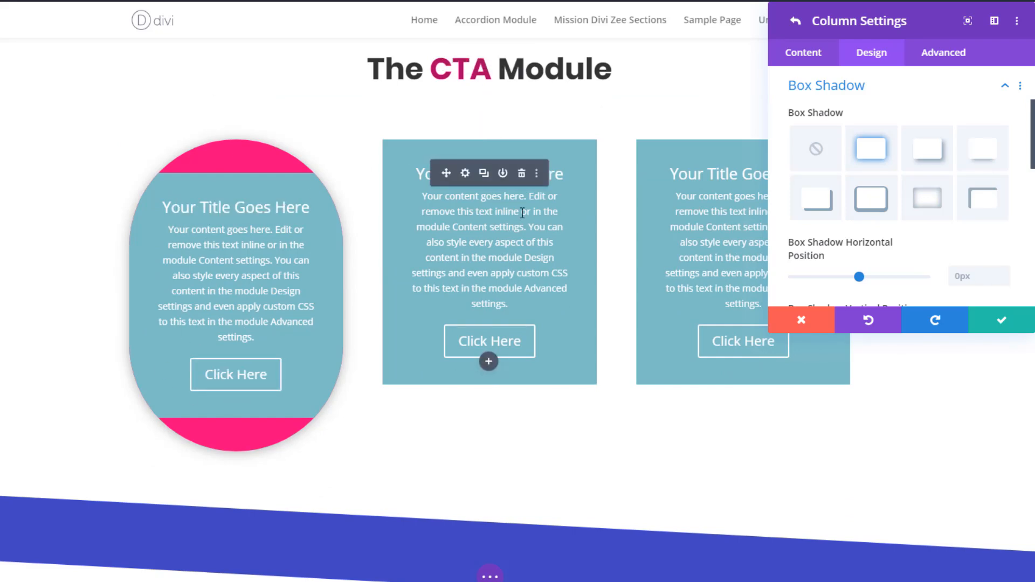
{"action": "scroll", "coordinate": [916, 180], "scroll_direction": "down", "scroll_amount": 5}
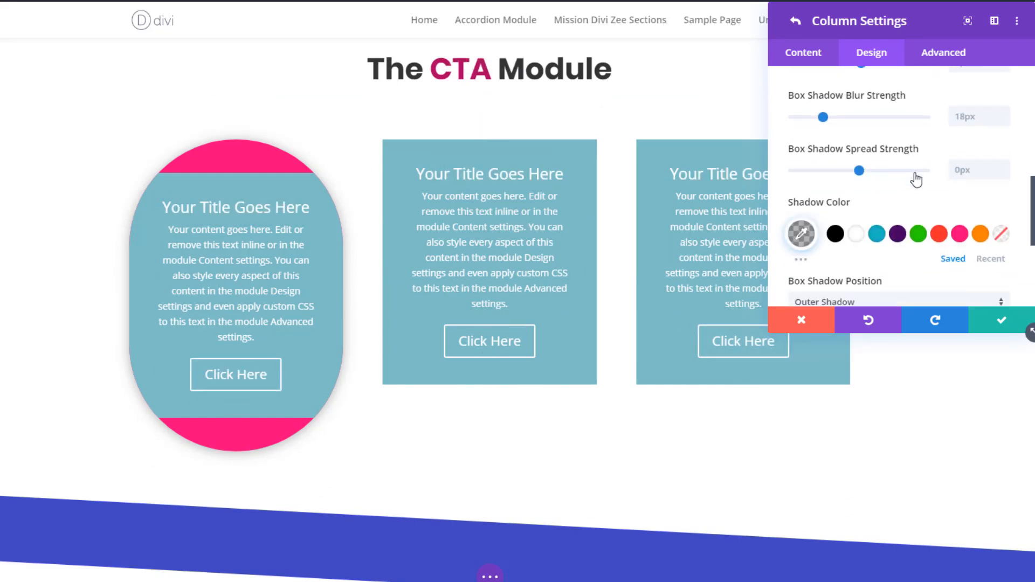
{"action": "scroll", "coordinate": [917, 180], "scroll_direction": "down", "scroll_amount": 3}
Step: Set the first column's hue filter to 177deg, then try a 168% transform scale and reset it
{"action": "left_click", "coordinate": [843, 146]}
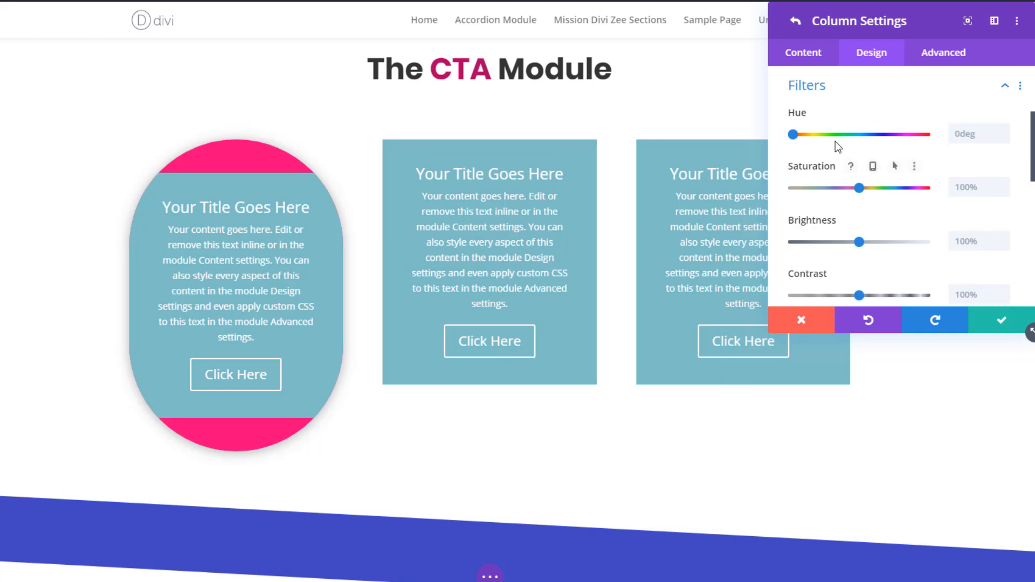
{"action": "left_click_drag", "start_coordinate": [839, 133], "coordinate": [877, 136]}
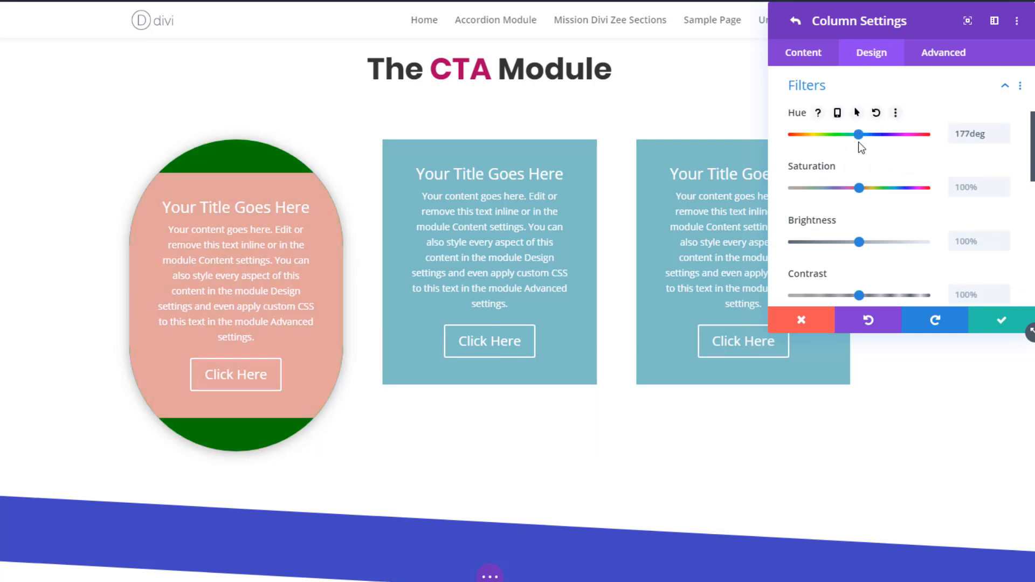
{"action": "scroll", "coordinate": [859, 141], "scroll_direction": "down", "scroll_amount": 5}
{"action": "left_click", "coordinate": [823, 200]}
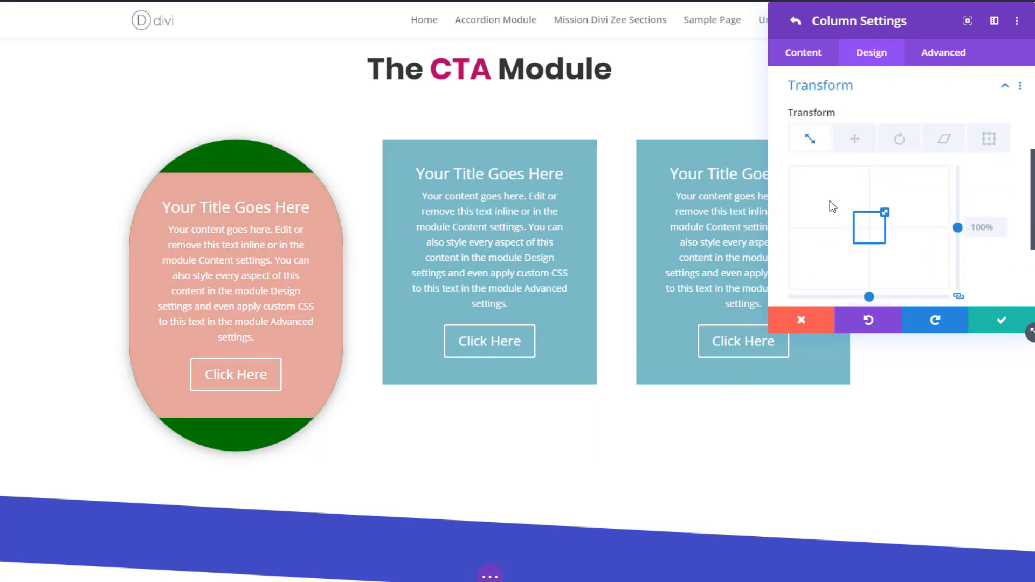
{"action": "mouse_move", "coordinate": [885, 212]}
{"action": "left_mouse_down"}
{"action": "mouse_move", "coordinate": [901, 198]}
{"action": "mouse_move", "coordinate": [902, 210]}
{"action": "left_mouse_up"}
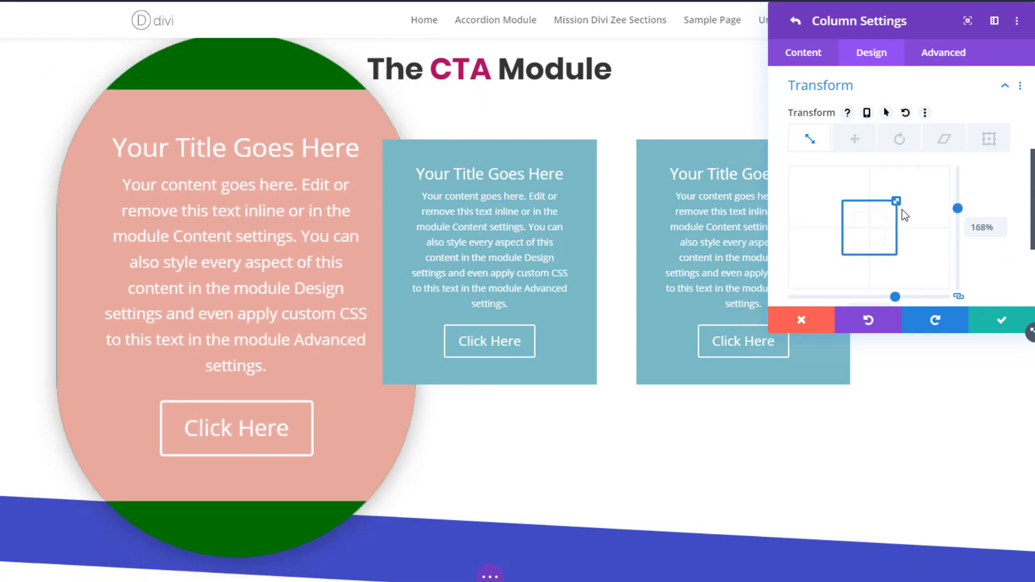
{"action": "left_click", "coordinate": [907, 116]}
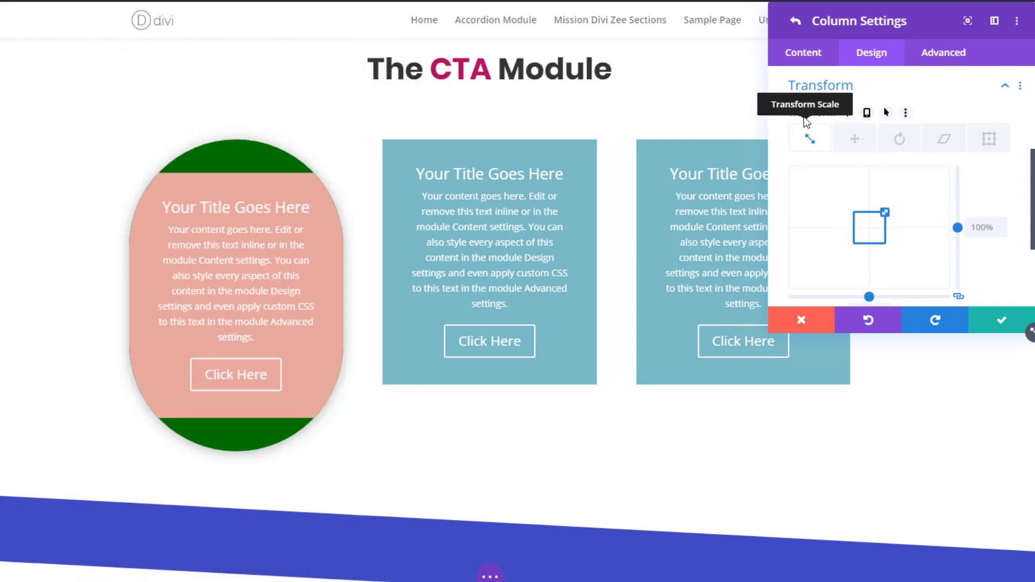
Step: Return from the column to the row settings and discard all changes made to the first column
{"action": "left_click", "coordinate": [797, 21]}
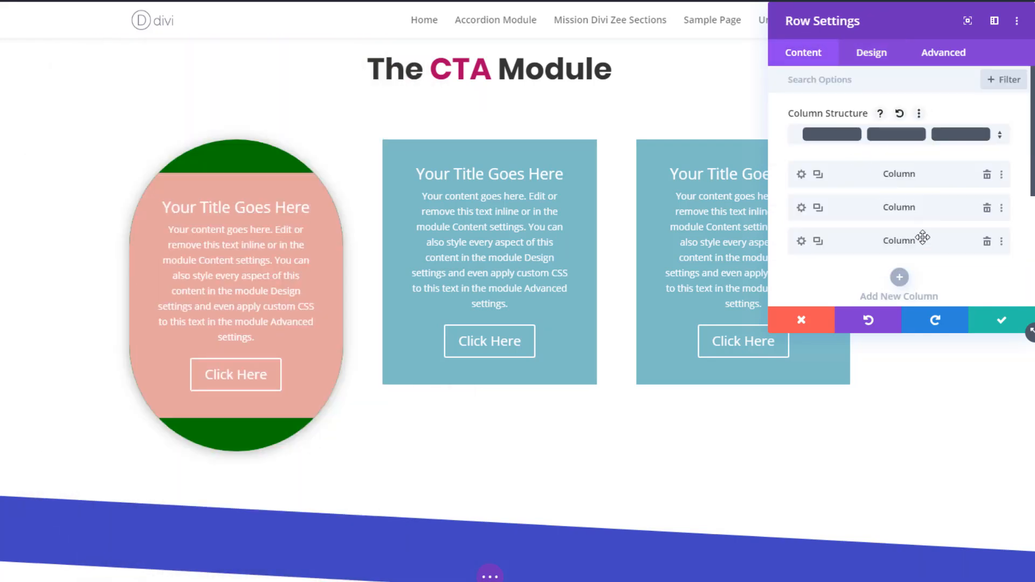
{"action": "scroll", "coordinate": [914, 225], "scroll_direction": "down", "scroll_amount": 4}
{"action": "scroll", "coordinate": [917, 243], "scroll_direction": "up", "scroll_amount": 4}
{"action": "left_click", "coordinate": [821, 327]}
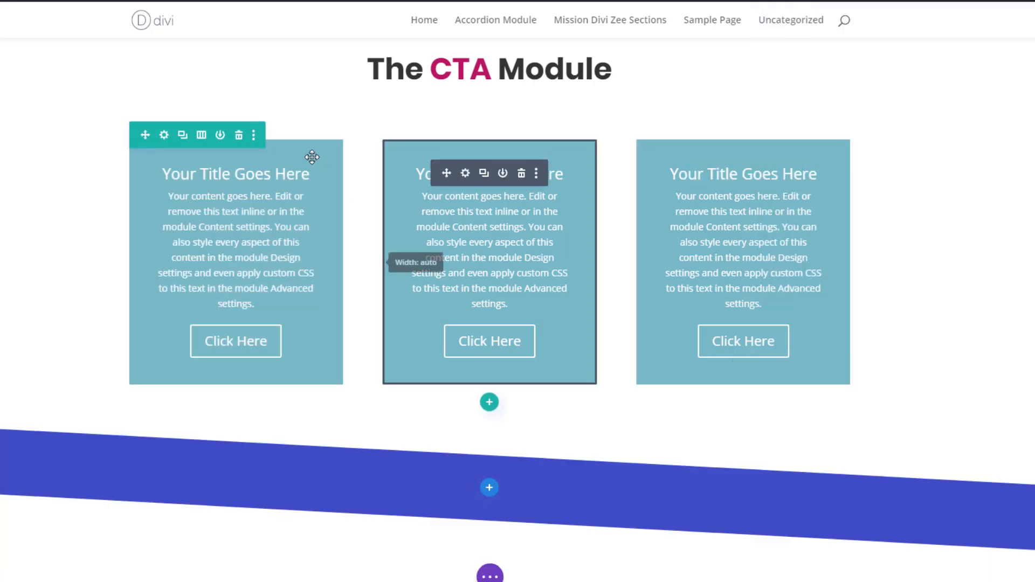
Step: Change the call-to-action row to a single column and delete the two extra call-to-action modules
{"action": "left_click", "coordinate": [201, 135]}
{"action": "left_click", "coordinate": [120, 214]}
{"action": "scroll", "coordinate": [365, 282], "scroll_direction": "down", "scroll_amount": 1}
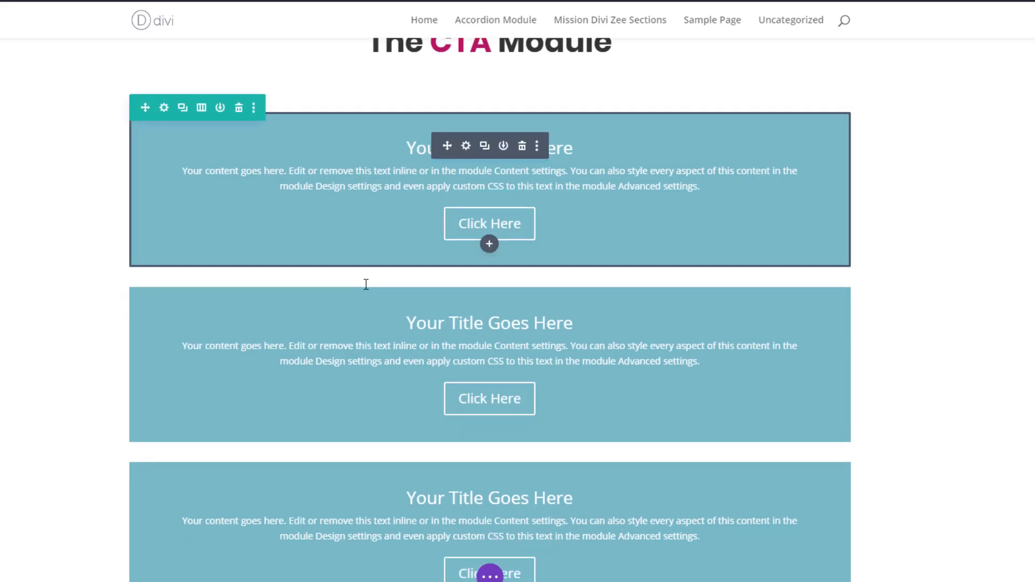
{"action": "left_click", "coordinate": [521, 284]}
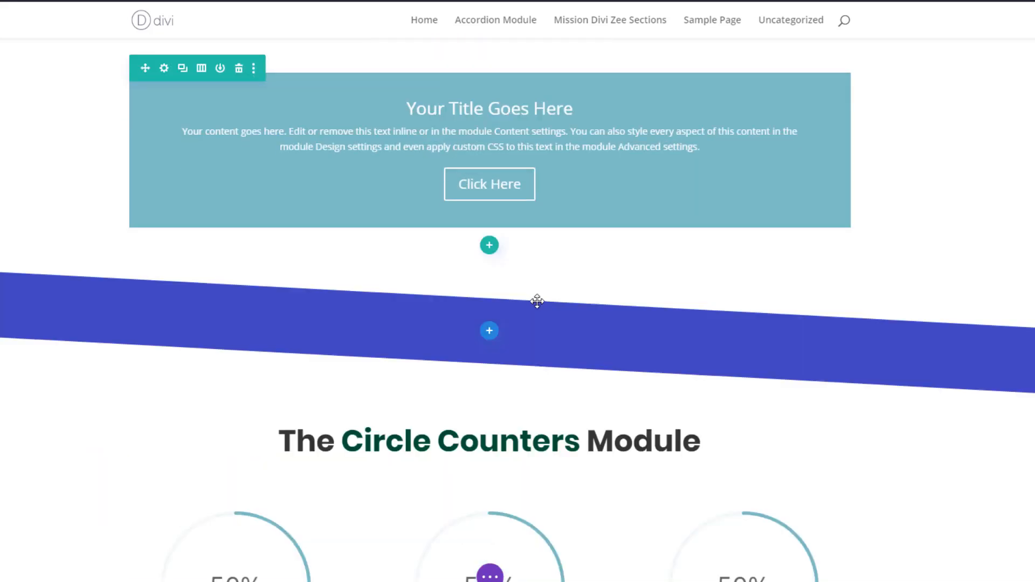
Step: Insert a new single-column row below the existing call to action and add a Call To Action module to it
{"action": "scroll", "coordinate": [536, 300], "scroll_direction": "up", "scroll_amount": 3}
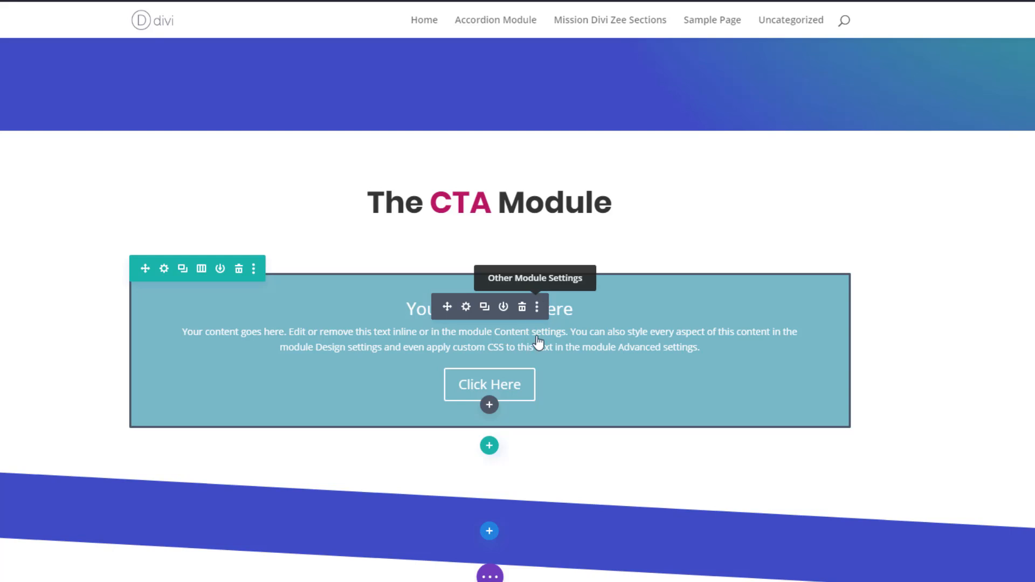
{"action": "left_click", "coordinate": [489, 447]}
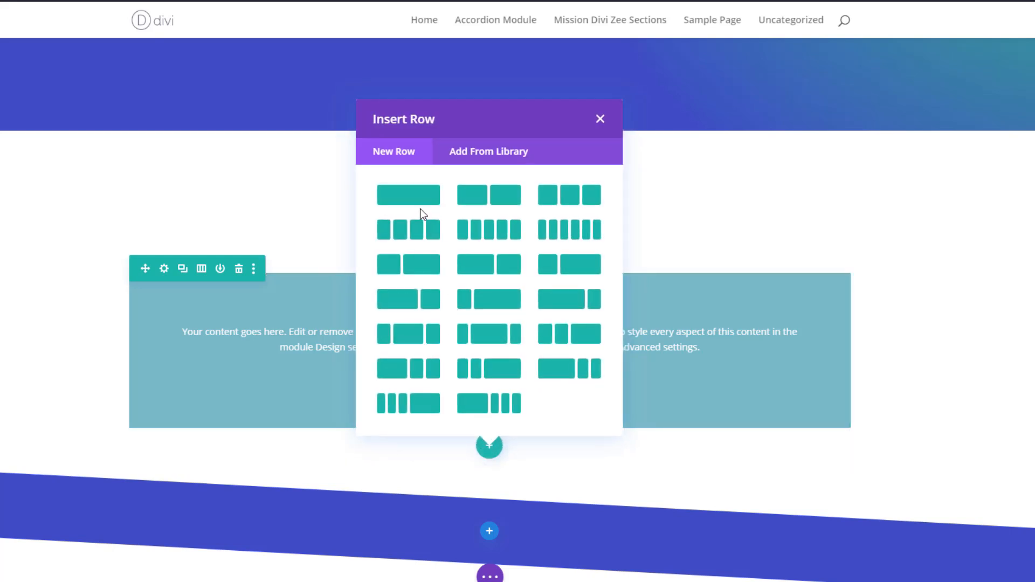
{"action": "left_click", "coordinate": [419, 204]}
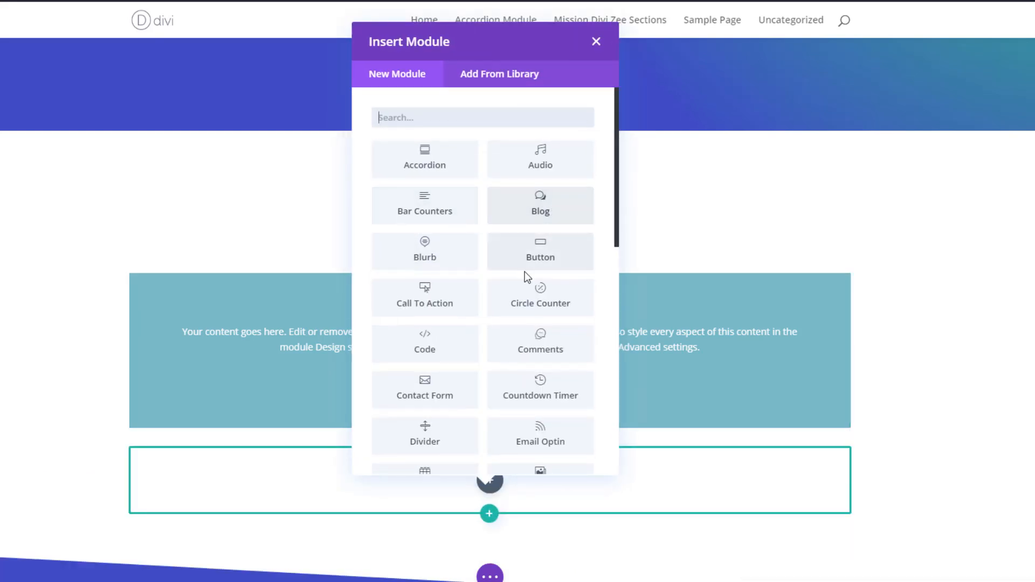
{"action": "left_click", "coordinate": [427, 310]}
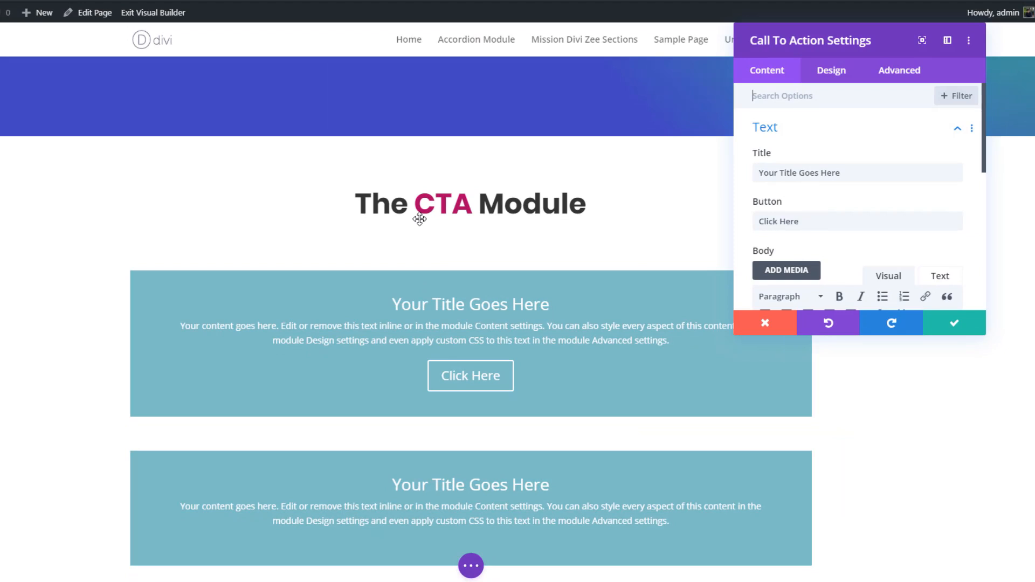
Step: Set the new call-to-action module's title to "I'm Available for Freelance"
{"action": "scroll", "coordinate": [419, 219], "scroll_direction": "down", "scroll_amount": 2}
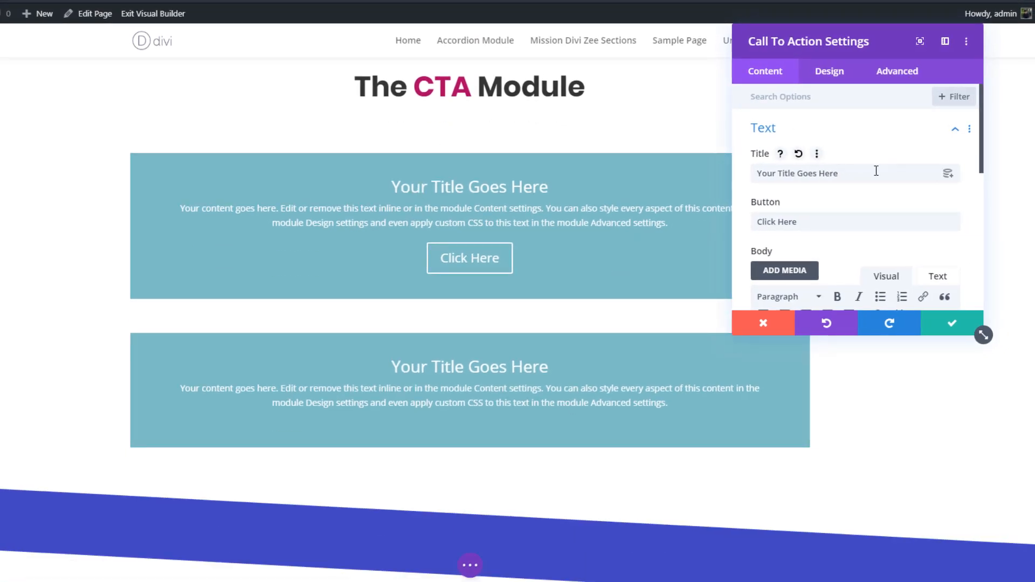
{"action": "triple_click", "coordinate": [803, 174]}
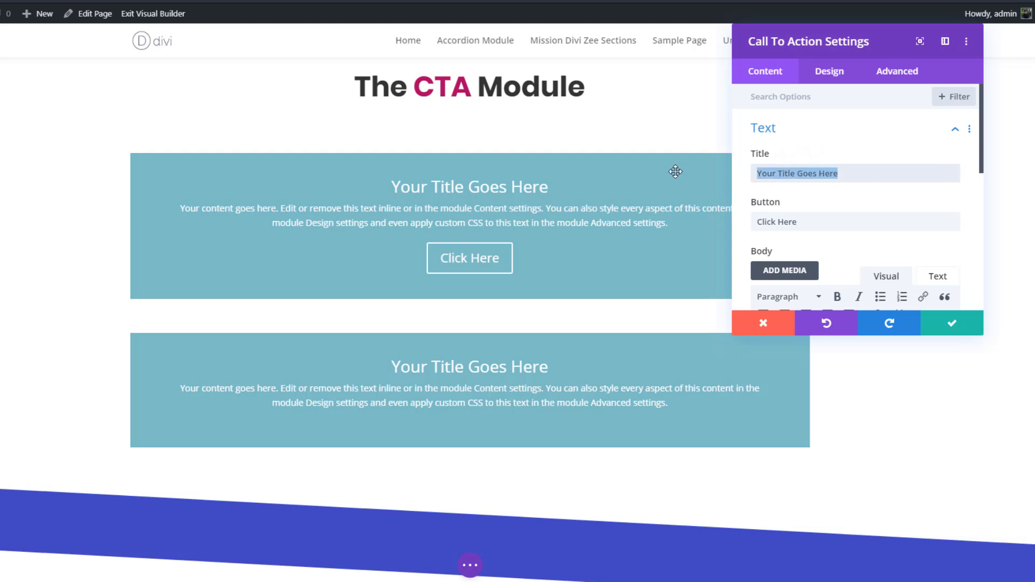
{"action": "type", "text": "I"}
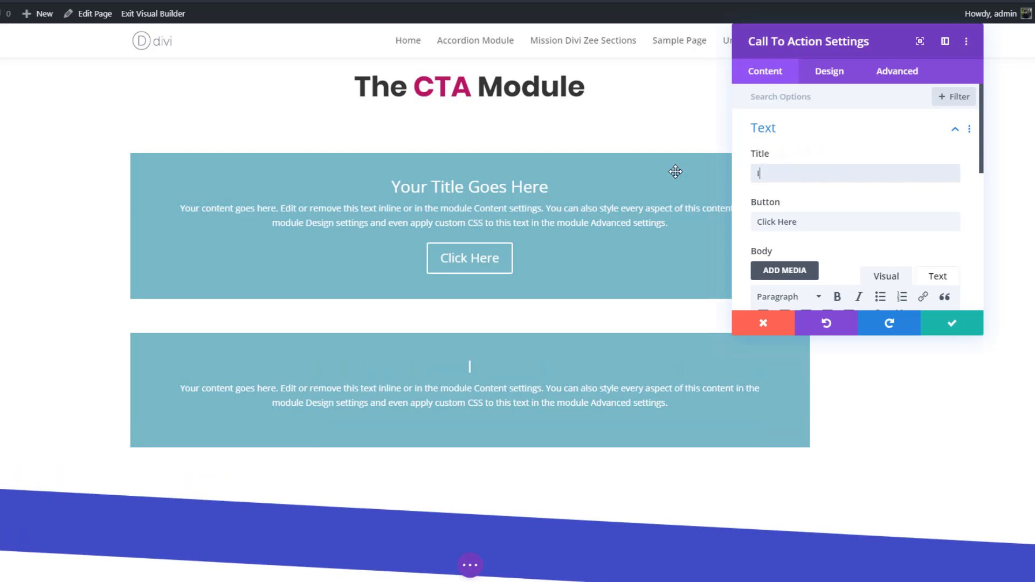
{"action": "type", "text": "'m Available for free"}
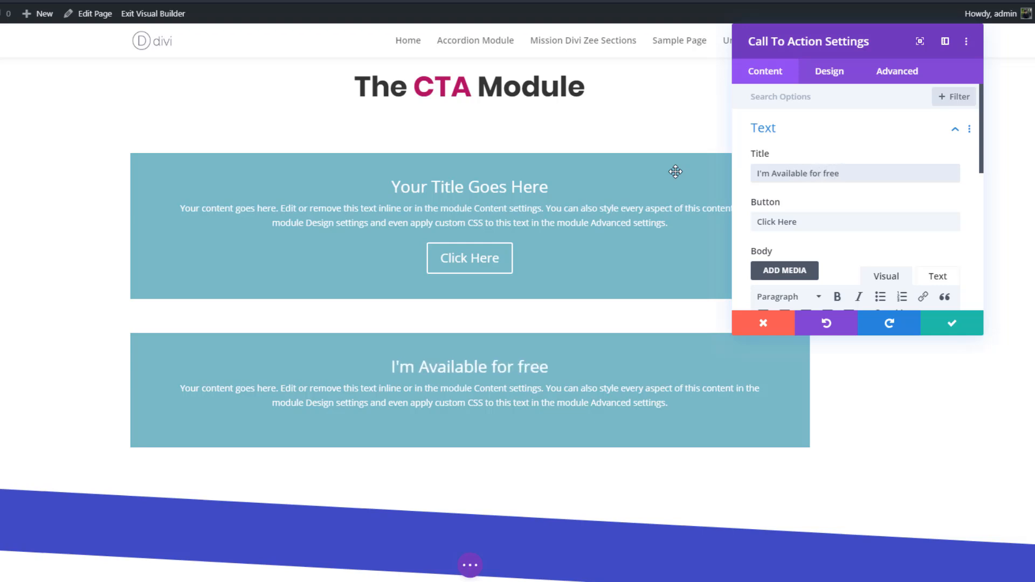
{"action": "key", "text": "BackSpace"}
{"action": "key", "text": "BackSpace"}
{"action": "key", "text": "BackSpace"}
{"action": "key", "text": "BackSpace"}
{"action": "key", "text": "BackSpace"}
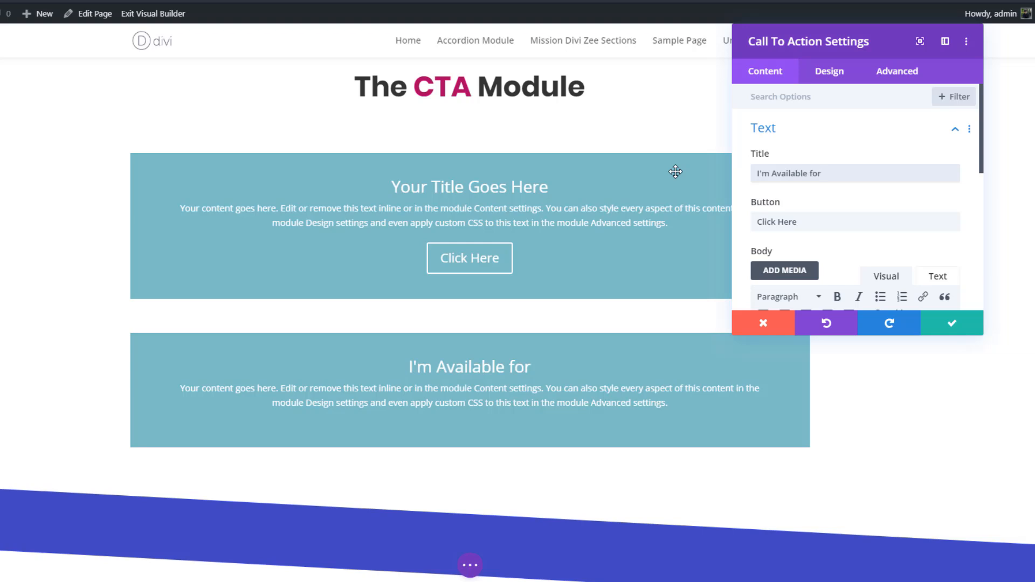
{"action": "type", "text": "Freelance"}
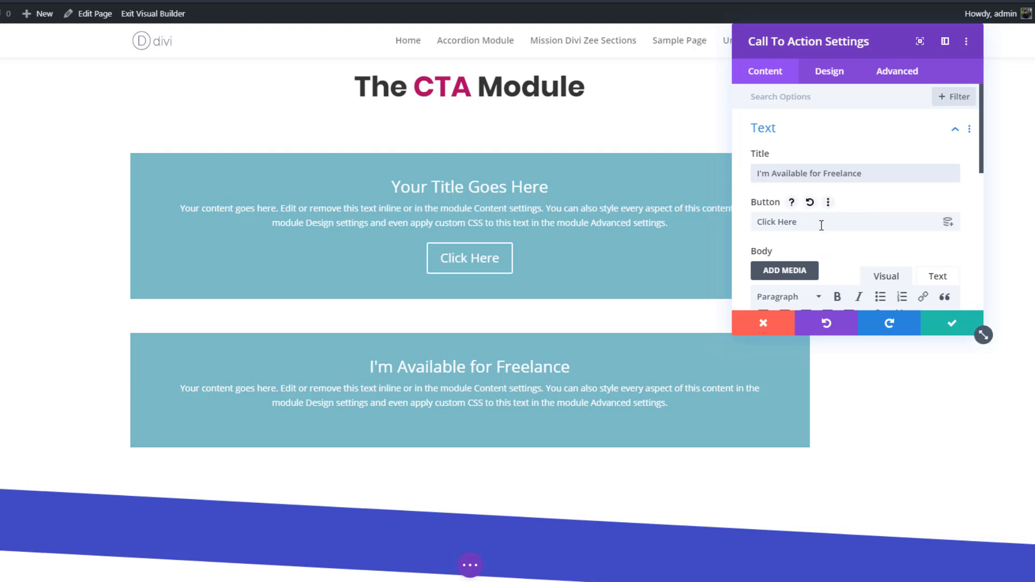
Step: Change the new call-to-action module's button text to "Hire Me"
{"action": "left_click_drag", "start_coordinate": [822, 225], "coordinate": [754, 227]}
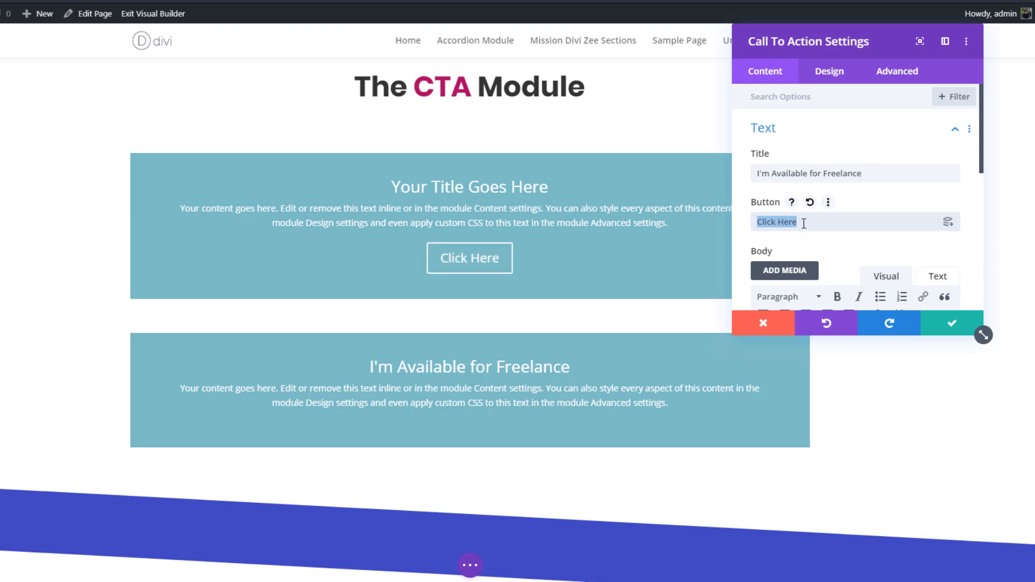
{"action": "type", "text": "H"}
{"action": "type", "text": "ier"}
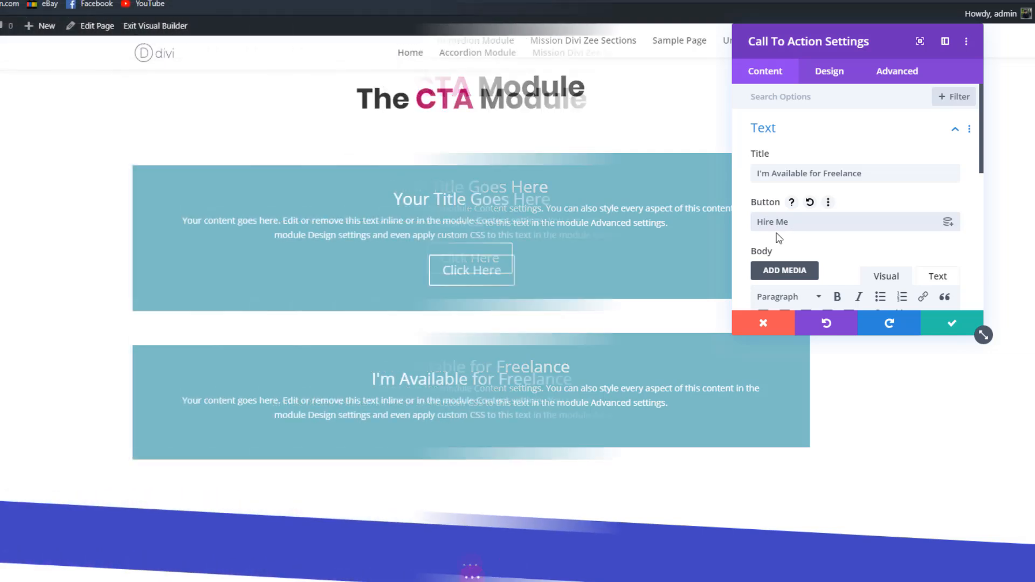
Step: Replace the freelance call to action's placeholder body with the "Lorem ipsum dolor sit amet, consectetur adipiscing elit" passage ending in "non elementum feugiat."
{"action": "scroll", "coordinate": [853, 239], "scroll_direction": "down", "scroll_amount": 2}
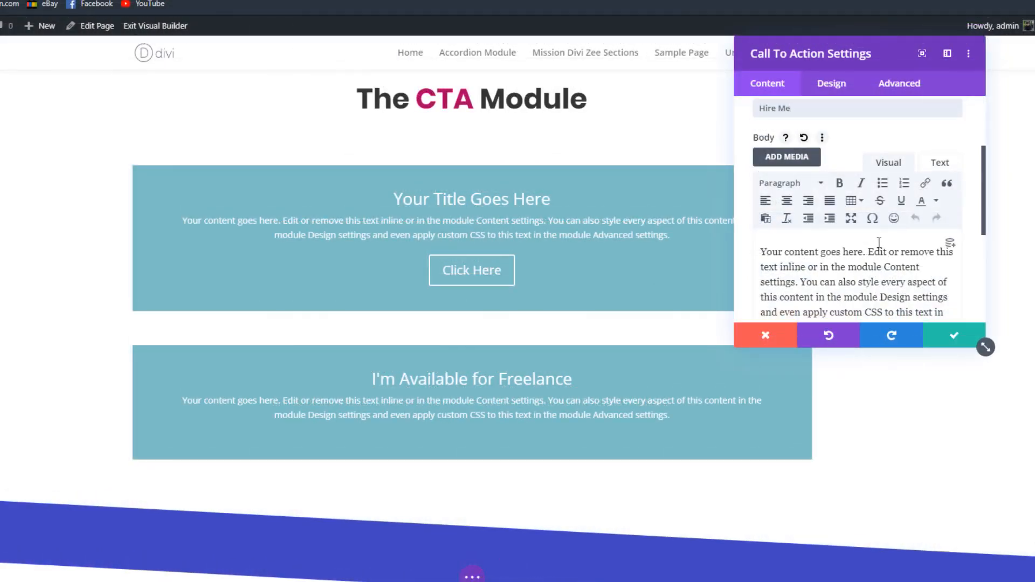
{"action": "scroll", "coordinate": [879, 242], "scroll_direction": "down", "scroll_amount": 3}
{"action": "triple_click", "coordinate": [860, 190]}
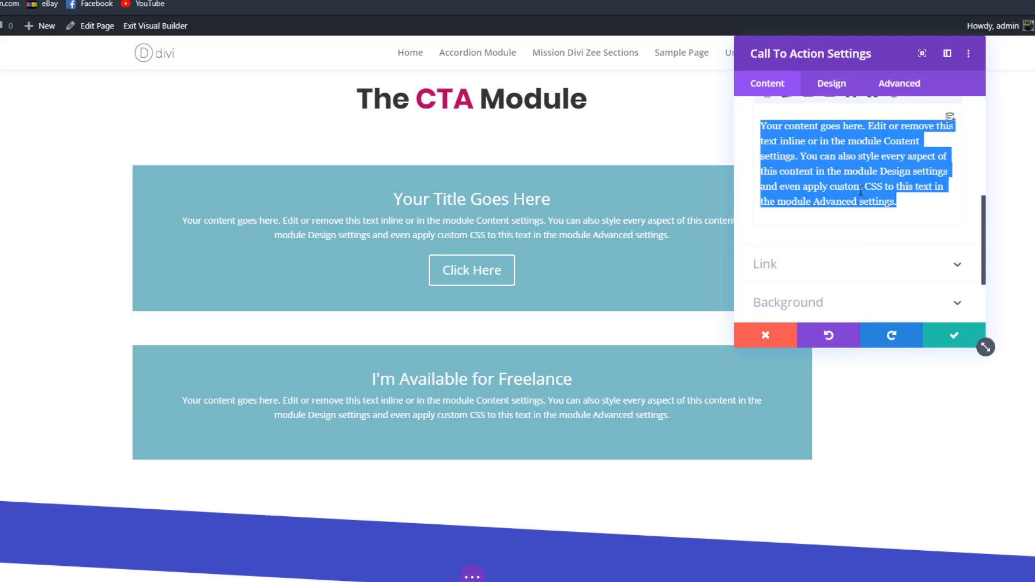
{"action": "type", "text": "Lorem ipsum dolor sit amet, consectetur adipiscing elit. Quisque ultrices, metus quis sodales vehicula, purus ante pharetra turpis, laoreet mattis enim turpis semper est. Nunc in metus metus. Sed id nulla urna. In vehicula porta augue, vitae maximus lacus porta eu. Aliquam luctus odio non nisi lobortis, sollicitudin laoreet purus tempor. Suspendisse laoreet sapien non elementum feugiat."}
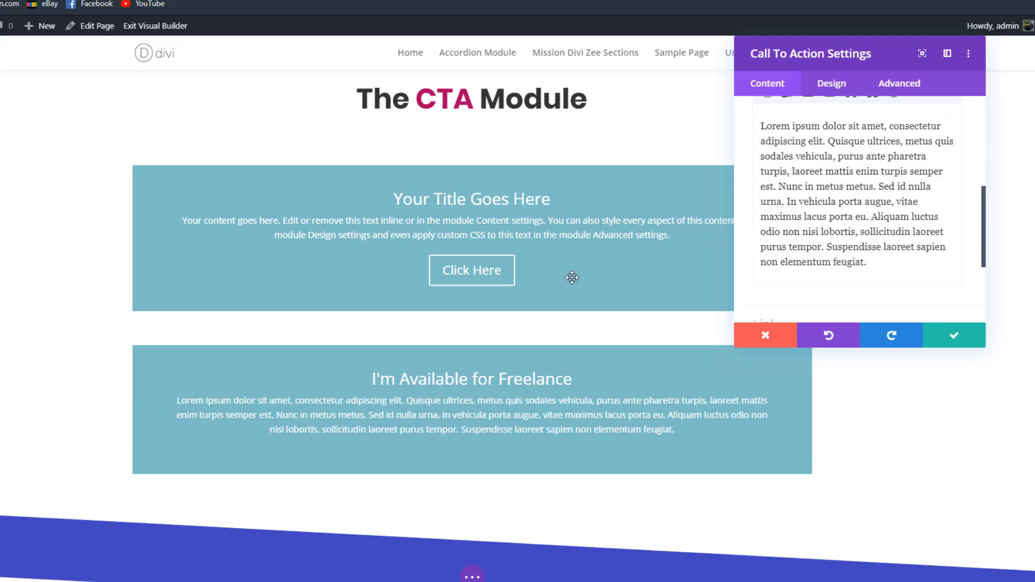
{"action": "key", "text": "ctrl+Tab"}
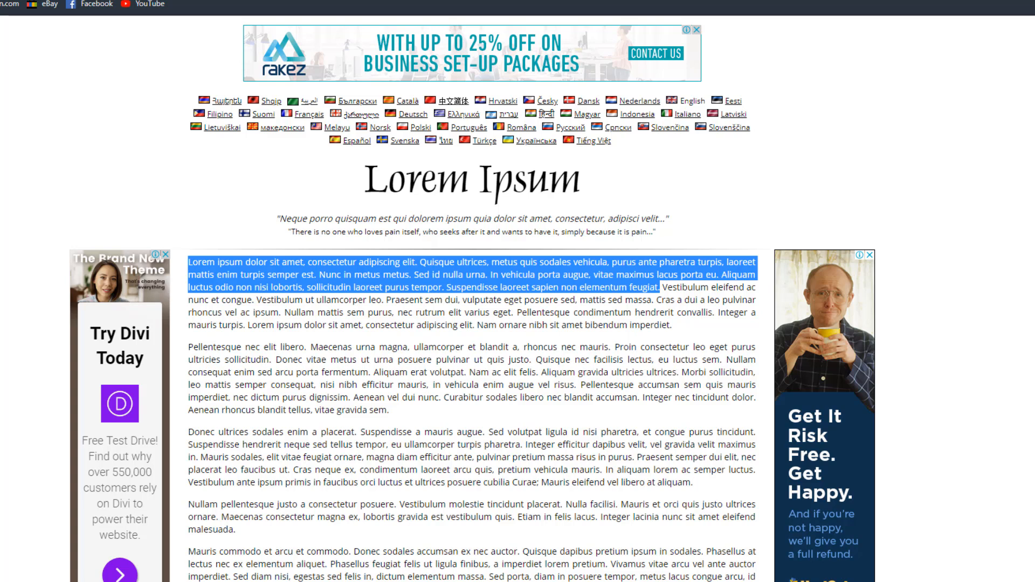
{"action": "scroll", "coordinate": [196, 92], "scroll_direction": "down", "scroll_amount": 3}
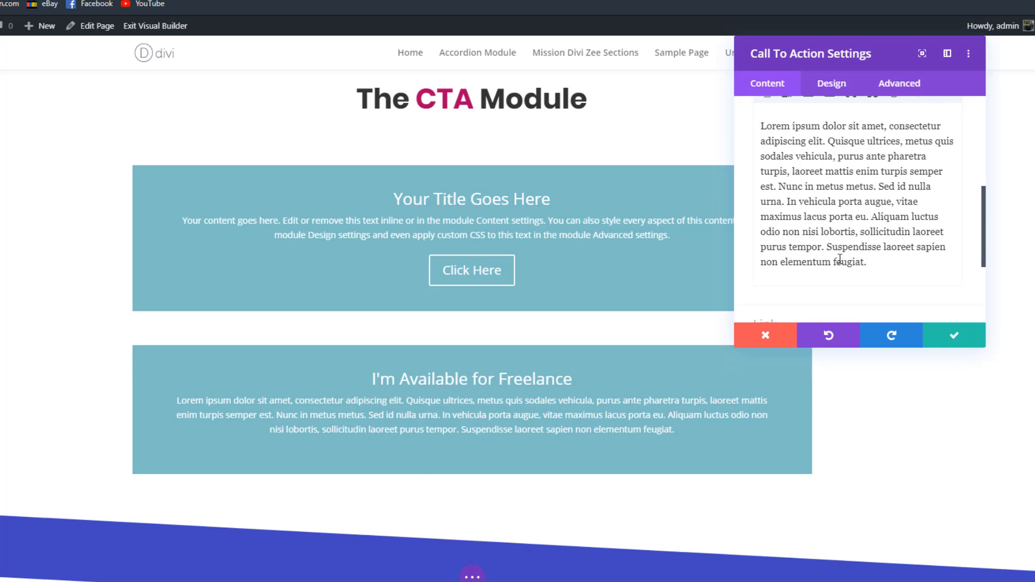
Step: Add the YouTube channel's URL as the call to action's button link, without the "?view_as=subscriber" ending
{"action": "scroll", "coordinate": [815, 209], "scroll_direction": "down", "scroll_amount": 3}
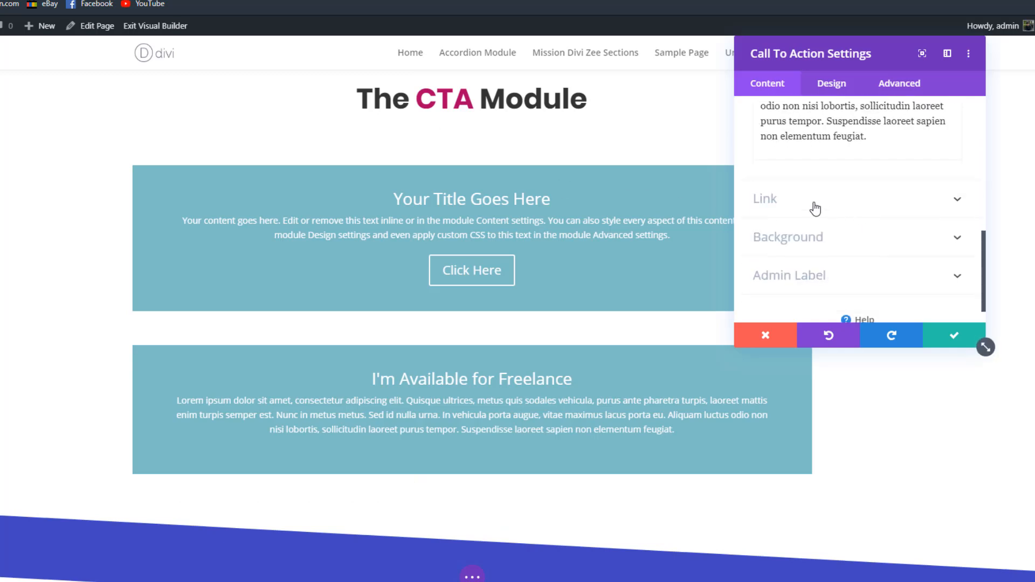
{"action": "left_click", "coordinate": [844, 208]}
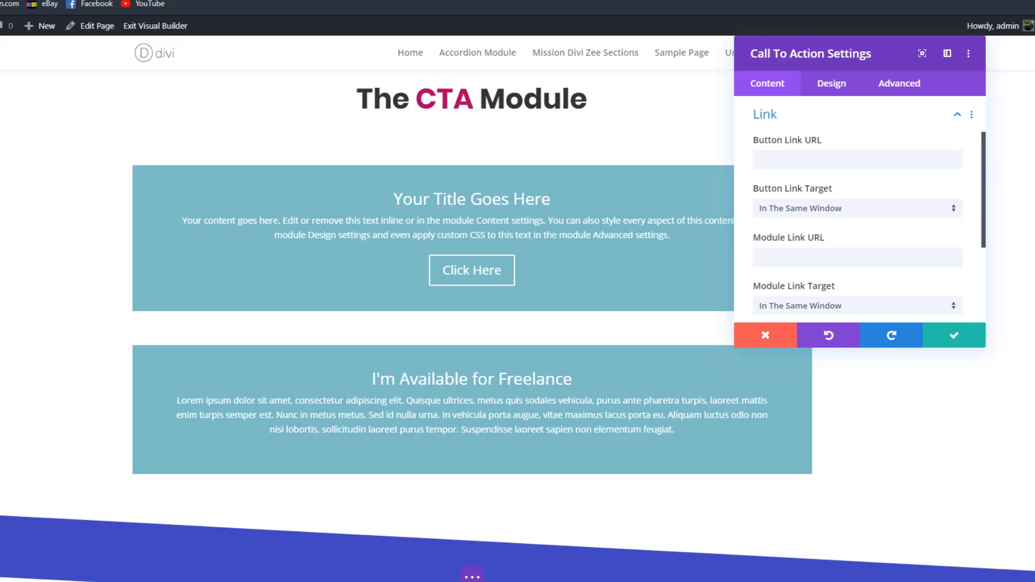
{"action": "key", "text": "ctrl+Tab"}
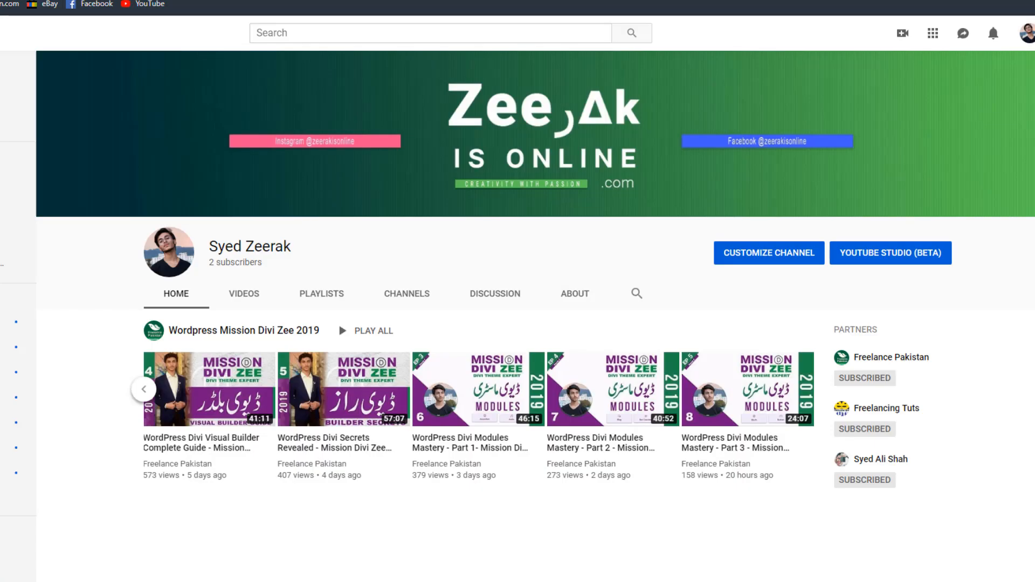
{"action": "key", "text": "ctrl+shift+Tab"}
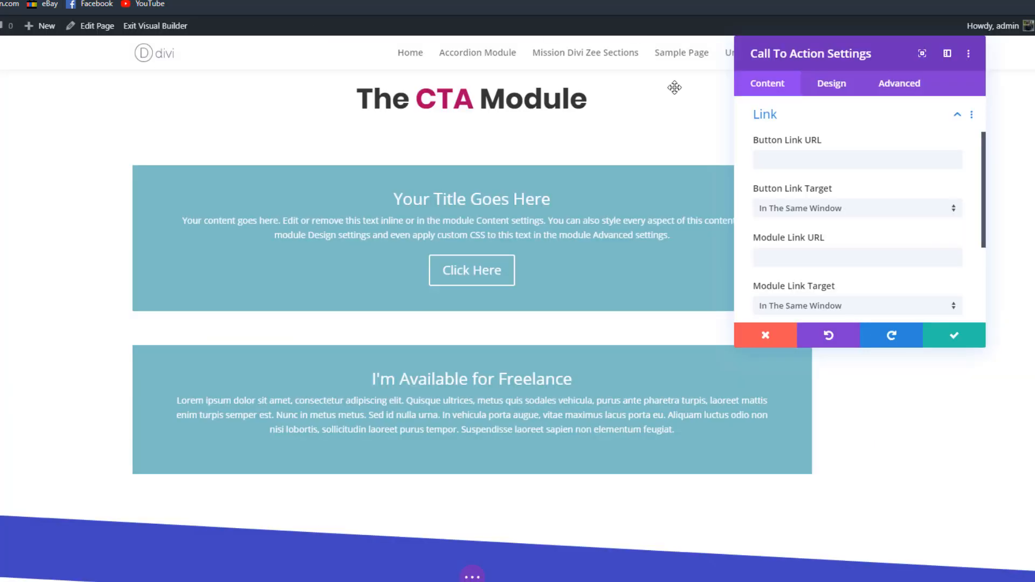
{"action": "left_click", "coordinate": [830, 162]}
{"action": "type", "text": "https://www.youtube.com/channel/UCC6-XZ66CQQcHtpoH4dvndg?view_as=subscriber"}
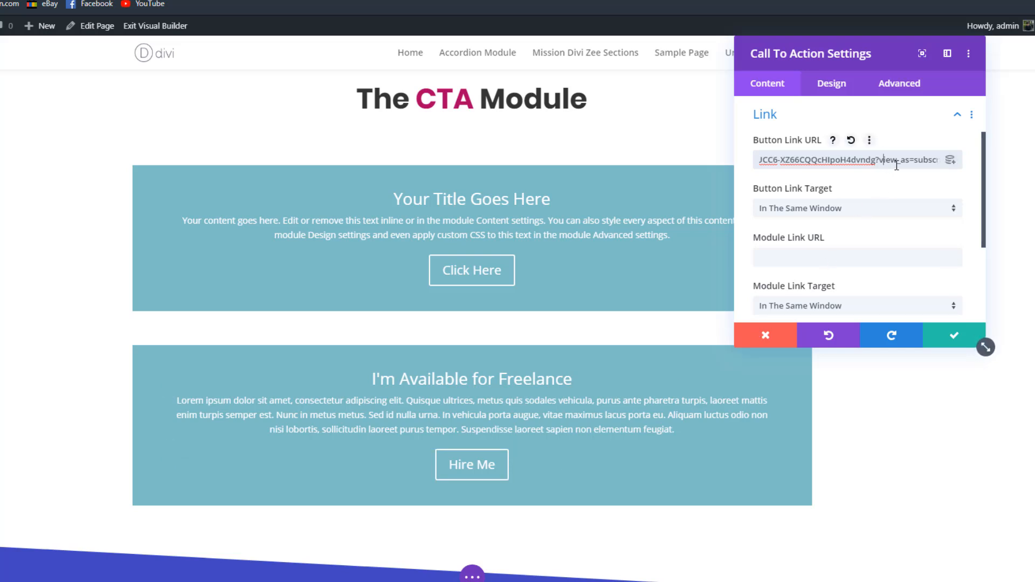
{"action": "left_click_drag", "start_coordinate": [883, 160], "coordinate": [982, 141]}
{"action": "key", "text": "BackSpace"}
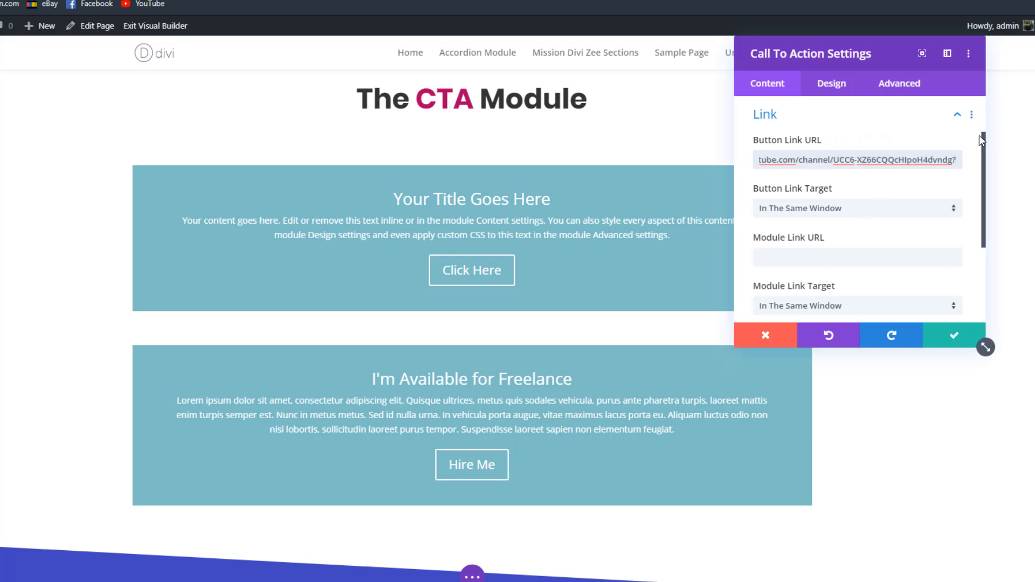
{"action": "key", "text": "BackSpace"}
Step: Try "#" as a placeholder button link and restore the YouTube channel URL
{"action": "key", "text": "ctrl+a"}
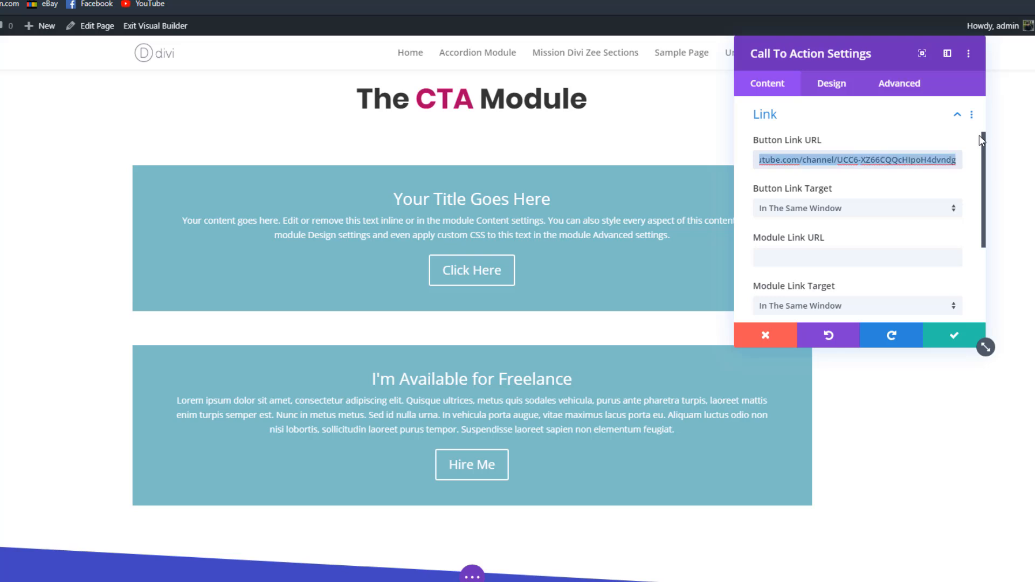
{"action": "key", "text": "BackSpace"}
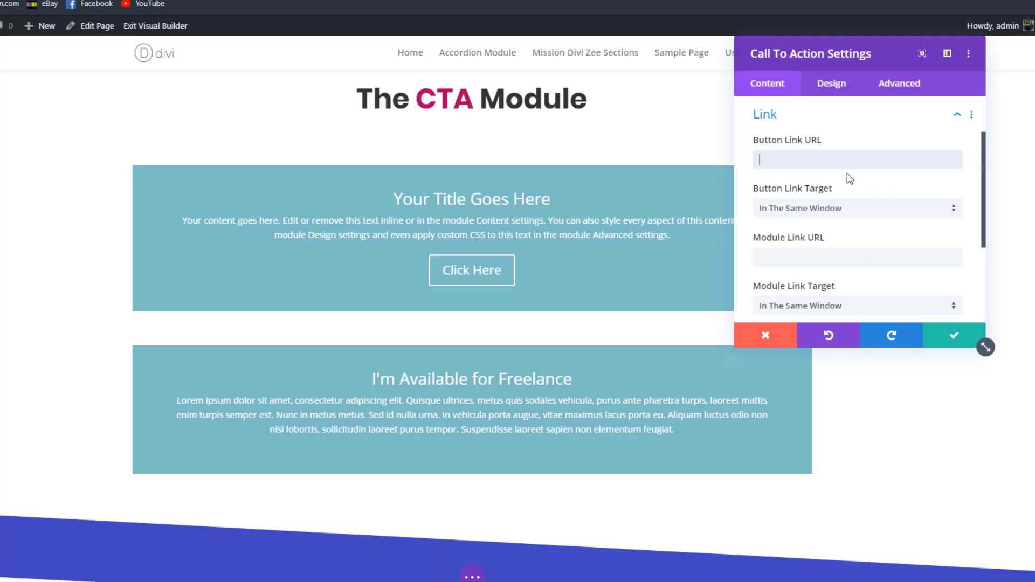
{"action": "type", "text": "#"}
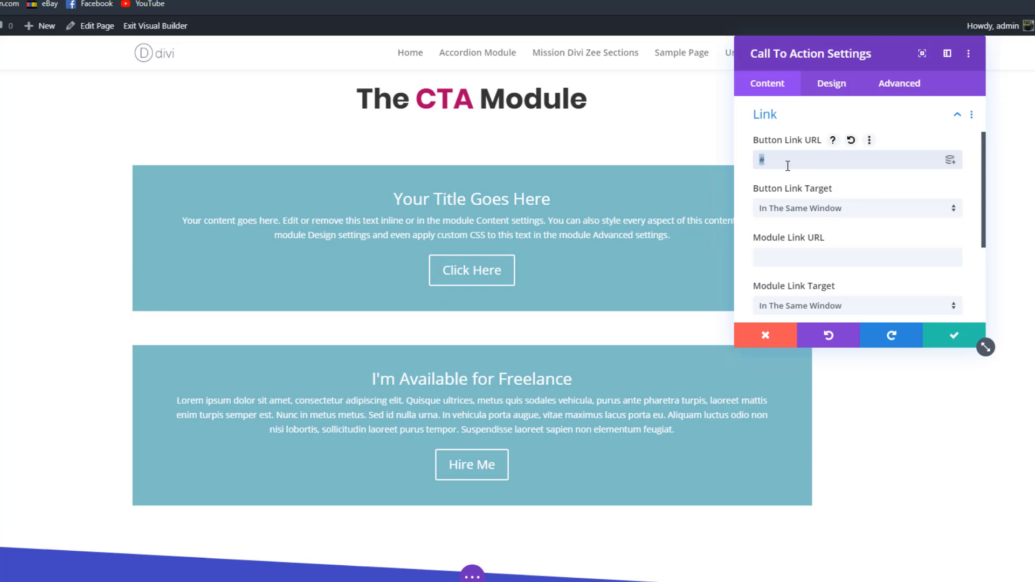
{"action": "key", "text": "ctrl+v"}
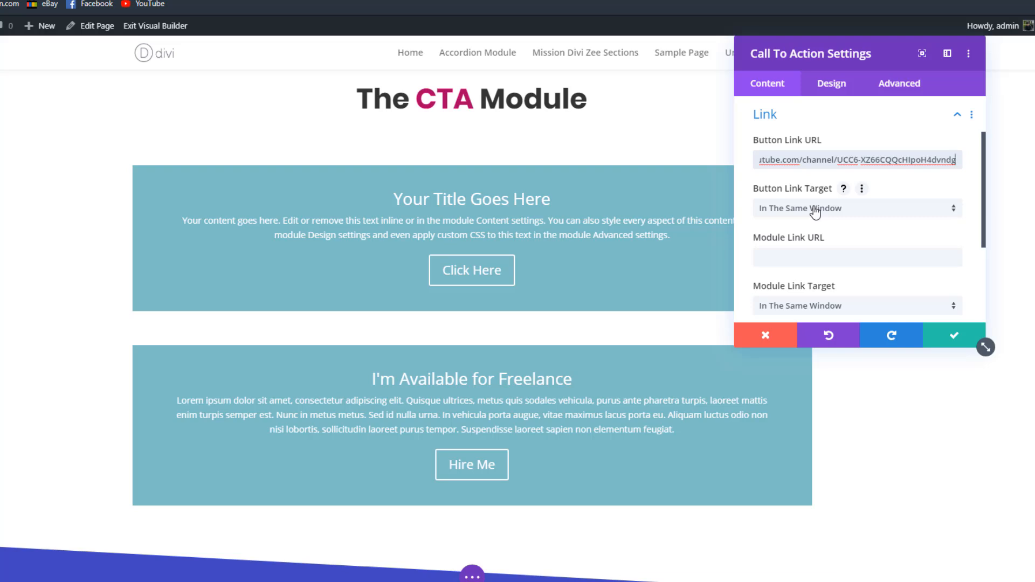
Step: Set the Button Link Target to In The New Tab
{"action": "left_click", "coordinate": [829, 208]}
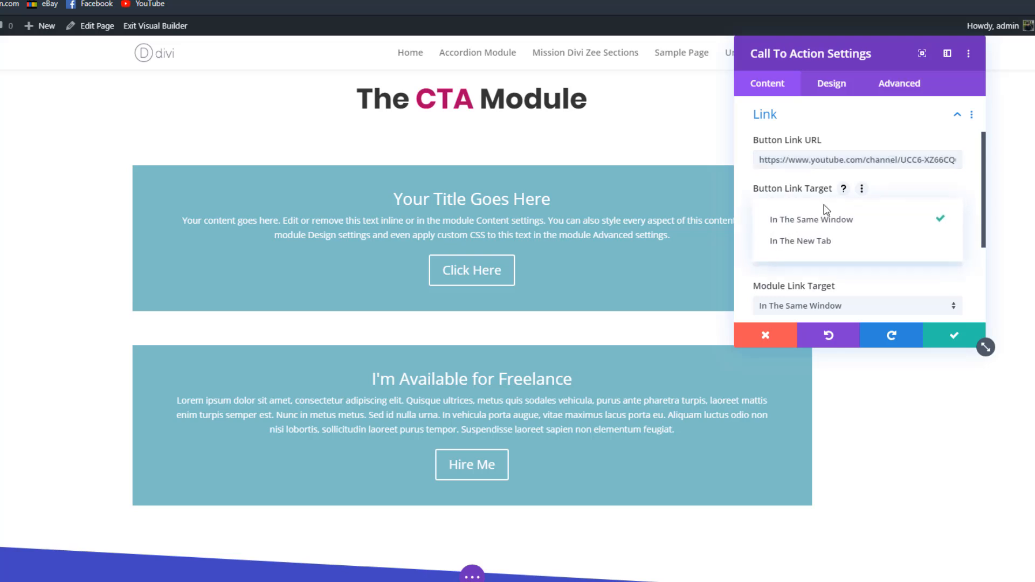
{"action": "left_click", "coordinate": [798, 243]}
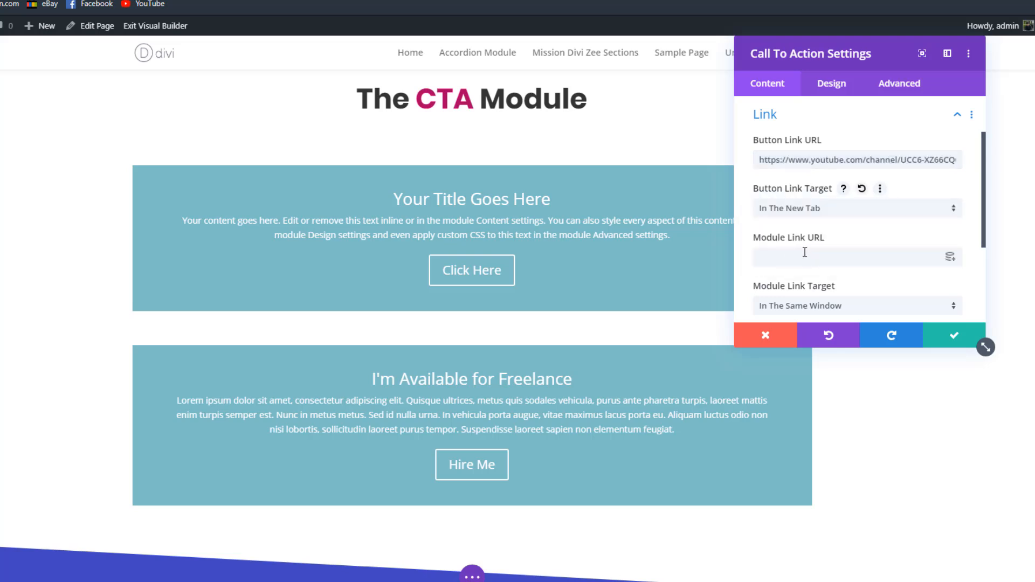
{"action": "scroll", "coordinate": [804, 232], "scroll_direction": "down", "scroll_amount": 1}
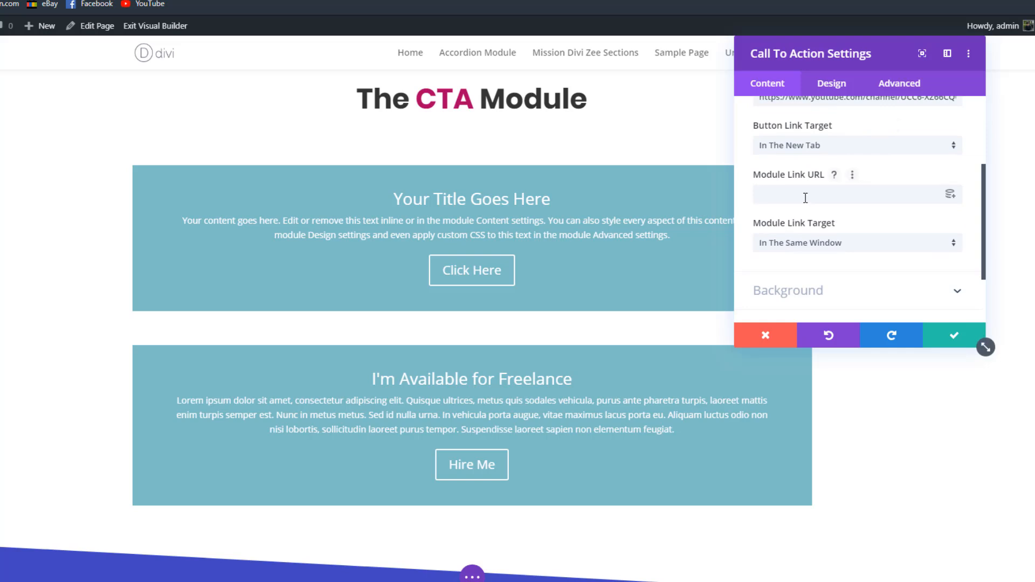
Step: Change the freelance call to action's background color to the brick red among the recent colors
{"action": "scroll", "coordinate": [862, 178], "scroll_direction": "down", "scroll_amount": 2}
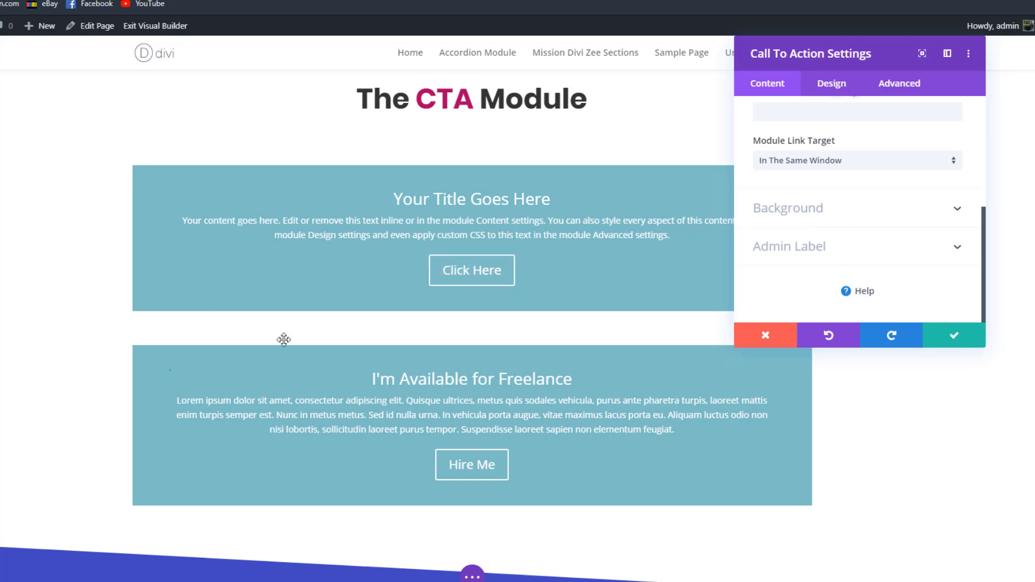
{"action": "left_click", "coordinate": [813, 207]}
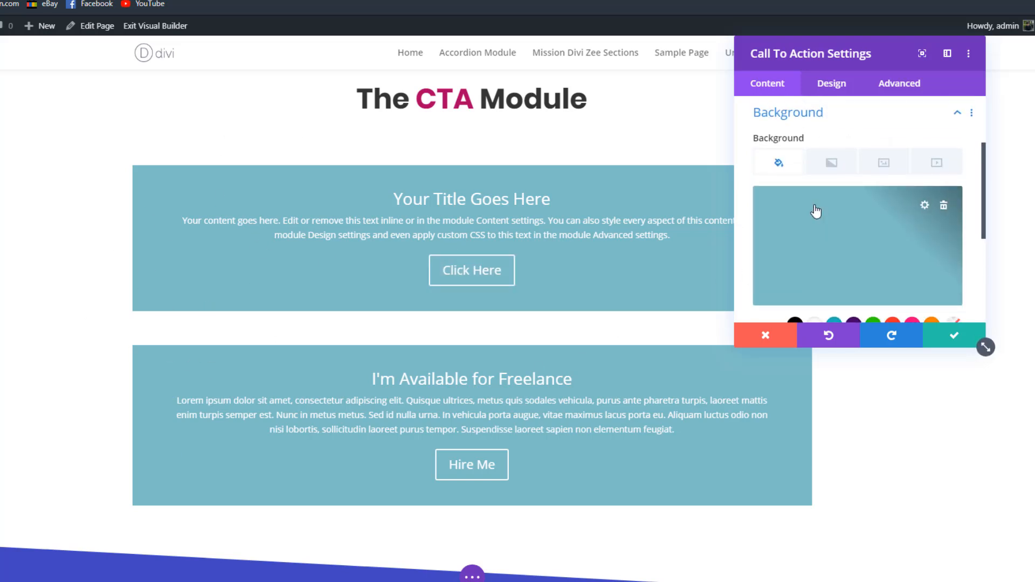
{"action": "scroll", "coordinate": [884, 205], "scroll_direction": "down", "scroll_amount": 2}
{"action": "left_click", "coordinate": [943, 224]}
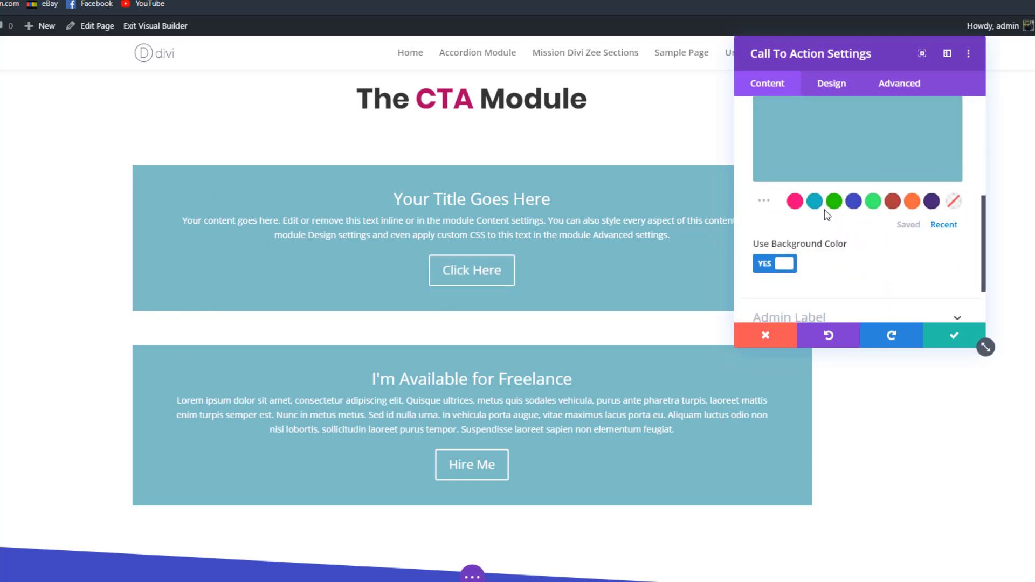
{"action": "left_click", "coordinate": [893, 202]}
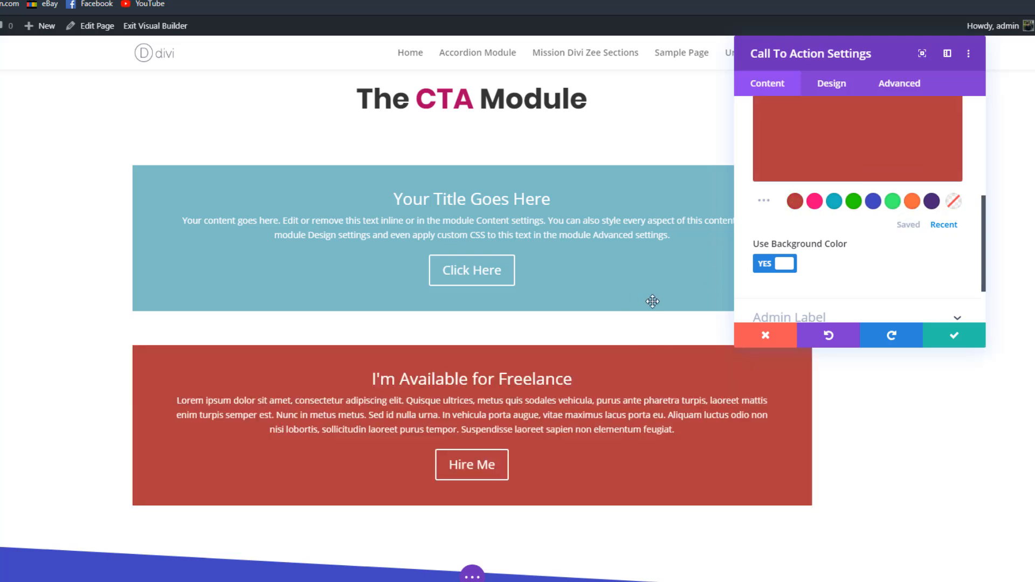
{"action": "scroll", "coordinate": [814, 249], "scroll_direction": "down", "scroll_amount": 3}
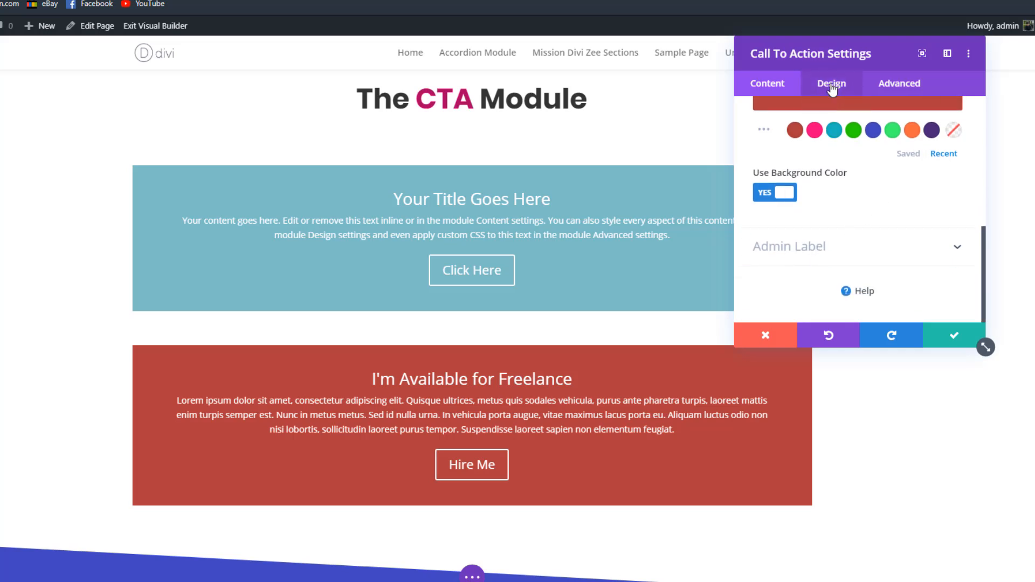
Step: Review the call to action's general Text design options for alignment, color and shadow
{"action": "scroll", "coordinate": [834, 156], "scroll_direction": "up", "scroll_amount": 5}
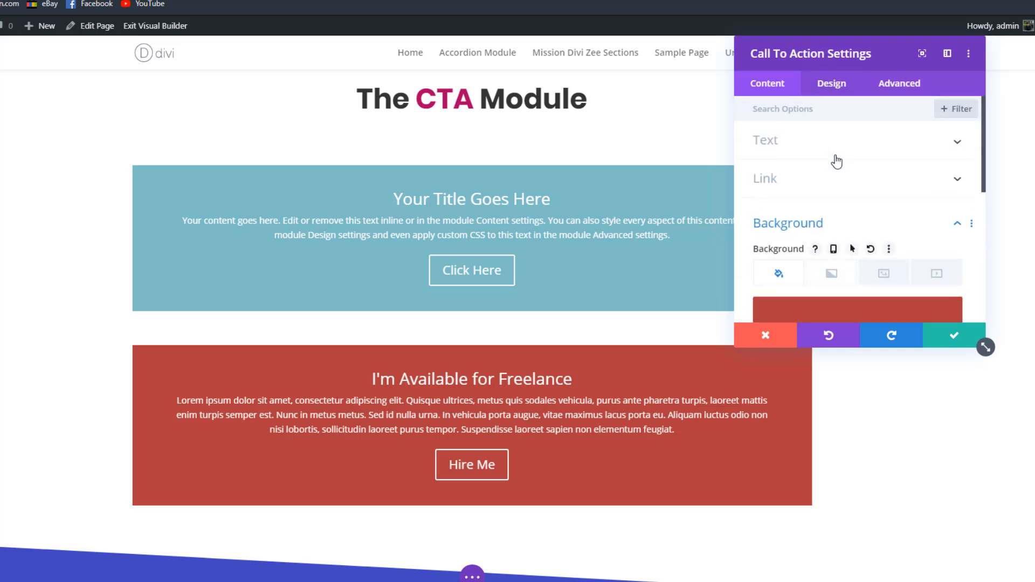
{"action": "left_click", "coordinate": [818, 94]}
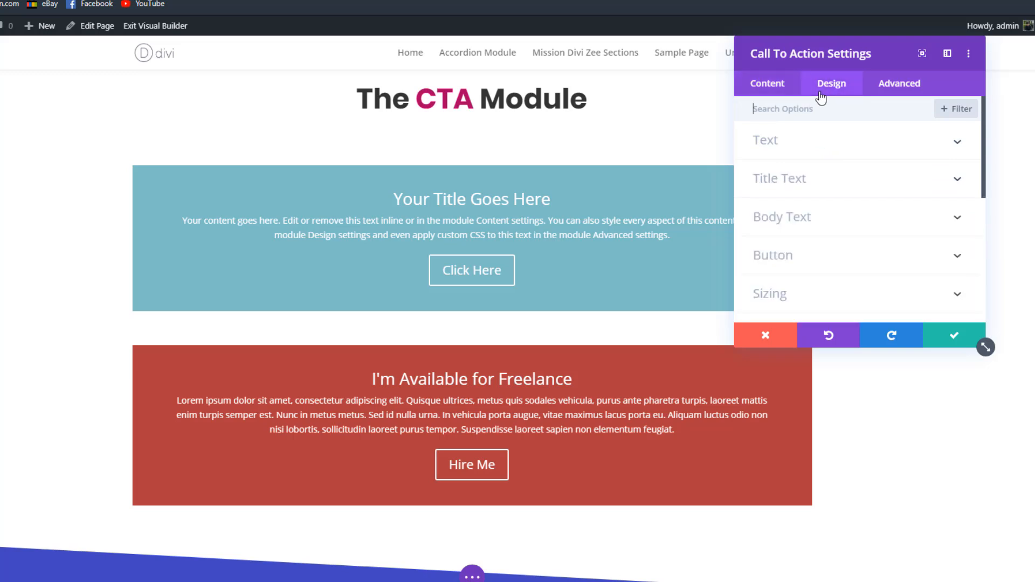
{"action": "left_click", "coordinate": [807, 152]}
{"action": "mouse_move", "coordinate": [827, 167]}
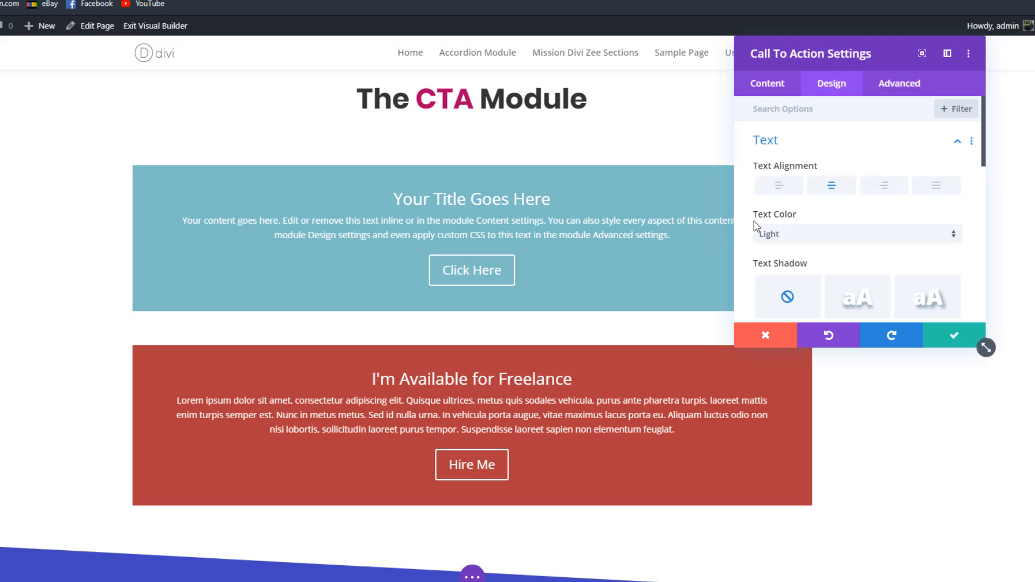
{"action": "scroll", "coordinate": [817, 205], "scroll_direction": "down", "scroll_amount": 2}
{"action": "scroll", "coordinate": [817, 186], "scroll_direction": "down", "scroll_amount": 8}
{"action": "scroll", "coordinate": [818, 194], "scroll_direction": "up", "scroll_amount": 4}
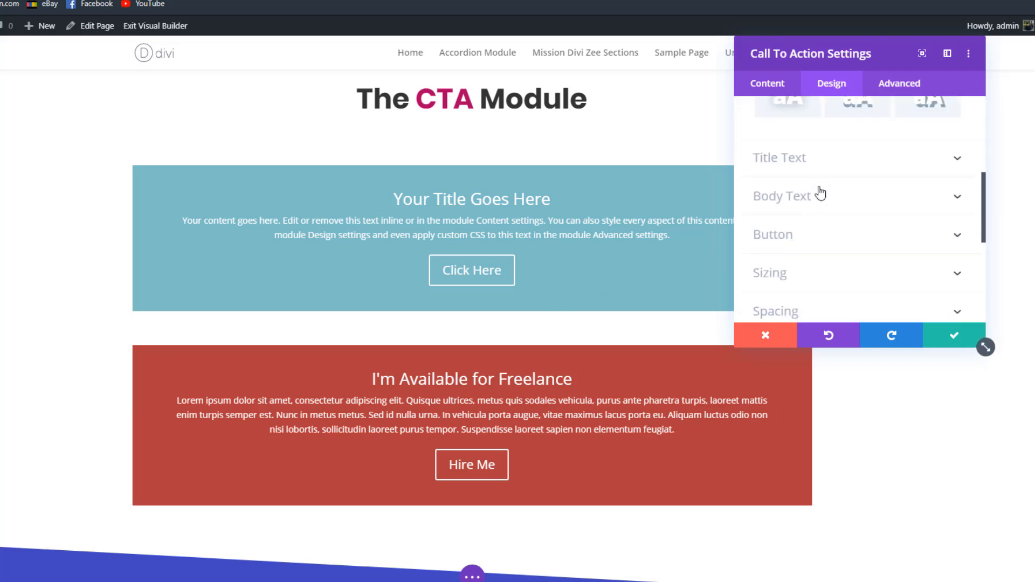
Step: Set the call to action's title font to Roboto
{"action": "left_click", "coordinate": [799, 218]}
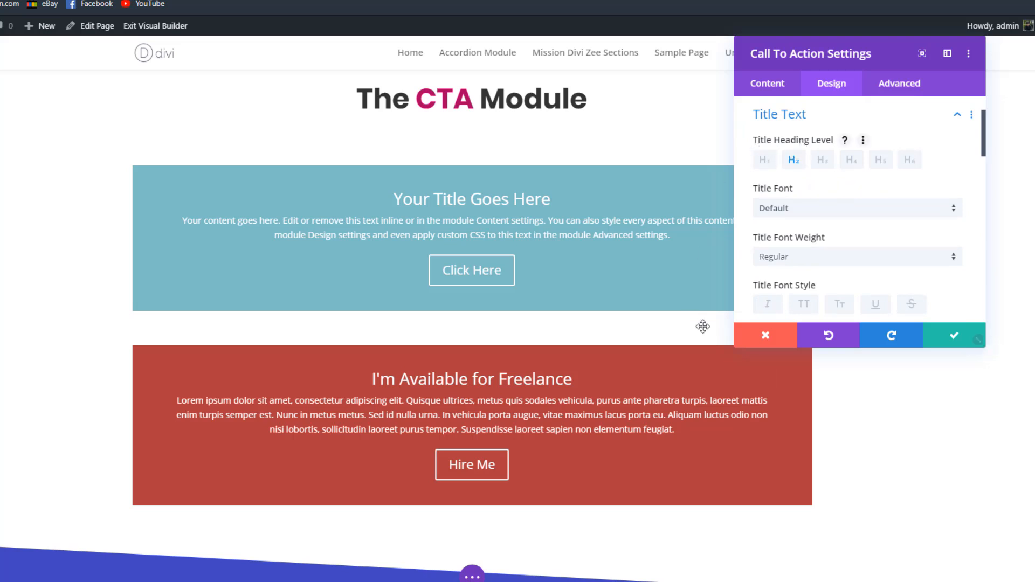
{"action": "left_click", "coordinate": [786, 214]}
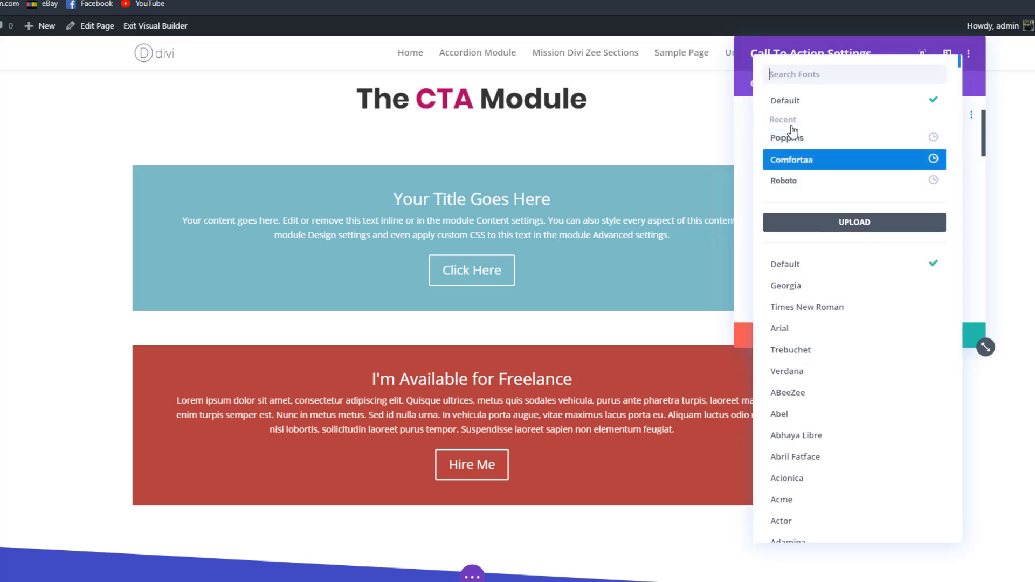
{"action": "left_click", "coordinate": [801, 181]}
Step: Increase the title text size to 28px
{"action": "scroll", "coordinate": [853, 207], "scroll_direction": "down", "scroll_amount": 2}
{"action": "scroll", "coordinate": [852, 210], "scroll_direction": "down", "scroll_amount": 3}
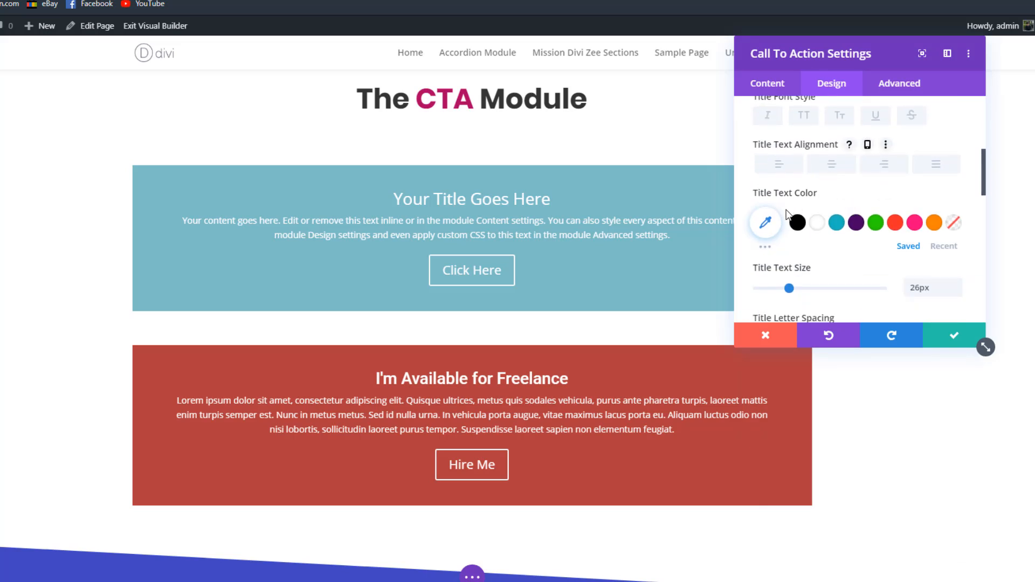
{"action": "scroll", "coordinate": [817, 186], "scroll_direction": "down", "scroll_amount": 2}
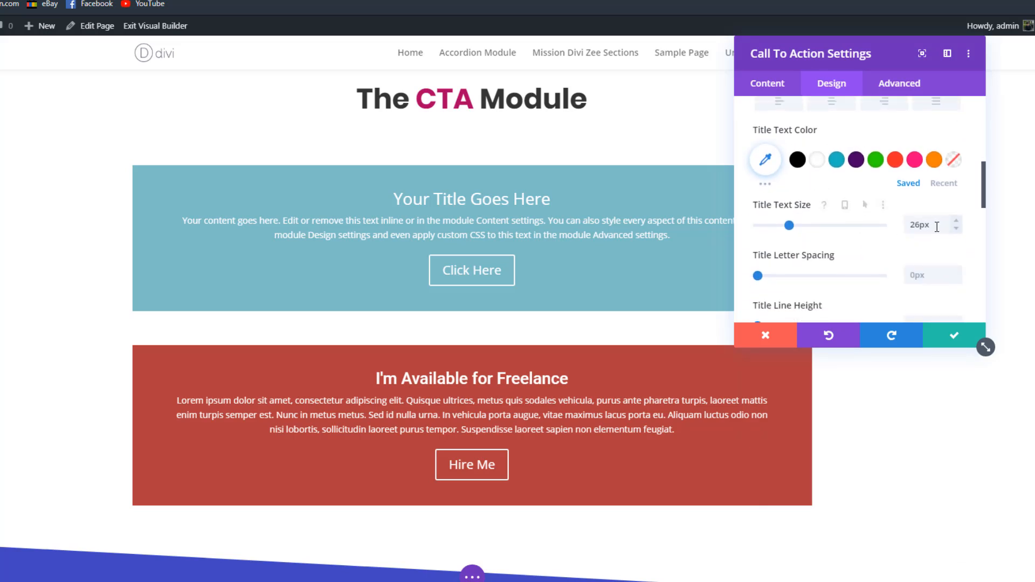
{"action": "left_click", "coordinate": [957, 222]}
{"action": "left_click", "coordinate": [956, 222]}
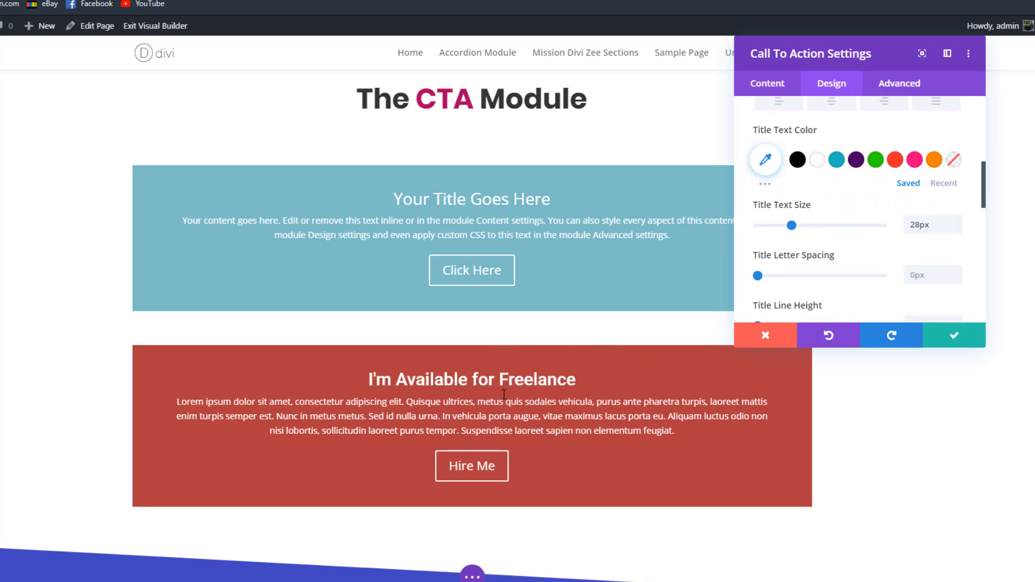
Step: Set the title letter spacing to 2px
{"action": "scroll", "coordinate": [810, 192], "scroll_direction": "down", "scroll_amount": 2}
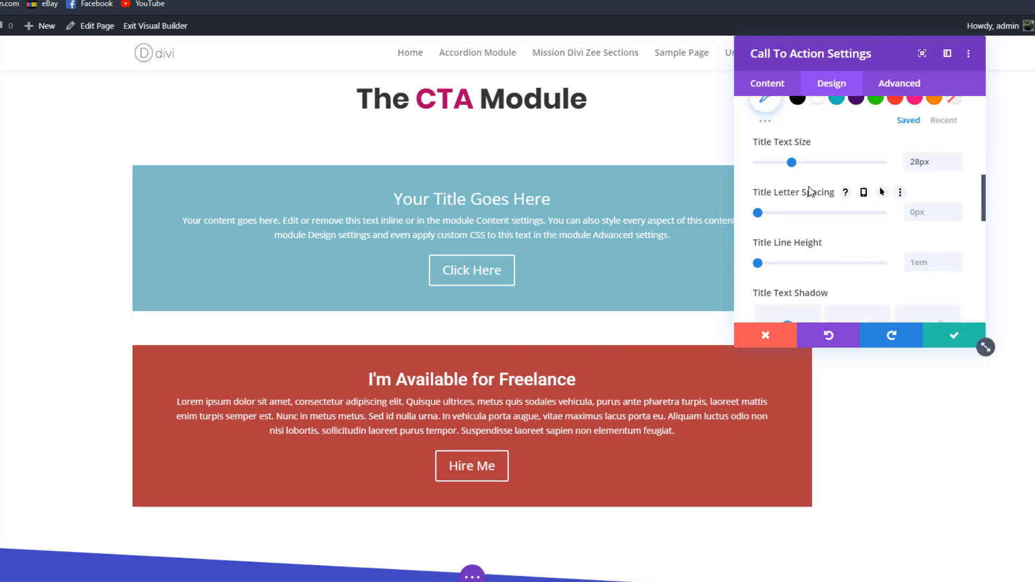
{"action": "left_click", "coordinate": [957, 209]}
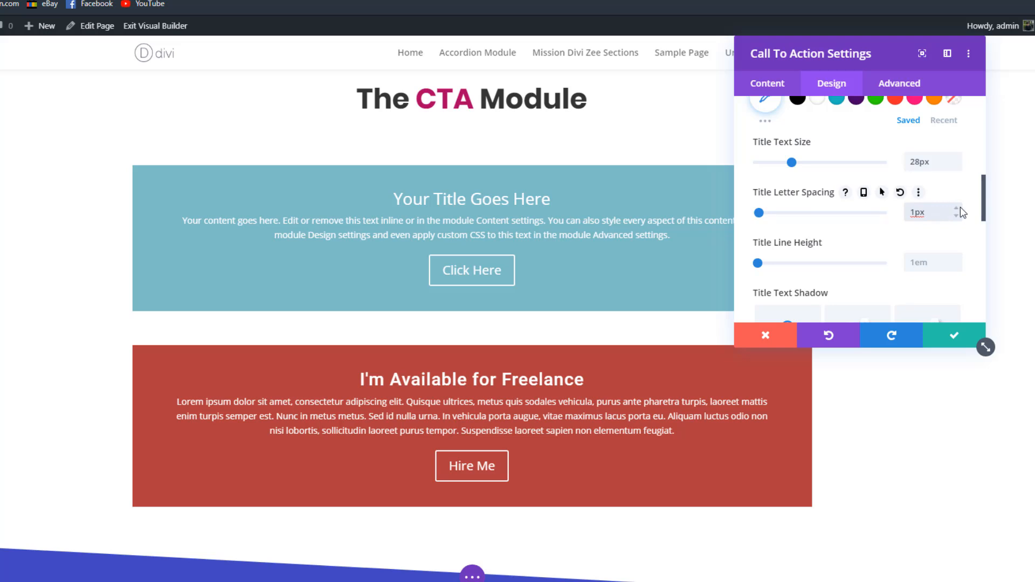
{"action": "left_click", "coordinate": [957, 209]}
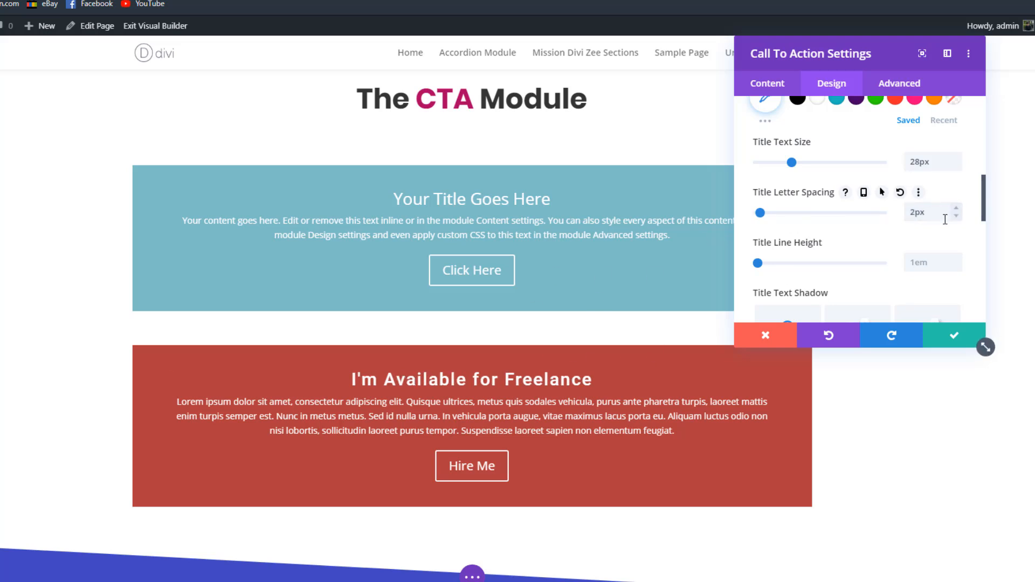
Step: Reduce the title letter spacing to 1px
{"action": "left_click", "coordinate": [957, 218]}
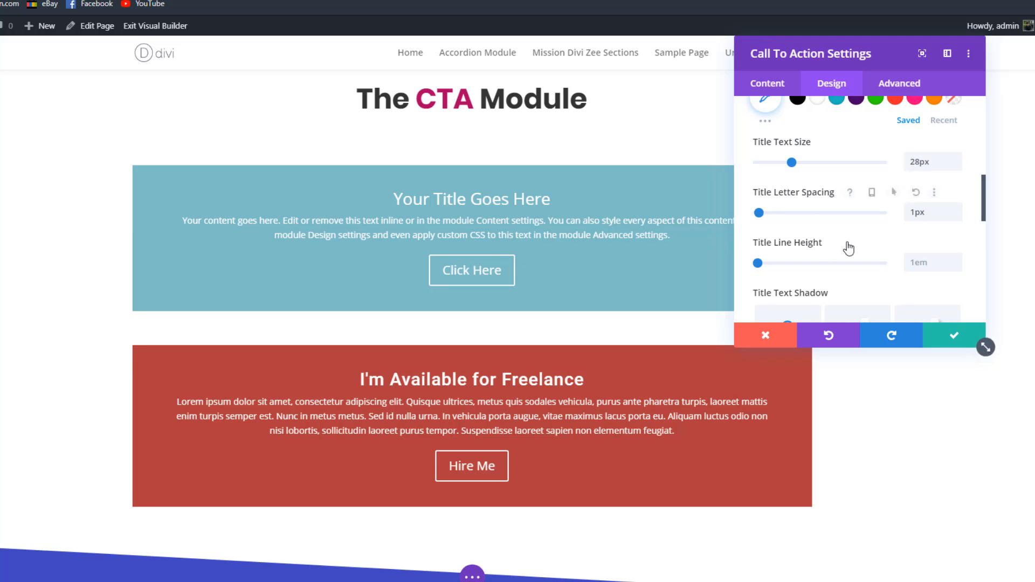
{"action": "scroll", "coordinate": [889, 221], "scroll_direction": "down", "scroll_amount": 1}
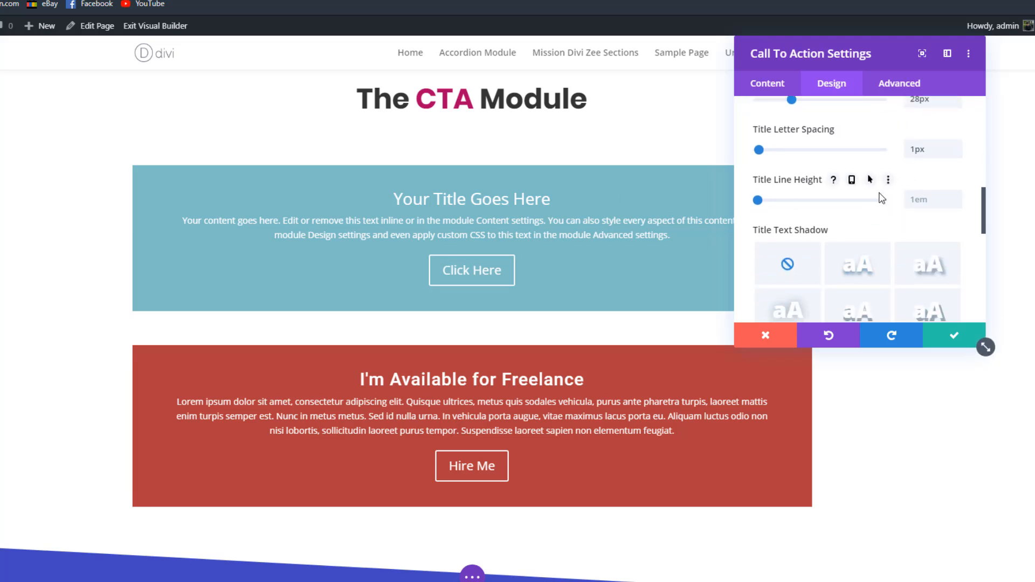
{"action": "scroll", "coordinate": [882, 198], "scroll_direction": "down", "scroll_amount": 1}
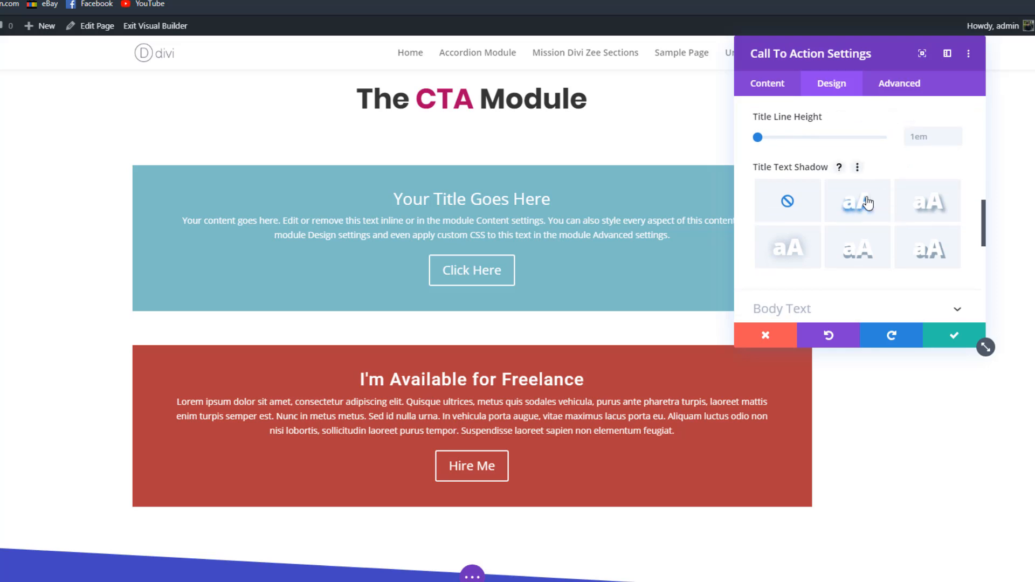
Step: Set the call to action's body text font to Comfortaa
{"action": "scroll", "coordinate": [866, 201], "scroll_direction": "down", "scroll_amount": 2}
{"action": "left_click", "coordinate": [825, 182]}
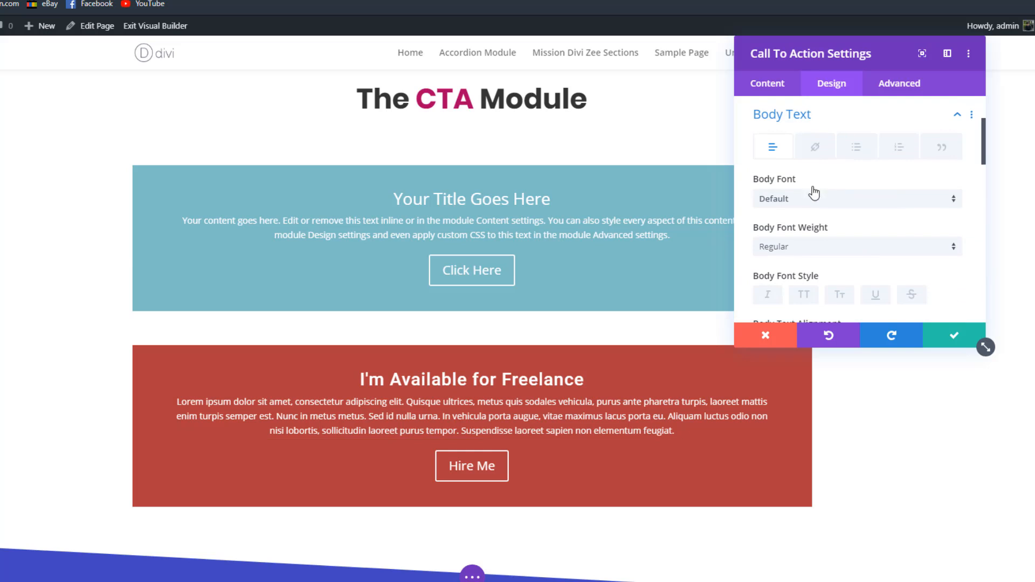
{"action": "left_click", "coordinate": [807, 199]}
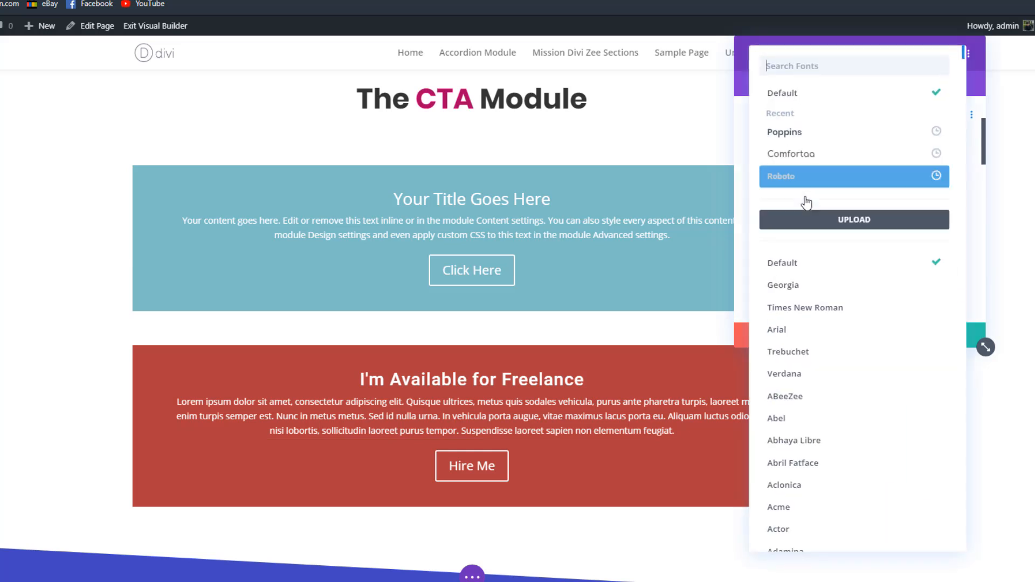
{"action": "left_click", "coordinate": [825, 162]}
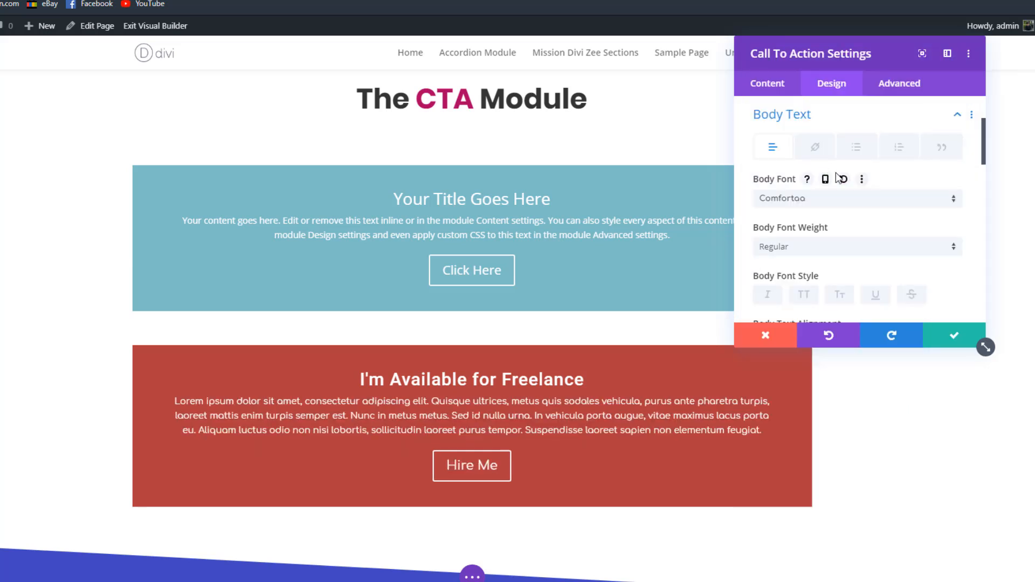
Step: Reduce the body text size to 13px
{"action": "scroll", "coordinate": [868, 194], "scroll_direction": "down", "scroll_amount": 1}
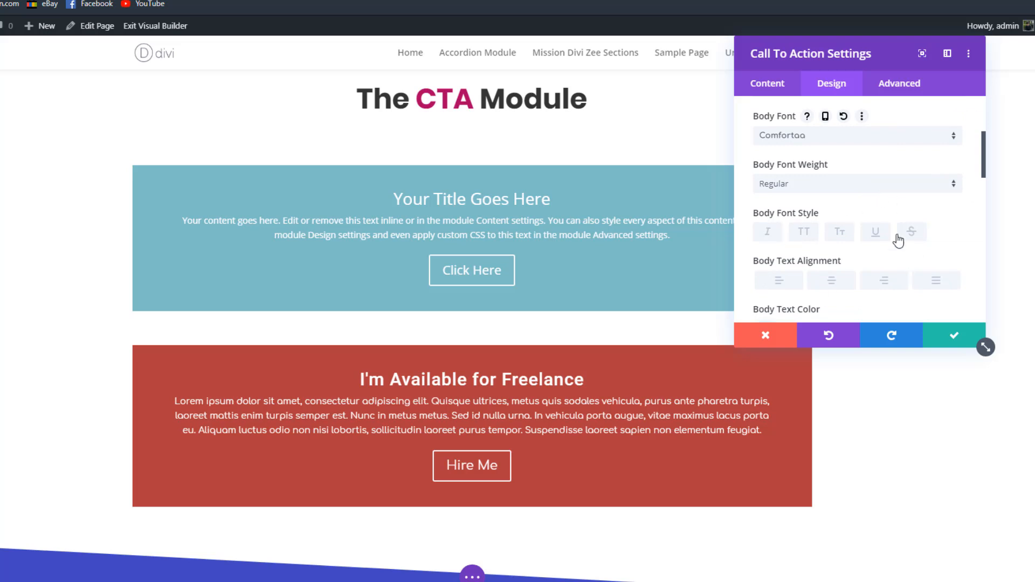
{"action": "scroll", "coordinate": [825, 199], "scroll_direction": "down", "scroll_amount": 1}
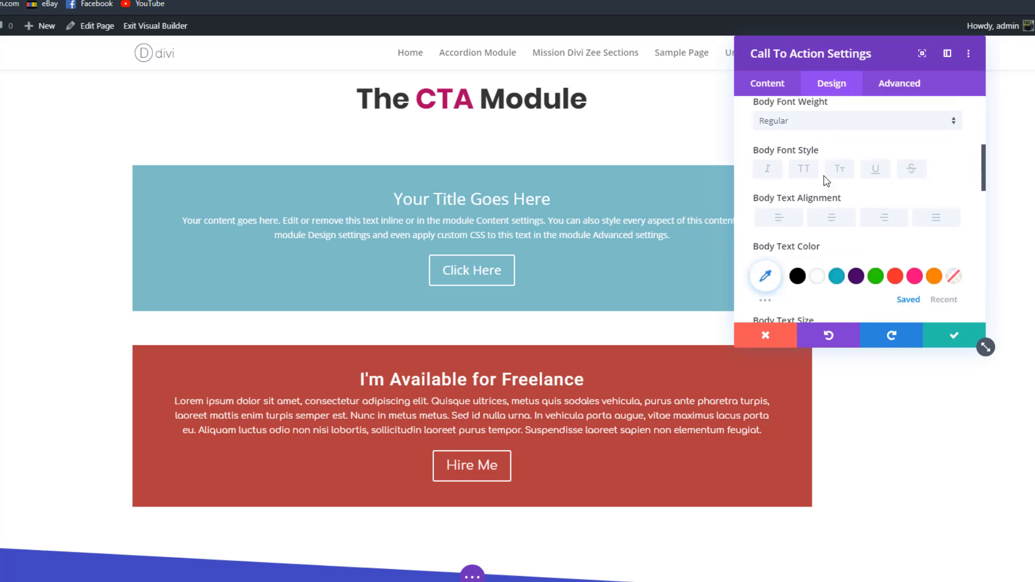
{"action": "scroll", "coordinate": [904, 170], "scroll_direction": "down", "scroll_amount": 2}
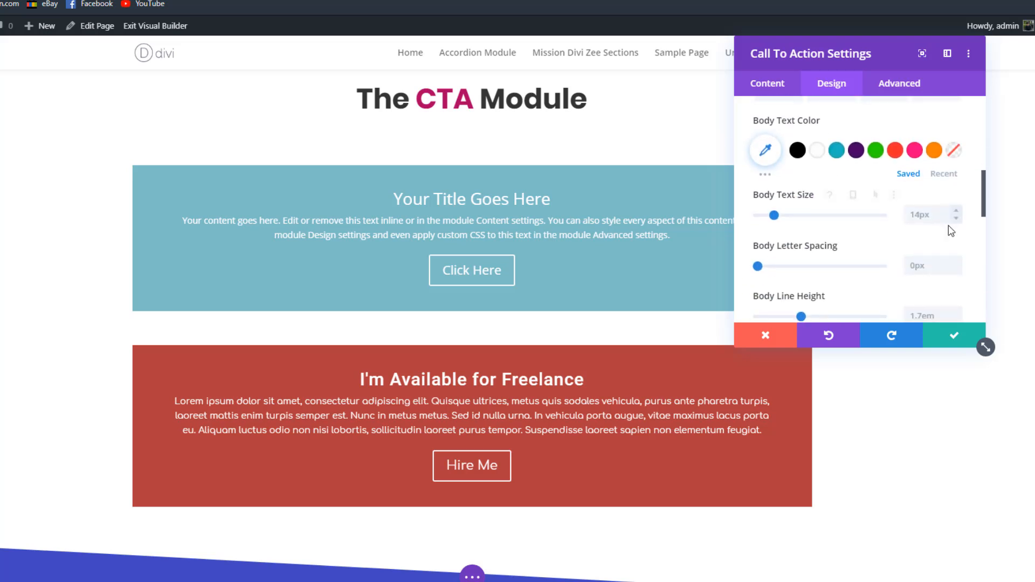
{"action": "left_click", "coordinate": [957, 221]}
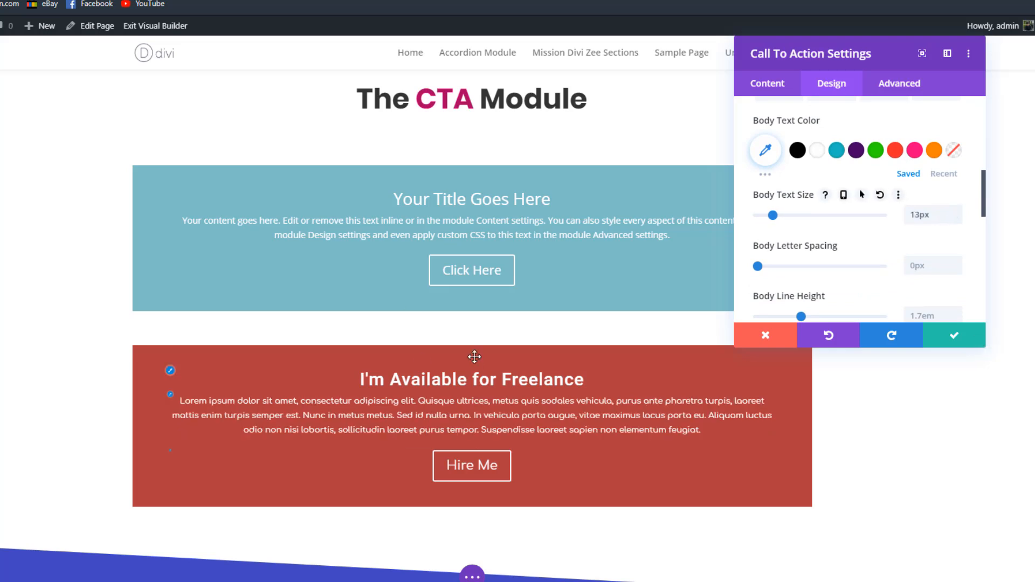
Step: Try left and right alignment for the call to action's button and settle on center alignment
{"action": "scroll", "coordinate": [851, 203], "scroll_direction": "down", "scroll_amount": 5}
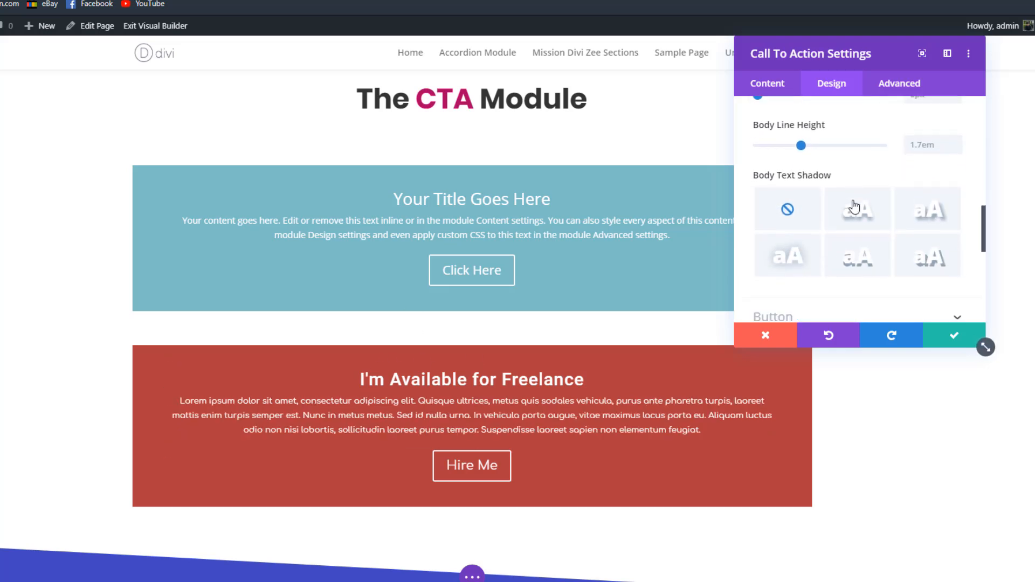
{"action": "left_click", "coordinate": [816, 177]}
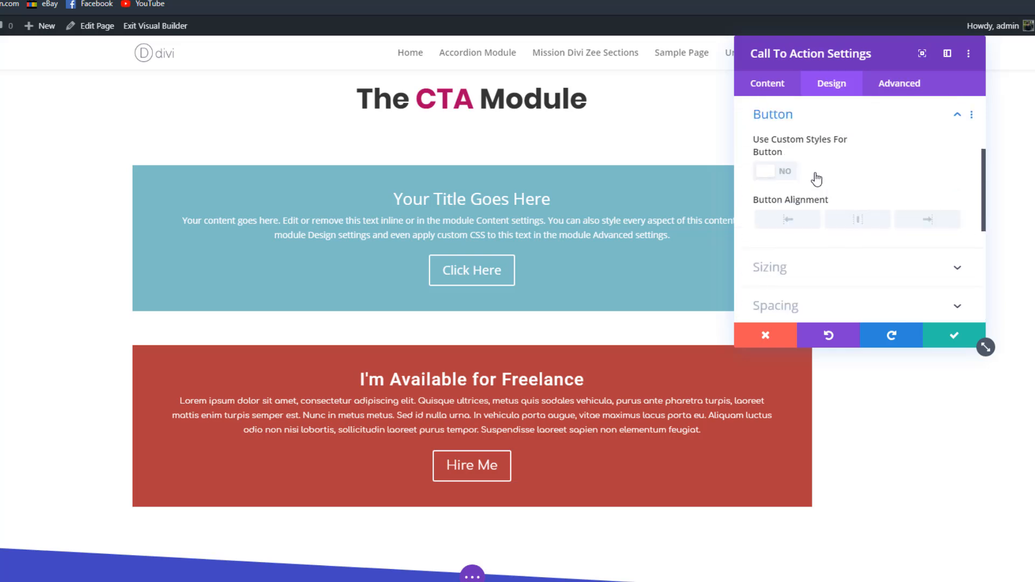
{"action": "left_click", "coordinate": [791, 229]}
{"action": "left_click", "coordinate": [855, 222]}
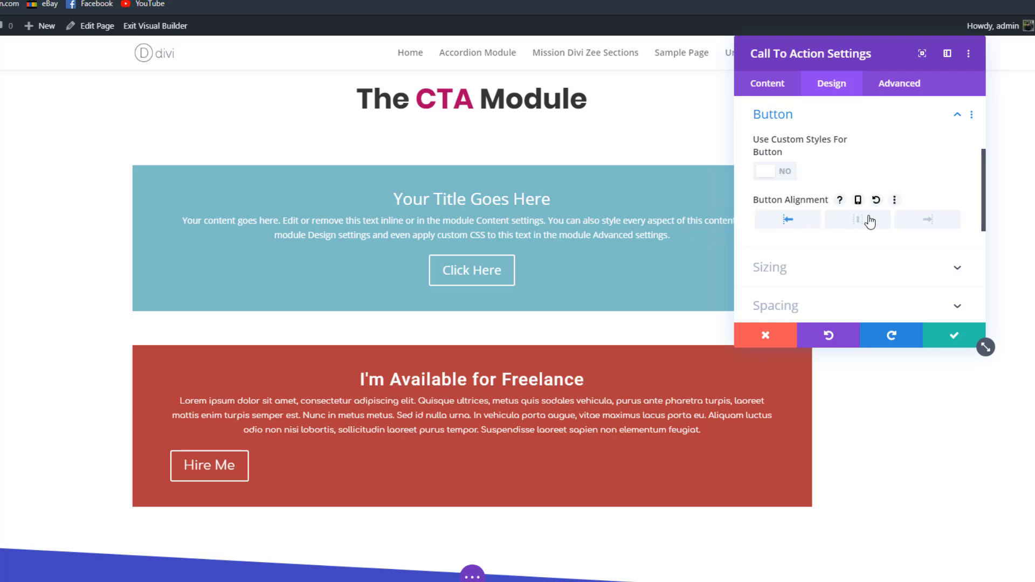
{"action": "left_click", "coordinate": [923, 228]}
{"action": "left_click", "coordinate": [861, 227]}
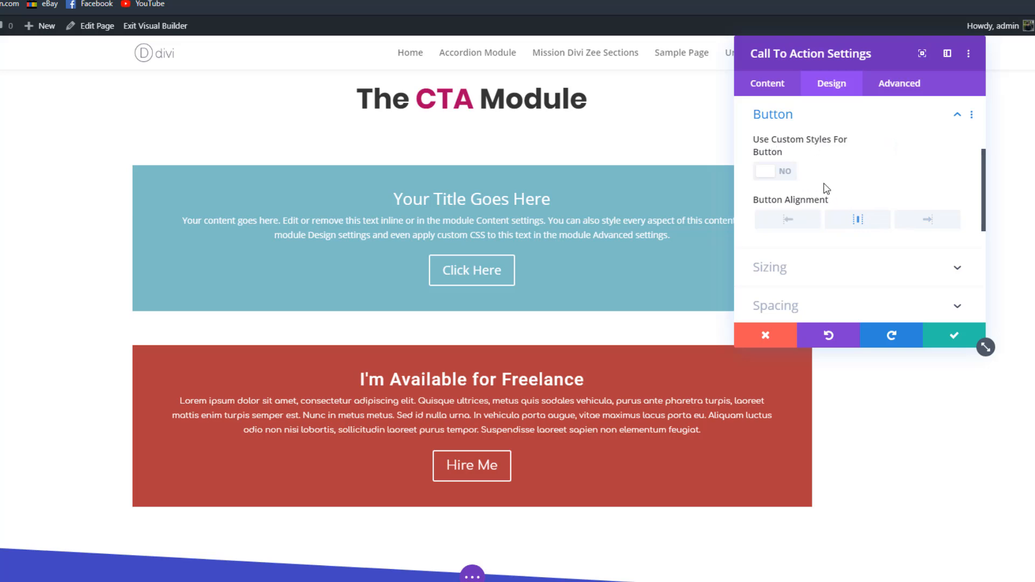
Step: Enable custom styles for the button and set its text size to 19px
{"action": "left_click", "coordinate": [758, 174]}
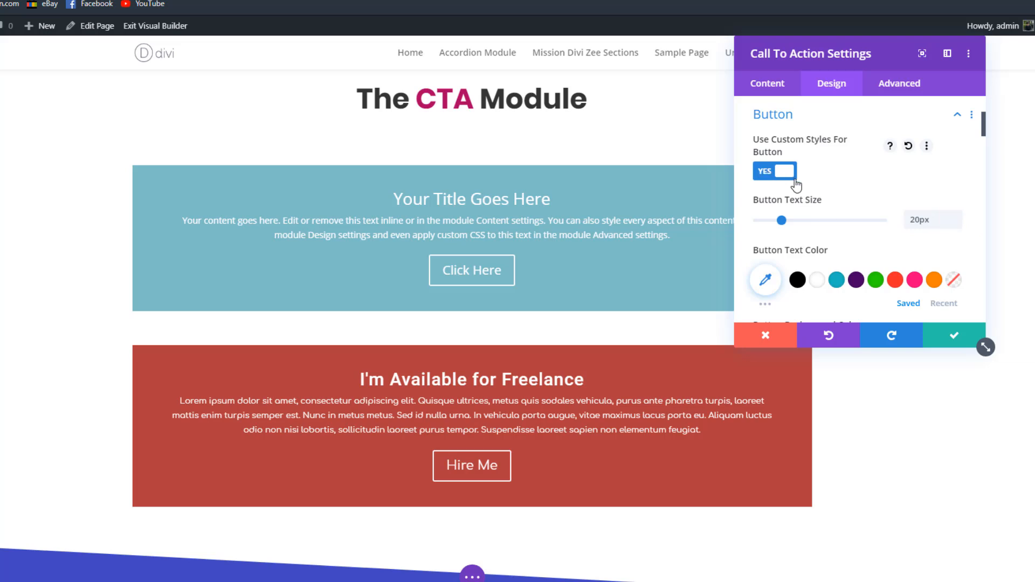
{"action": "left_click", "coordinate": [959, 223]}
Step: Give the button an orange background from the recent colors and make the shade slightly more saturated
{"action": "scroll", "coordinate": [895, 205], "scroll_direction": "down", "scroll_amount": 1}
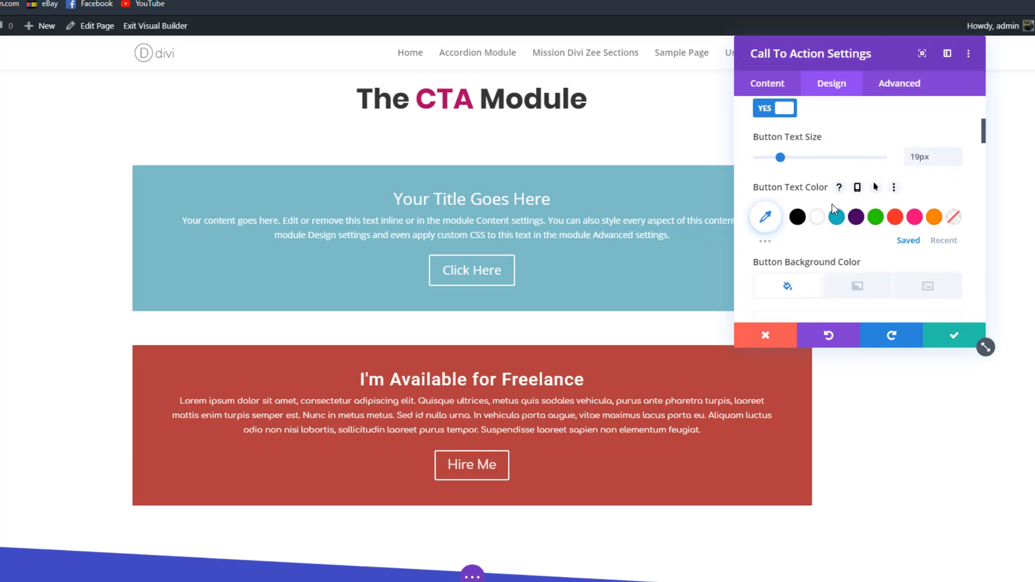
{"action": "scroll", "coordinate": [831, 205], "scroll_direction": "down", "scroll_amount": 2}
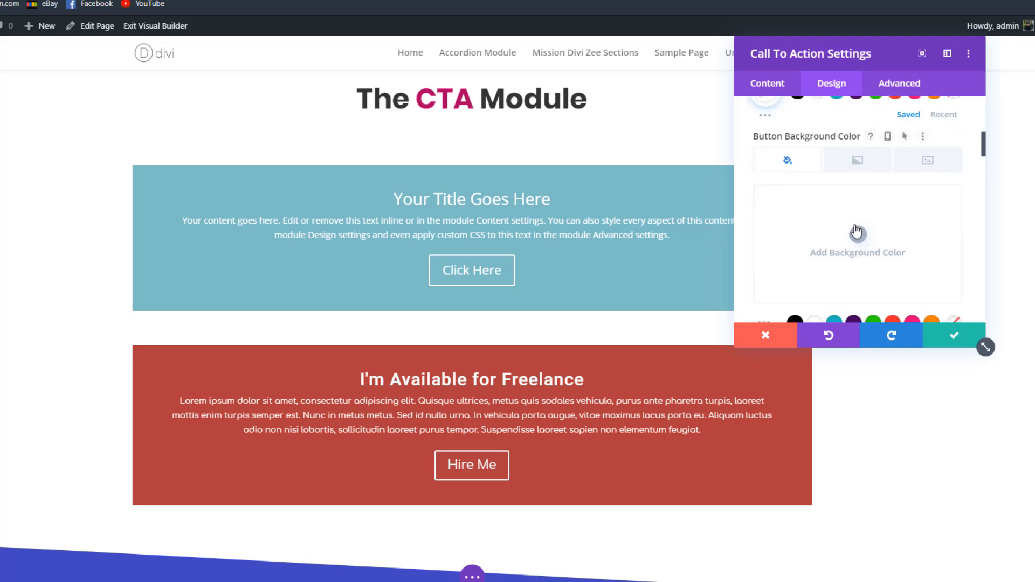
{"action": "scroll", "coordinate": [875, 232], "scroll_direction": "down", "scroll_amount": 2}
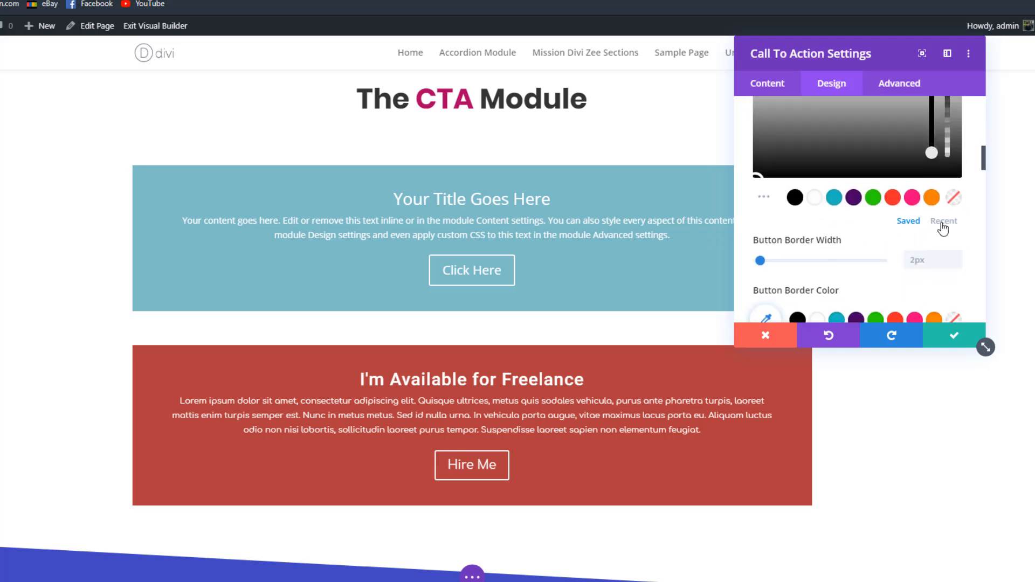
{"action": "left_click", "coordinate": [942, 223]}
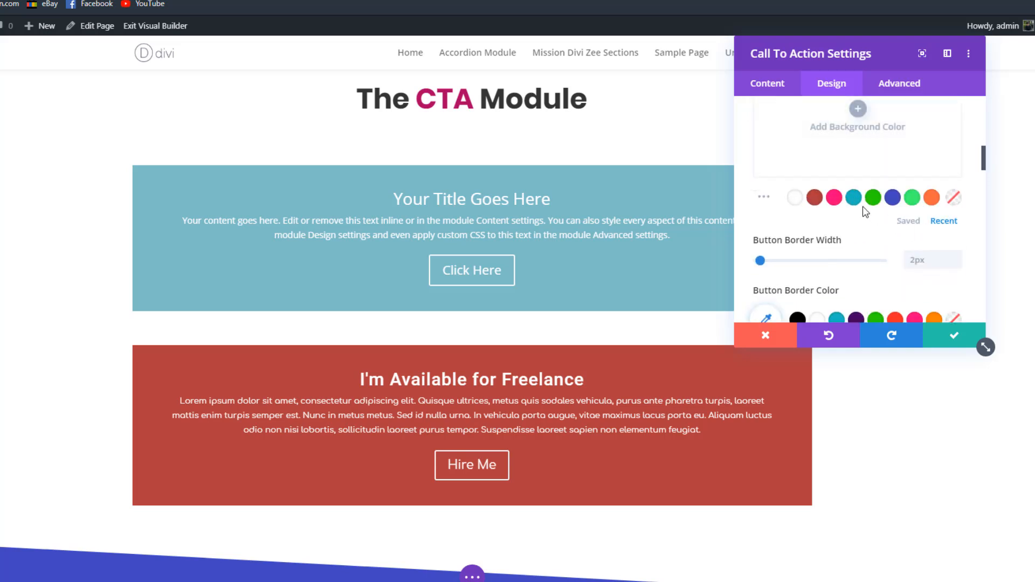
{"action": "left_click", "coordinate": [934, 204]}
{"action": "left_click", "coordinate": [862, 171]}
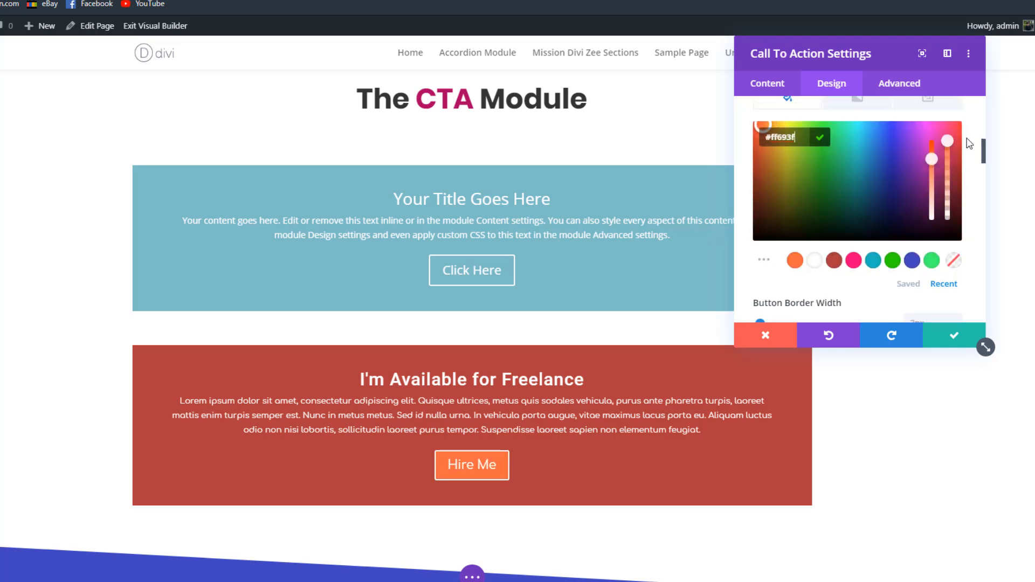
{"action": "left_click_drag", "start_coordinate": [928, 156], "coordinate": [929, 154]}
Step: Set the button border width to 0px
{"action": "scroll", "coordinate": [823, 203], "scroll_direction": "down", "scroll_amount": 3}
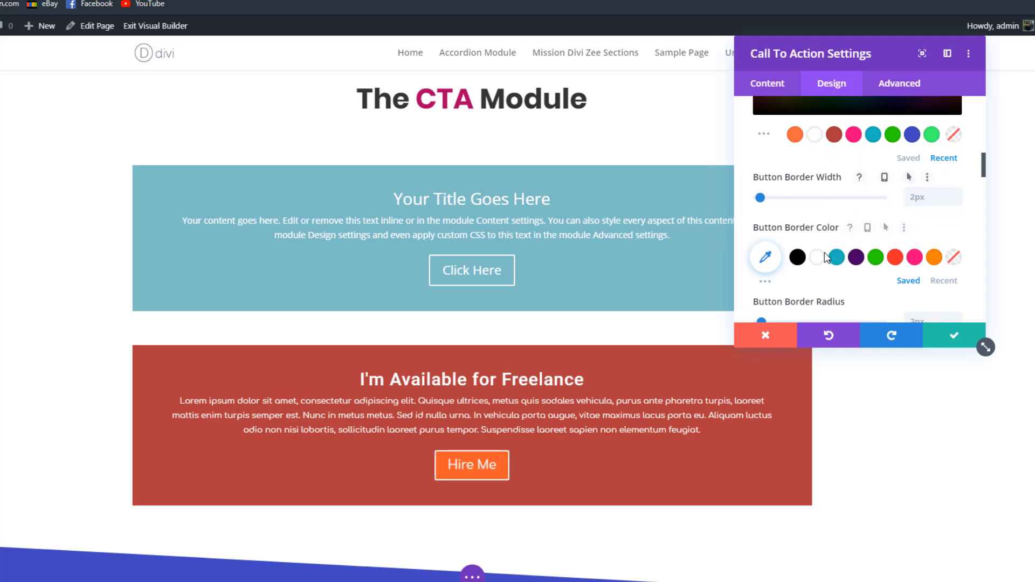
{"action": "left_click", "coordinate": [957, 200]}
{"action": "left_click", "coordinate": [957, 200]}
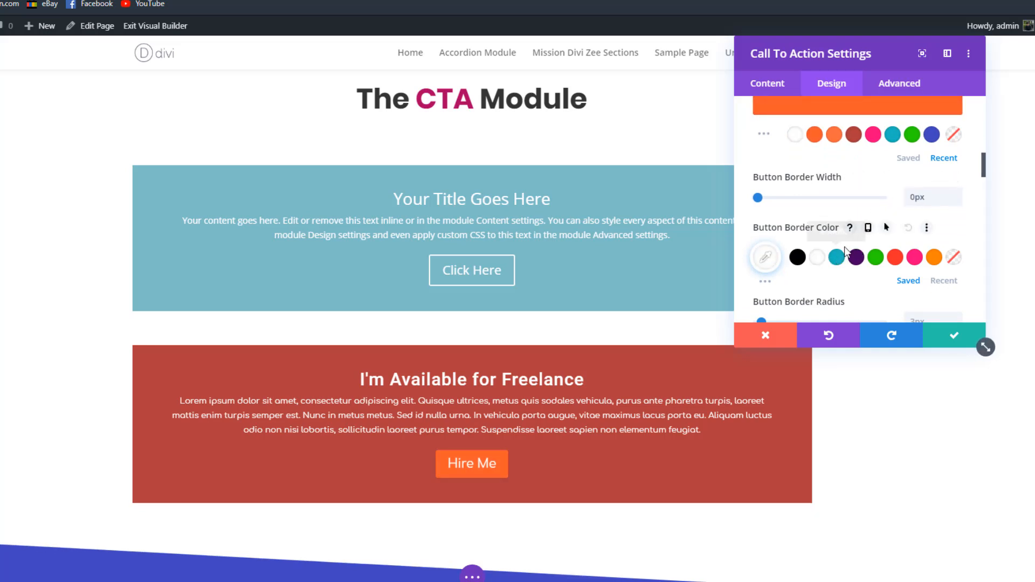
{"action": "scroll", "coordinate": [864, 209], "scroll_direction": "down", "scroll_amount": 1}
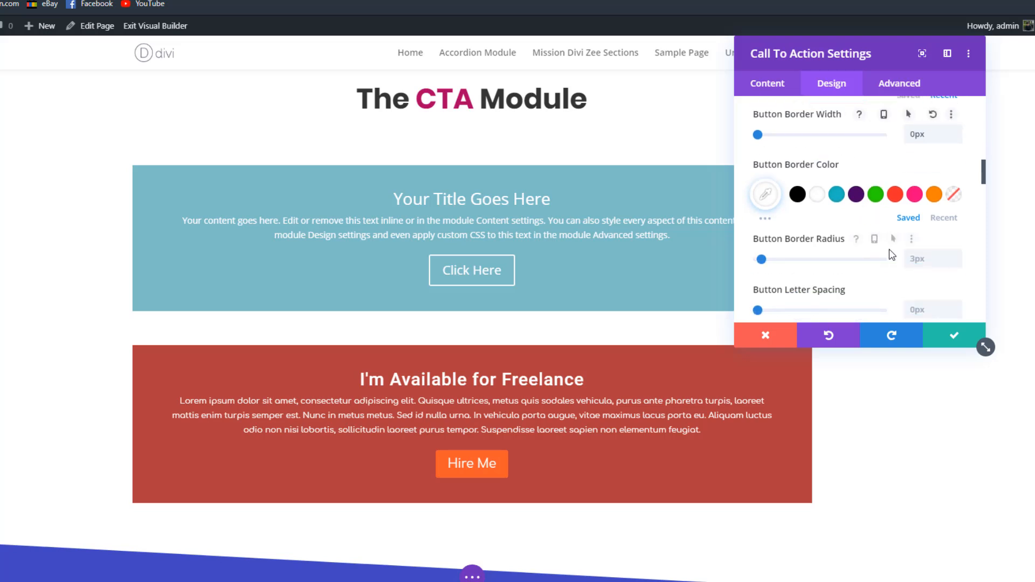
Step: Set the button border width to 3px
{"action": "scroll", "coordinate": [933, 203], "scroll_direction": "up", "scroll_amount": 2}
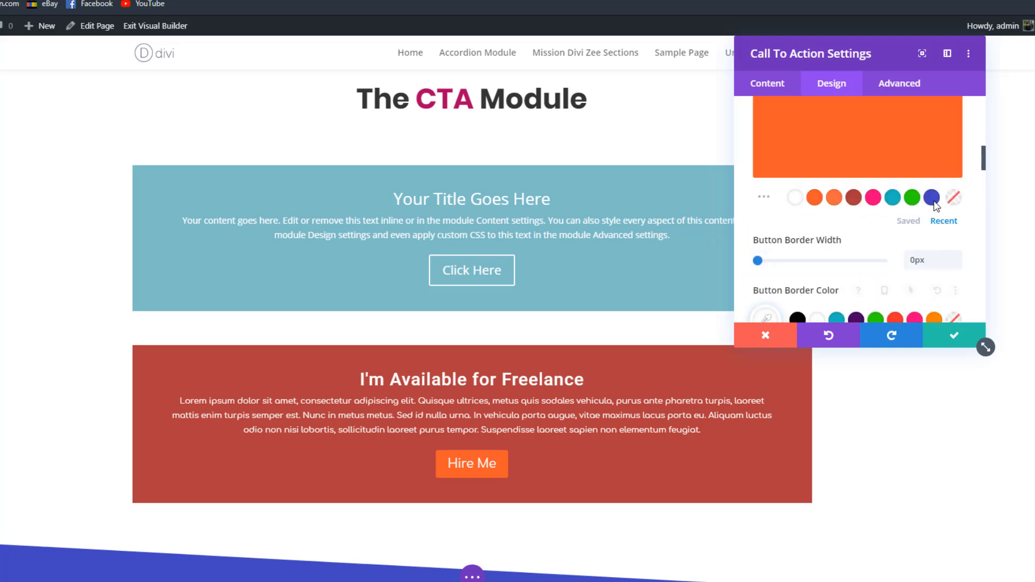
{"action": "left_click", "coordinate": [956, 258]}
{"action": "left_click", "coordinate": [956, 258]}
{"action": "left_click", "coordinate": [956, 258]}
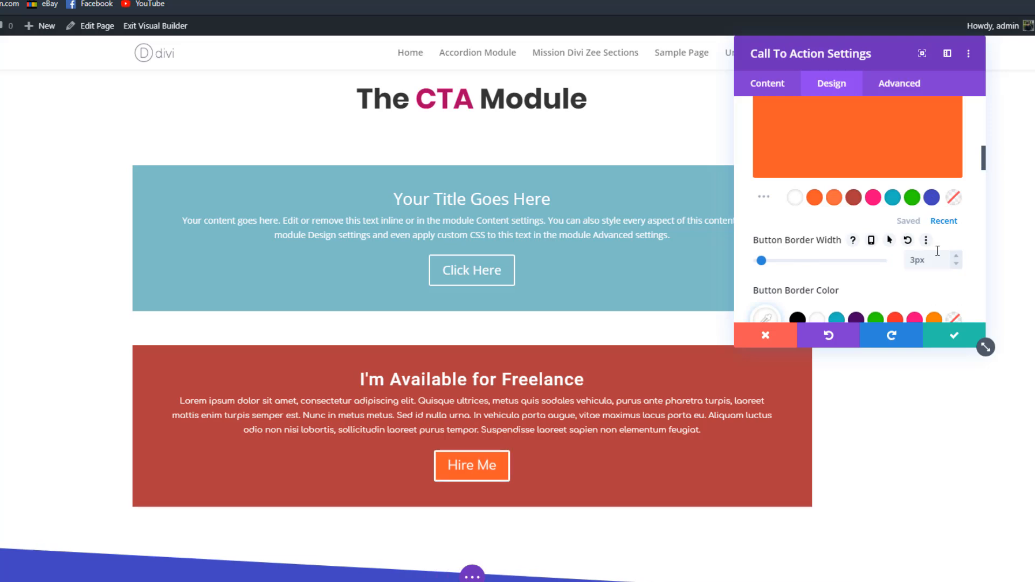
Step: Color the button border with the same recent orange as the button's background
{"action": "scroll", "coordinate": [934, 239], "scroll_direction": "down", "scroll_amount": 1}
{"action": "left_click", "coordinate": [944, 281]}
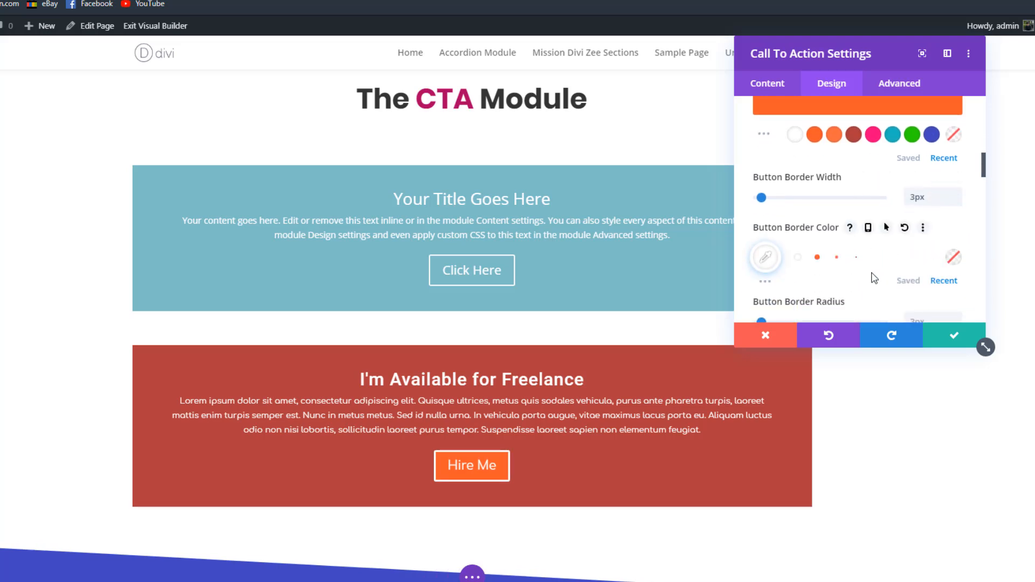
{"action": "left_click", "coordinate": [821, 259]}
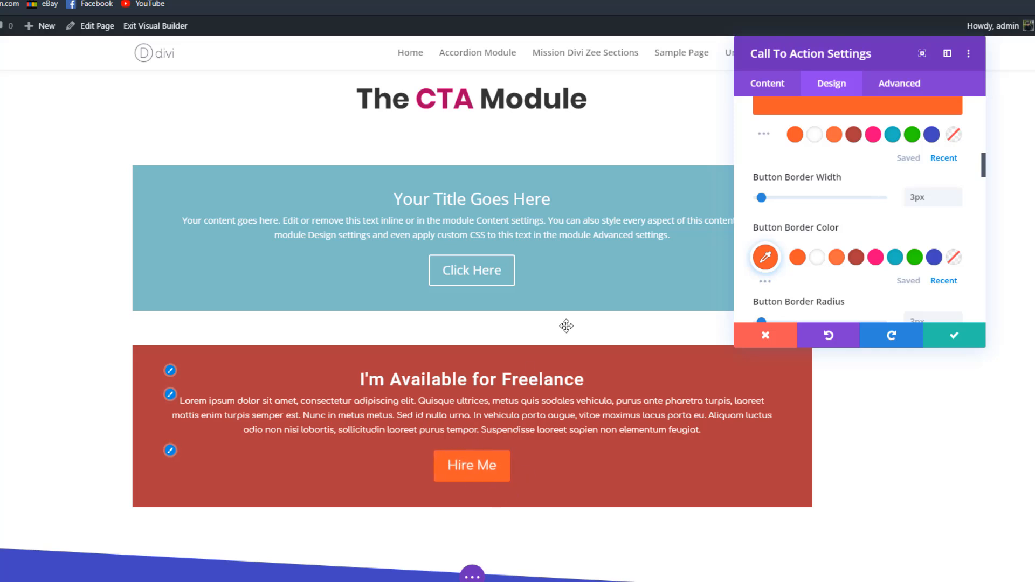
Step: Round the button's corners with a border radius of 30px
{"action": "scroll", "coordinate": [936, 204], "scroll_direction": "down", "scroll_amount": 2}
{"action": "left_click", "coordinate": [957, 199]}
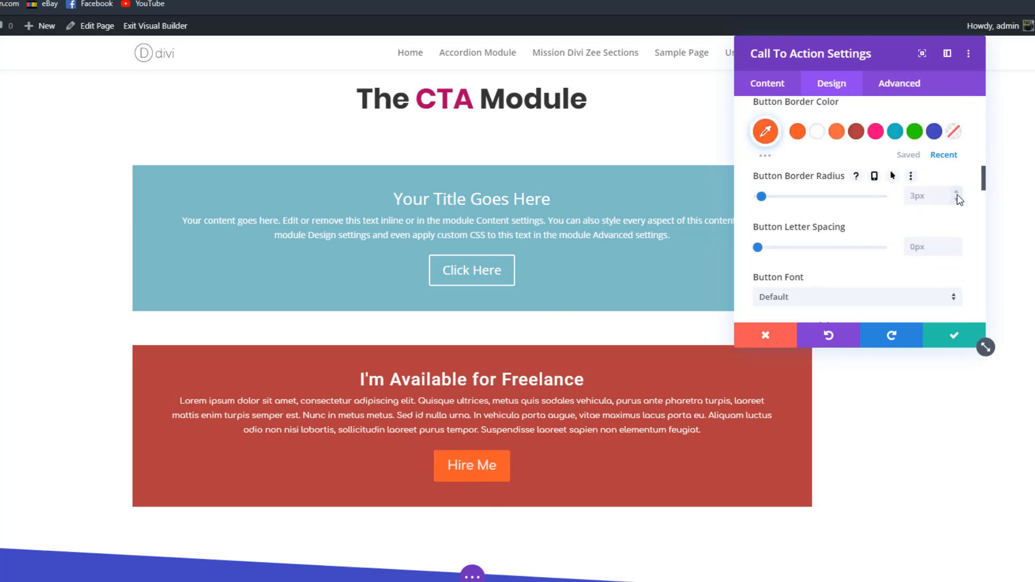
{"action": "left_click", "coordinate": [957, 204]}
{"action": "left_click", "coordinate": [958, 203]}
{"action": "left_click", "coordinate": [957, 192]}
{"action": "left_click", "coordinate": [956, 192]}
{"action": "left_click", "coordinate": [956, 192]}
{"action": "left_click", "coordinate": [957, 192]}
{"action": "left_click", "coordinate": [956, 193]}
{"action": "left_click_drag", "start_coordinate": [957, 193], "coordinate": [957, 193]}
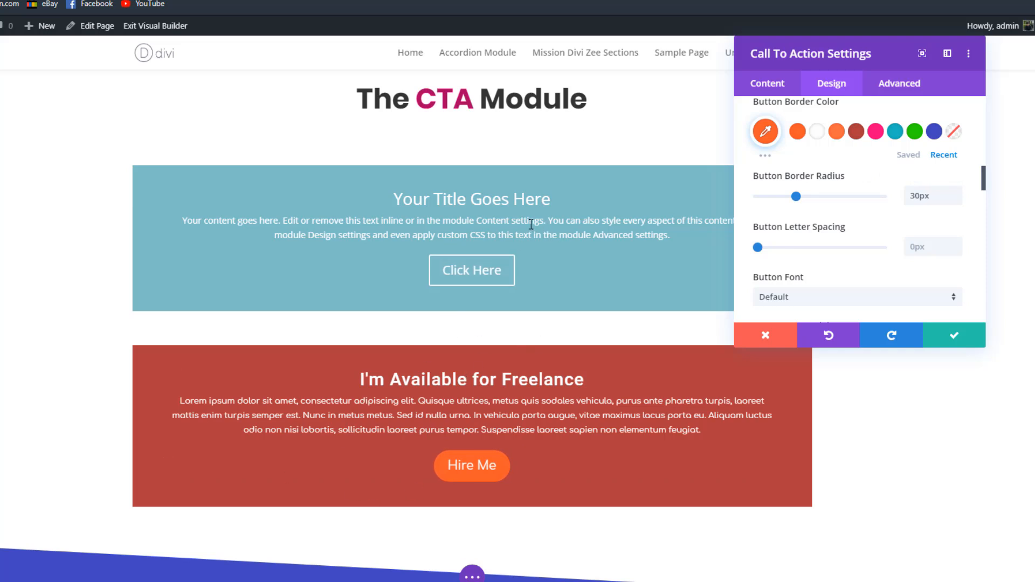
Step: Set the button font to Poppins with a Light font weight
{"action": "scroll", "coordinate": [791, 247], "scroll_direction": "down", "scroll_amount": 1}
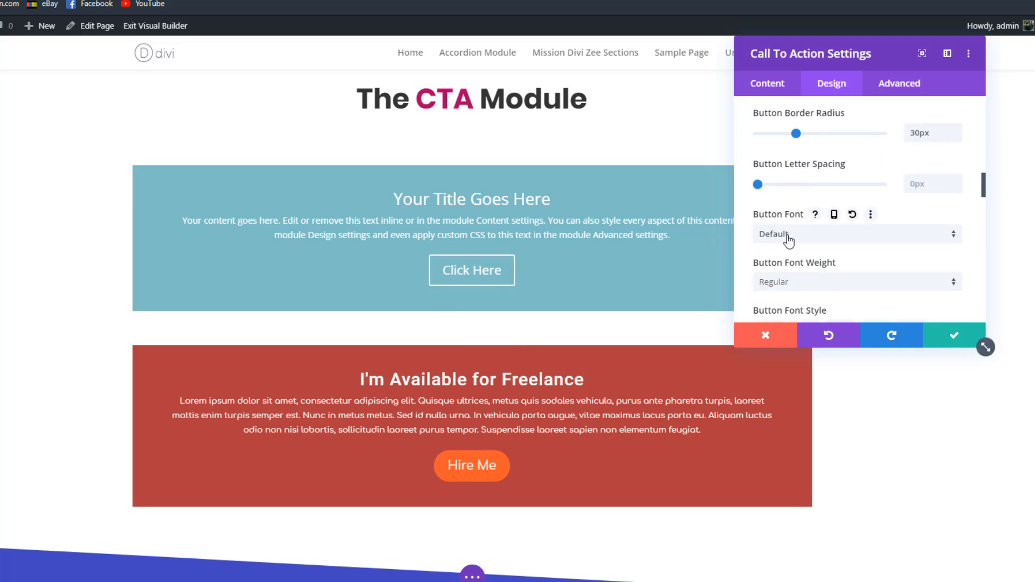
{"action": "left_click", "coordinate": [788, 240]}
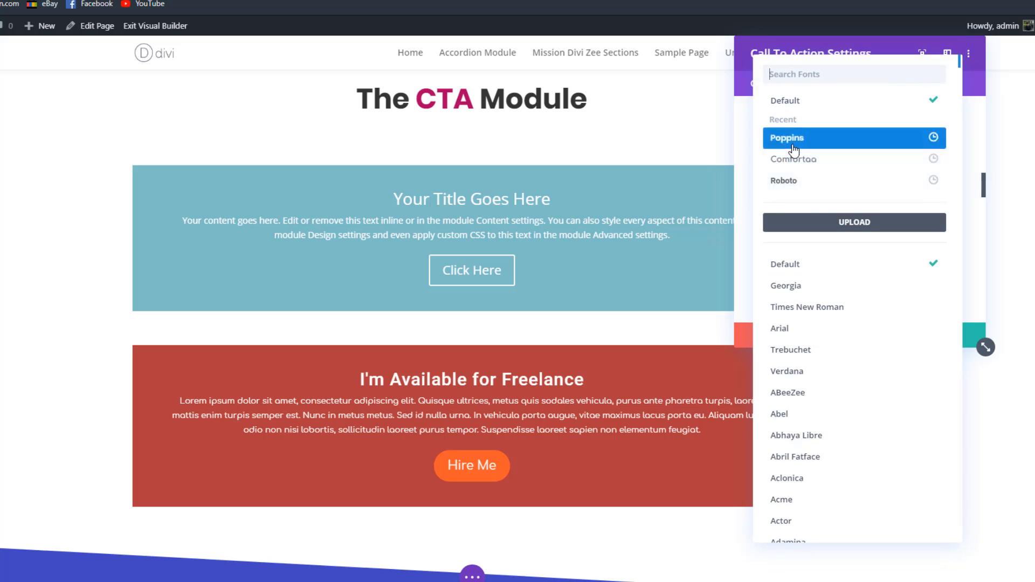
{"action": "left_click", "coordinate": [793, 147]}
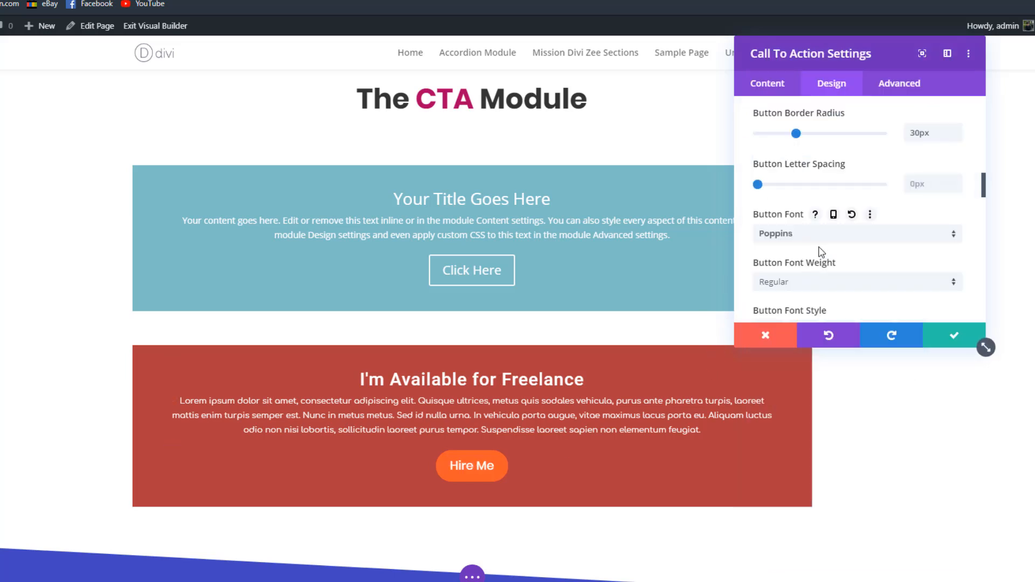
{"action": "scroll", "coordinate": [821, 252], "scroll_direction": "down", "scroll_amount": 1}
{"action": "left_click", "coordinate": [834, 218]}
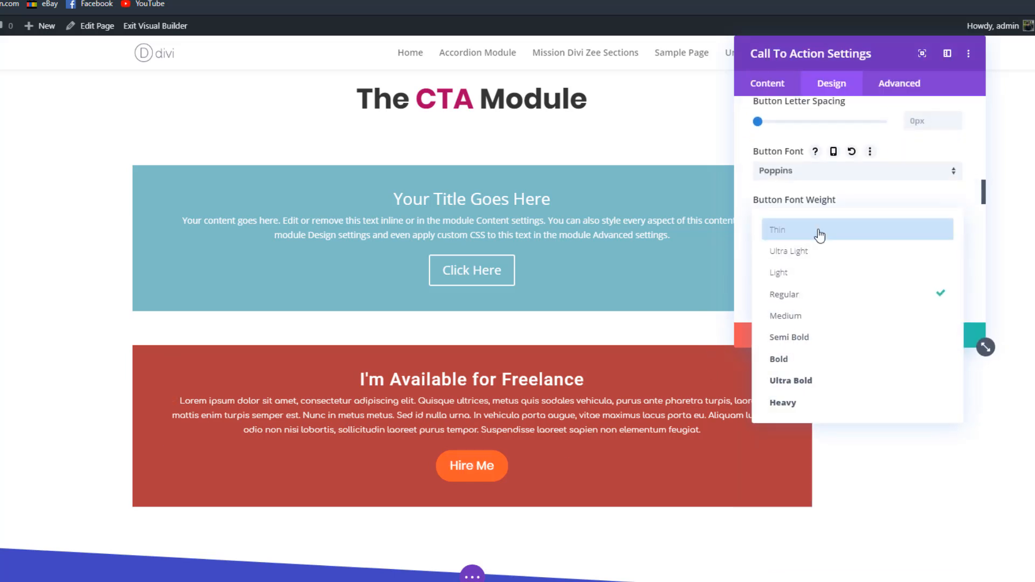
{"action": "left_click", "coordinate": [820, 272]}
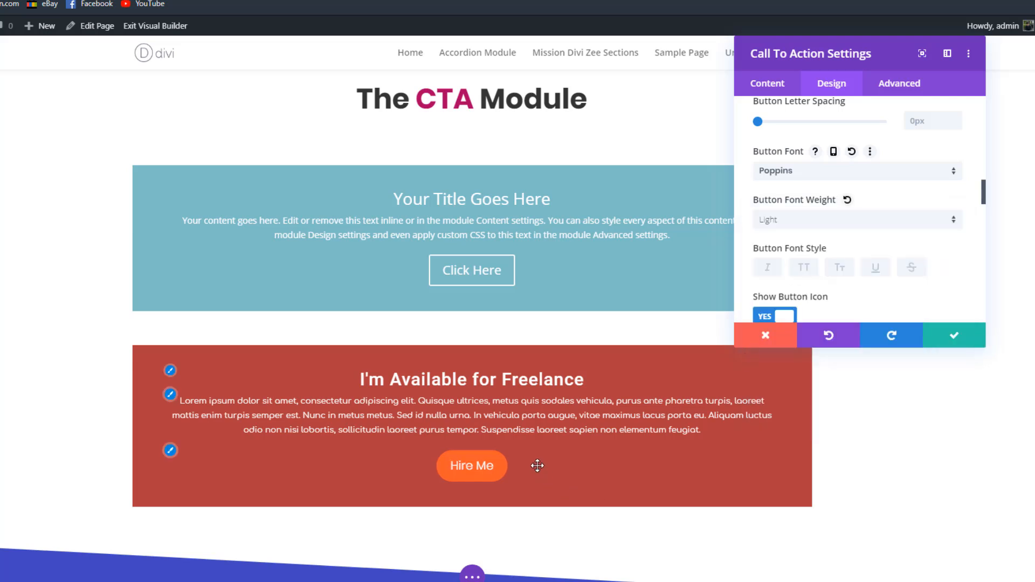
{"action": "scroll", "coordinate": [874, 222], "scroll_direction": "down", "scroll_amount": 1}
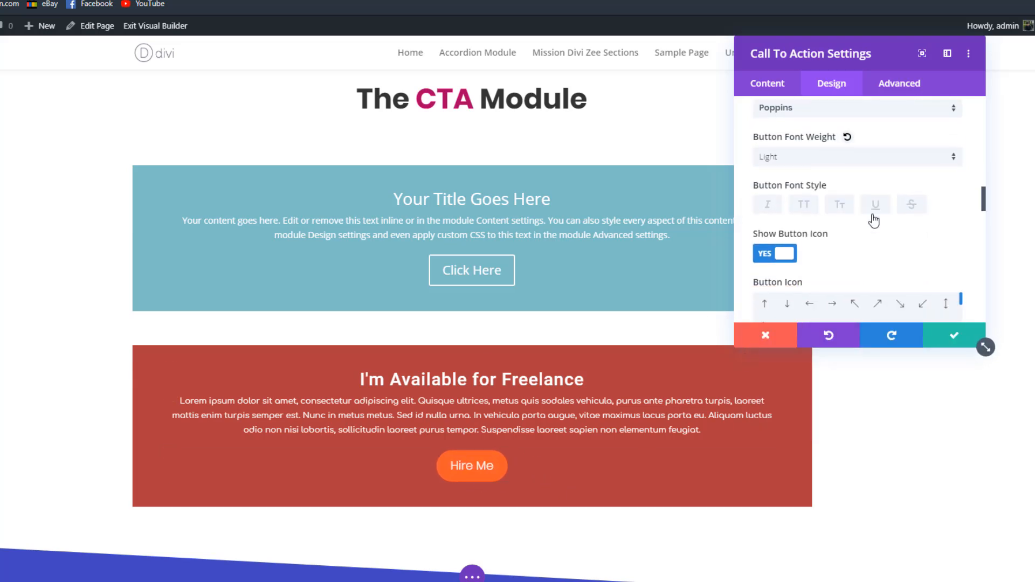
Step: Turn off the icon on the Hire Me button
{"action": "scroll", "coordinate": [874, 221], "scroll_direction": "down", "scroll_amount": 1}
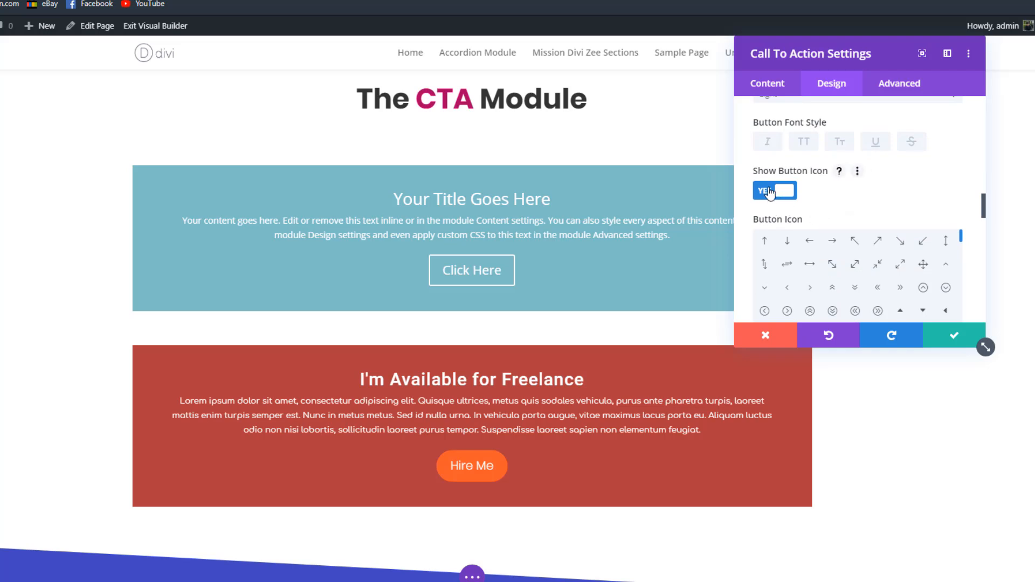
{"action": "left_click", "coordinate": [767, 193]}
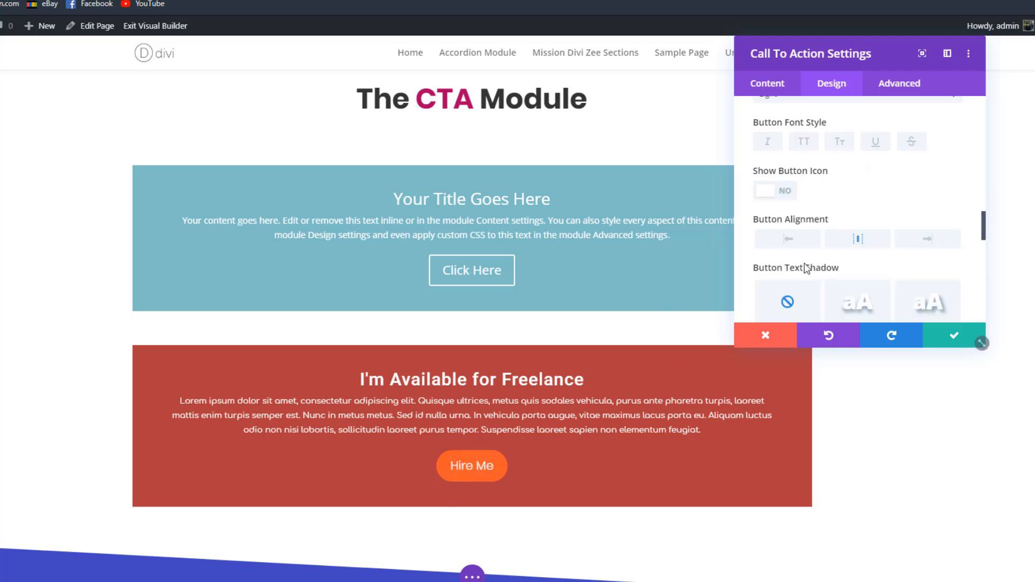
Step: Give the button a darker orange hover background of about #dd4725
{"action": "scroll", "coordinate": [855, 219], "scroll_direction": "up", "scroll_amount": 6}
{"action": "scroll", "coordinate": [856, 219], "scroll_direction": "up", "scroll_amount": 5}
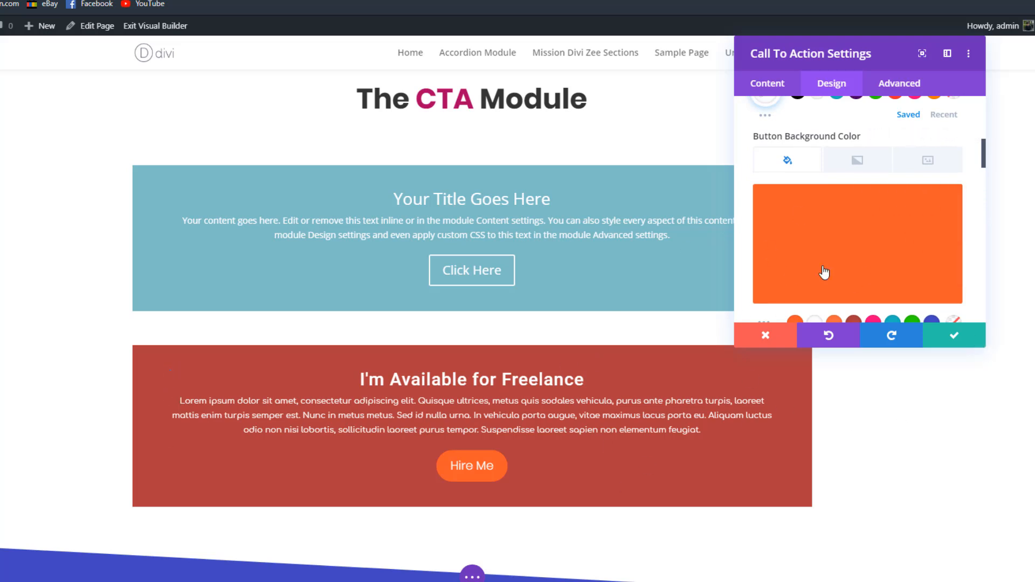
{"action": "mouse_move", "coordinate": [905, 194]}
{"action": "left_click", "coordinate": [908, 137]}
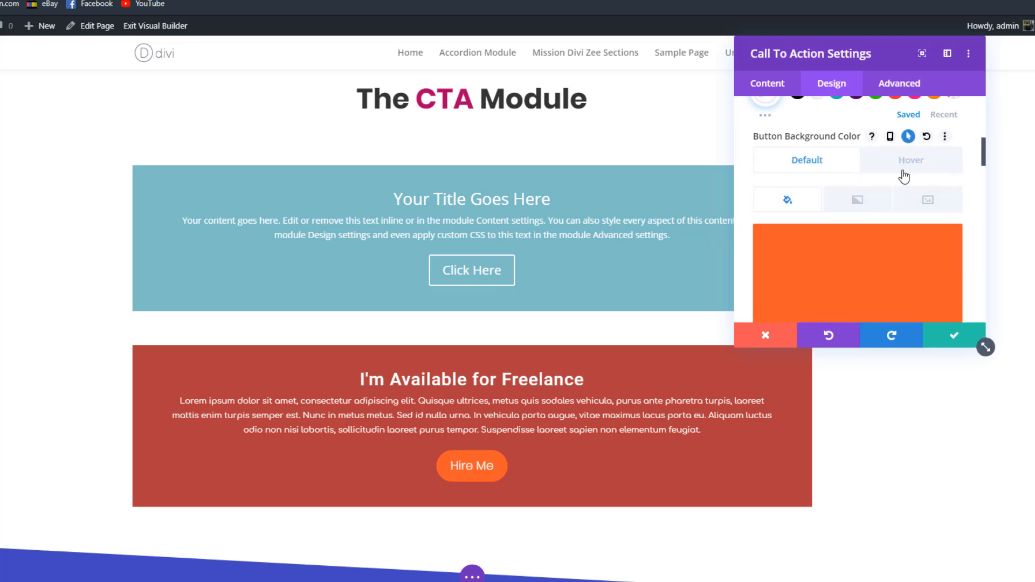
{"action": "left_click", "coordinate": [905, 172]}
{"action": "left_click", "coordinate": [850, 264]}
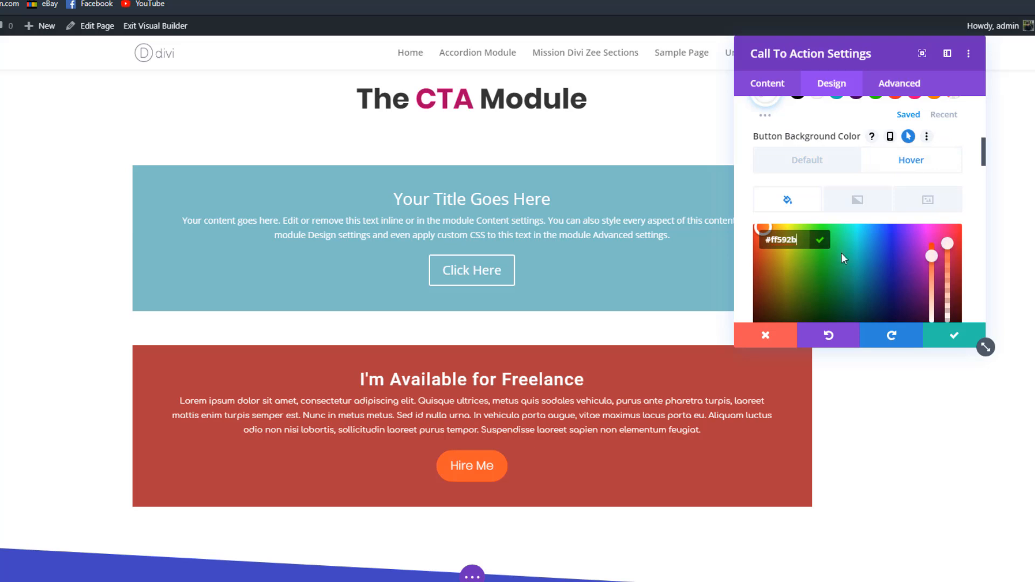
{"action": "left_click", "coordinate": [761, 242]}
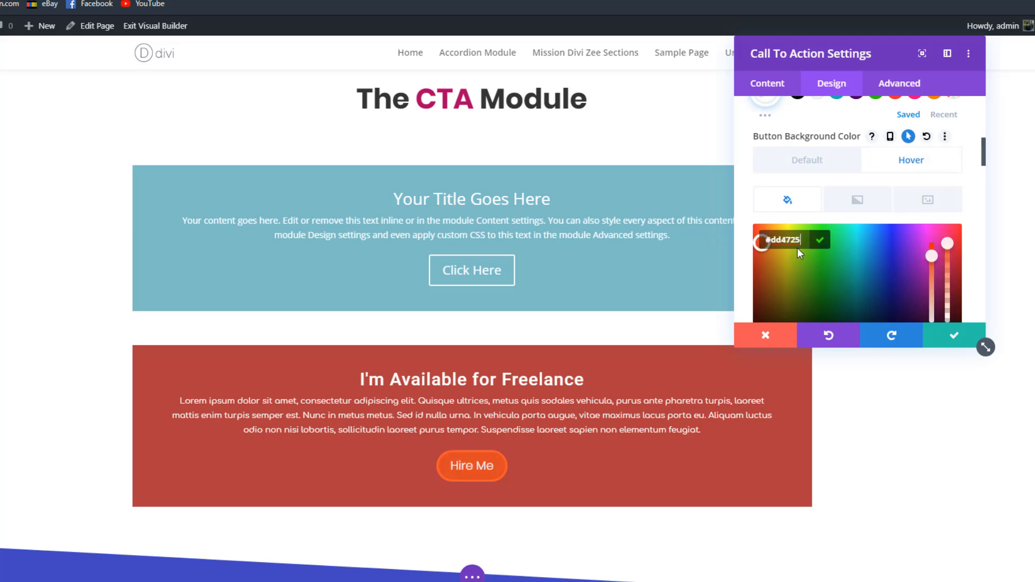
Step: Set the button's hover border color to the same recent darker orange, then return to the default border state
{"action": "scroll", "coordinate": [871, 199], "scroll_direction": "down", "scroll_amount": 5}
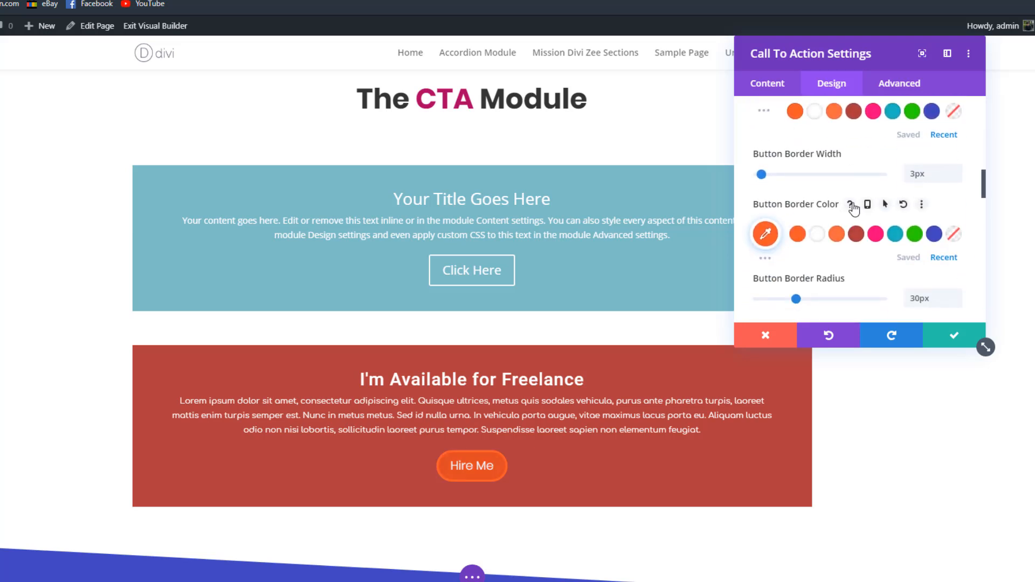
{"action": "left_click", "coordinate": [885, 205]}
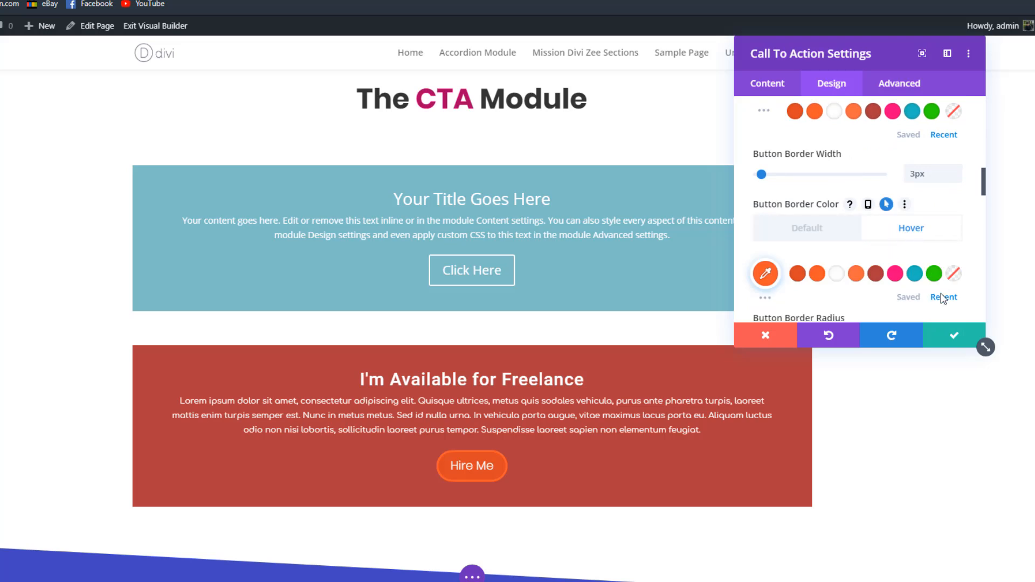
{"action": "left_click", "coordinate": [803, 277]}
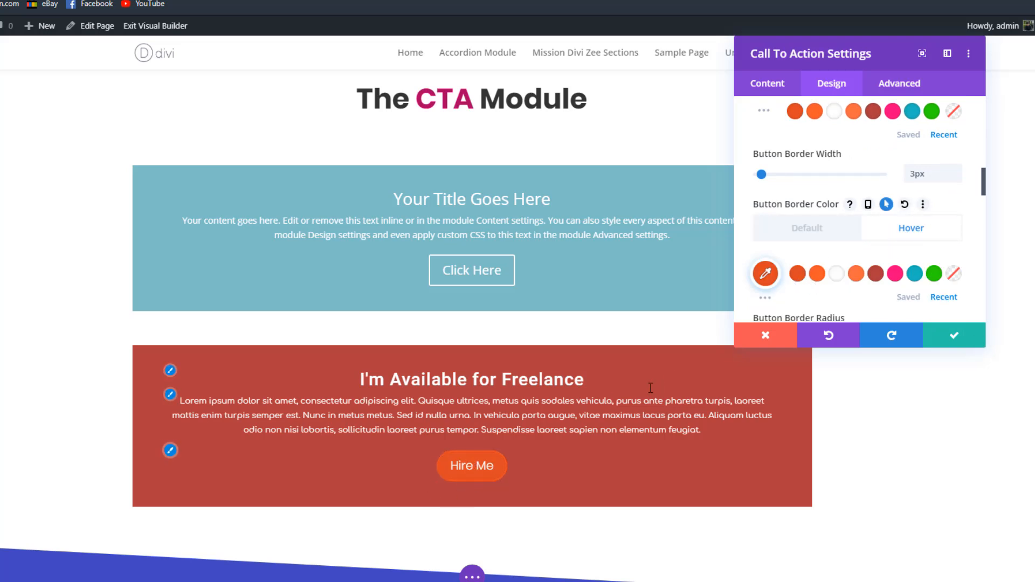
{"action": "left_click", "coordinate": [807, 229]}
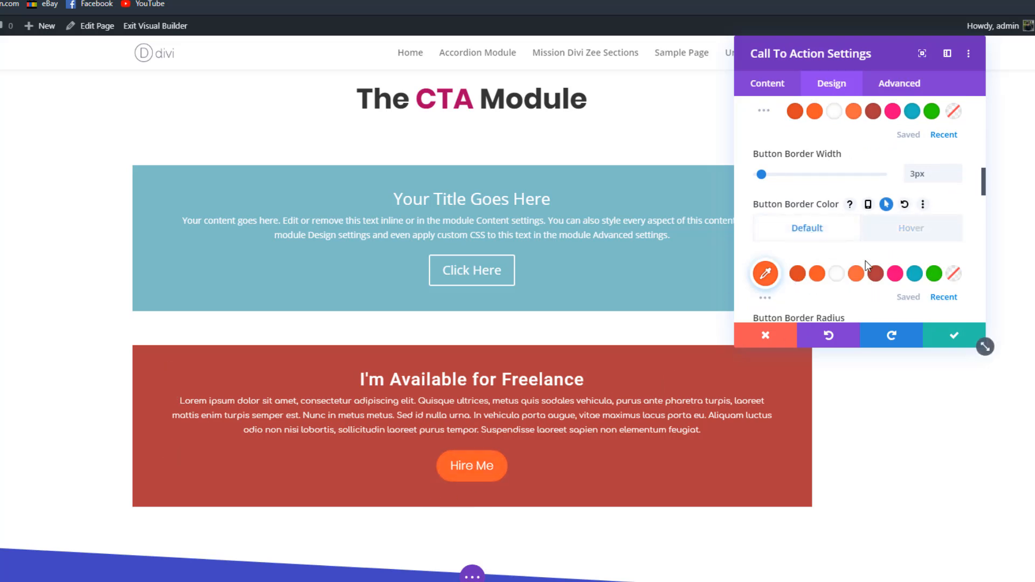
Step: Apply the soft glow text shadow preset to the button text
{"action": "scroll", "coordinate": [814, 215], "scroll_direction": "down", "scroll_amount": 5}
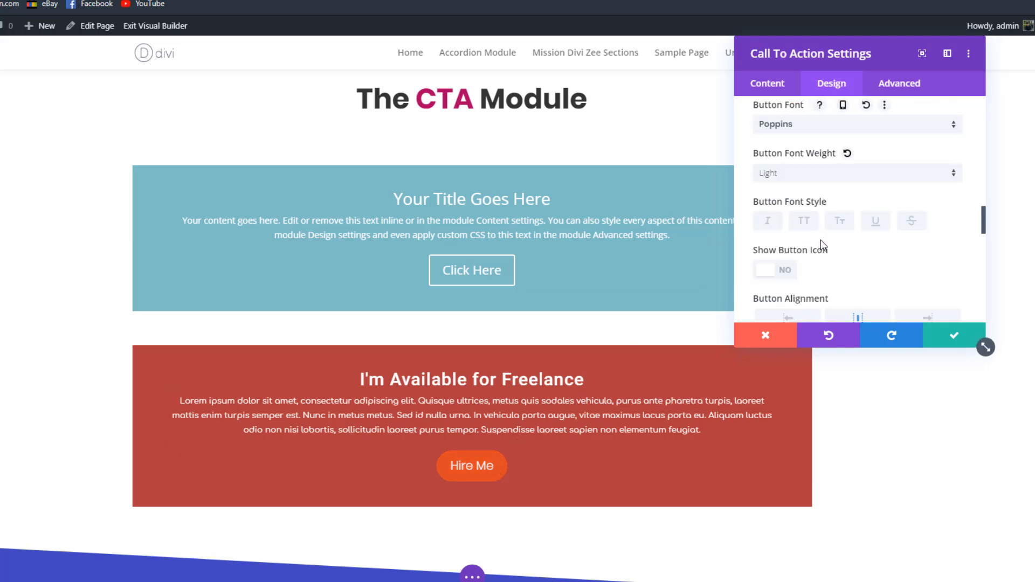
{"action": "scroll", "coordinate": [825, 216], "scroll_direction": "down", "scroll_amount": 4}
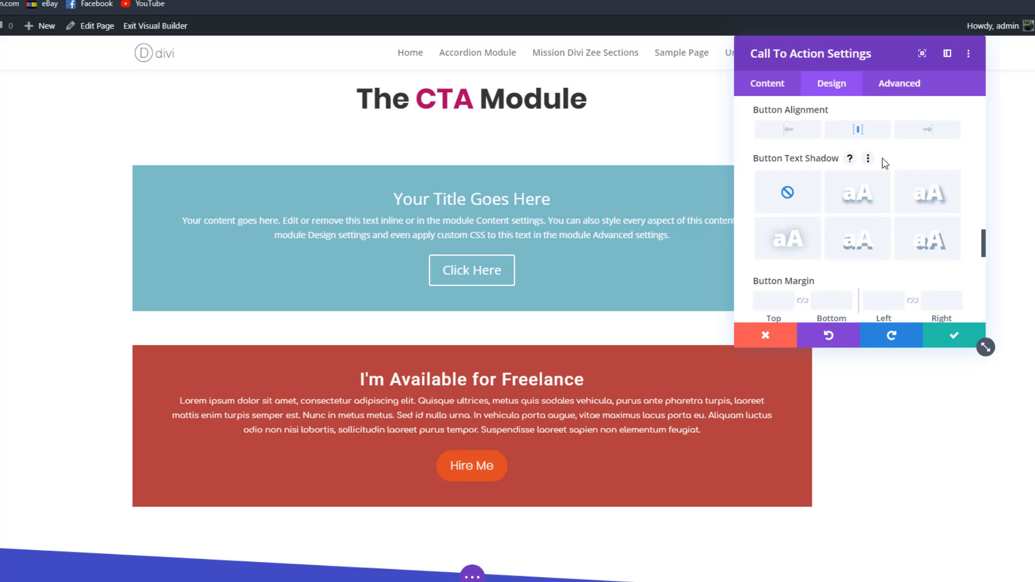
{"action": "left_click", "coordinate": [852, 204]}
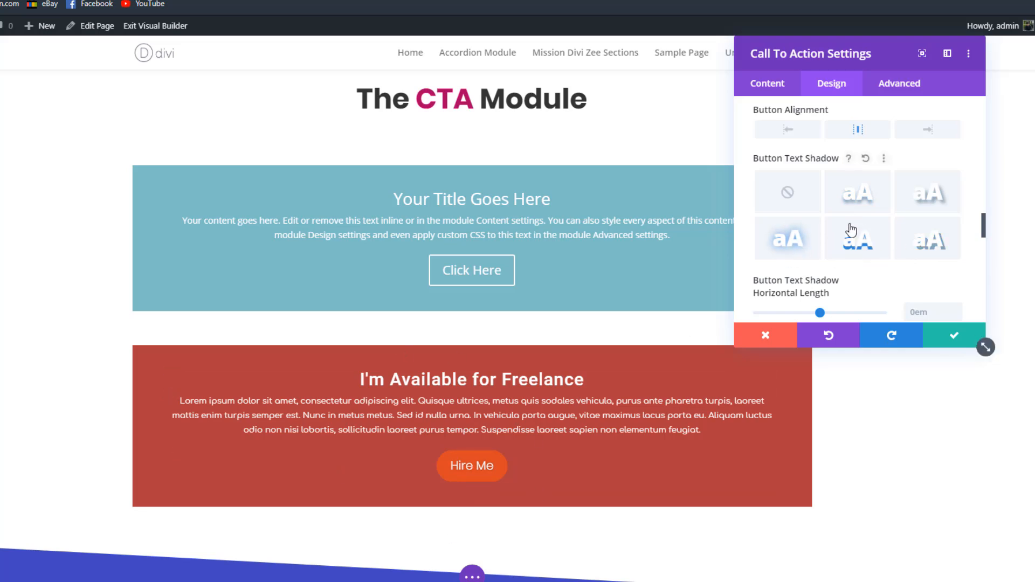
Step: Examine the button text shadow's horizontal and vertical length, blur strength and color options, and the button margin settings
{"action": "scroll", "coordinate": [851, 229], "scroll_direction": "down", "scroll_amount": 2}
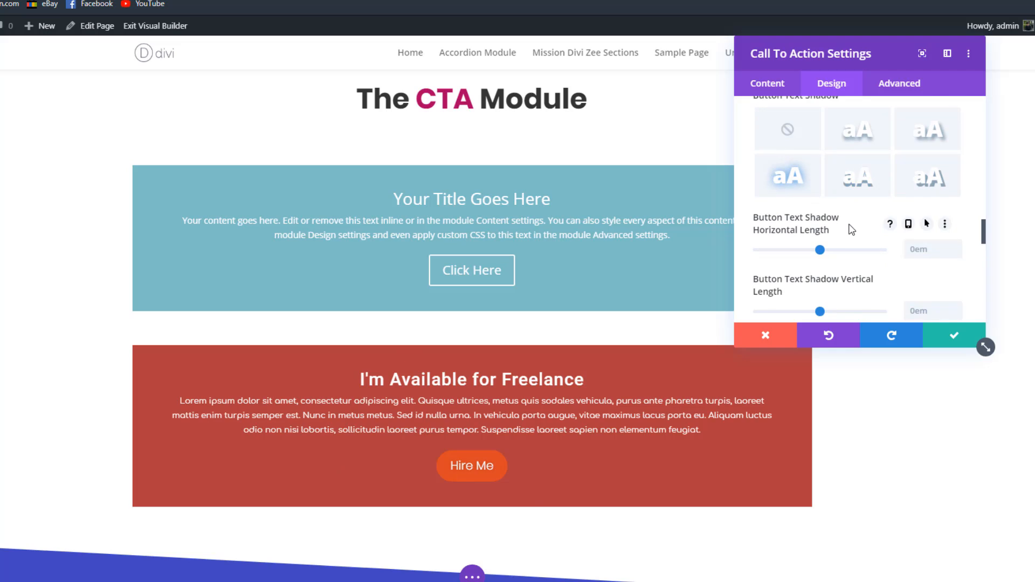
{"action": "scroll", "coordinate": [831, 265], "scroll_direction": "up", "scroll_amount": 2}
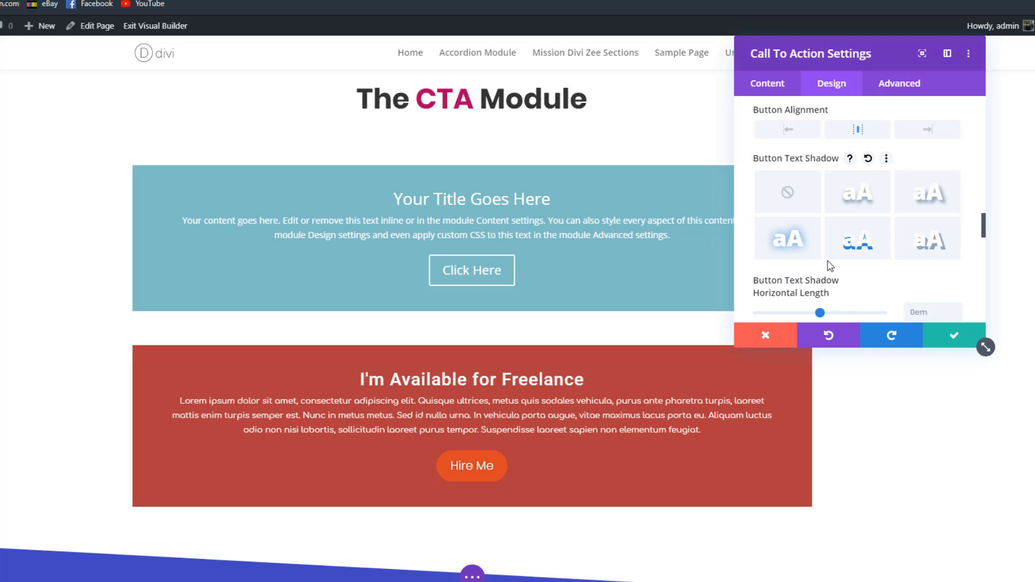
{"action": "scroll", "coordinate": [831, 264], "scroll_direction": "down", "scroll_amount": 2}
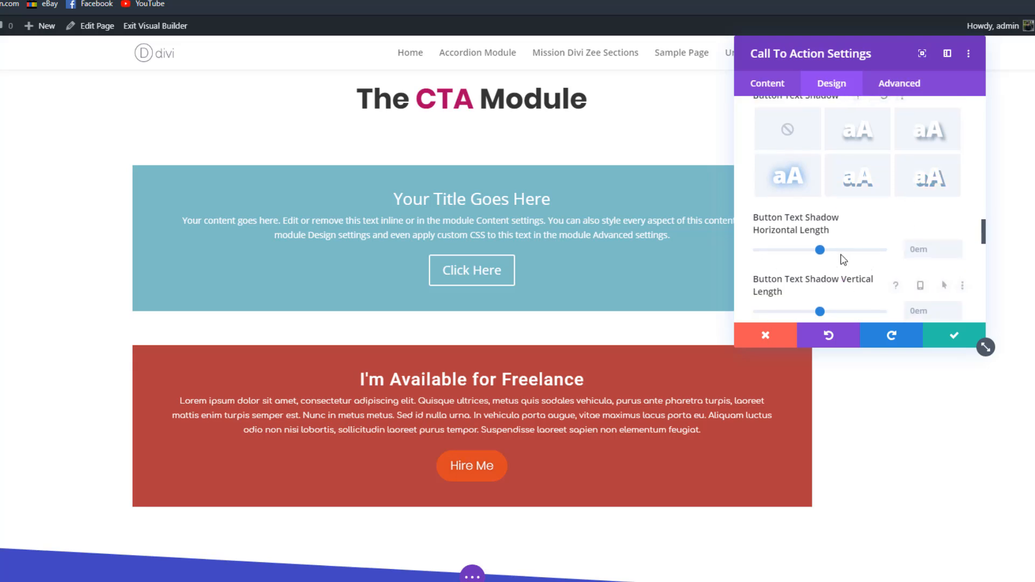
{"action": "scroll", "coordinate": [847, 243], "scroll_direction": "down", "scroll_amount": 1}
{"action": "scroll", "coordinate": [850, 230], "scroll_direction": "down", "scroll_amount": 1}
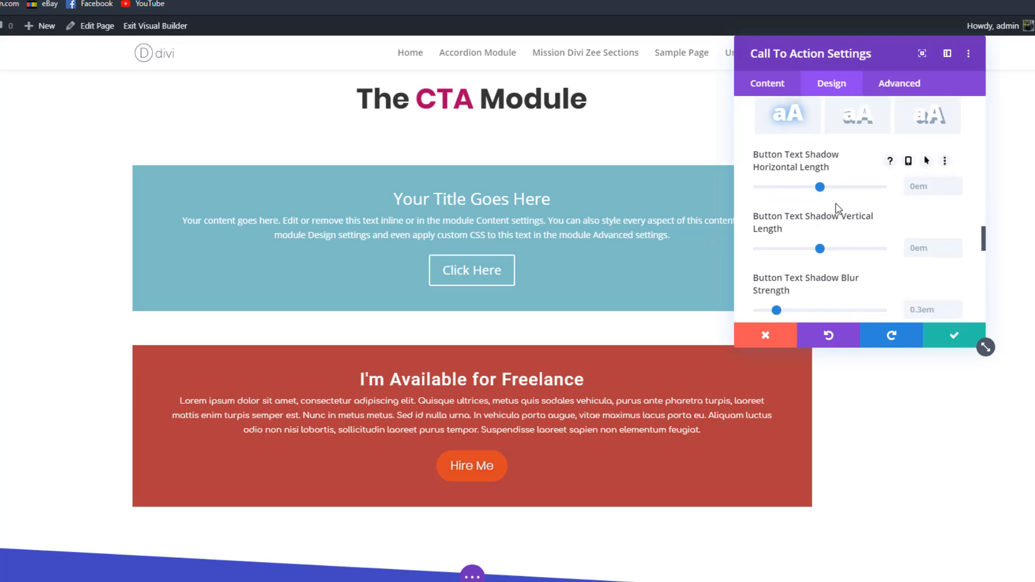
{"action": "scroll", "coordinate": [835, 203], "scroll_direction": "down", "scroll_amount": 2}
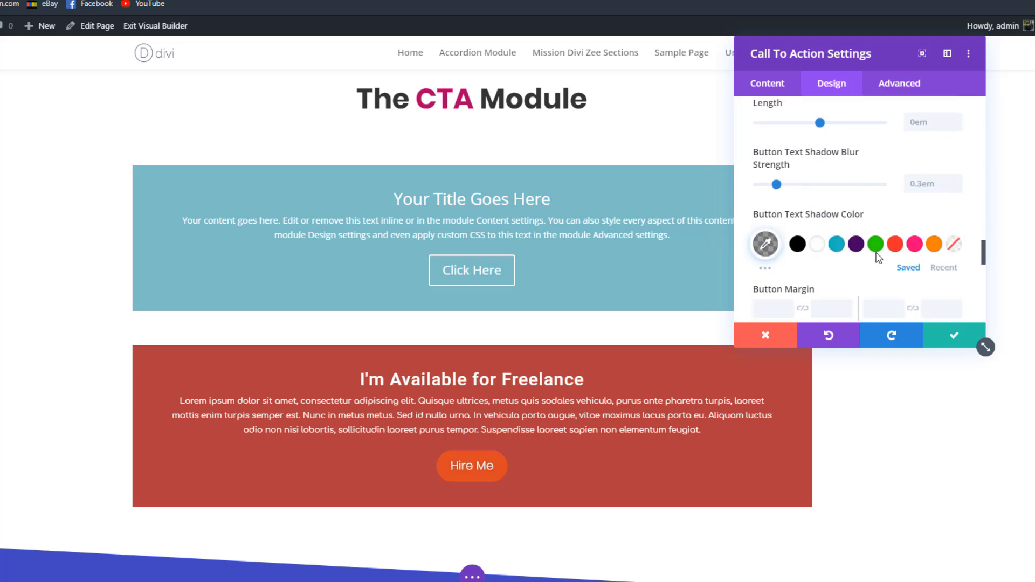
{"action": "scroll", "coordinate": [822, 214], "scroll_direction": "down", "scroll_amount": 2}
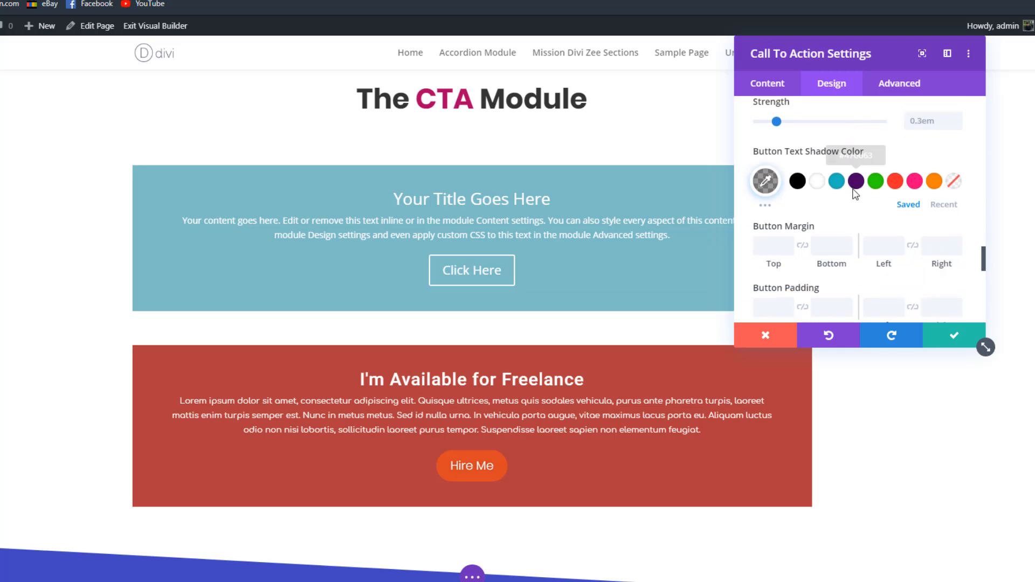
{"action": "left_click", "coordinate": [776, 245]}
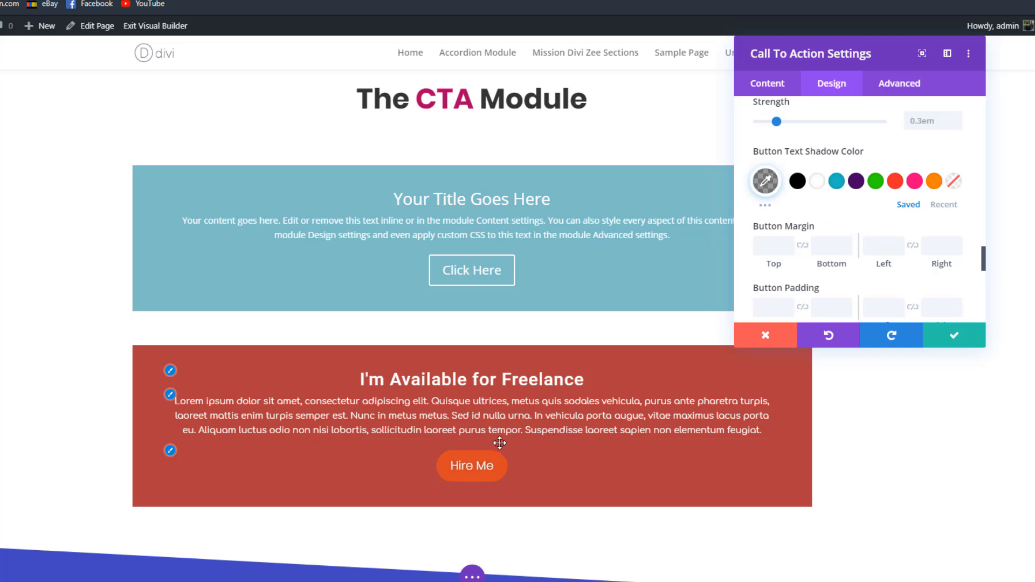
Step: Link the button's top and bottom padding and set both to 5px
{"action": "scroll", "coordinate": [809, 203], "scroll_direction": "down", "scroll_amount": 2}
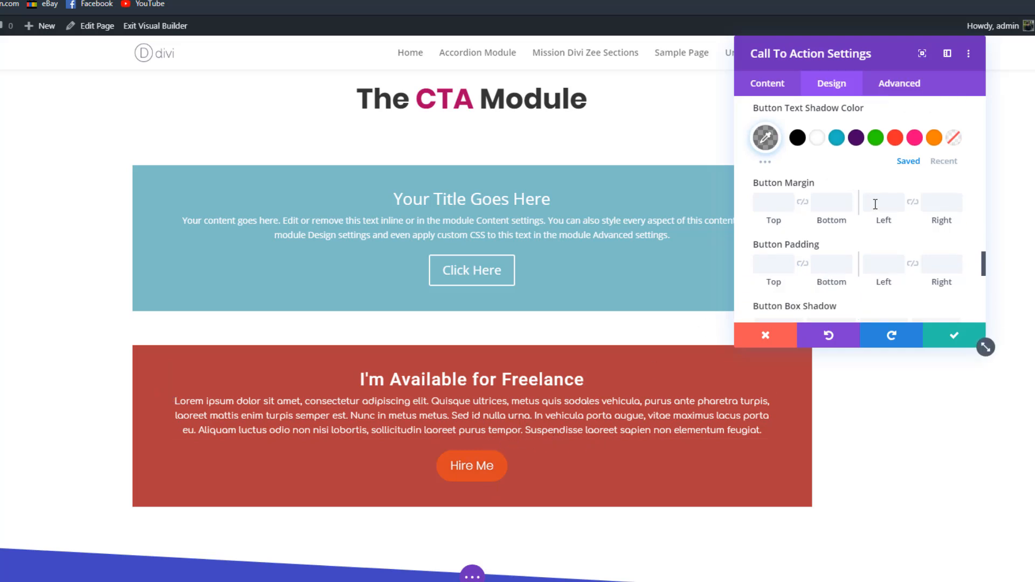
{"action": "left_click", "coordinate": [791, 253]}
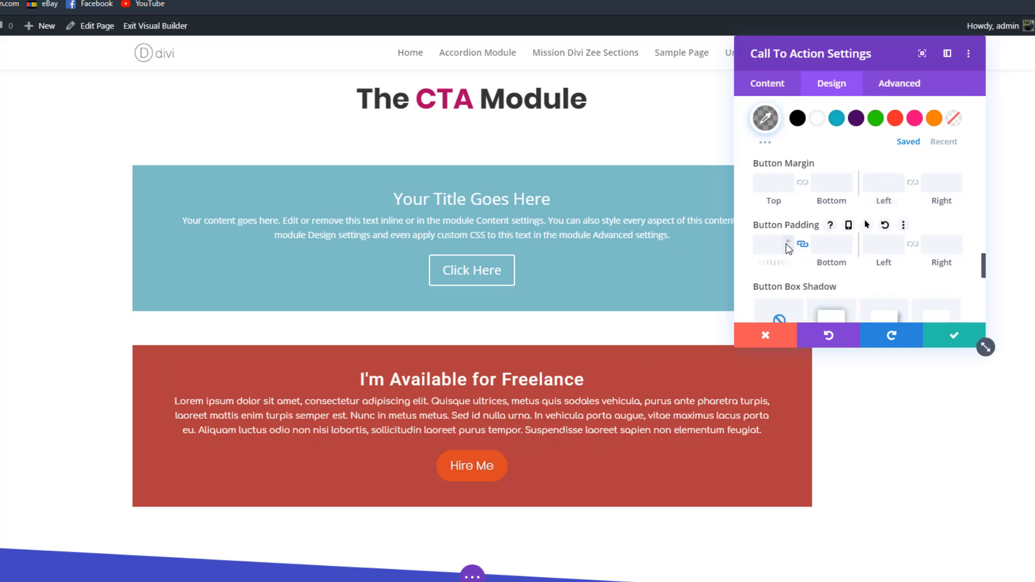
{"action": "left_click", "coordinate": [789, 242]}
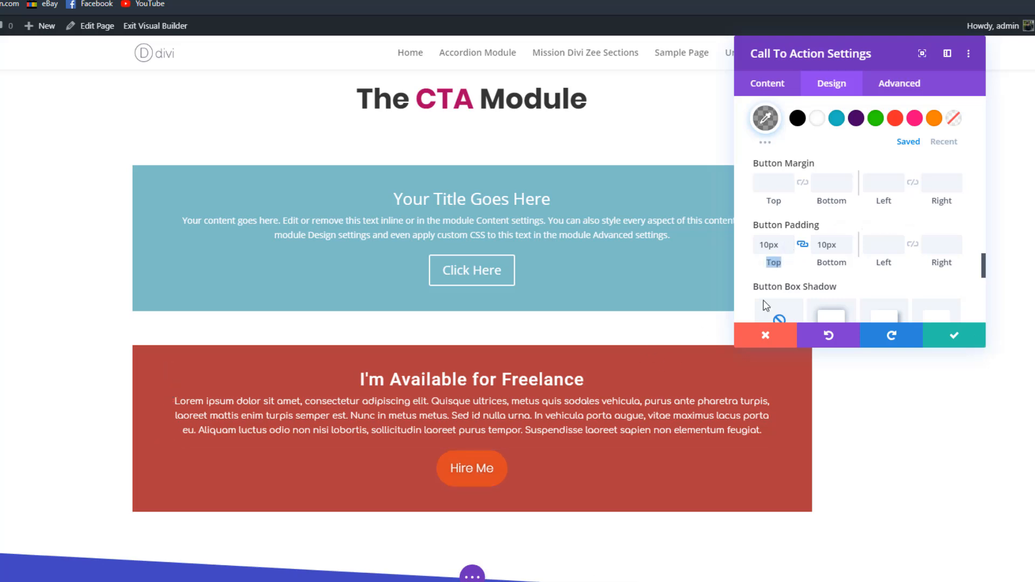
{"action": "left_click", "coordinate": [789, 250]}
{"action": "left_click", "coordinate": [789, 249]}
{"action": "left_click", "coordinate": [789, 250]}
{"action": "left_click", "coordinate": [789, 250]}
{"action": "left_click", "coordinate": [789, 250]}
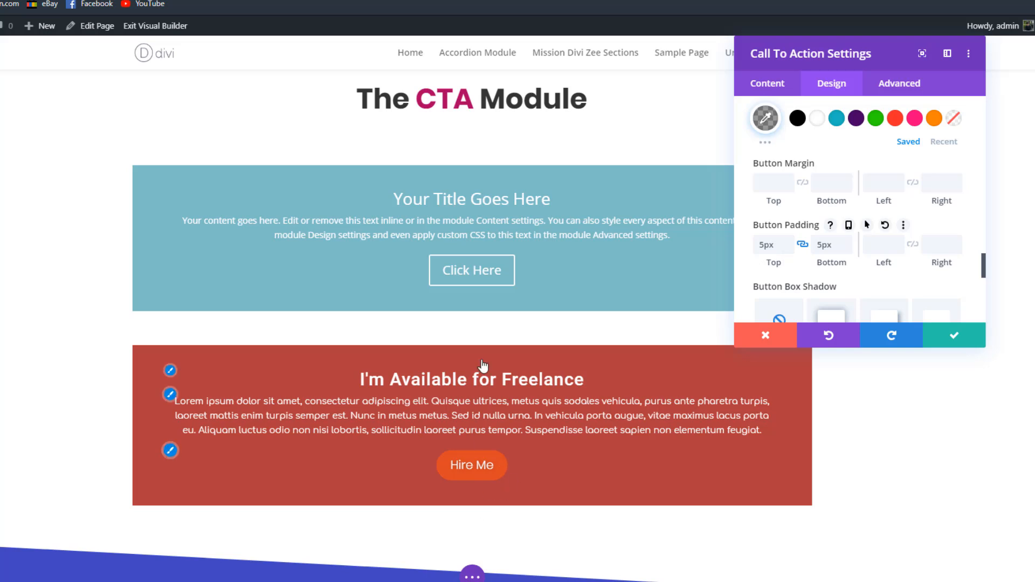
Step: Try several box shadow presets on the button and keep the one that casts the shadow straight below
{"action": "scroll", "coordinate": [912, 201], "scroll_direction": "down", "scroll_amount": 3}
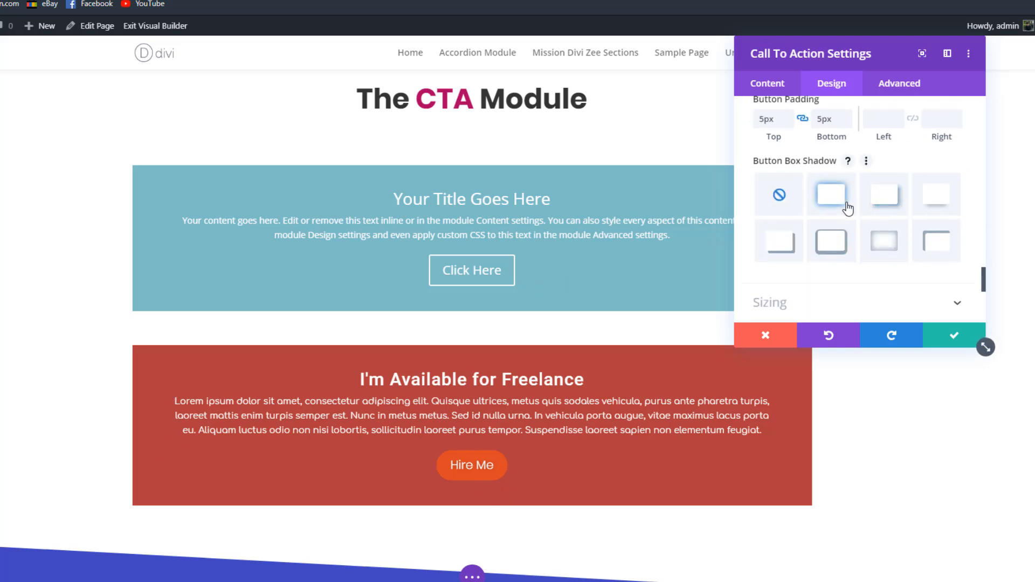
{"action": "left_click", "coordinate": [833, 212]}
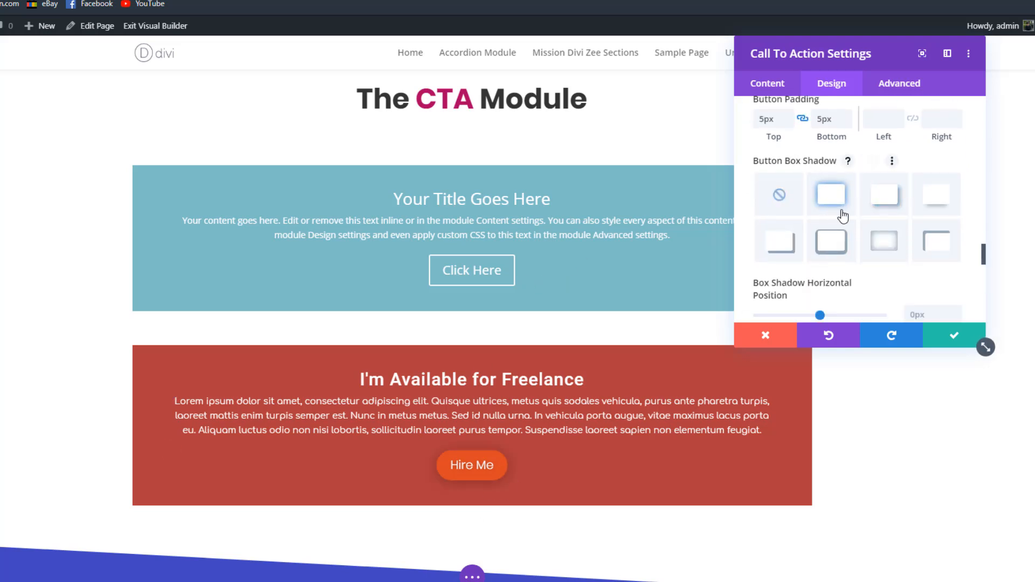
{"action": "left_click", "coordinate": [884, 211]}
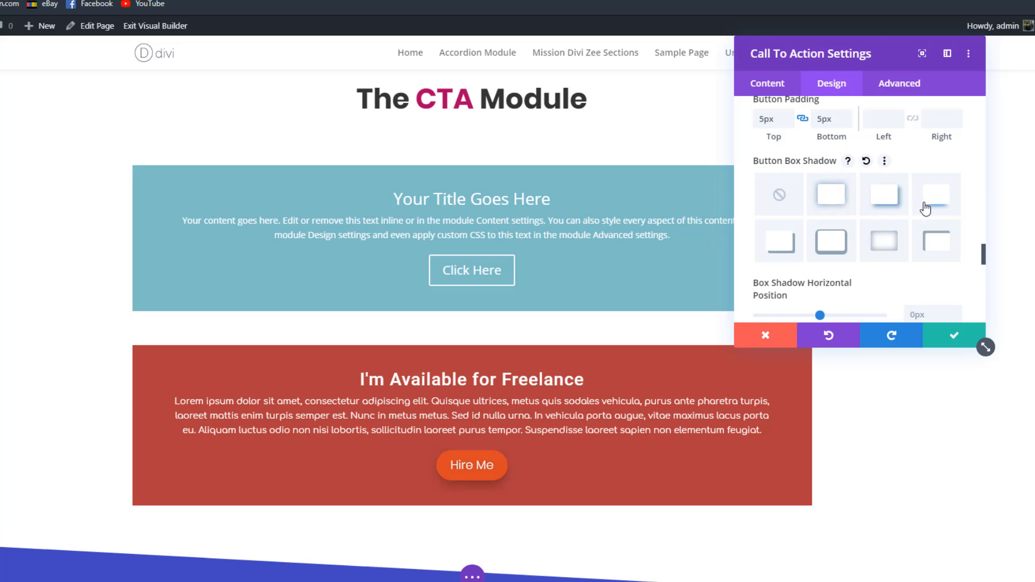
{"action": "left_click", "coordinate": [842, 202]}
{"action": "left_click", "coordinate": [884, 209]}
{"action": "scroll", "coordinate": [889, 199], "scroll_direction": "down", "scroll_amount": 1}
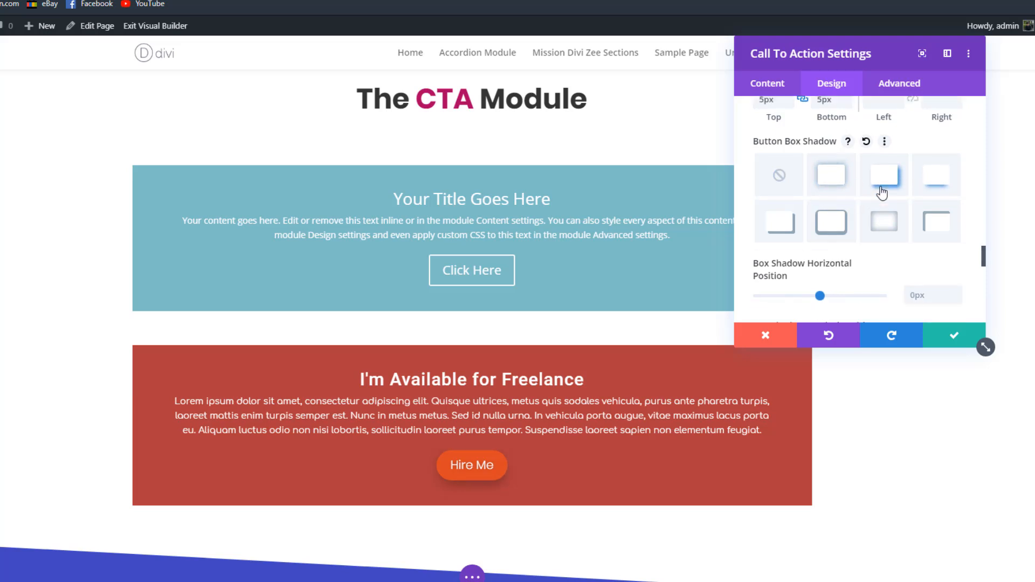
Step: Color the button's box shadow with the recent orange #ff592b at 0.32 opacity
{"action": "scroll", "coordinate": [882, 193], "scroll_direction": "down", "scroll_amount": 5}
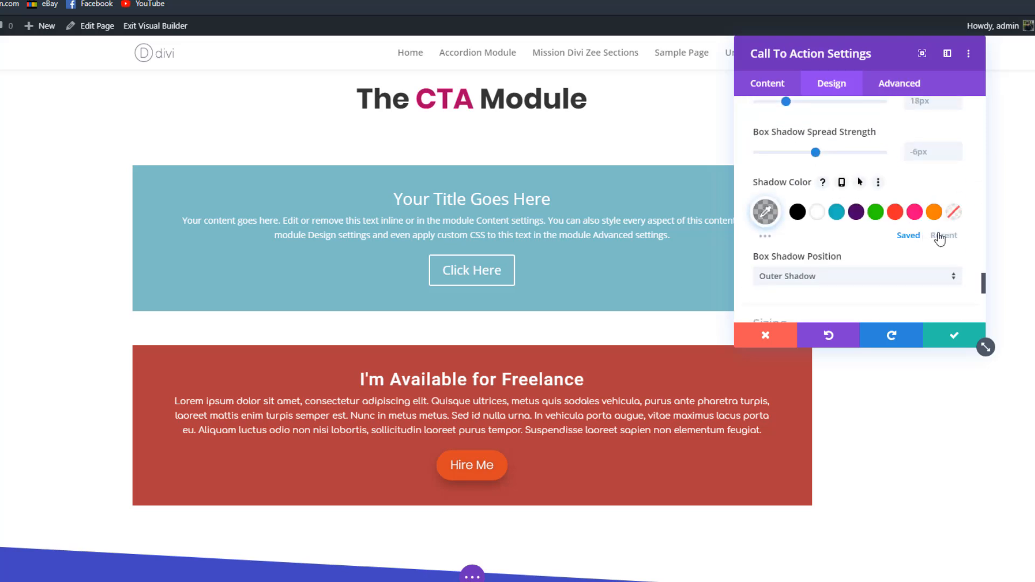
{"action": "left_click", "coordinate": [940, 238]}
{"action": "left_click", "coordinate": [815, 215]}
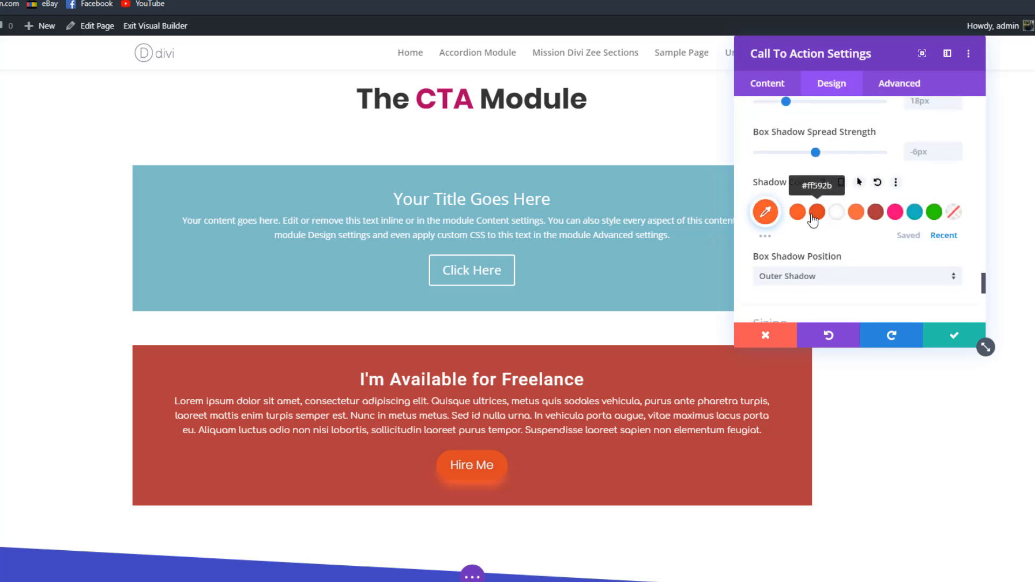
{"action": "left_click", "coordinate": [766, 212]}
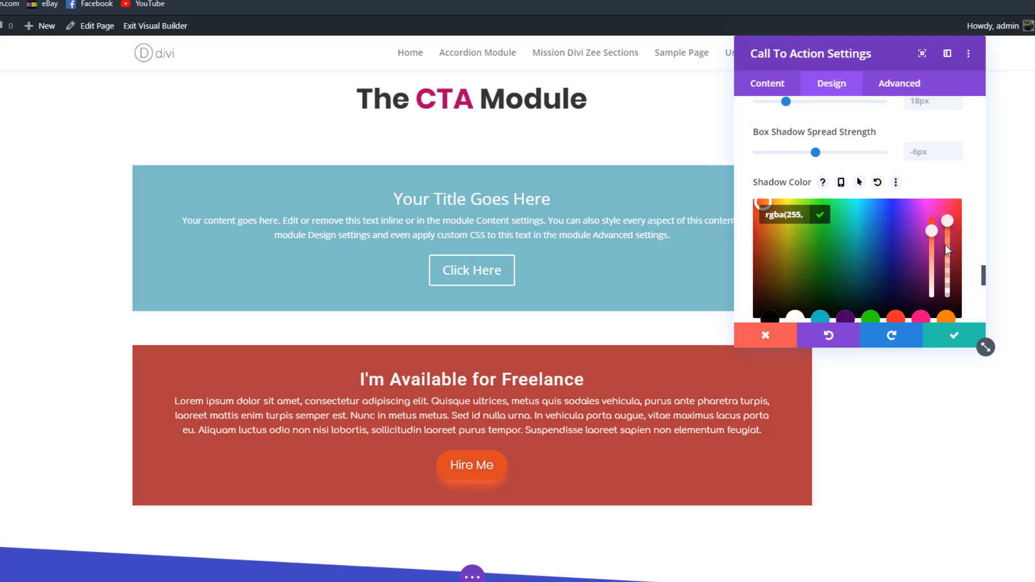
{"action": "left_click_drag", "start_coordinate": [947, 249], "coordinate": [936, 270]}
{"action": "scroll", "coordinate": [830, 196], "scroll_direction": "down", "scroll_amount": 2}
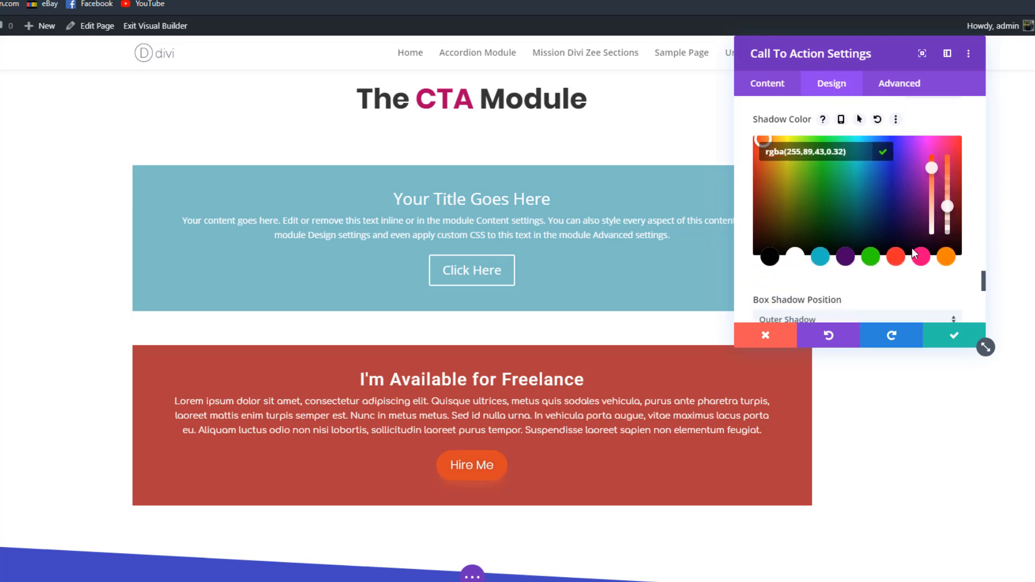
{"action": "scroll", "coordinate": [858, 270], "scroll_direction": "down", "scroll_amount": 4}
{"action": "scroll", "coordinate": [914, 192], "scroll_direction": "up", "scroll_amount": 6}
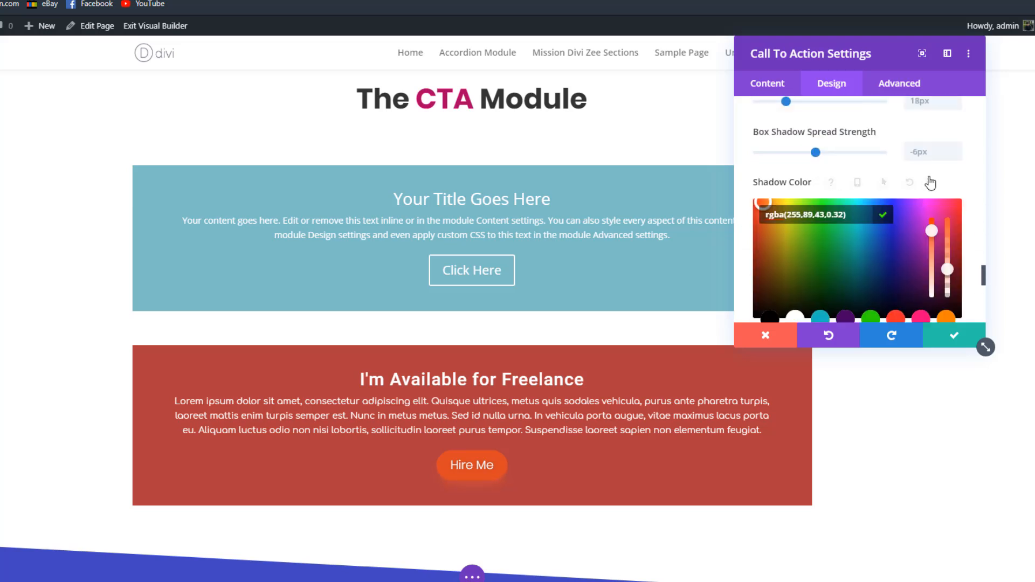
{"action": "left_click", "coordinate": [931, 184]}
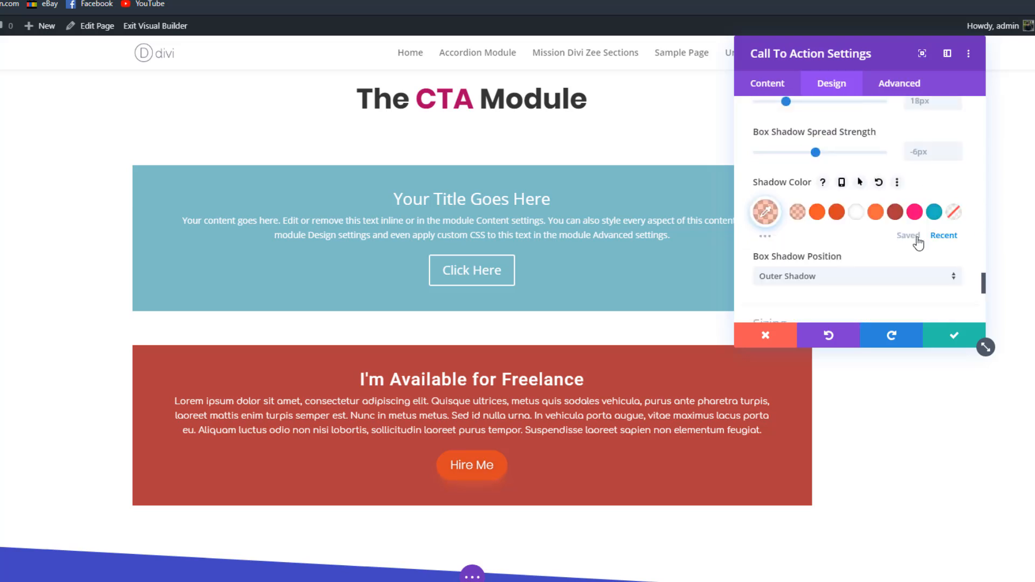
Step: Recolor the button's box shadow from the recent darker orange to a deep red-orange, rgba(175,35,0,0.85)
{"action": "left_click", "coordinate": [836, 212]}
{"action": "left_click", "coordinate": [765, 213]}
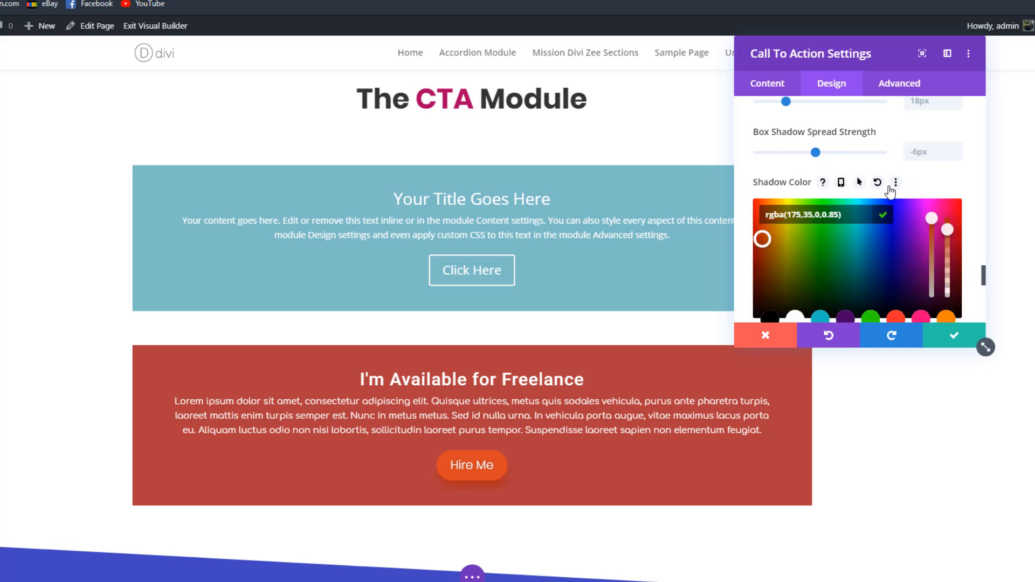
Step: Make the button's box shadow color transparent in its hover state
{"action": "left_click", "coordinate": [859, 184]}
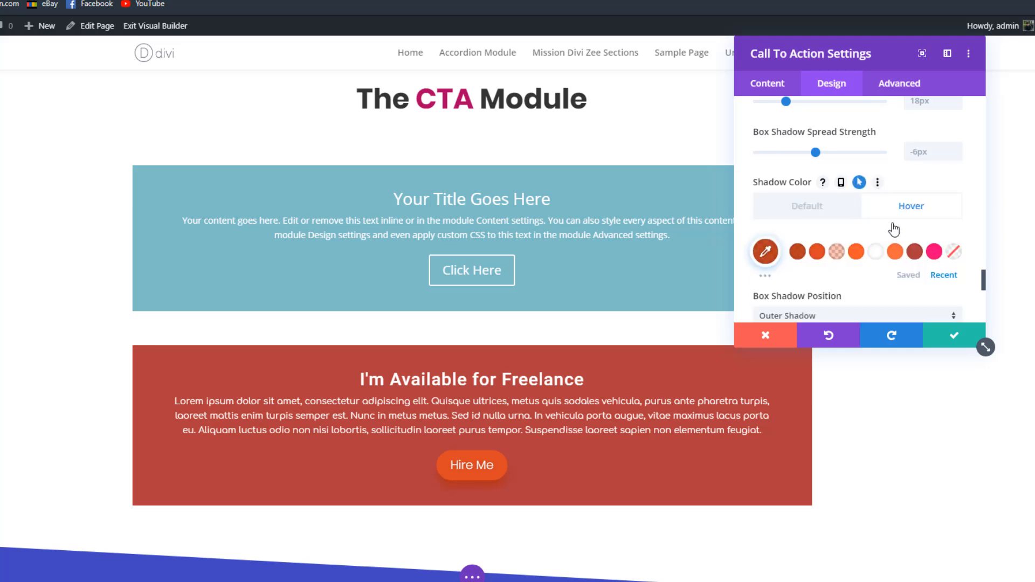
{"action": "left_click", "coordinate": [953, 251]}
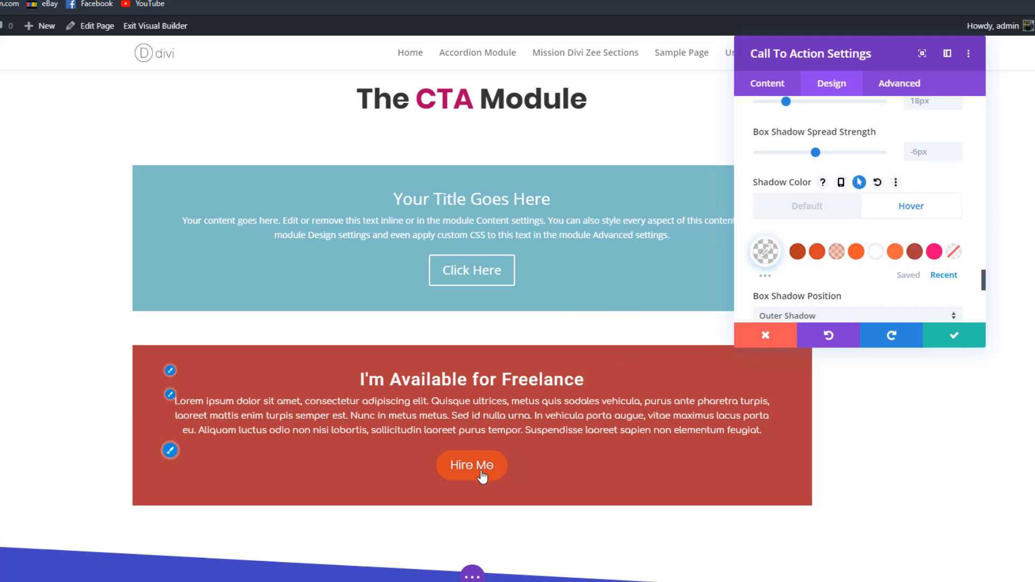
{"action": "scroll", "coordinate": [844, 221], "scroll_direction": "down", "scroll_amount": 2}
{"action": "scroll", "coordinate": [844, 221], "scroll_direction": "down", "scroll_amount": 1}
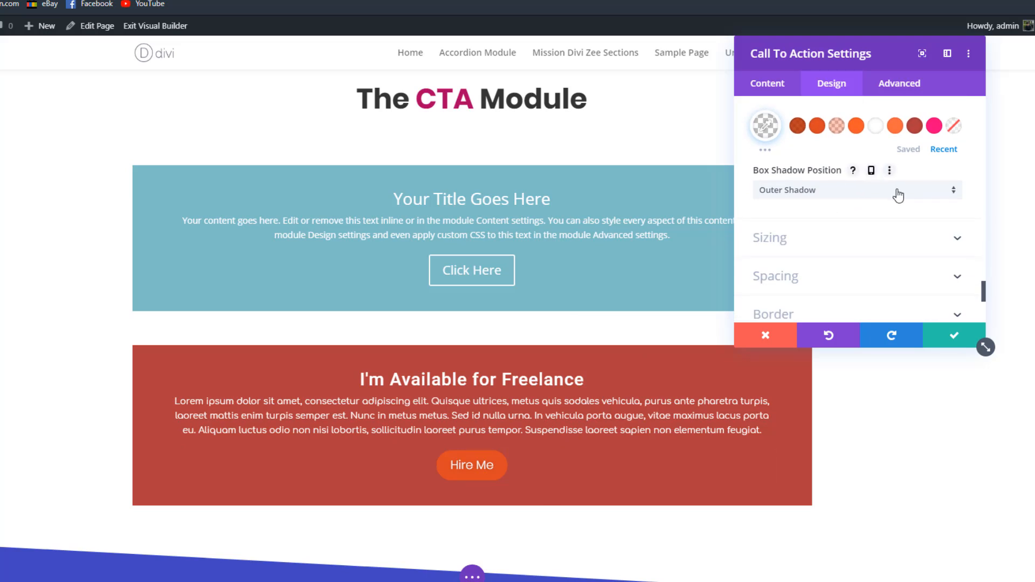
{"action": "left_click", "coordinate": [814, 249]}
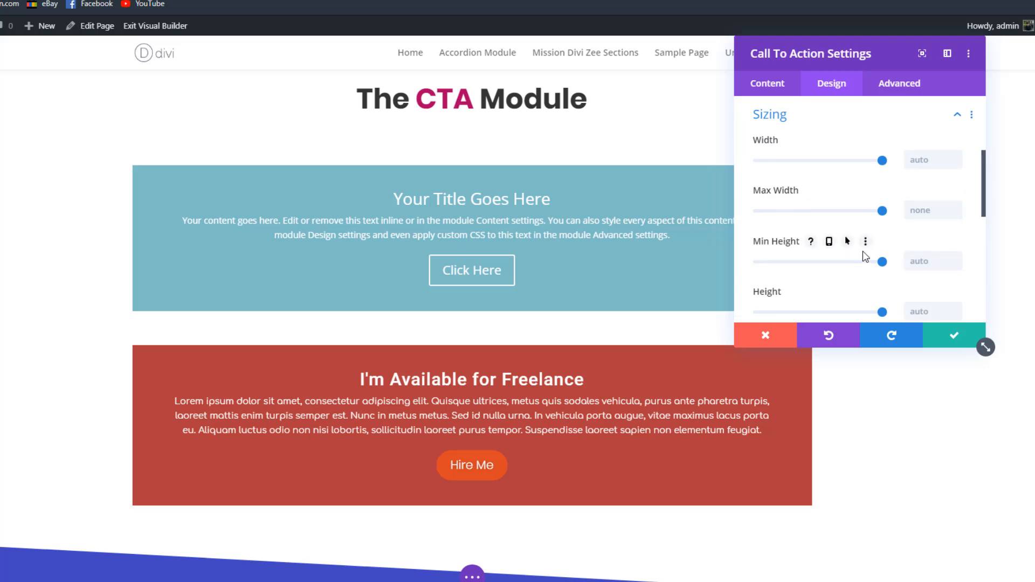
{"action": "scroll", "coordinate": [864, 257], "scroll_direction": "down", "scroll_amount": 4}
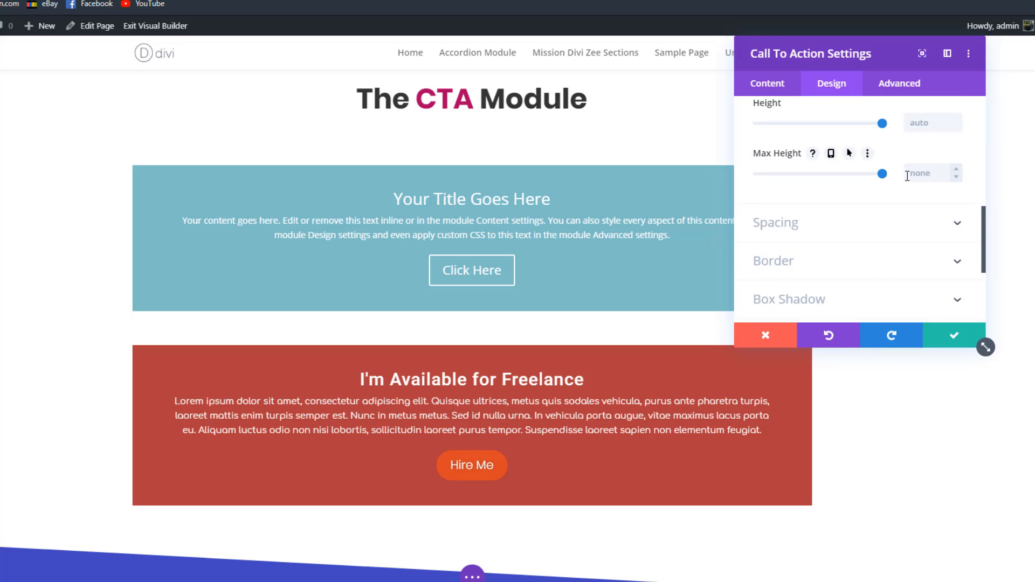
Step: Link the module's top and bottom padding for the hover state and set both to 80px
{"action": "left_click", "coordinate": [835, 229]}
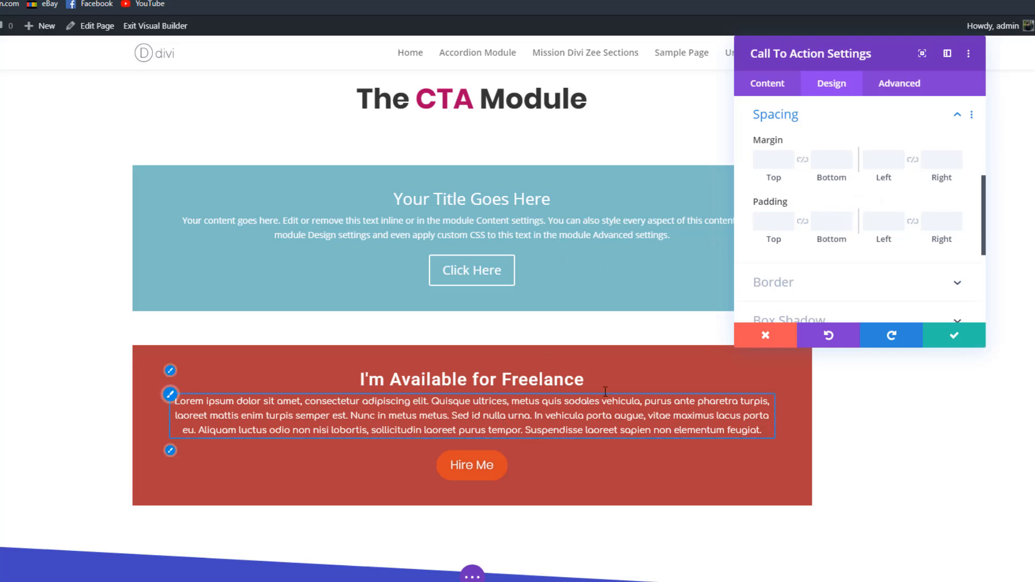
{"action": "left_click", "coordinate": [836, 202]}
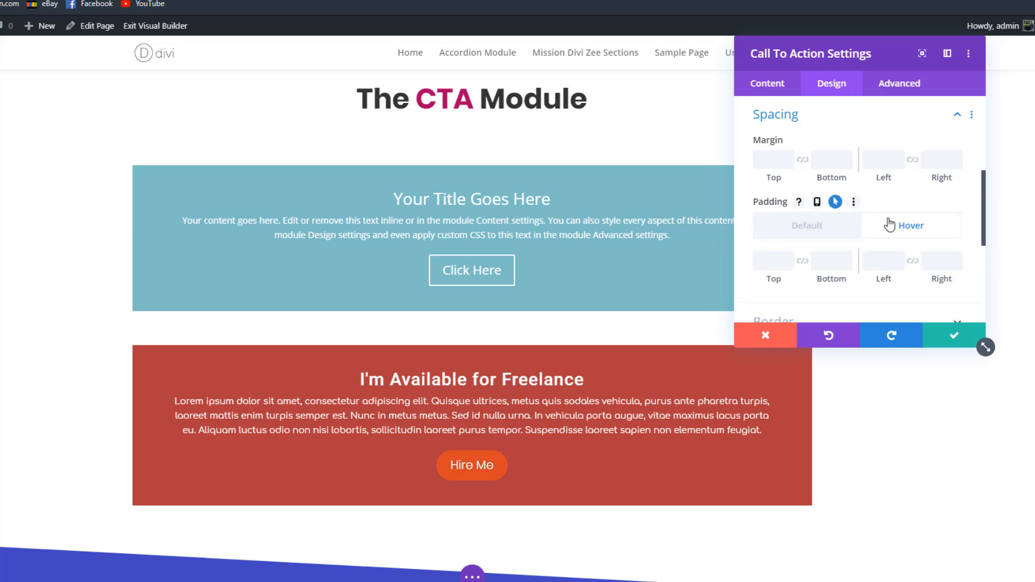
{"action": "left_click", "coordinate": [802, 262]}
{"action": "left_click", "coordinate": [787, 258]}
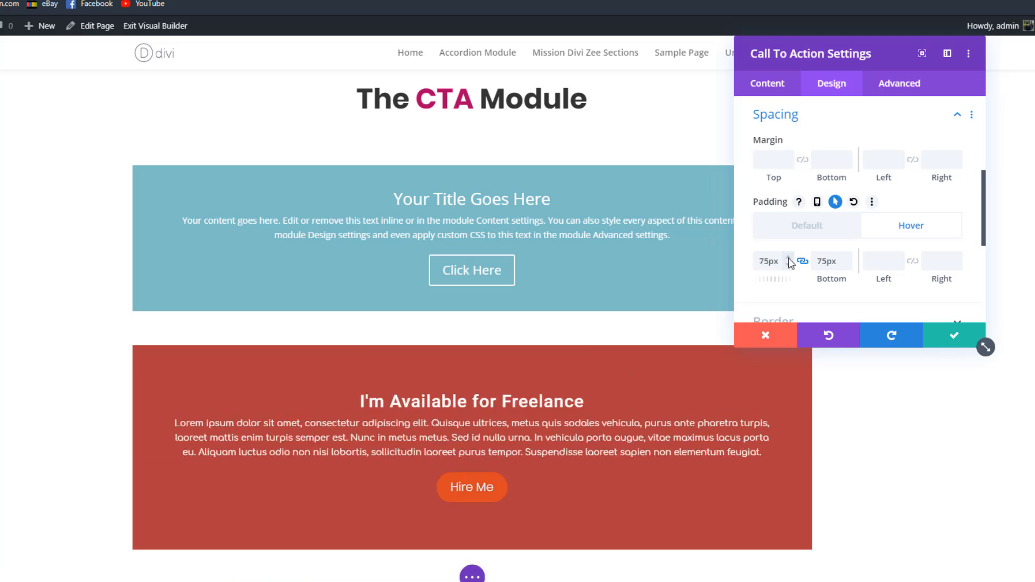
{"action": "left_click", "coordinate": [788, 258]}
{"action": "left_click", "coordinate": [788, 259]}
{"action": "left_click", "coordinate": [788, 259]}
{"action": "left_click", "coordinate": [788, 259]}
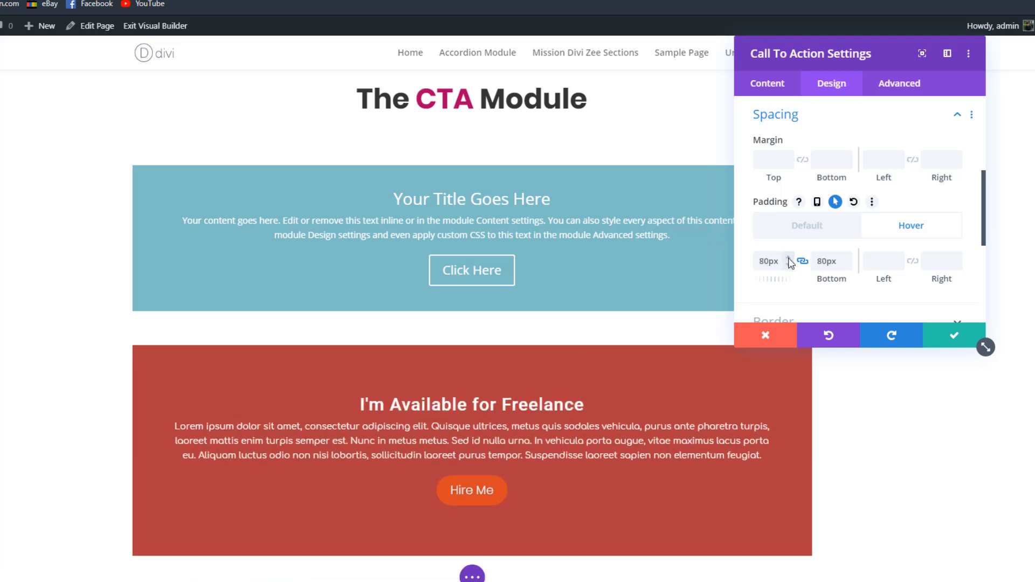
Step: Try linked rounded corners up to 40px on the call-to-action box and settle on 3px for all four corners
{"action": "scroll", "coordinate": [911, 270], "scroll_direction": "down", "scroll_amount": 3}
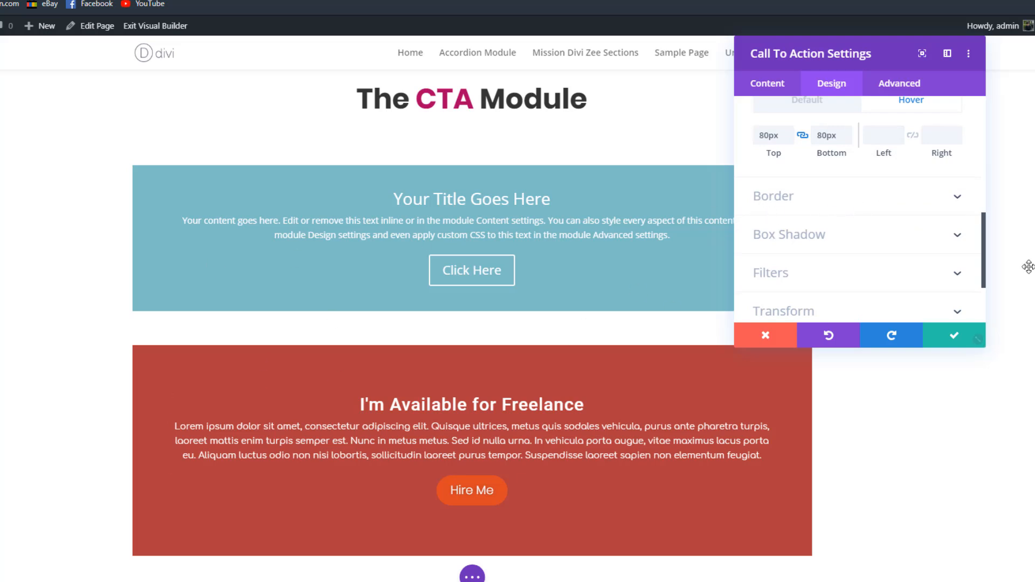
{"action": "left_click", "coordinate": [920, 198]}
{"action": "scroll", "coordinate": [887, 186], "scroll_direction": "down", "scroll_amount": 2}
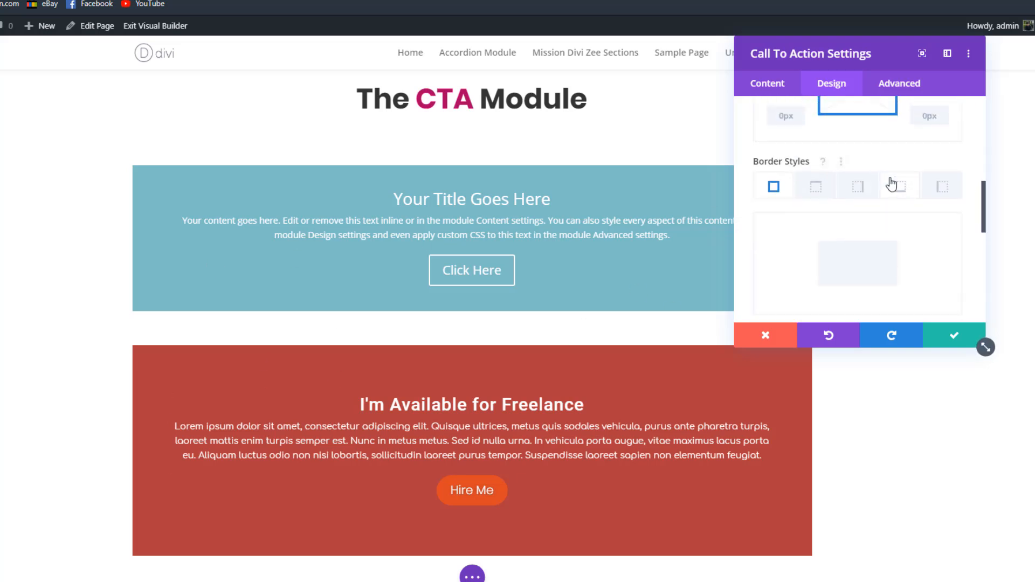
{"action": "scroll", "coordinate": [893, 186], "scroll_direction": "up", "scroll_amount": 2}
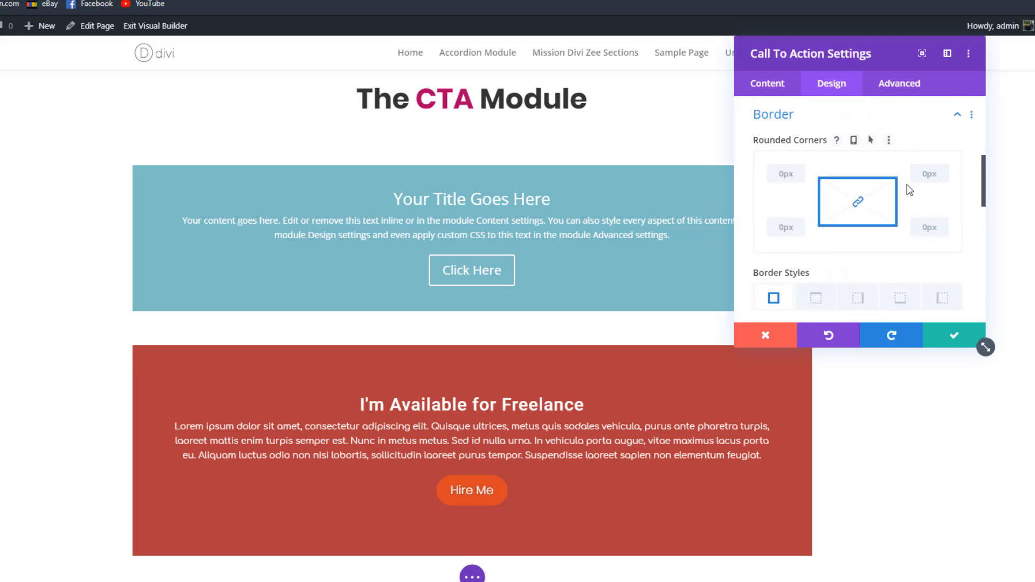
{"action": "left_click", "coordinate": [799, 170], "text": "shift"}
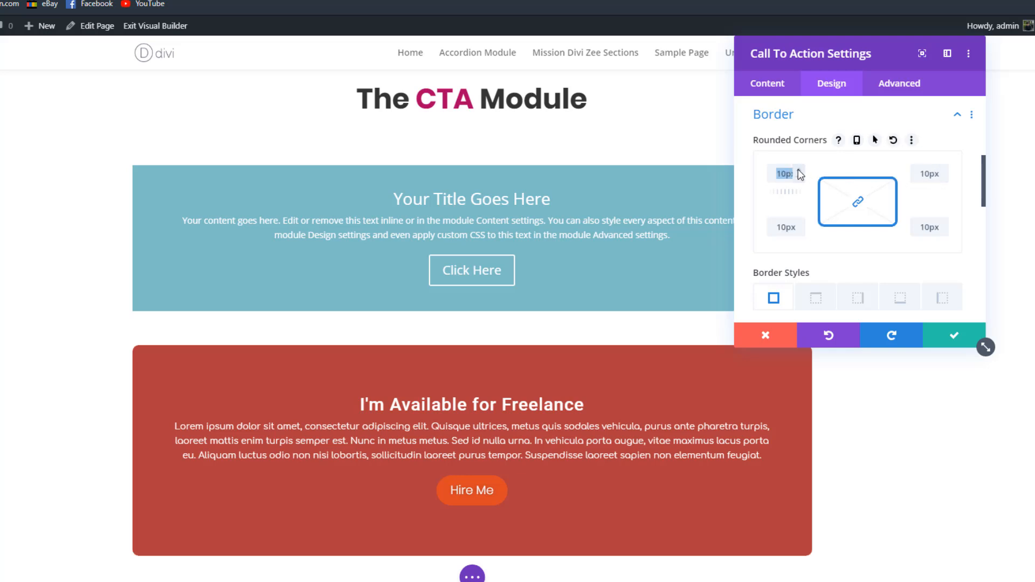
{"action": "left_click", "coordinate": [799, 170], "text": "shift"}
{"action": "left_click", "coordinate": [799, 171], "text": "shift"}
{"action": "left_click", "coordinate": [799, 170], "text": "shift"}
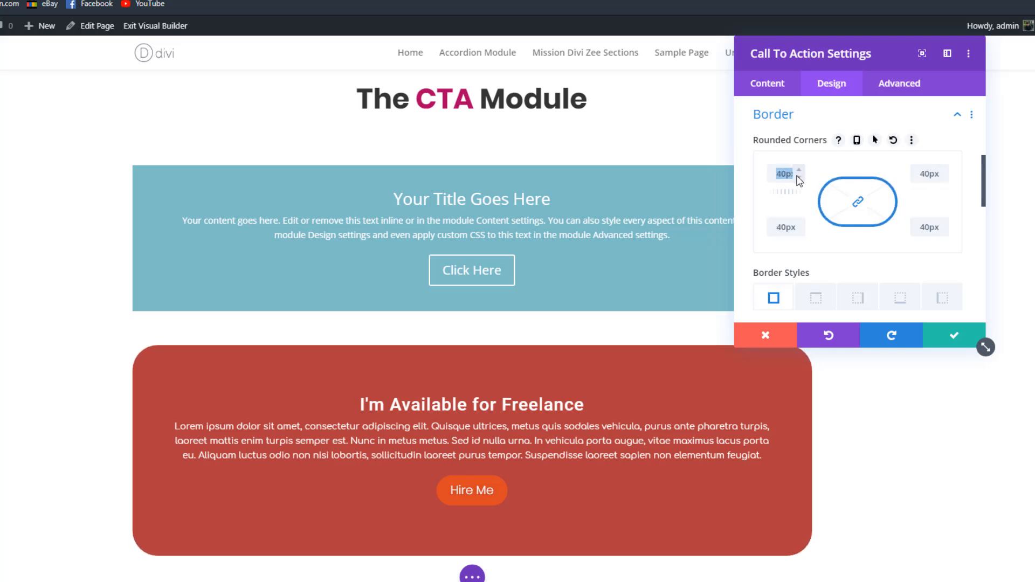
{"action": "type", "text": "6"}
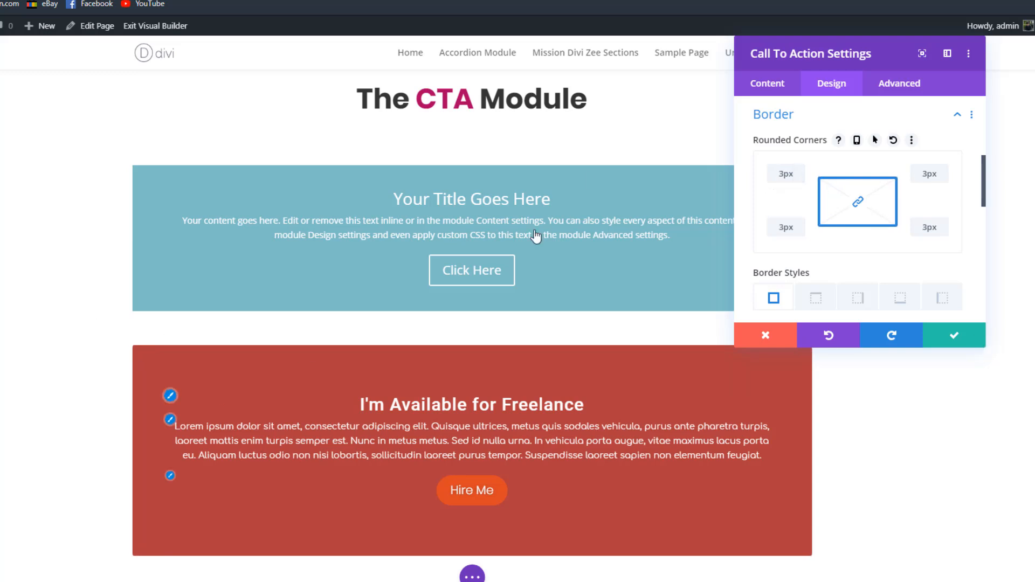
Step: Examine the call-to-action module's border styles, width, color and line style options
{"action": "scroll", "coordinate": [909, 186], "scroll_direction": "down", "scroll_amount": 2}
{"action": "scroll", "coordinate": [909, 186], "scroll_direction": "down", "scroll_amount": 5}
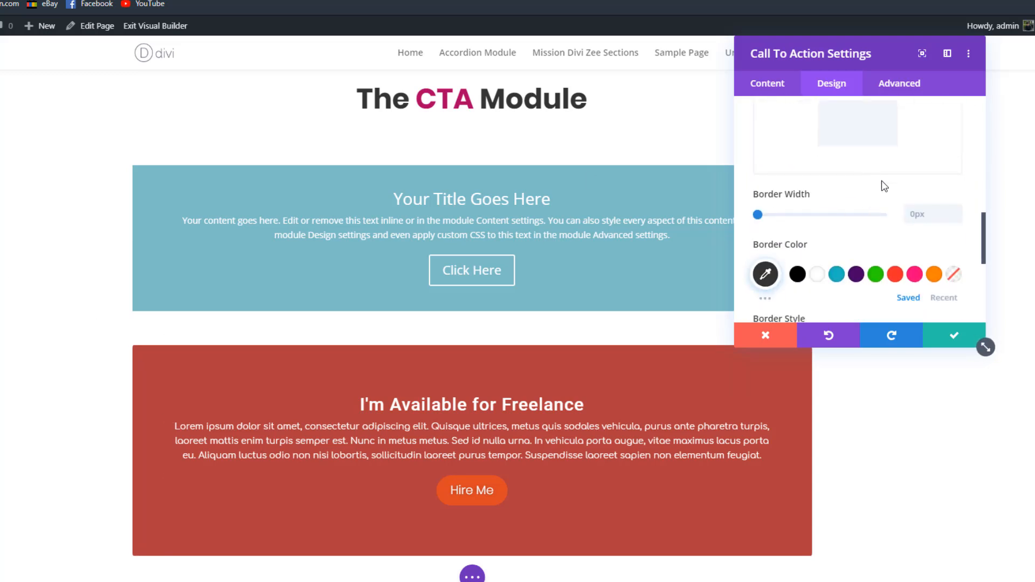
{"action": "scroll", "coordinate": [858, 215], "scroll_direction": "up", "scroll_amount": 2}
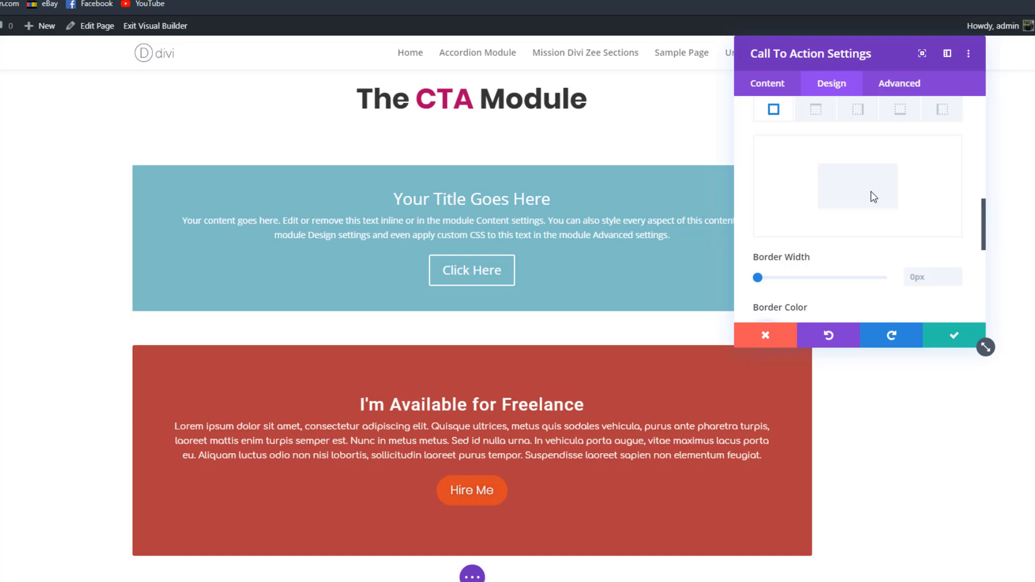
{"action": "scroll", "coordinate": [874, 197], "scroll_direction": "down", "scroll_amount": 2}
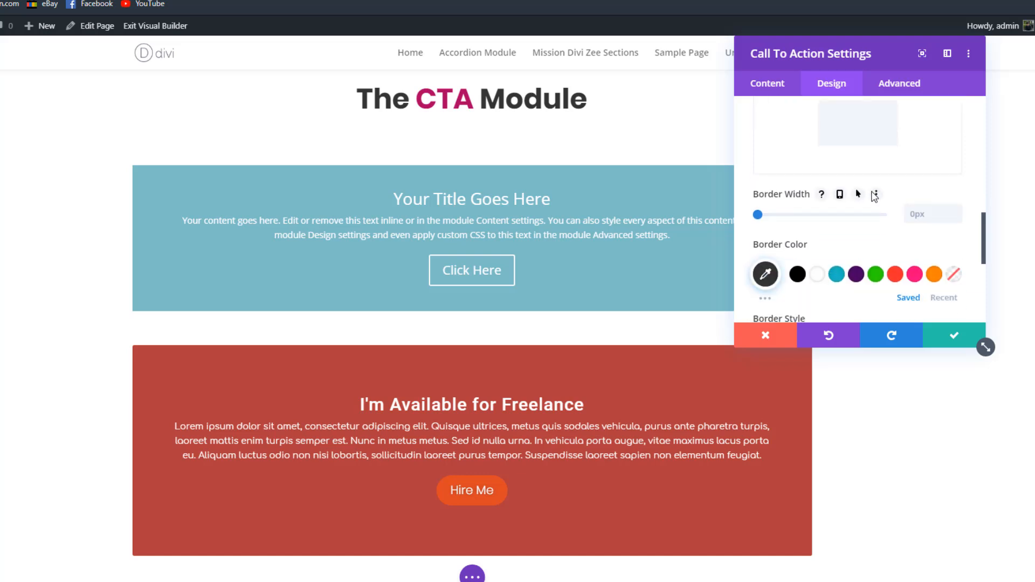
{"action": "scroll", "coordinate": [874, 197], "scroll_direction": "down", "scroll_amount": 4}
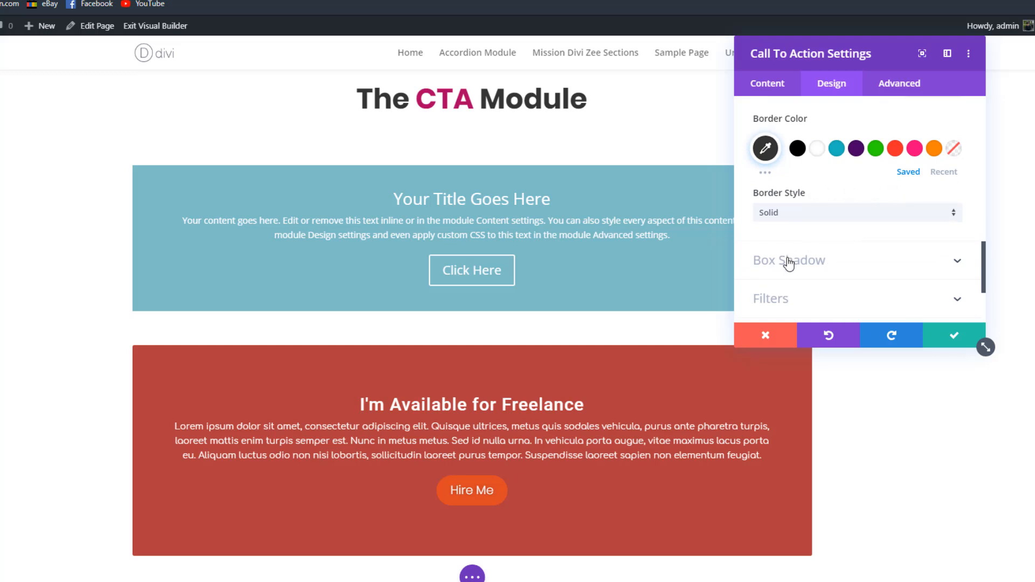
{"action": "scroll", "coordinate": [833, 205], "scroll_direction": "up", "scroll_amount": 8}
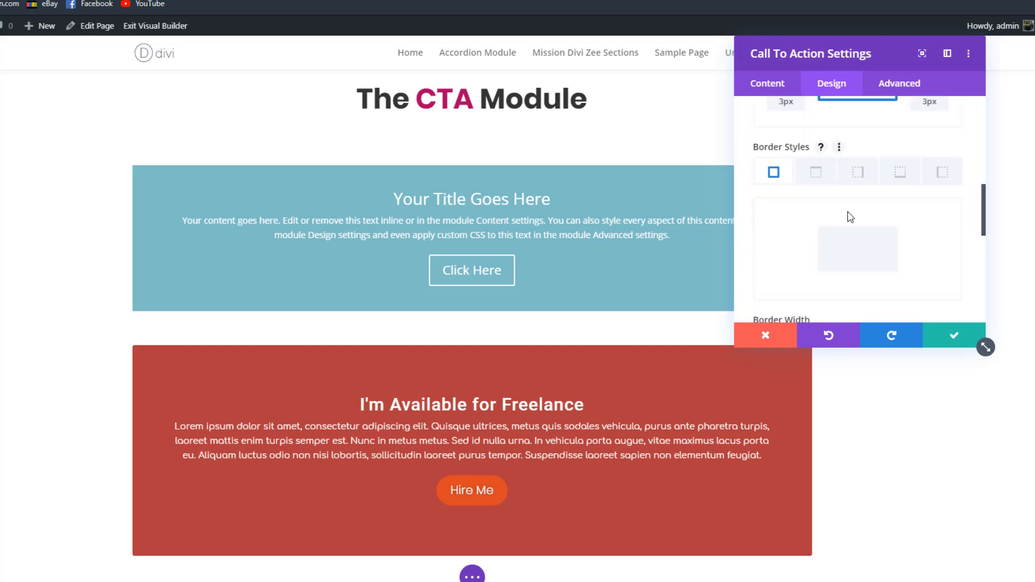
{"action": "scroll", "coordinate": [850, 216], "scroll_direction": "down", "scroll_amount": 4}
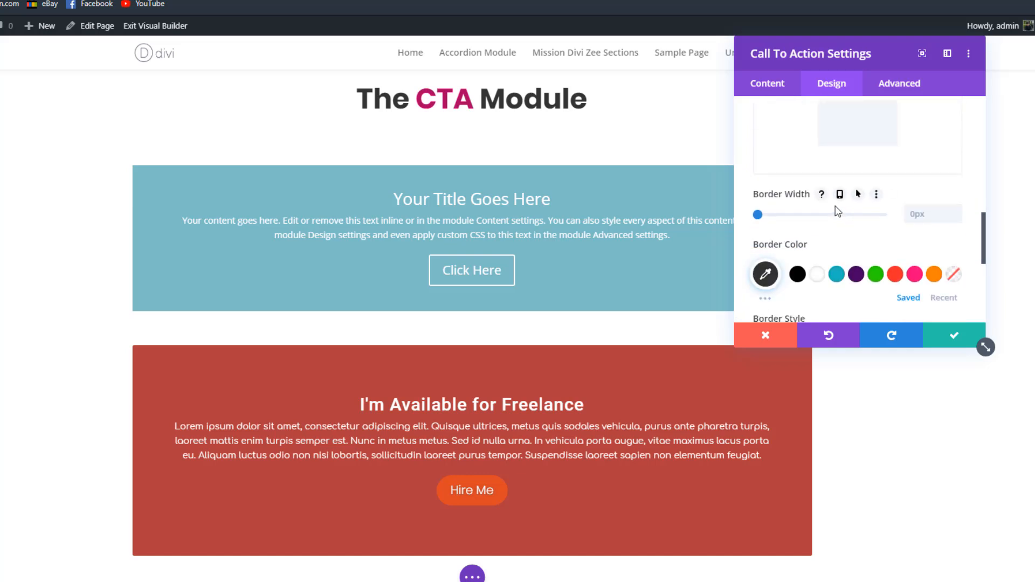
{"action": "scroll", "coordinate": [835, 208], "scroll_direction": "down", "scroll_amount": 6}
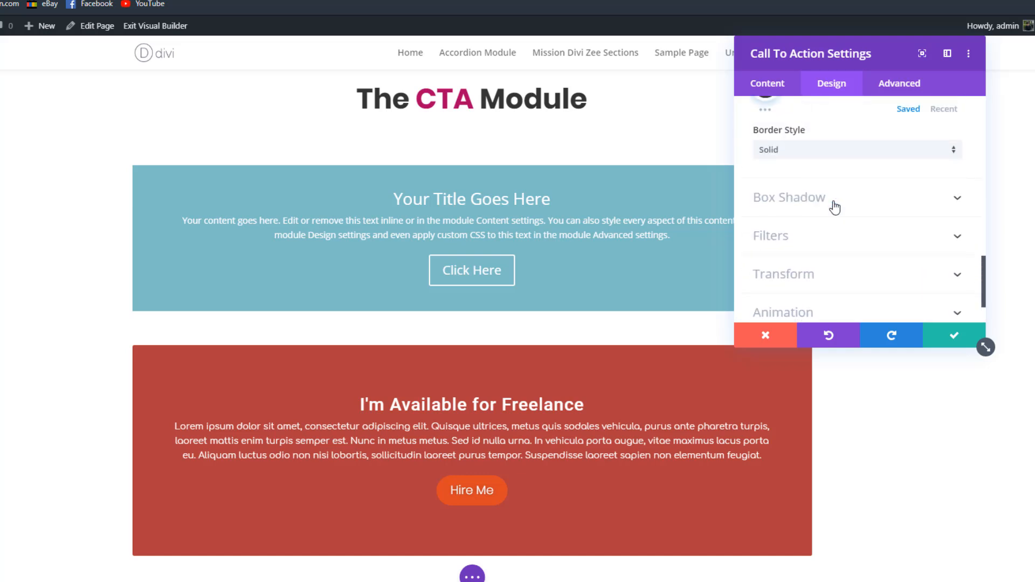
Step: Compare several box shadow presets on the whole call-to-action box at enlarged page zoom and apply the hard-edged diagonally offset one
{"action": "left_click", "coordinate": [834, 207]}
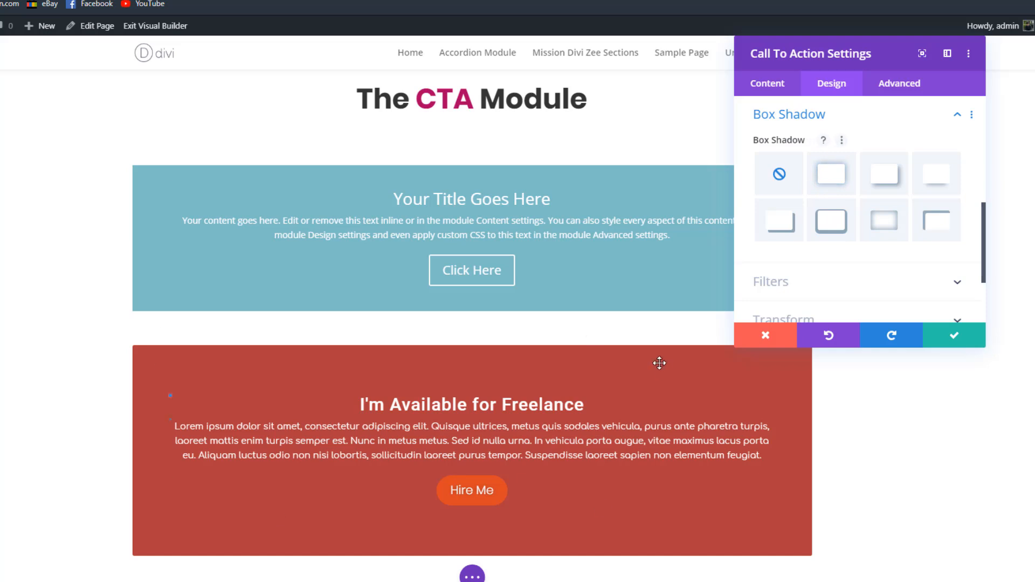
{"action": "left_click", "coordinate": [931, 180]}
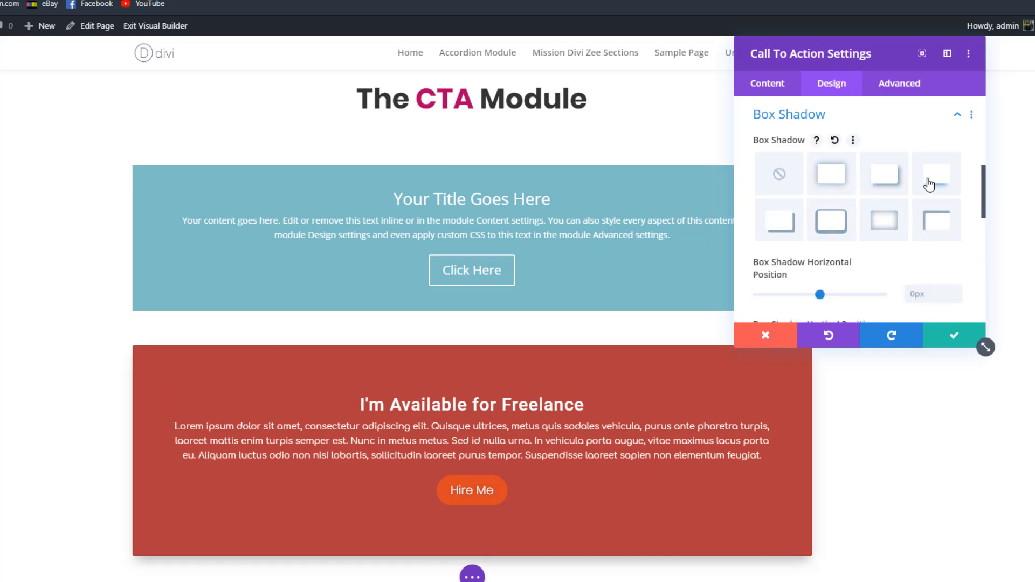
{"action": "left_click", "coordinate": [853, 181]}
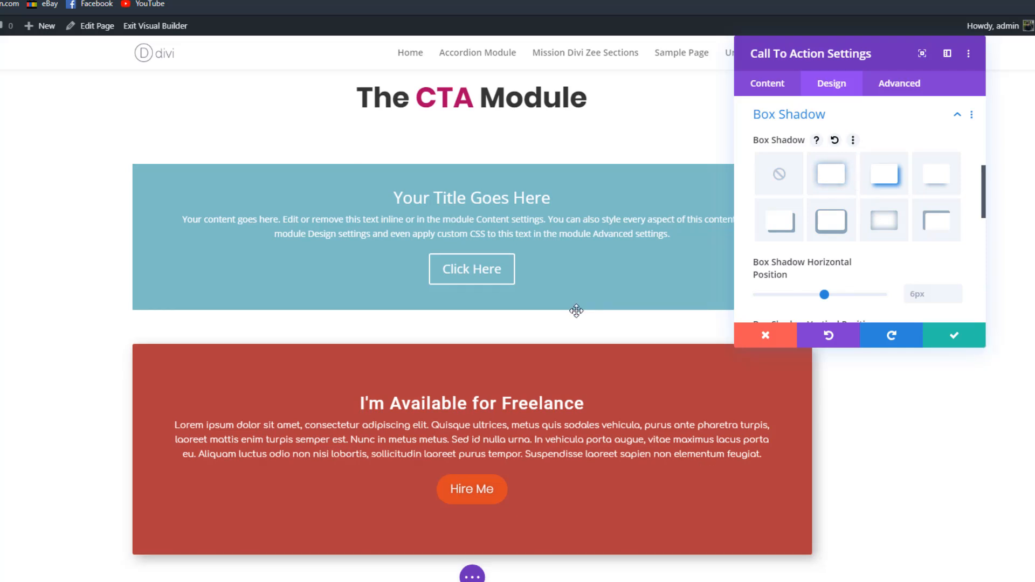
{"action": "scroll", "coordinate": [575, 307], "scroll_direction": "down", "scroll_amount": 3}
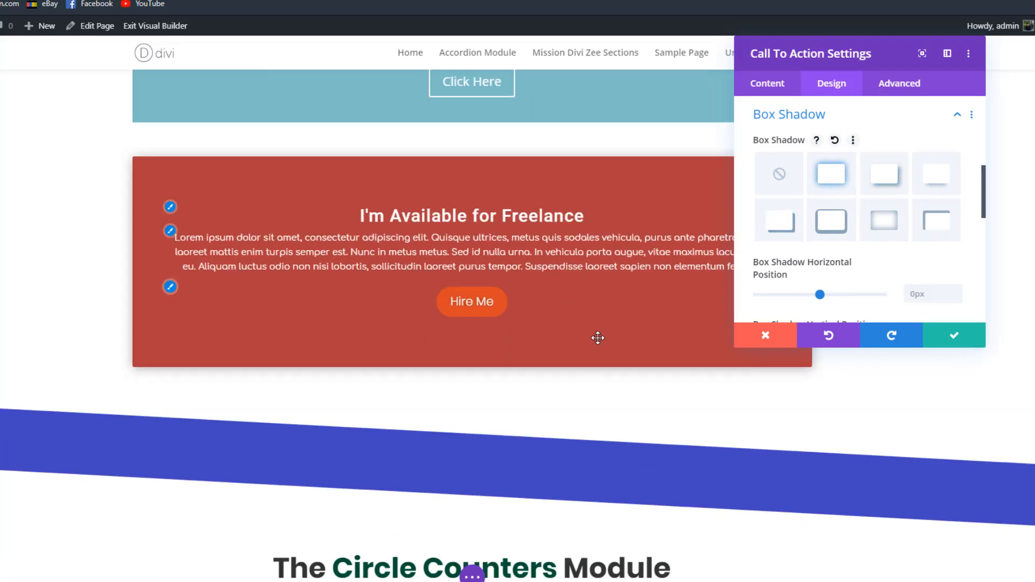
{"action": "key", "text": "ctrl+plus"}
{"action": "key", "text": "ctrl+plus"}
{"action": "key", "text": "ctrl+plus"}
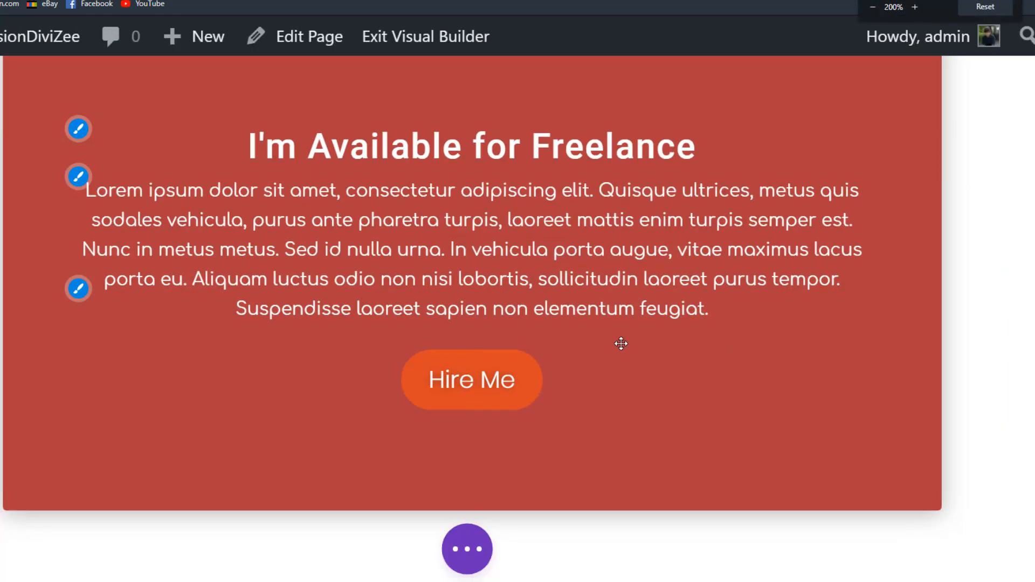
{"action": "key", "text": "ctrl+minus"}
{"action": "key", "text": "ctrl+minus"}
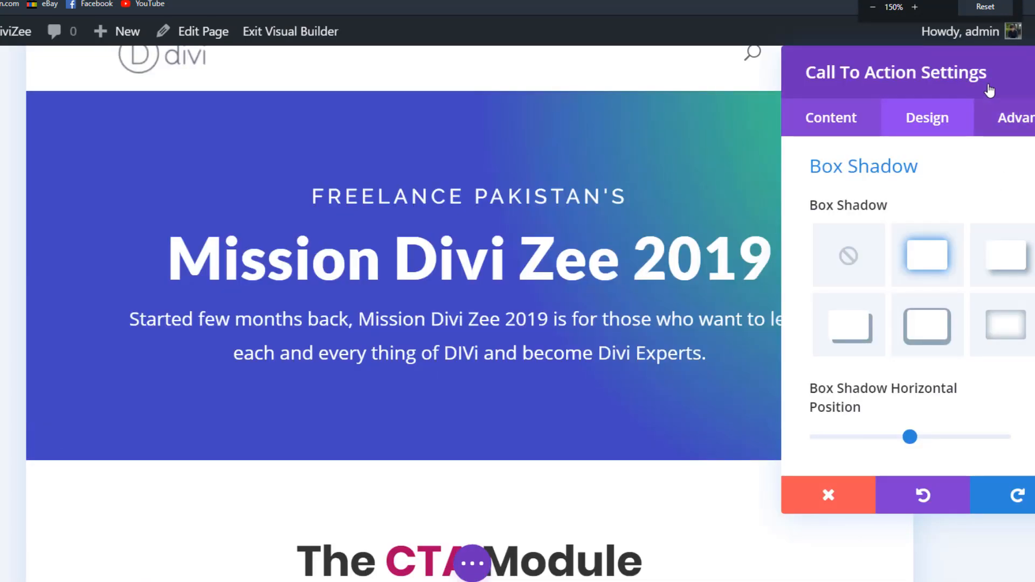
{"action": "scroll", "coordinate": [527, 289], "scroll_direction": "down", "scroll_amount": 10}
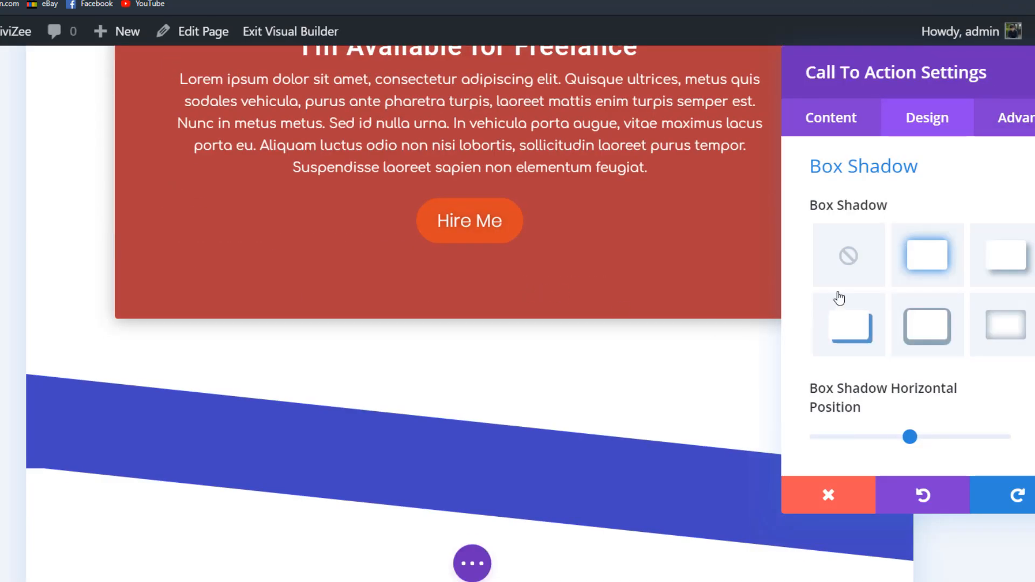
{"action": "left_click", "coordinate": [866, 325]}
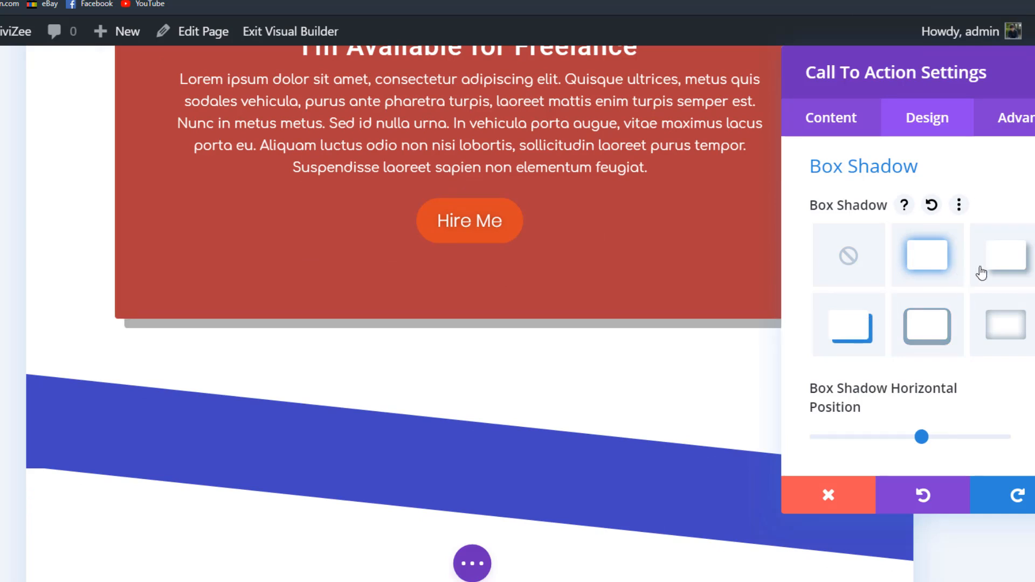
Step: Apply the soft box shadow preset offset to the lower right to the "I'm Available for Freelance" call to action
{"action": "left_click_drag", "start_coordinate": [884, 72], "coordinate": [176, 106]}
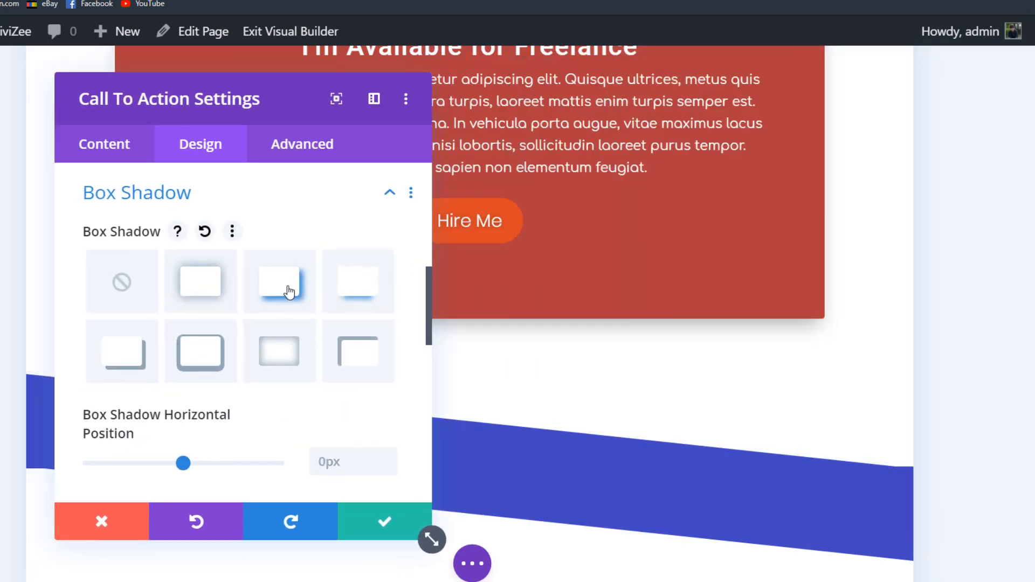
{"action": "key", "text": "ctrl+0"}
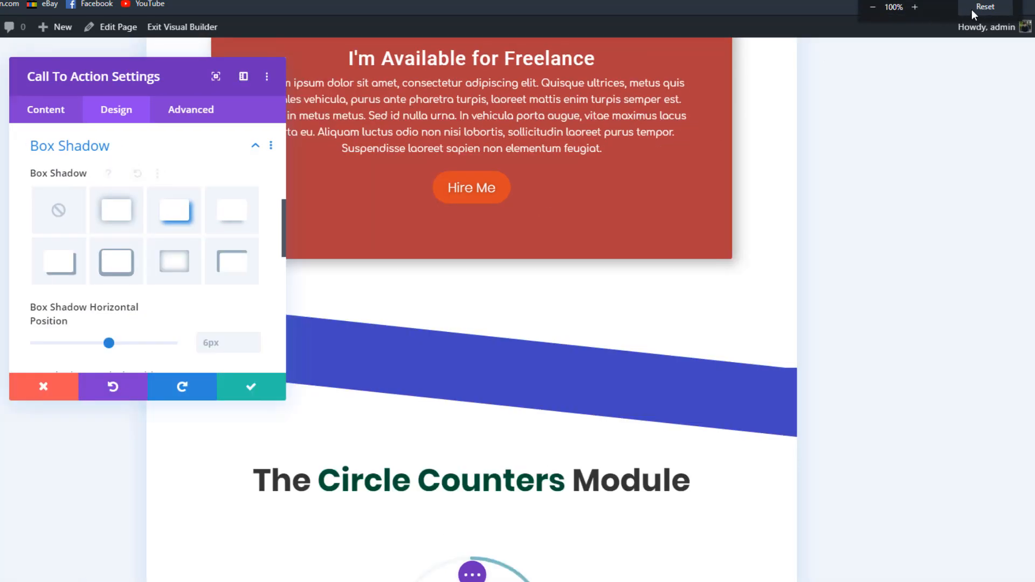
{"action": "left_click_drag", "start_coordinate": [143, 76], "coordinate": [760, 203]}
{"action": "scroll", "coordinate": [580, 402], "scroll_direction": "up", "scroll_amount": 2}
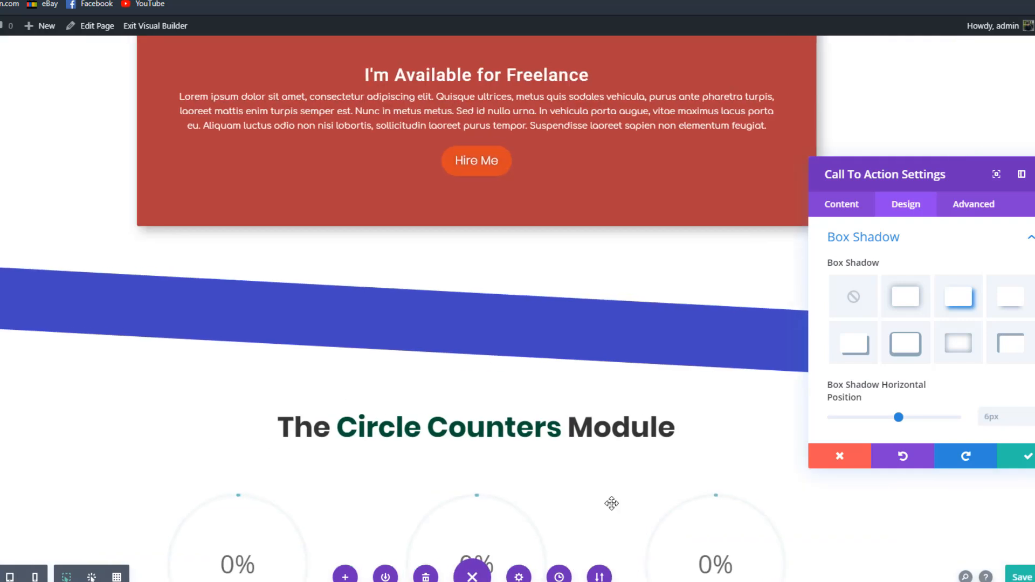
{"action": "scroll", "coordinate": [617, 485], "scroll_direction": "up", "scroll_amount": 3}
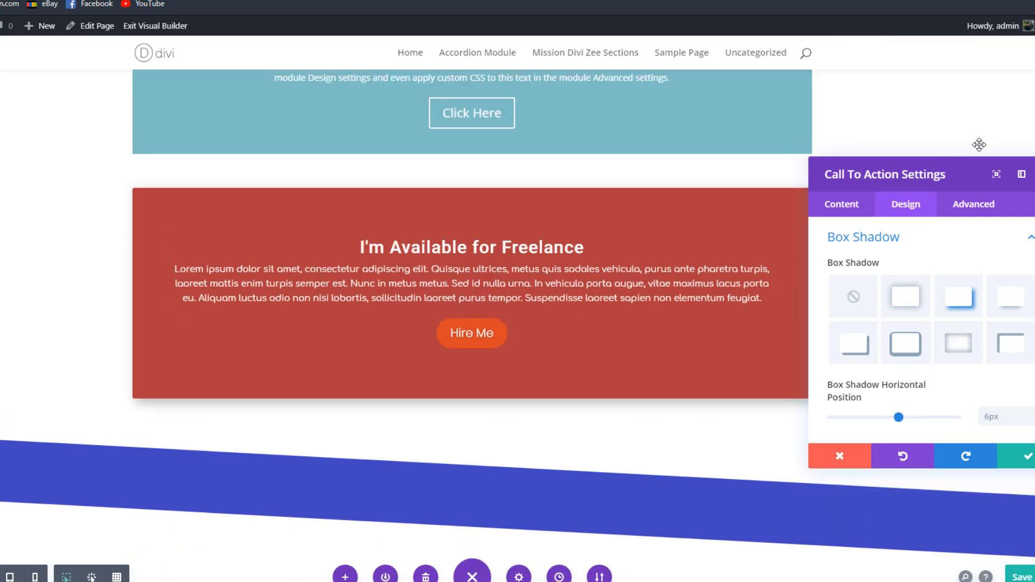
{"action": "left_click_drag", "start_coordinate": [911, 182], "coordinate": [969, 80]}
Step: Review the call to action's Filters options, from hue and saturation through opacity, blur and blend mode
{"action": "scroll", "coordinate": [861, 205], "scroll_direction": "down", "scroll_amount": 10}
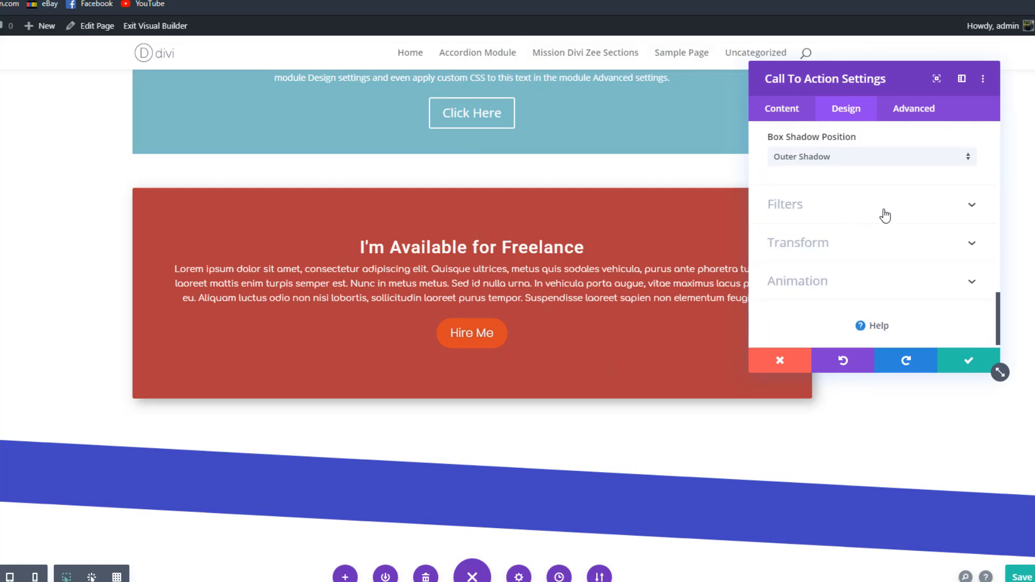
{"action": "left_click", "coordinate": [885, 216]}
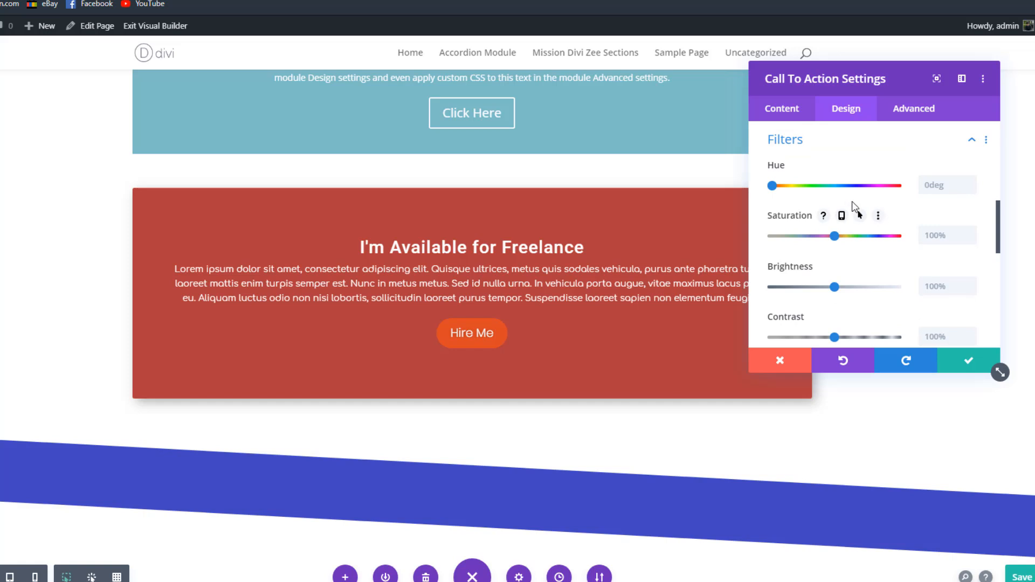
{"action": "scroll", "coordinate": [852, 202], "scroll_direction": "down", "scroll_amount": 3}
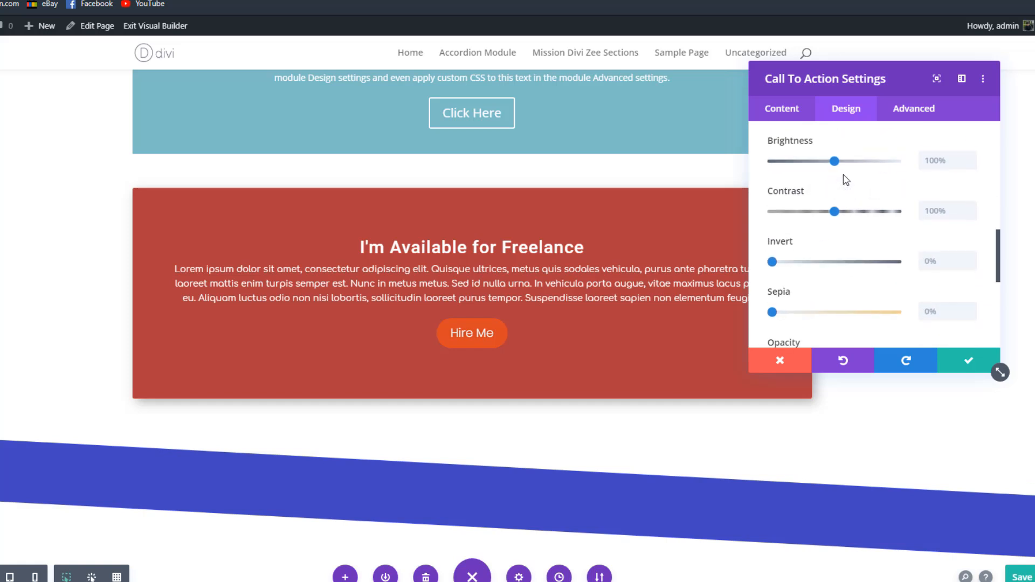
{"action": "scroll", "coordinate": [835, 188], "scroll_direction": "down", "scroll_amount": 1}
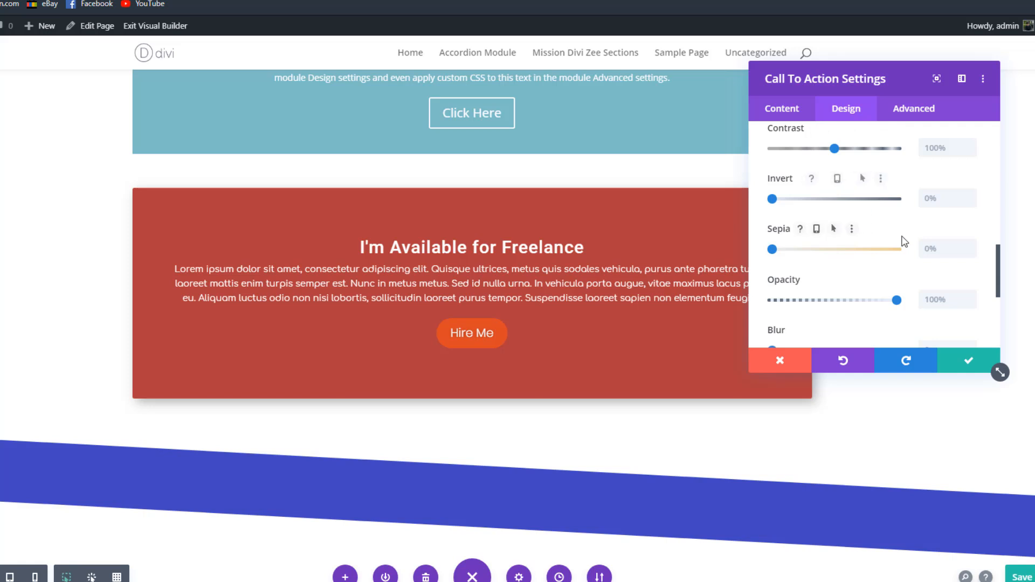
{"action": "scroll", "coordinate": [898, 239], "scroll_direction": "down", "scroll_amount": 1}
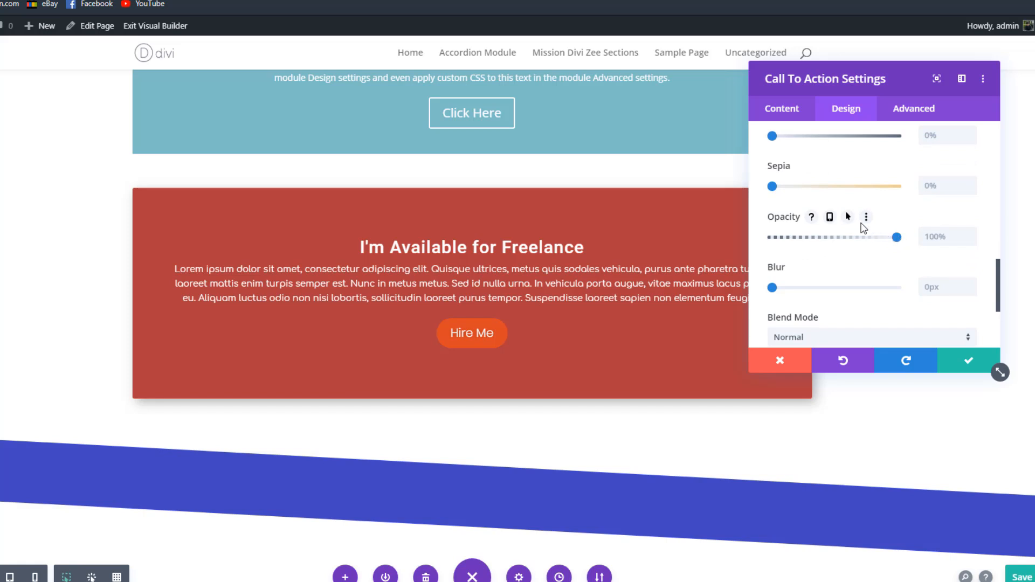
{"action": "scroll", "coordinate": [863, 226], "scroll_direction": "down", "scroll_amount": 2}
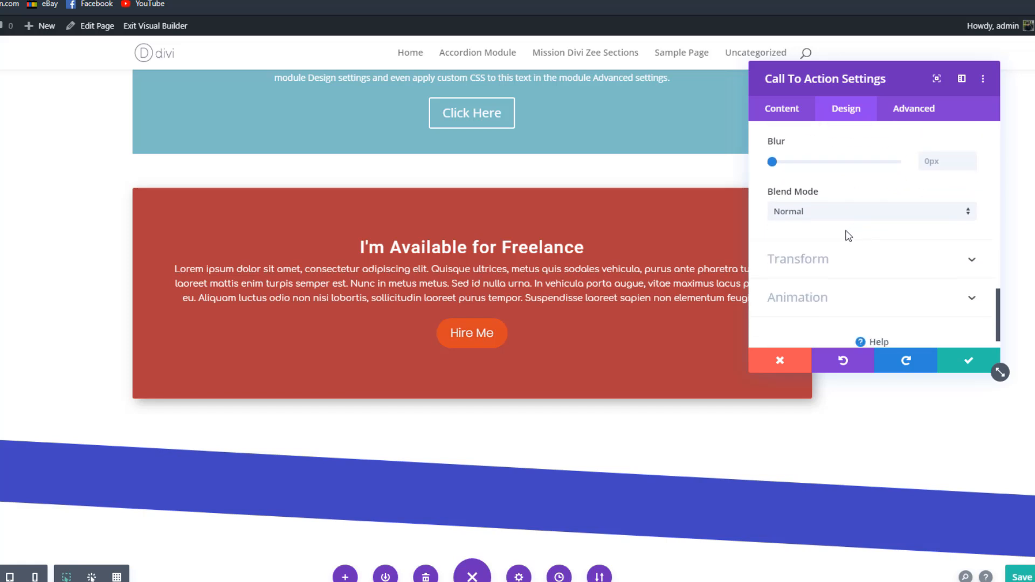
Step: Set the call to action's hover transform scale to 116% on both axes, and save the module settings and the page
{"action": "left_click", "coordinate": [819, 276]}
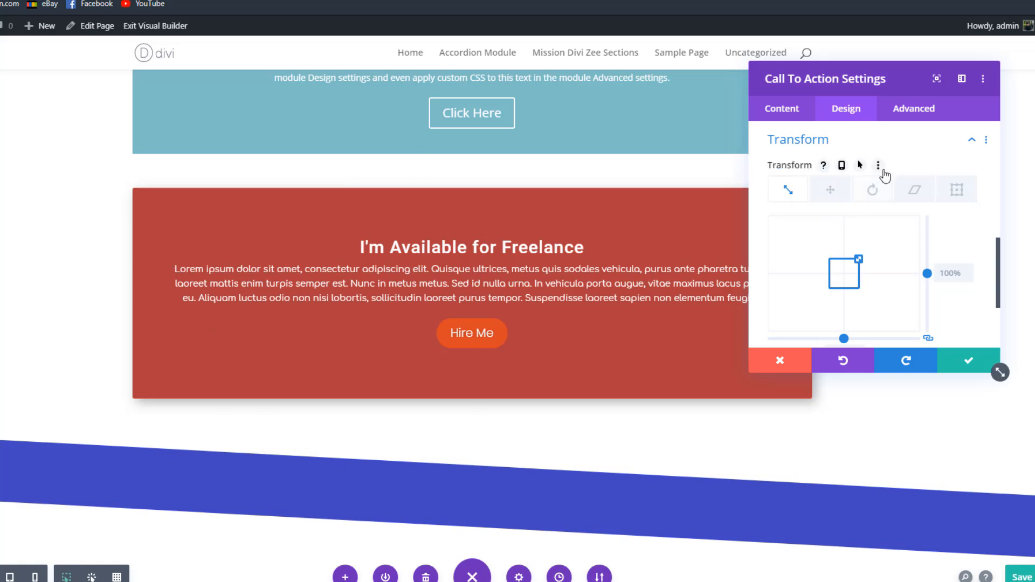
{"action": "left_click", "coordinate": [860, 168]}
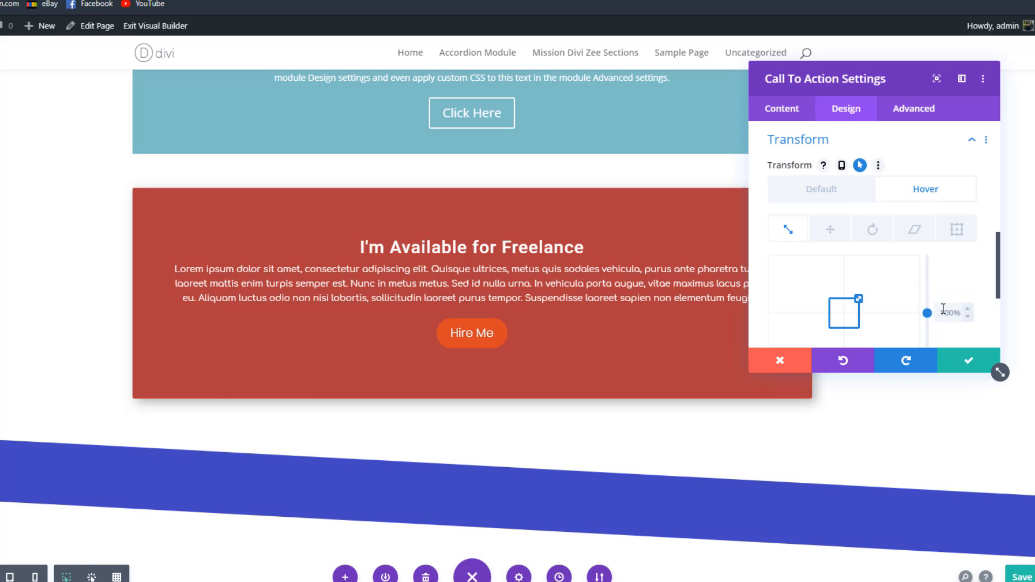
{"action": "scroll", "coordinate": [943, 308], "scroll_direction": "down", "scroll_amount": 1}
{"action": "left_click", "coordinate": [969, 245]}
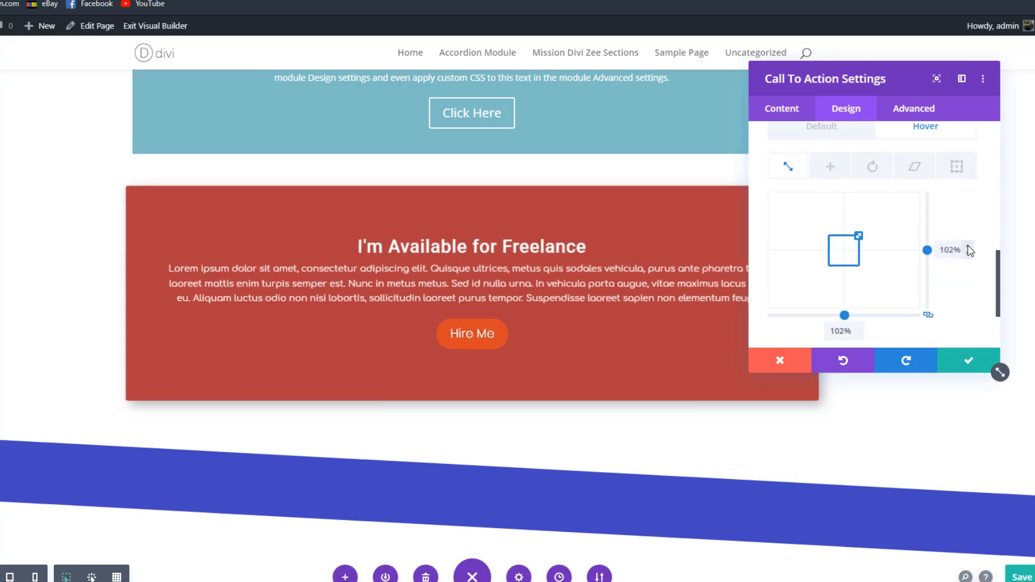
{"action": "left_click", "coordinate": [968, 245]}
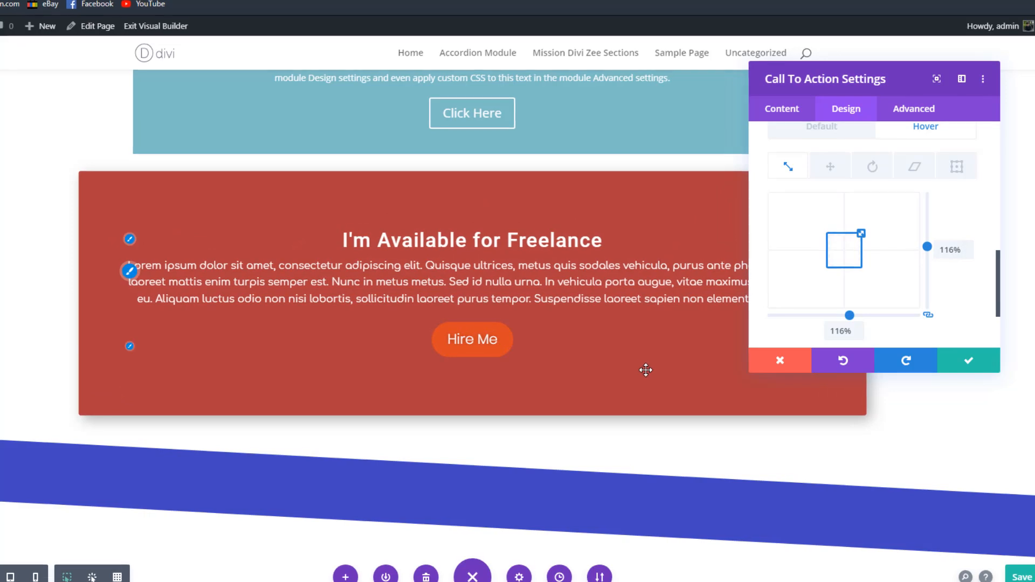
{"action": "left_click", "coordinate": [969, 361]}
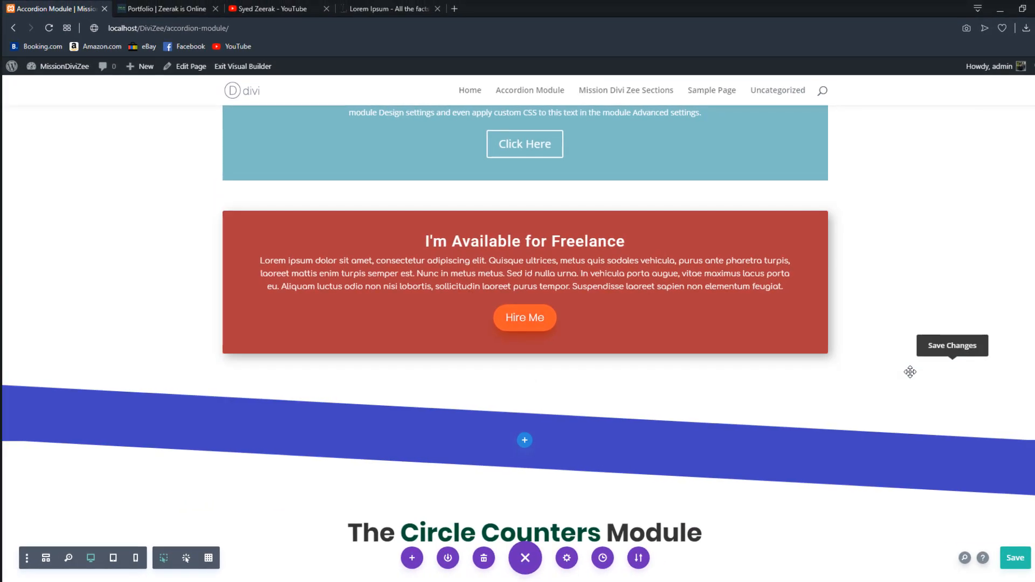
{"action": "left_click_drag", "start_coordinate": [910, 372], "coordinate": [931, 305]}
{"action": "key", "text": "ctrl+s"}
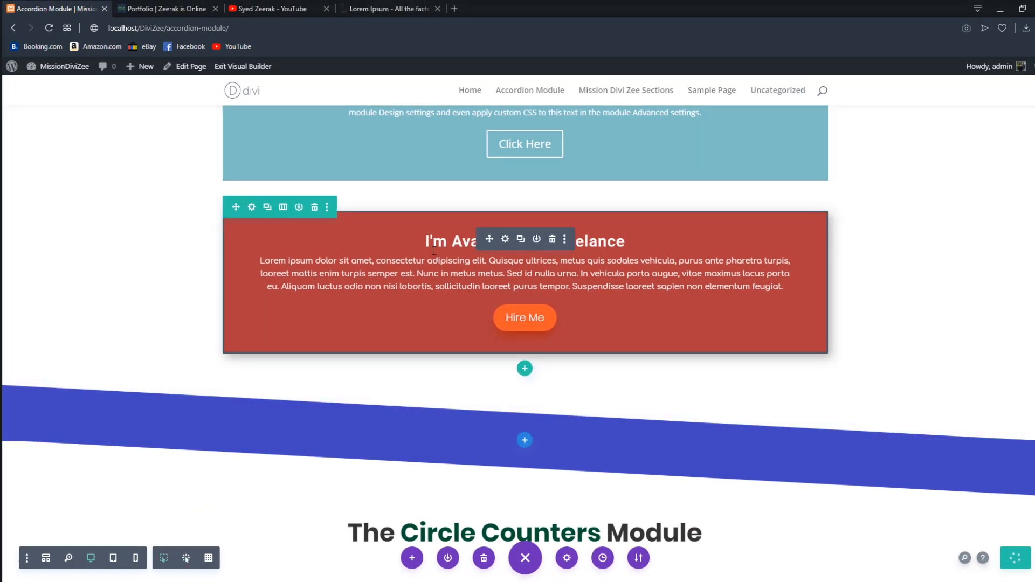
Step: Review the button relationship attributes in the freelance call to action's advanced settings and close the settings
{"action": "left_click", "coordinate": [505, 242]}
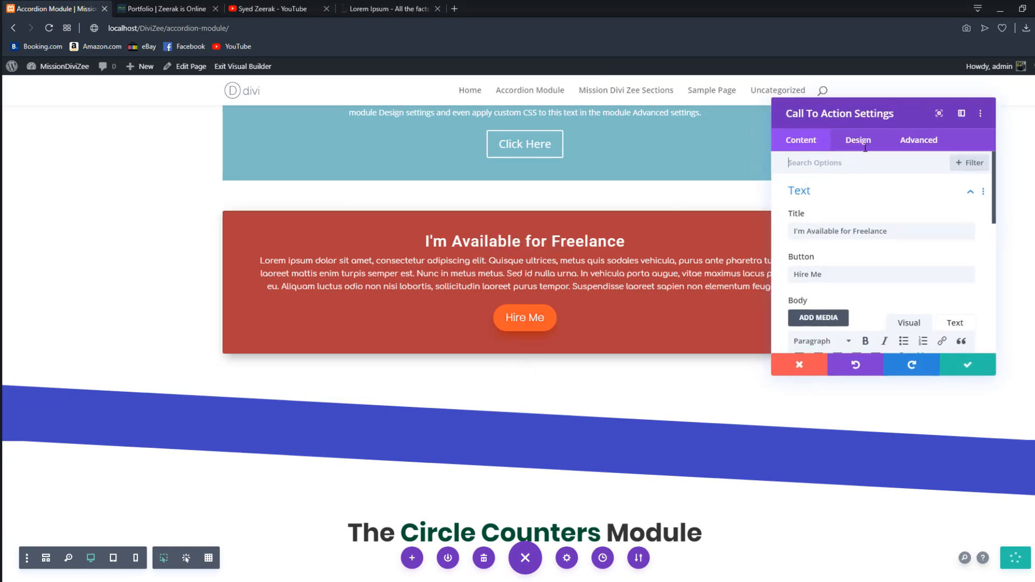
{"action": "left_click", "coordinate": [918, 140]}
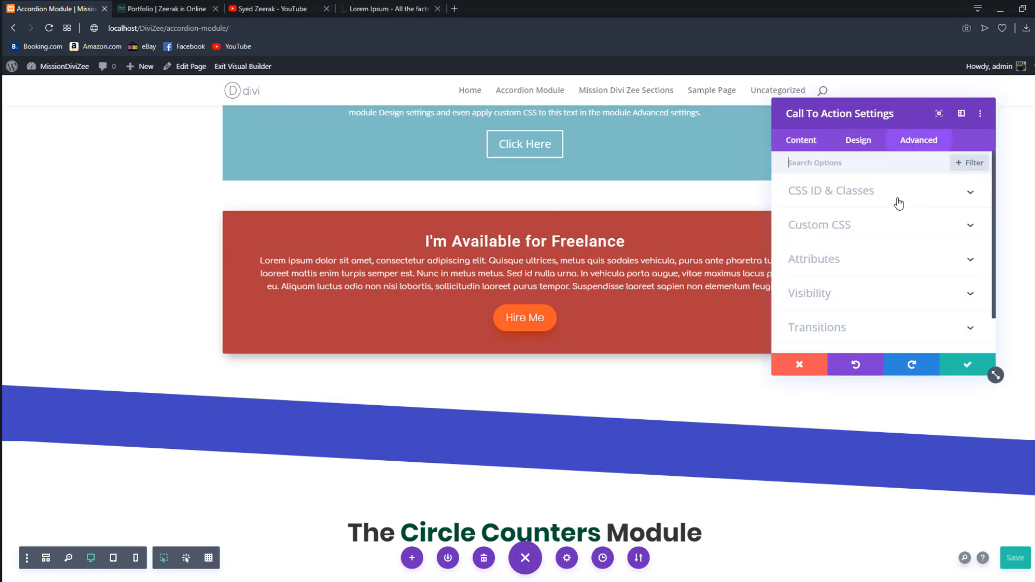
{"action": "left_click", "coordinate": [855, 275]}
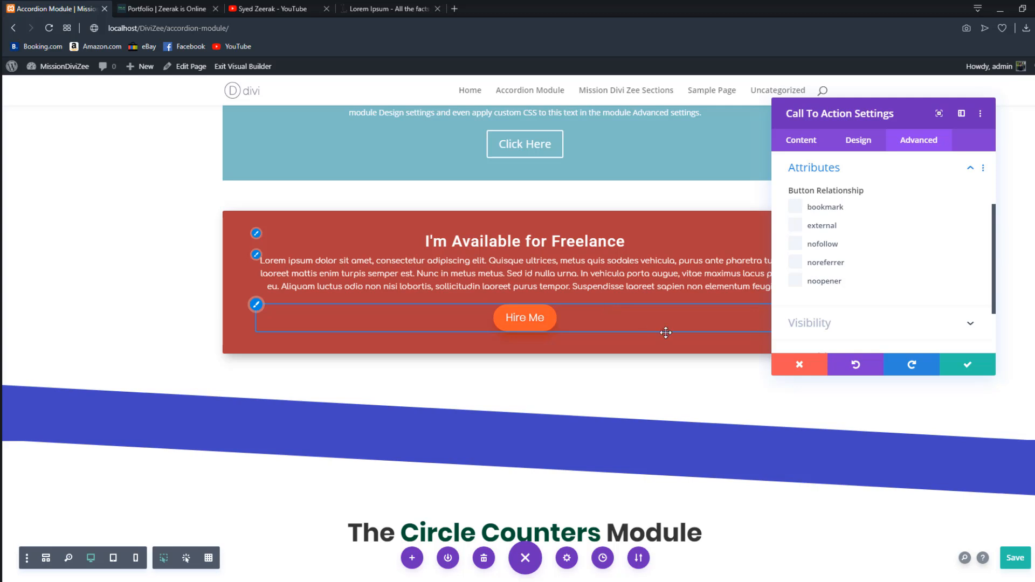
{"action": "left_click", "coordinate": [964, 365]}
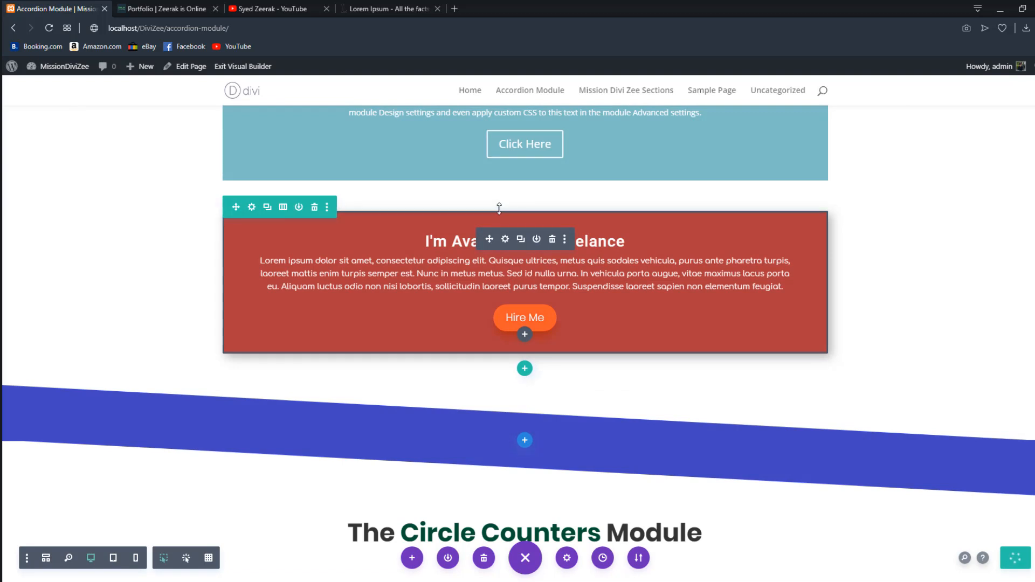
Step: Exit the visual builder and test the freelance call to action's hover scaling and Hire Me link on the live page
{"action": "scroll", "coordinate": [264, 98], "scroll_direction": "up", "scroll_amount": 7}
{"action": "left_click", "coordinate": [253, 70]}
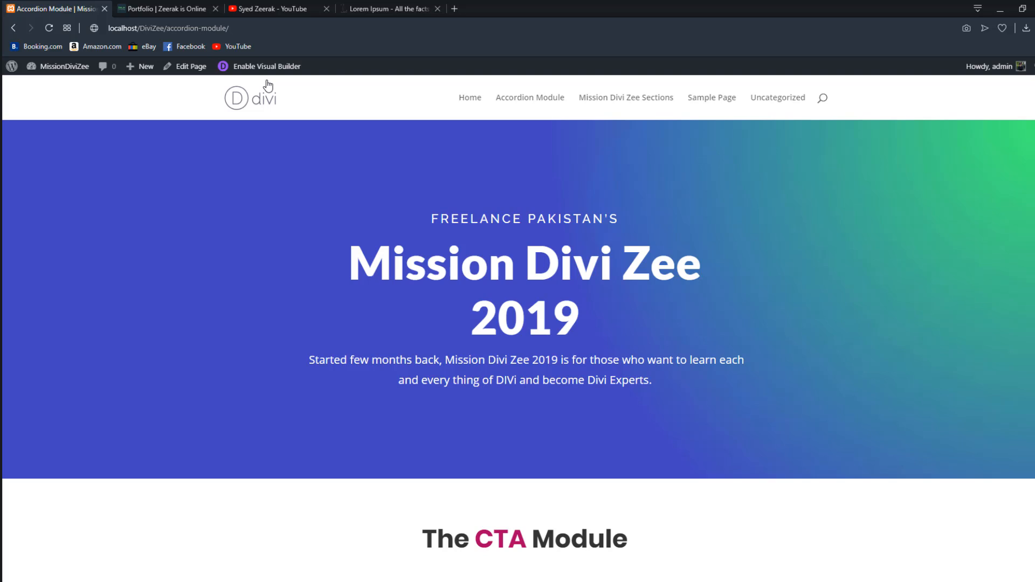
{"action": "scroll", "coordinate": [323, 81], "scroll_direction": "down", "scroll_amount": 5}
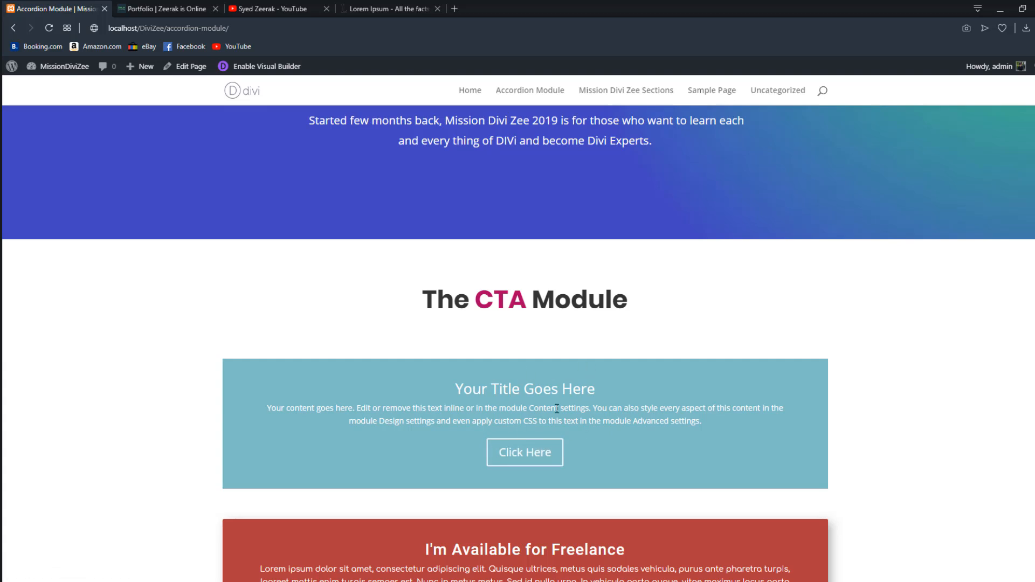
{"action": "scroll", "coordinate": [606, 238], "scroll_direction": "down", "scroll_amount": 5}
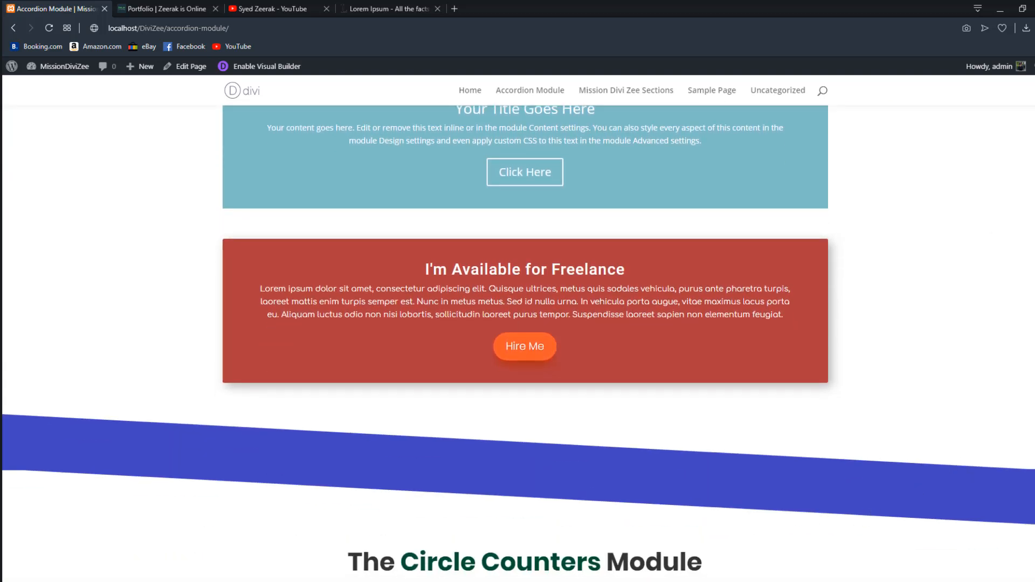
{"action": "scroll", "coordinate": [793, 542], "scroll_direction": "up", "scroll_amount": 1}
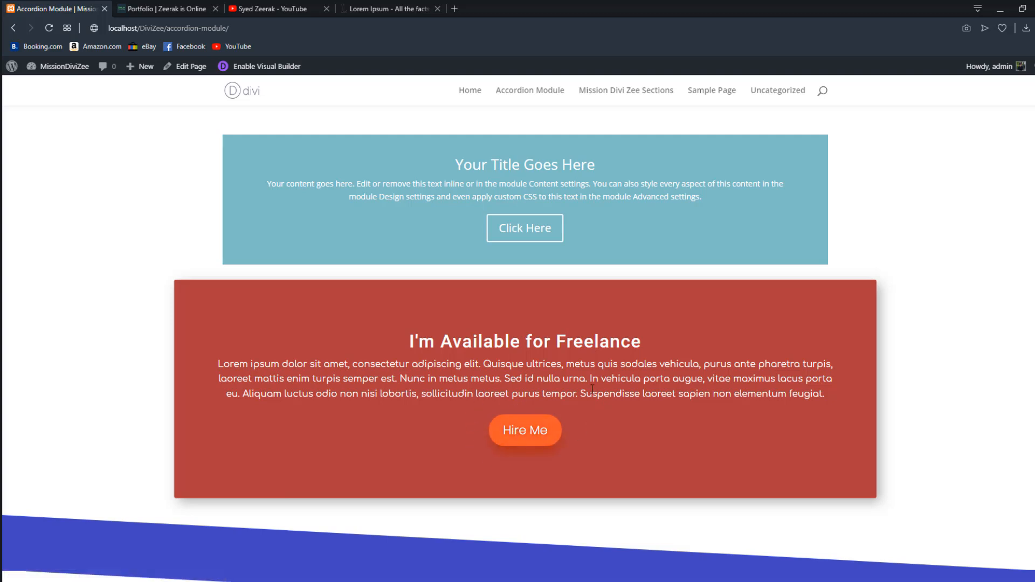
{"action": "left_click", "coordinate": [544, 440]}
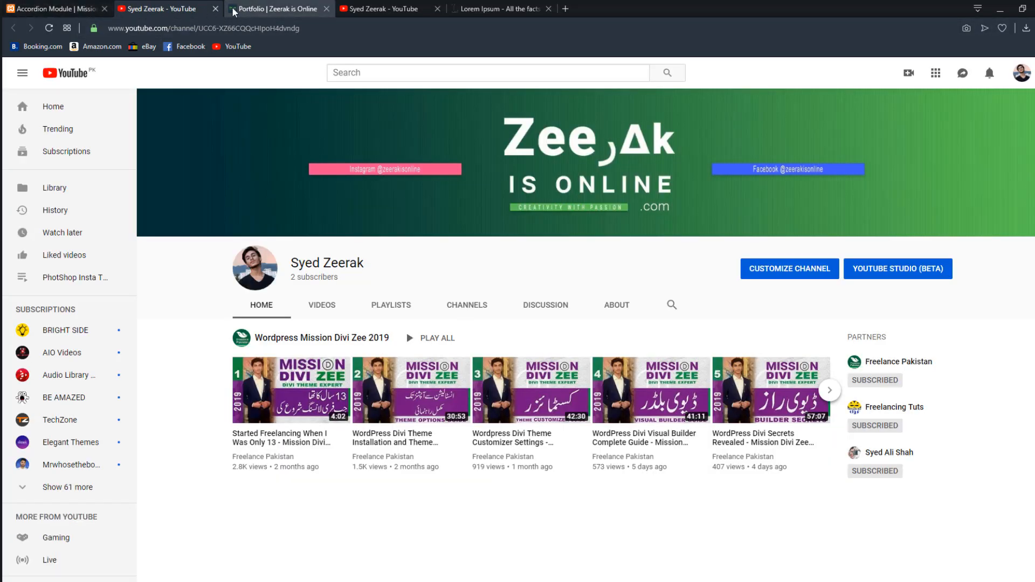
{"action": "left_click", "coordinate": [215, 8]}
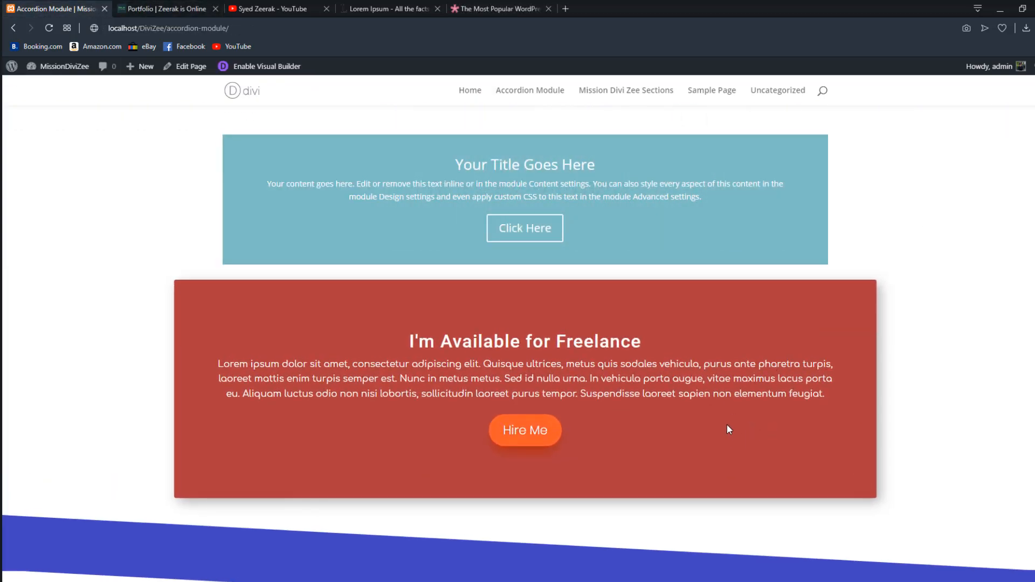
Step: Examine the Elegant Themes home page down to its sign-up call to action, dismissing the notification request
{"action": "left_click", "coordinate": [496, 9]}
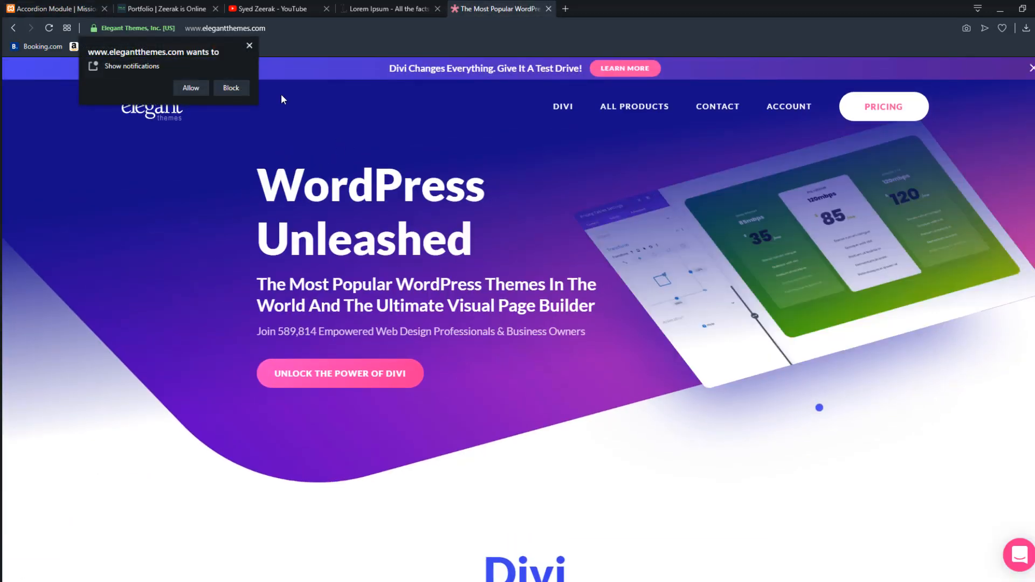
{"action": "left_click", "coordinate": [250, 44]}
{"action": "scroll", "coordinate": [490, 210], "scroll_direction": "down", "scroll_amount": 6}
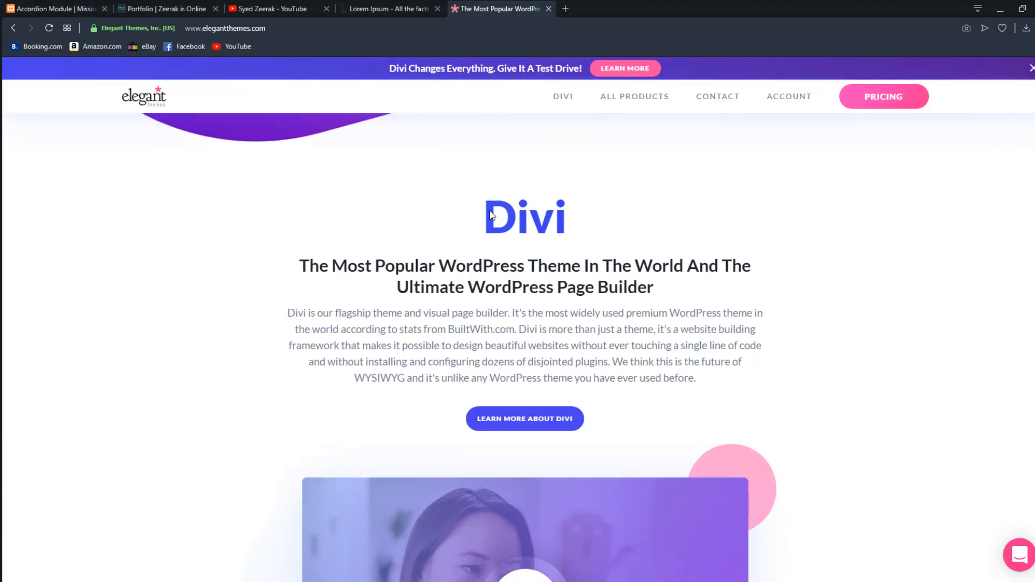
{"action": "scroll", "coordinate": [825, 264], "scroll_direction": "down", "scroll_amount": 15}
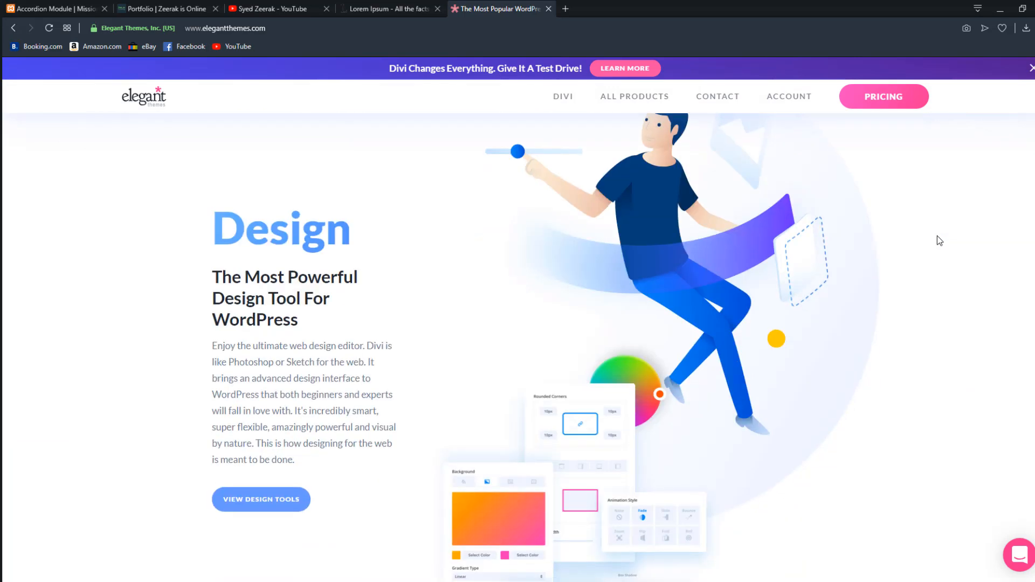
{"action": "scroll", "coordinate": [938, 240], "scroll_direction": "down", "scroll_amount": 15}
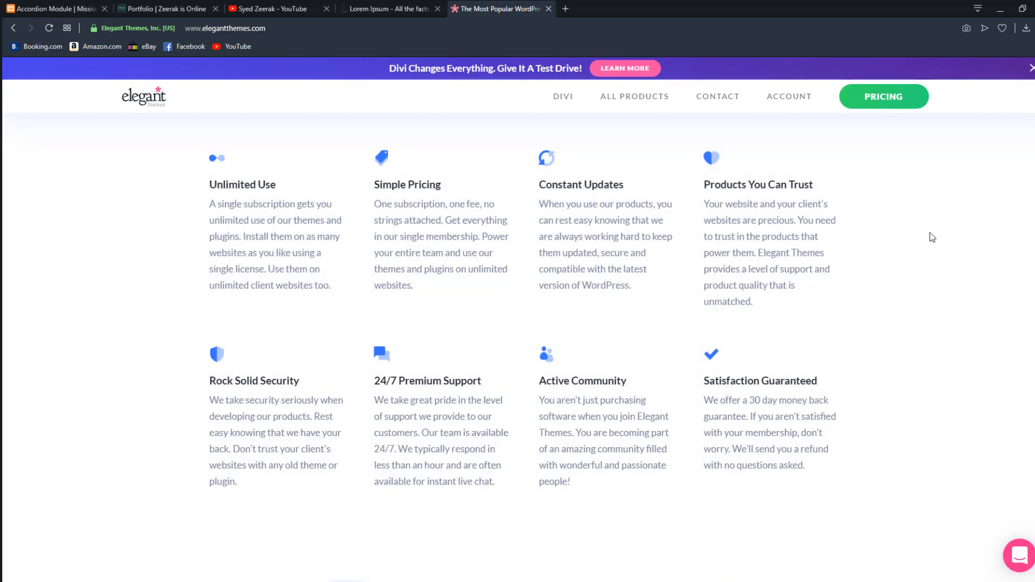
{"action": "scroll", "coordinate": [944, 197], "scroll_direction": "down", "scroll_amount": 1}
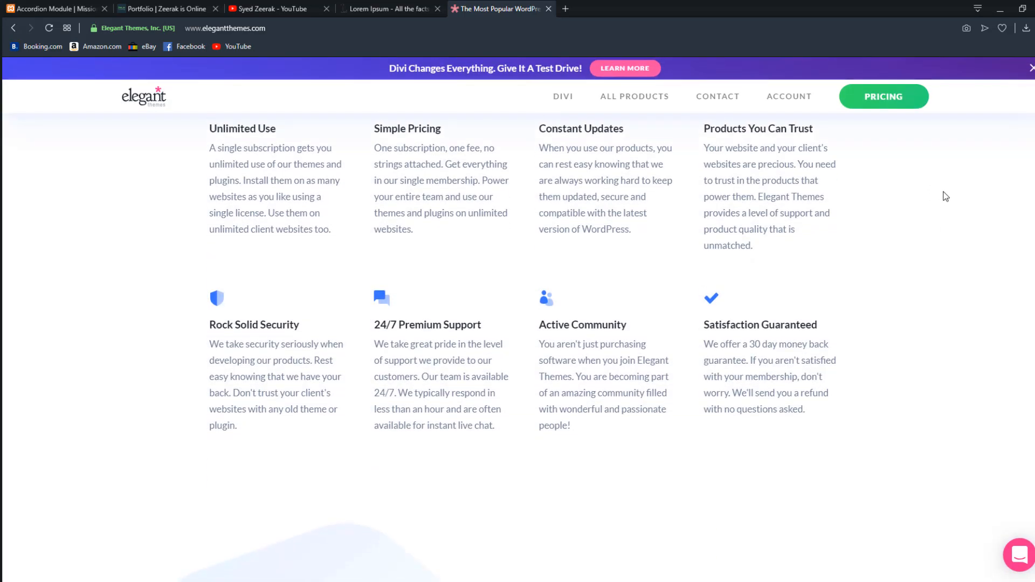
{"action": "scroll", "coordinate": [945, 196], "scroll_direction": "down", "scroll_amount": 3}
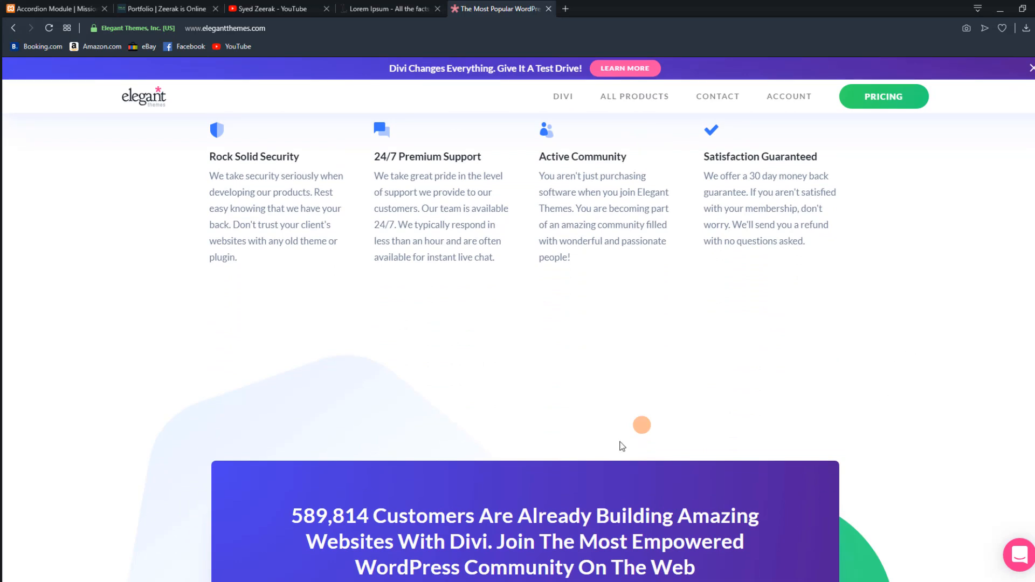
{"action": "scroll", "coordinate": [919, 190], "scroll_direction": "down", "scroll_amount": 4}
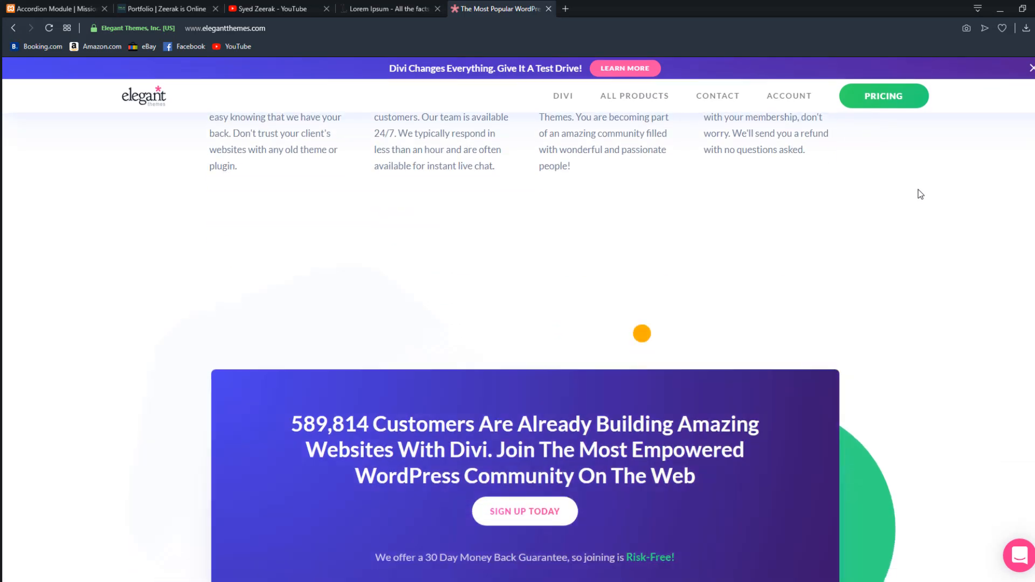
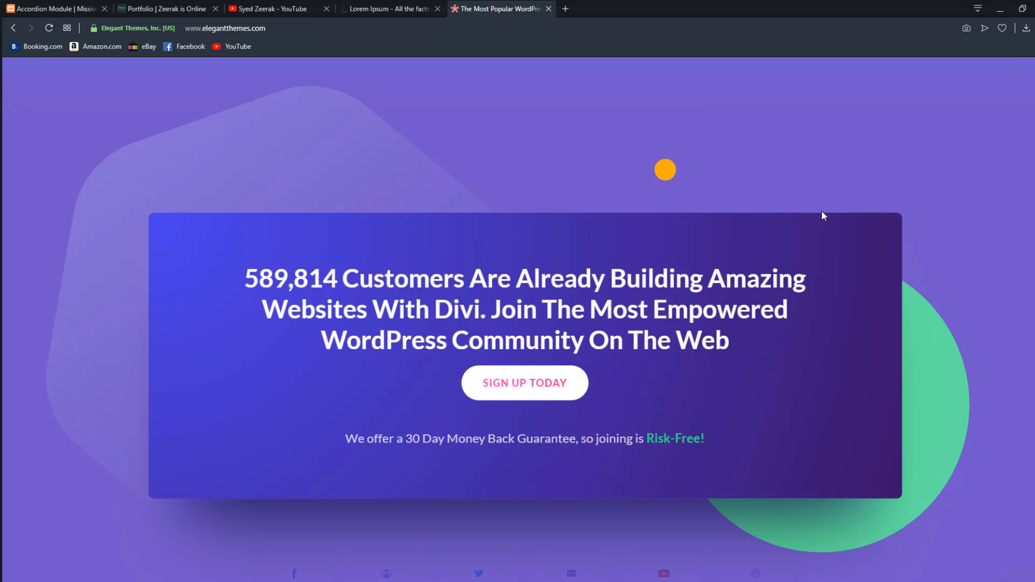
{"action": "scroll", "coordinate": [809, 245], "scroll_direction": "up", "scroll_amount": 3}
{"action": "scroll", "coordinate": [809, 244], "scroll_direction": "up", "scroll_amount": 6}
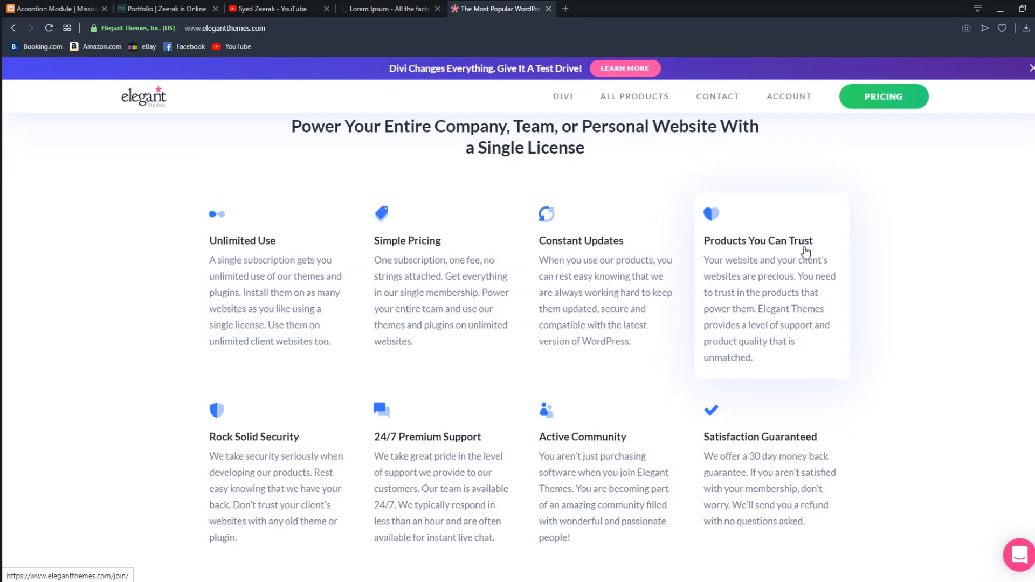
Step: Compare the Elegant Themes sign-up call to action with the feature cards and sections above it
{"action": "scroll", "coordinate": [805, 251], "scroll_direction": "down", "scroll_amount": 7}
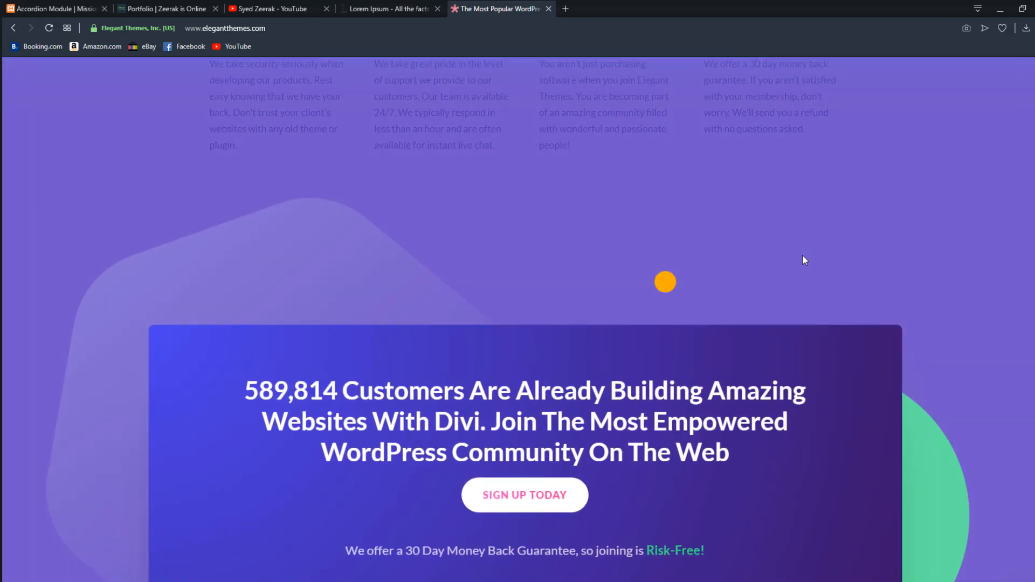
{"action": "scroll", "coordinate": [803, 254], "scroll_direction": "up", "scroll_amount": 10}
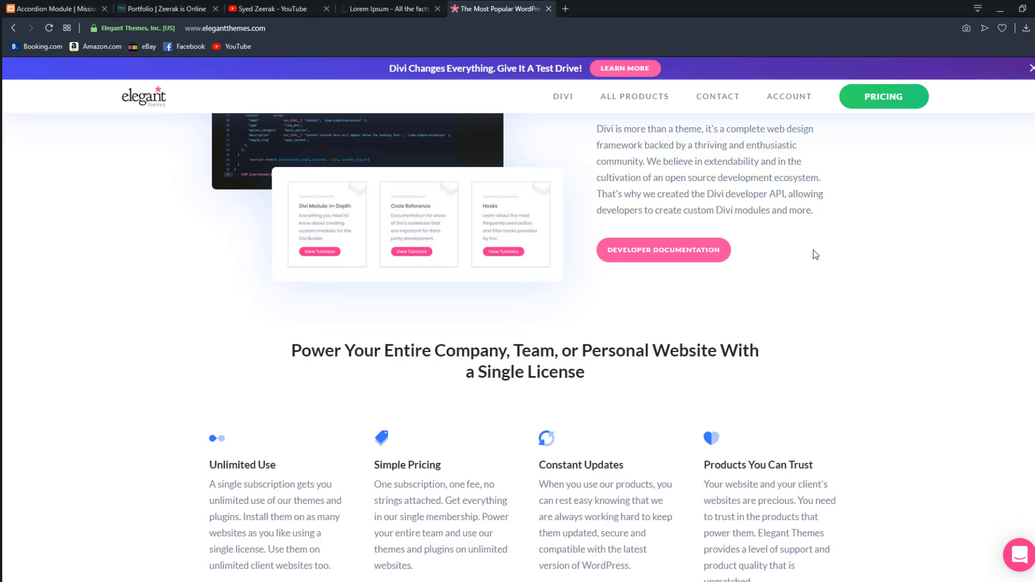
{"action": "scroll", "coordinate": [768, 218], "scroll_direction": "down", "scroll_amount": 6}
{"action": "scroll", "coordinate": [766, 247], "scroll_direction": "down", "scroll_amount": 2}
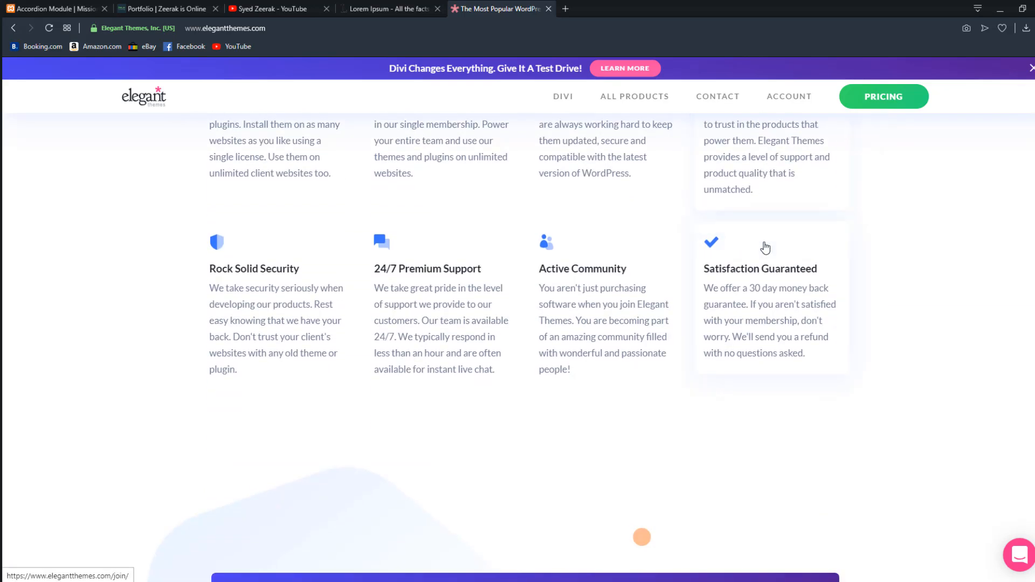
Step: Return to the accordion module page and check the freelance call to action's hover scaling against the default call to action
{"action": "left_click", "coordinate": [56, 9]}
{"action": "scroll", "coordinate": [513, 204], "scroll_direction": "up", "scroll_amount": 3}
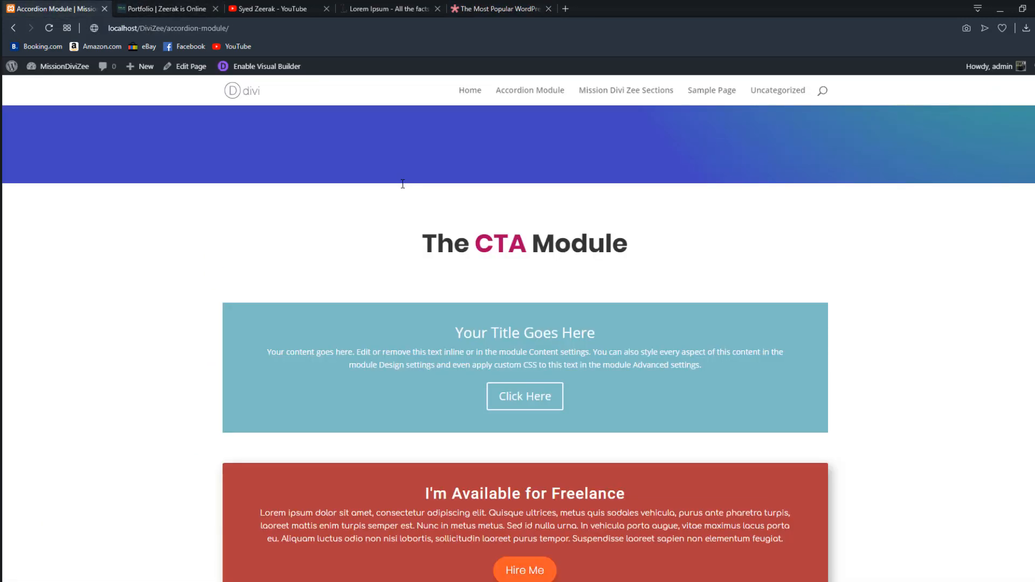
{"action": "scroll", "coordinate": [610, 301], "scroll_direction": "down", "scroll_amount": 2}
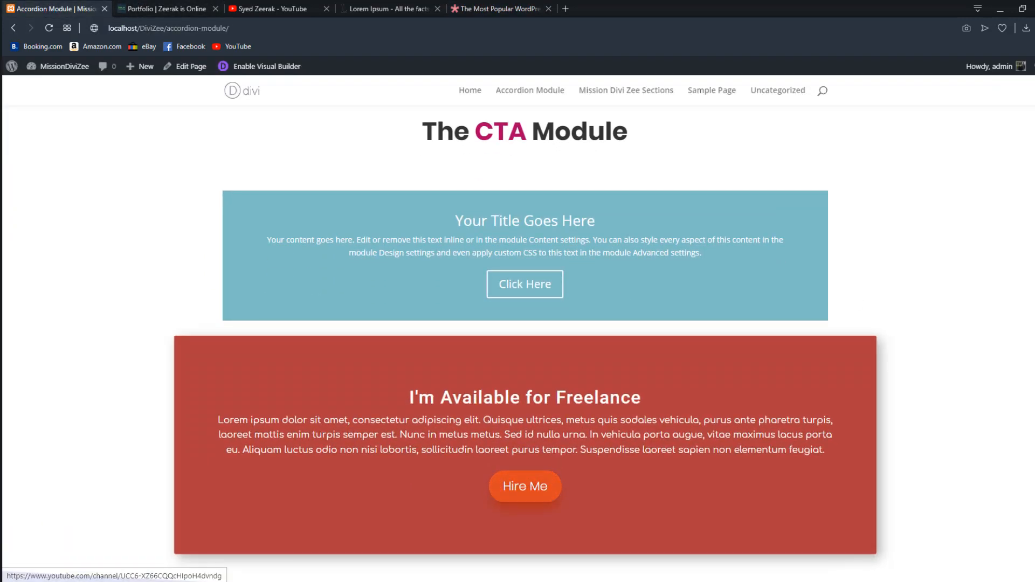
{"action": "scroll", "coordinate": [874, 220], "scroll_direction": "down", "scroll_amount": 1}
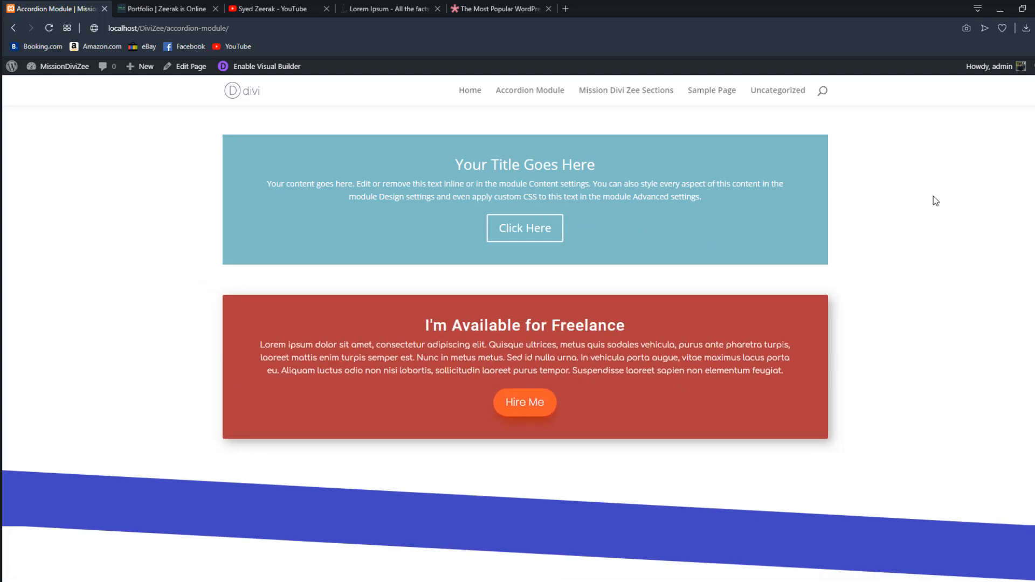
Step: Enable the visual builder and add a single-column row with a Circle Counter module below the three existing circle counters
{"action": "scroll", "coordinate": [938, 194], "scroll_direction": "up", "scroll_amount": 5}
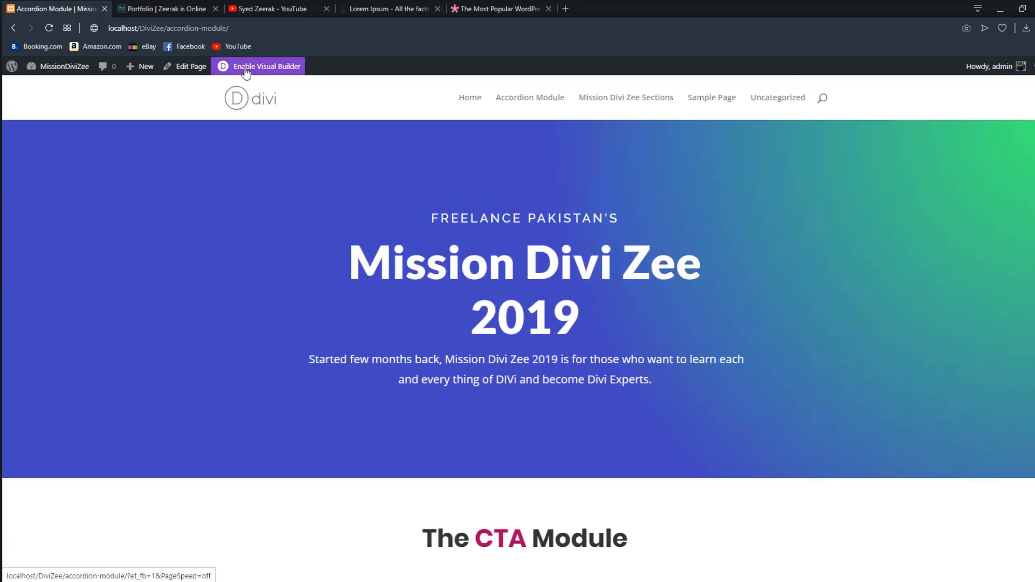
{"action": "left_click", "coordinate": [246, 67]}
{"action": "scroll", "coordinate": [717, 202], "scroll_direction": "down", "scroll_amount": 4}
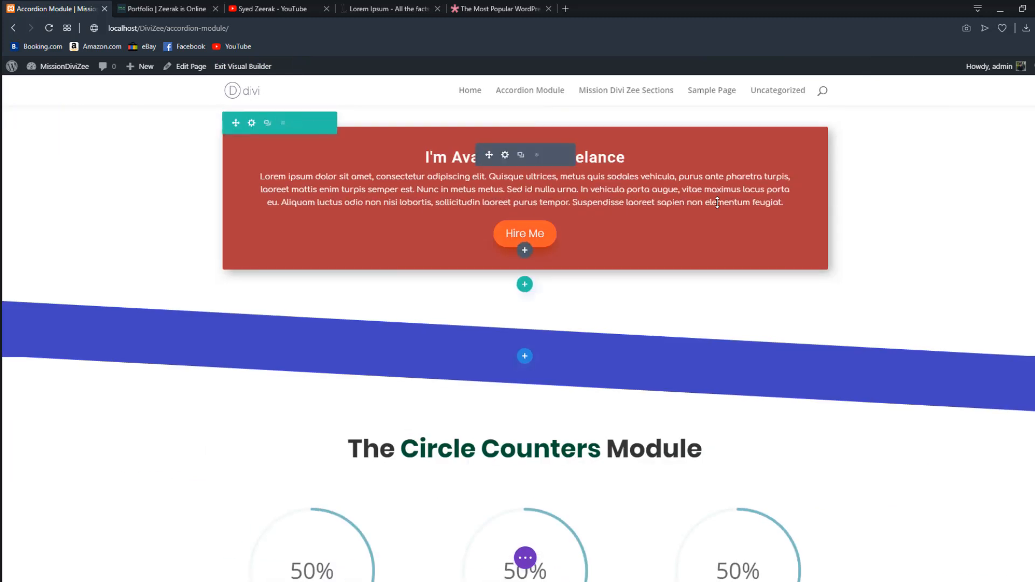
{"action": "scroll", "coordinate": [693, 226], "scroll_direction": "down", "scroll_amount": 3}
{"action": "scroll", "coordinate": [444, 282], "scroll_direction": "up", "scroll_amount": 1}
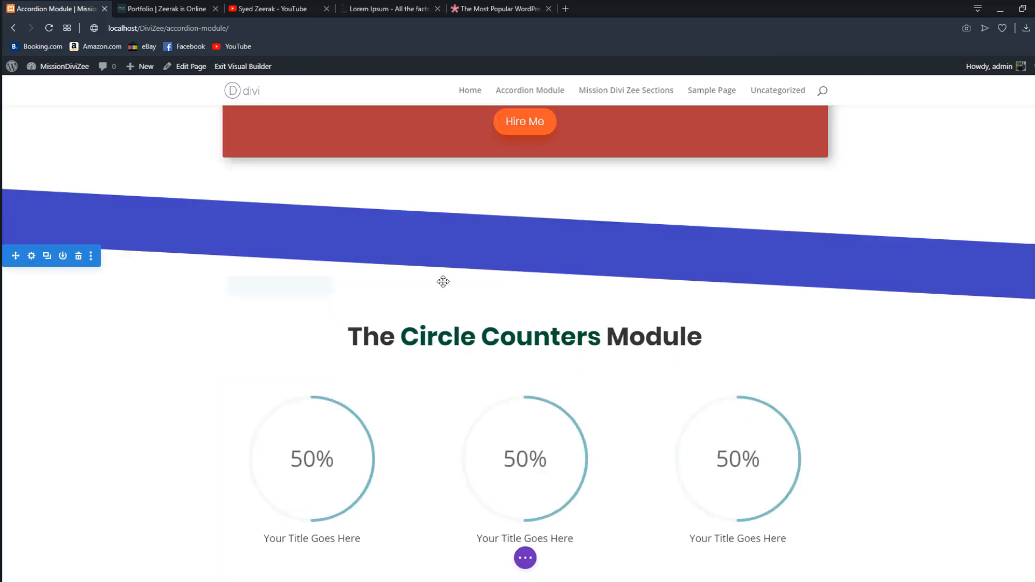
{"action": "scroll", "coordinate": [444, 282], "scroll_direction": "down", "scroll_amount": 2}
{"action": "scroll", "coordinate": [445, 284], "scroll_direction": "down", "scroll_amount": 1}
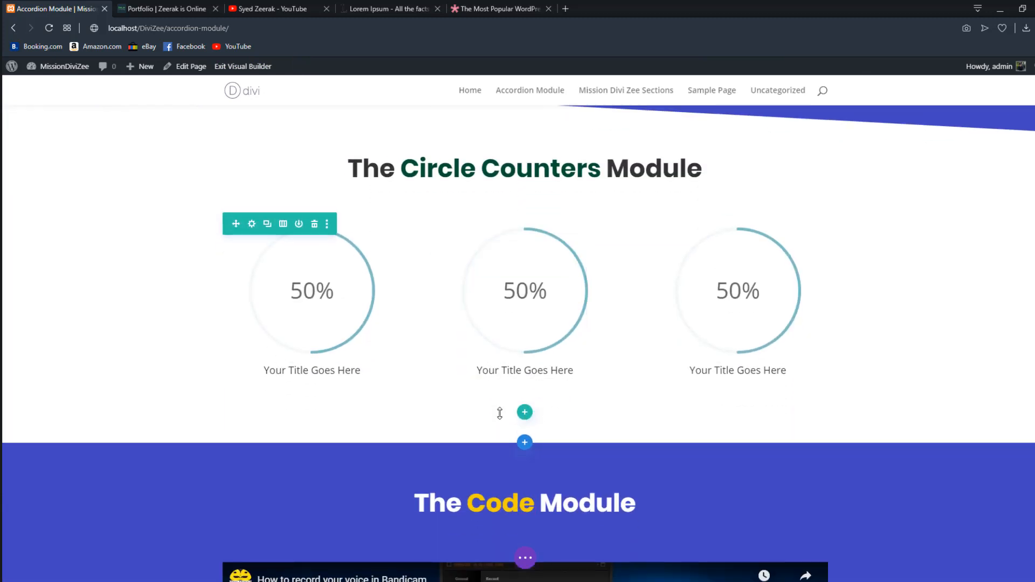
{"action": "left_click", "coordinate": [525, 412]}
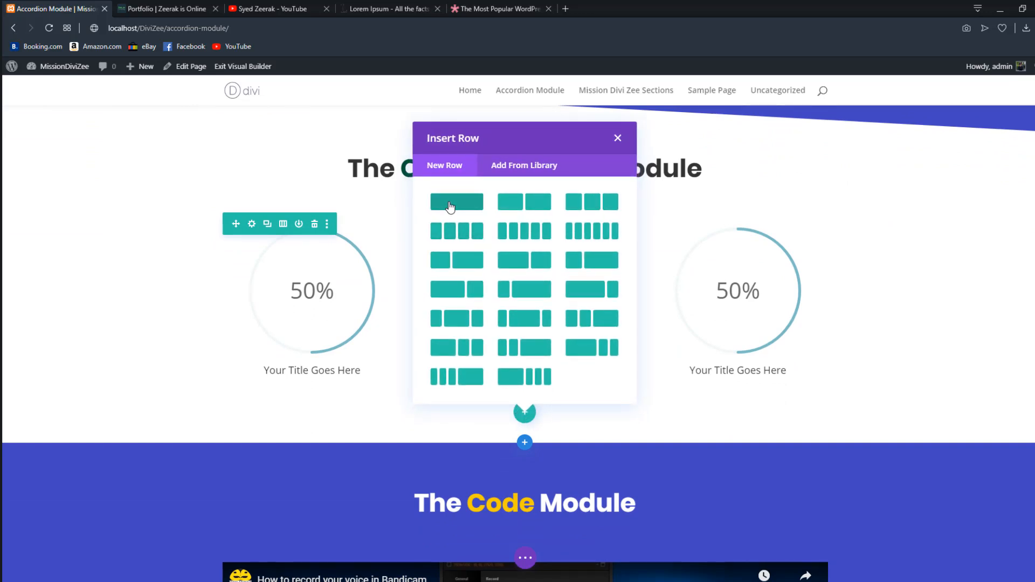
{"action": "left_click", "coordinate": [450, 207]}
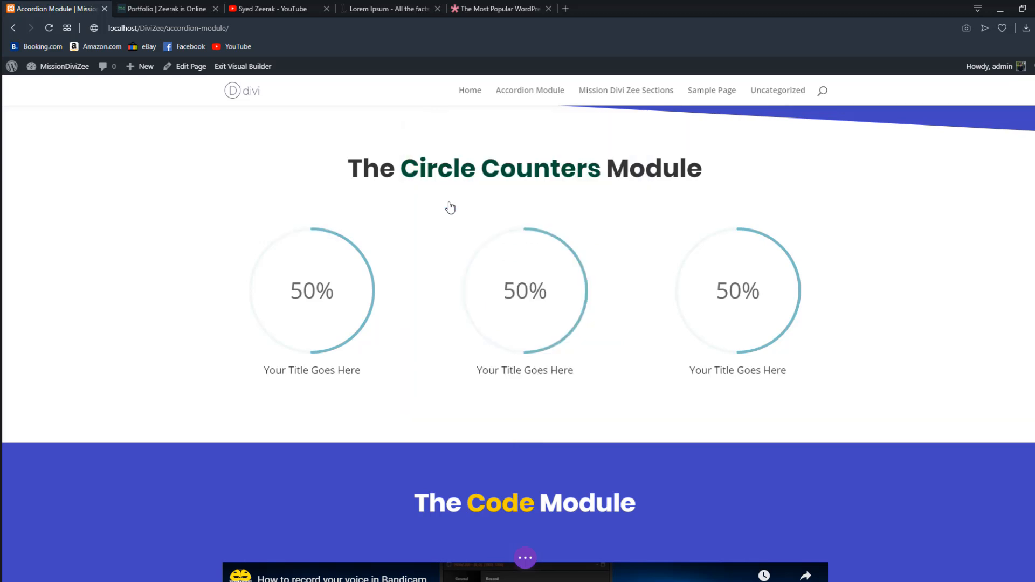
{"action": "left_click", "coordinate": [548, 318]}
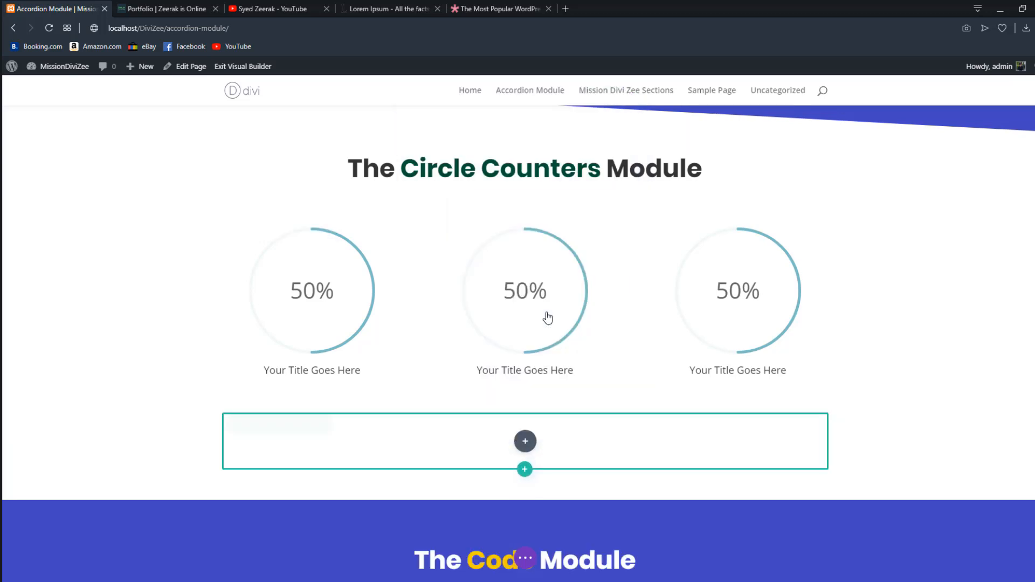
Step: Title the new circle counter "My Percentage in Computer Science" and set its number to 95
{"action": "scroll", "coordinate": [551, 263], "scroll_direction": "down", "scroll_amount": 1}
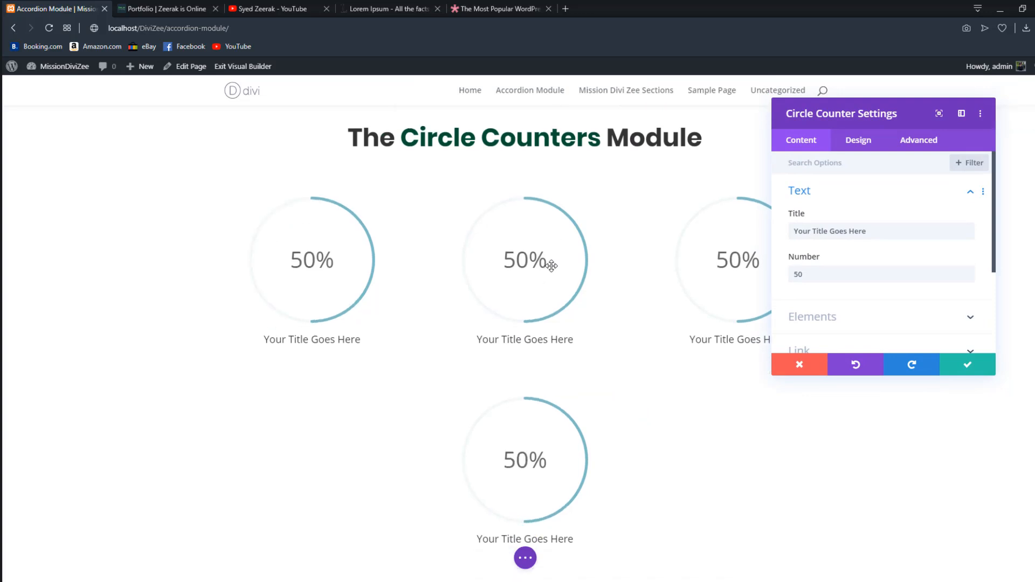
{"action": "left_click_drag", "start_coordinate": [832, 120], "coordinate": [307, 132]}
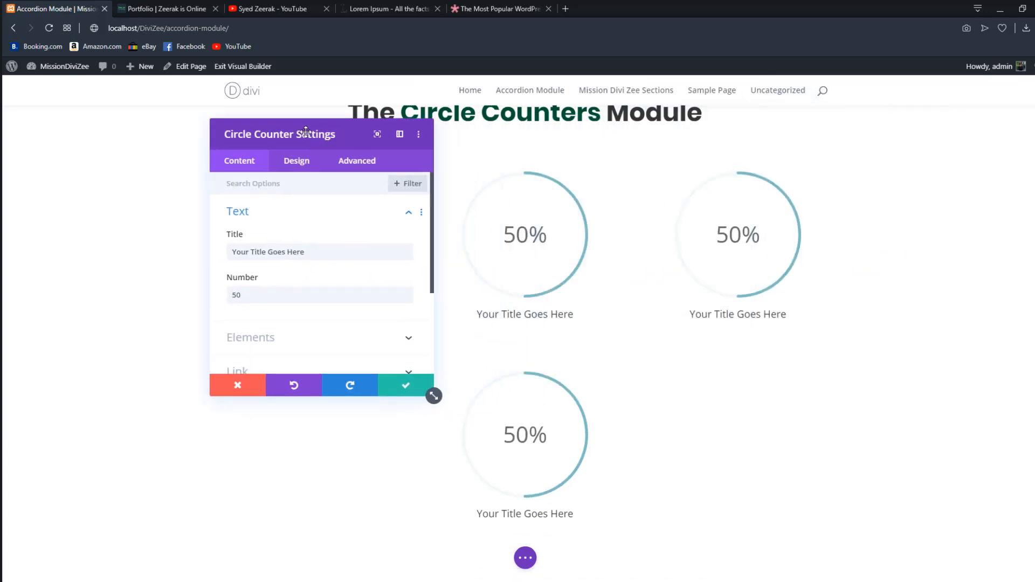
{"action": "scroll", "coordinate": [296, 289], "scroll_direction": "down", "scroll_amount": 3}
{"action": "scroll", "coordinate": [296, 291], "scroll_direction": "up", "scroll_amount": 3}
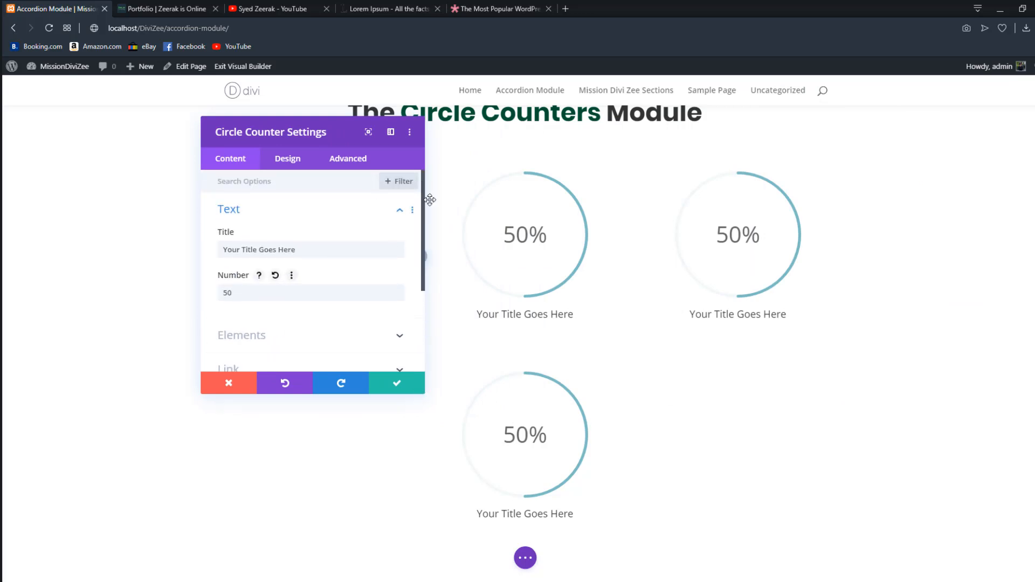
{"action": "triple_click", "coordinate": [310, 252]}
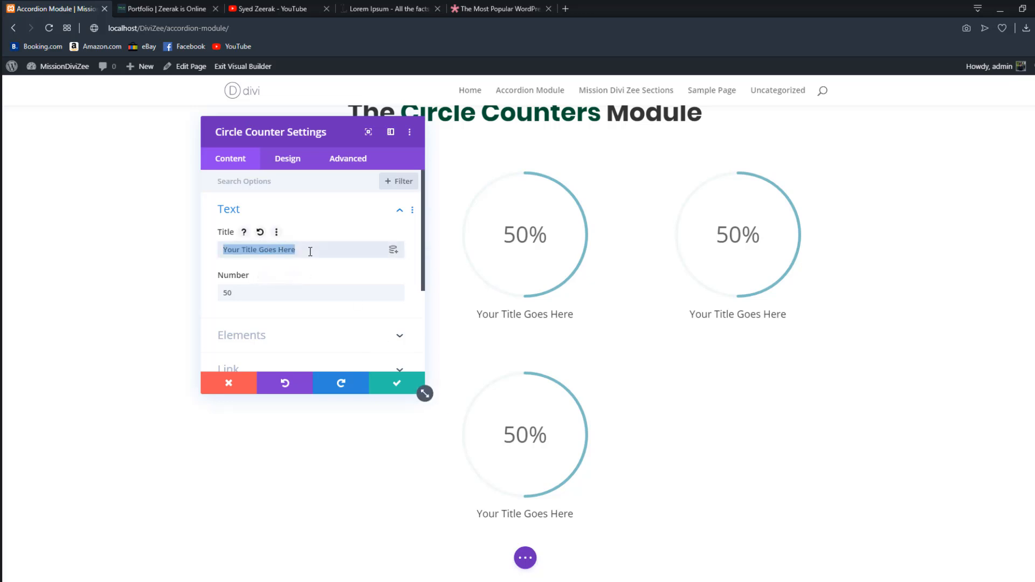
{"action": "type", "text": "My Perecentage"}
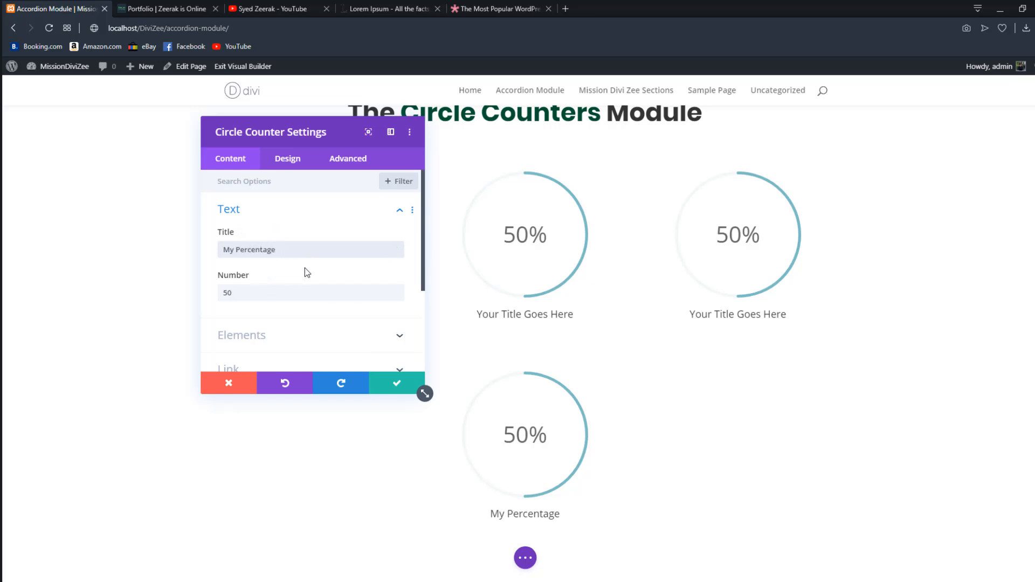
{"action": "type", "text": "in Computer "}
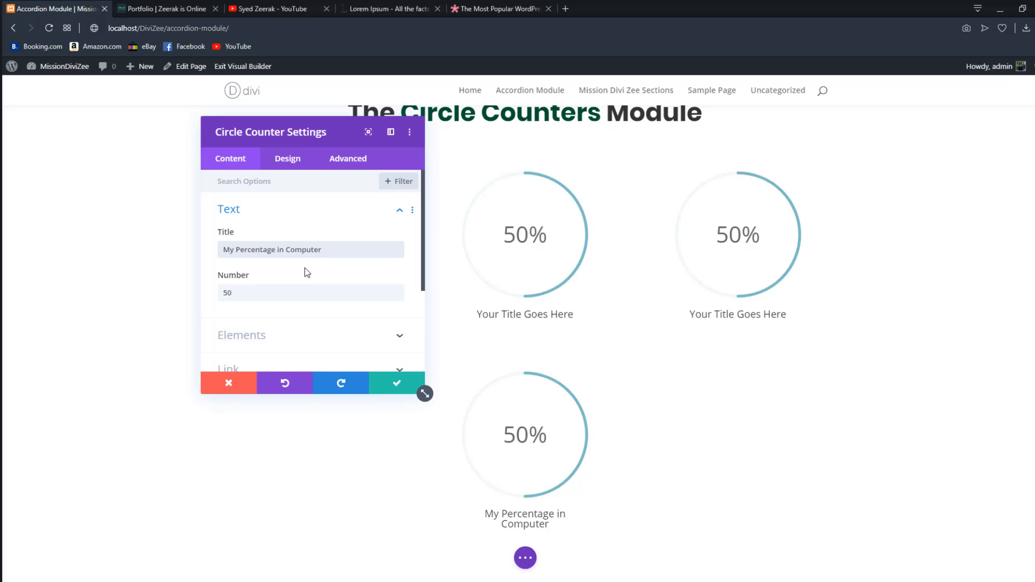
{"action": "type", "text": "Science"}
{"action": "left_click_drag", "start_coordinate": [294, 292], "coordinate": [208, 293]}
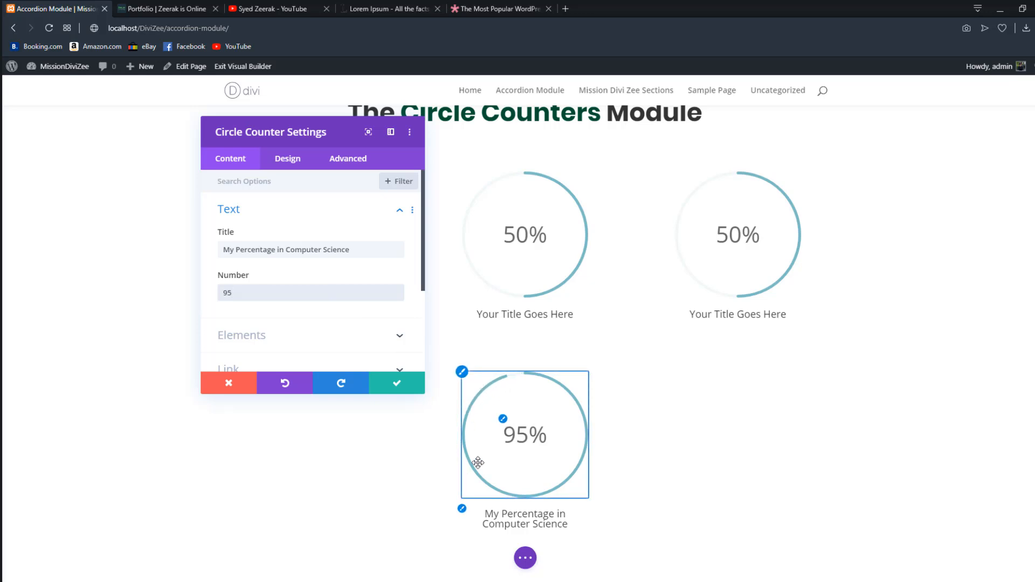
Step: Try the new circle counter without its percent sign, restore the sign, and review the module link options
{"action": "left_click_drag", "start_coordinate": [340, 131], "coordinate": [797, 131]}
{"action": "scroll", "coordinate": [725, 227], "scroll_direction": "down", "scroll_amount": 2}
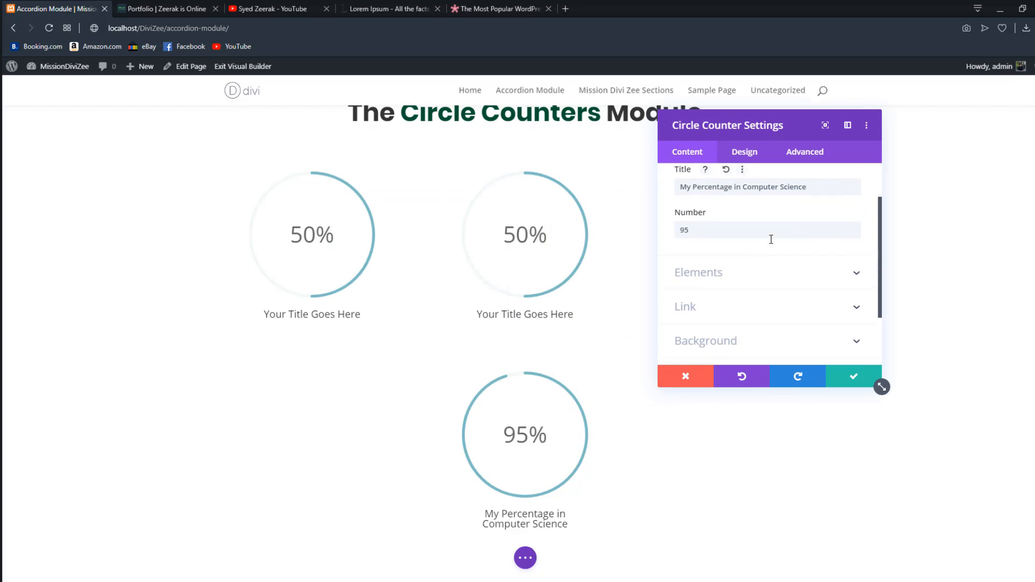
{"action": "left_click", "coordinate": [720, 275]}
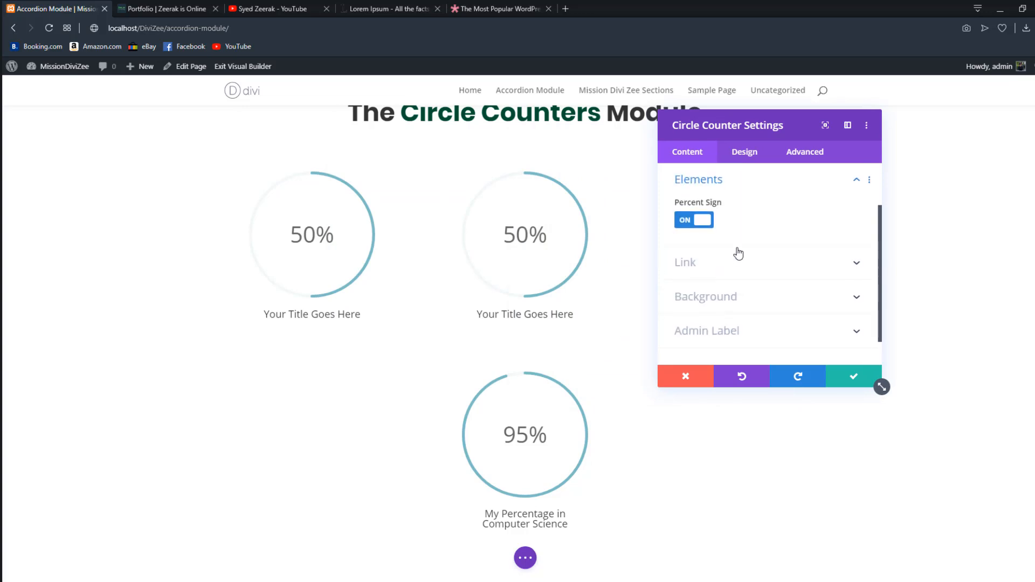
{"action": "left_click", "coordinate": [690, 231]}
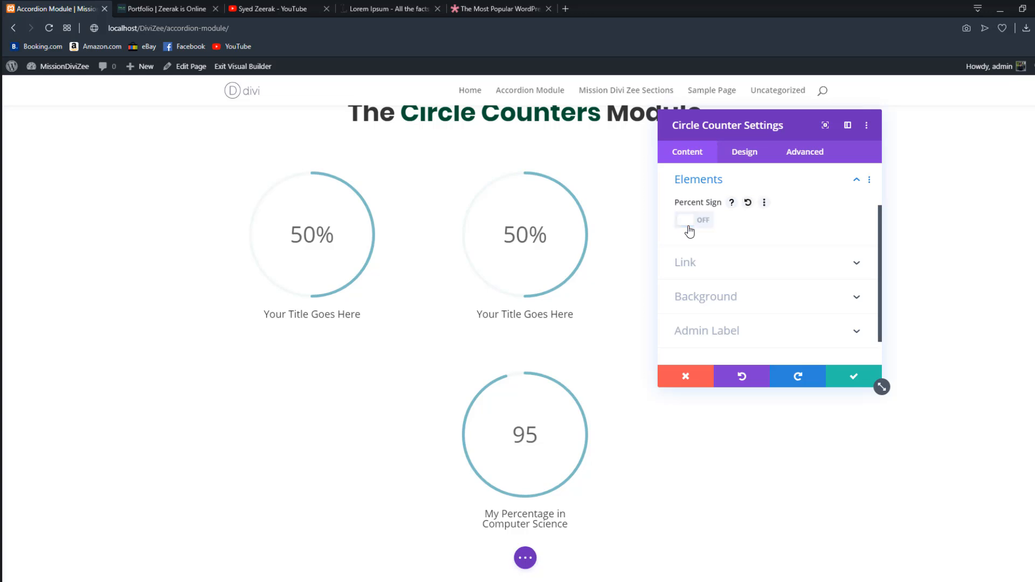
{"action": "left_click", "coordinate": [693, 221]}
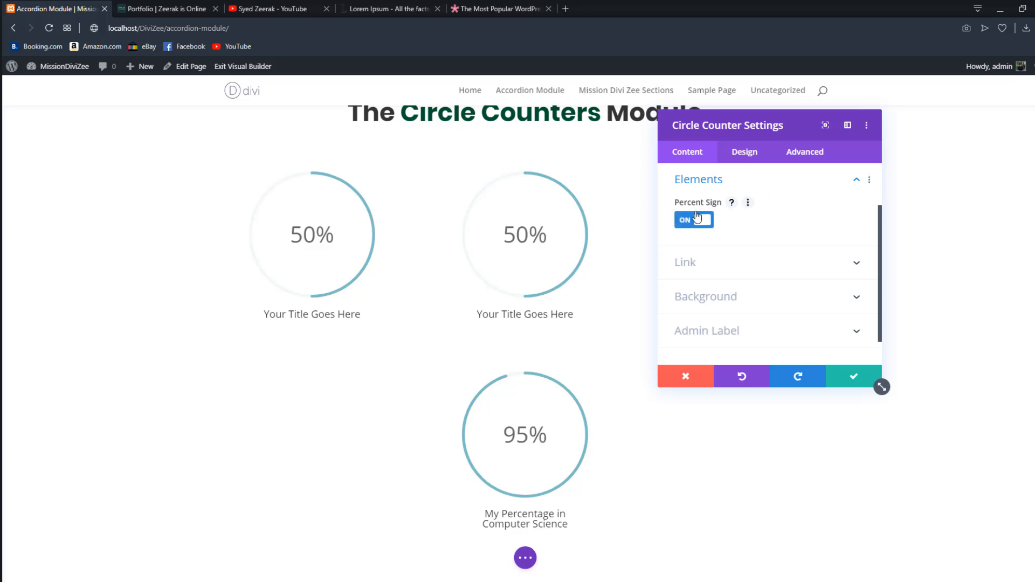
{"action": "left_click", "coordinate": [708, 261]}
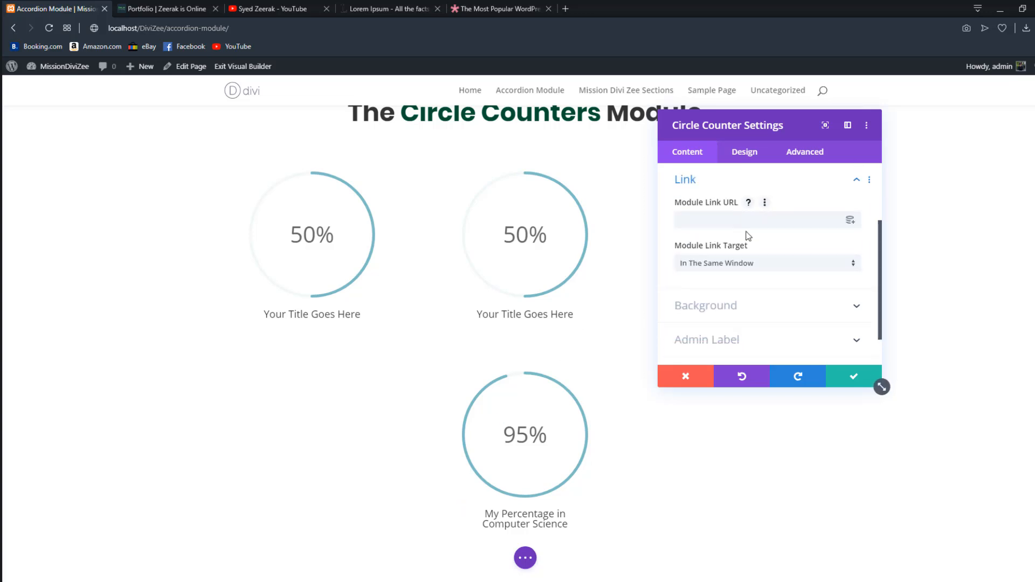
{"action": "scroll", "coordinate": [750, 235], "scroll_direction": "down", "scroll_amount": 1}
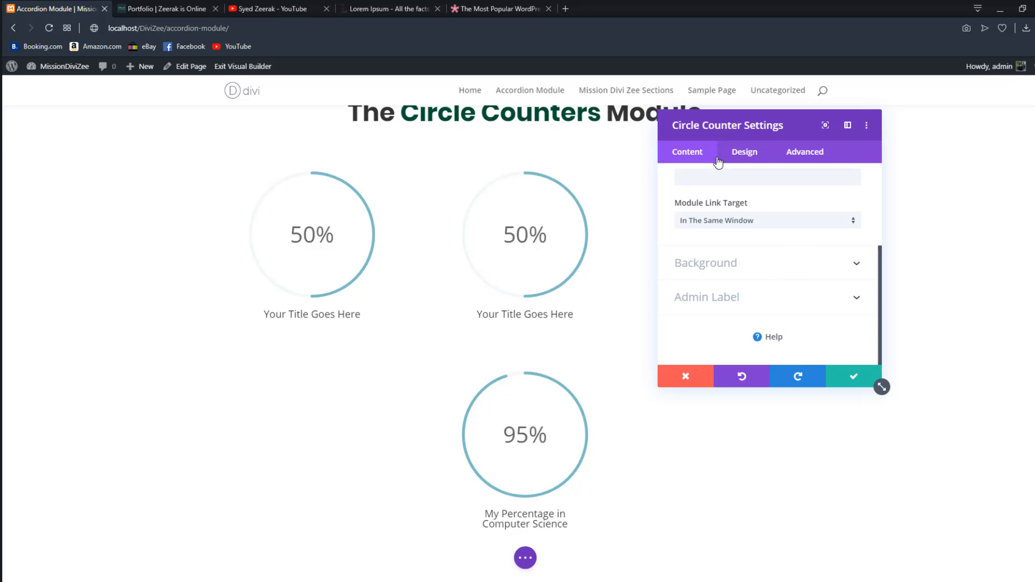
Step: Set the new counter's circle color to the bright orange from the recent colors, after trying green #27d800
{"action": "left_click", "coordinate": [747, 157]}
{"action": "left_click", "coordinate": [693, 208]}
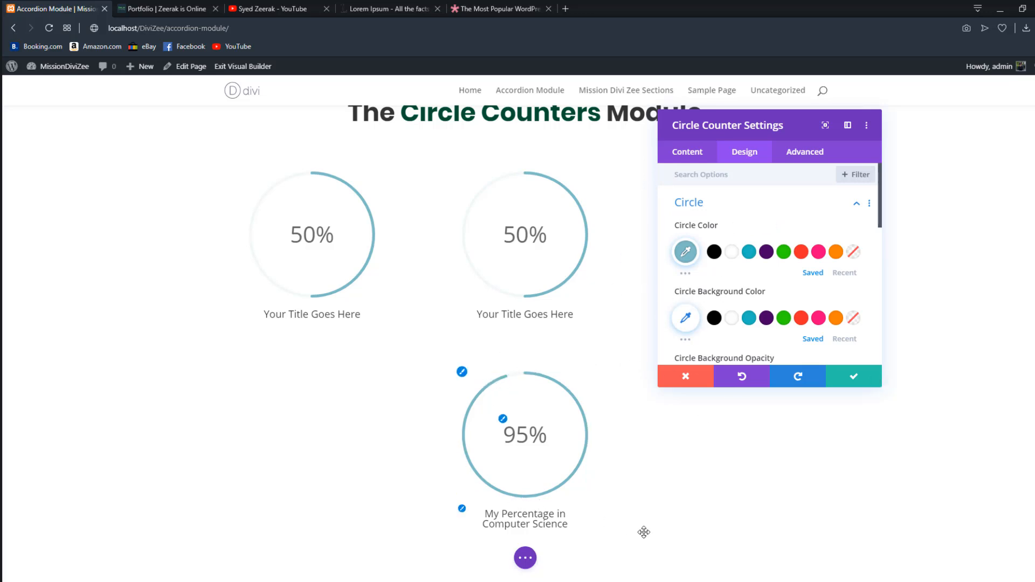
{"action": "left_click", "coordinate": [784, 253]}
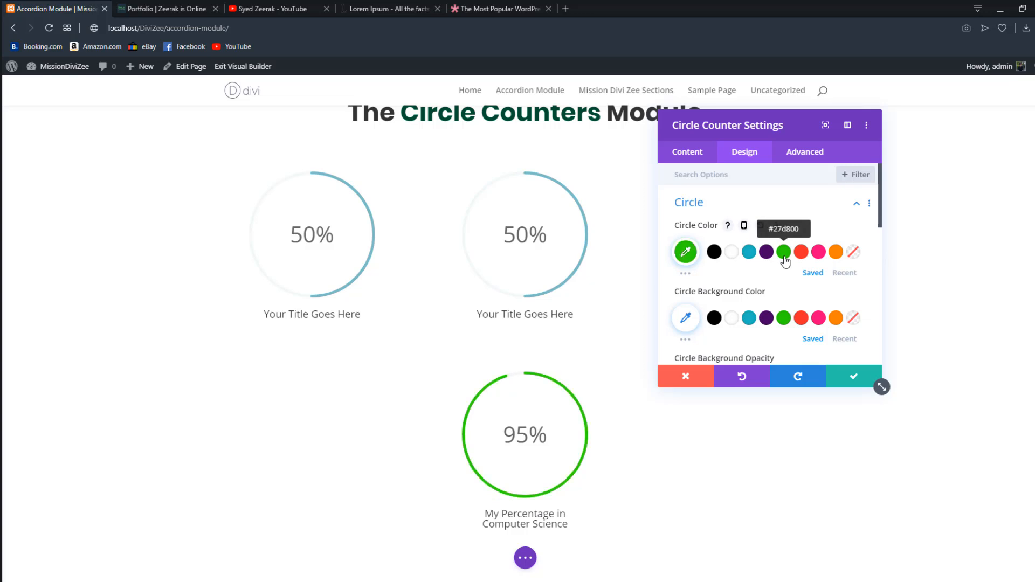
{"action": "left_click", "coordinate": [843, 274]}
{"action": "left_click", "coordinate": [783, 252]}
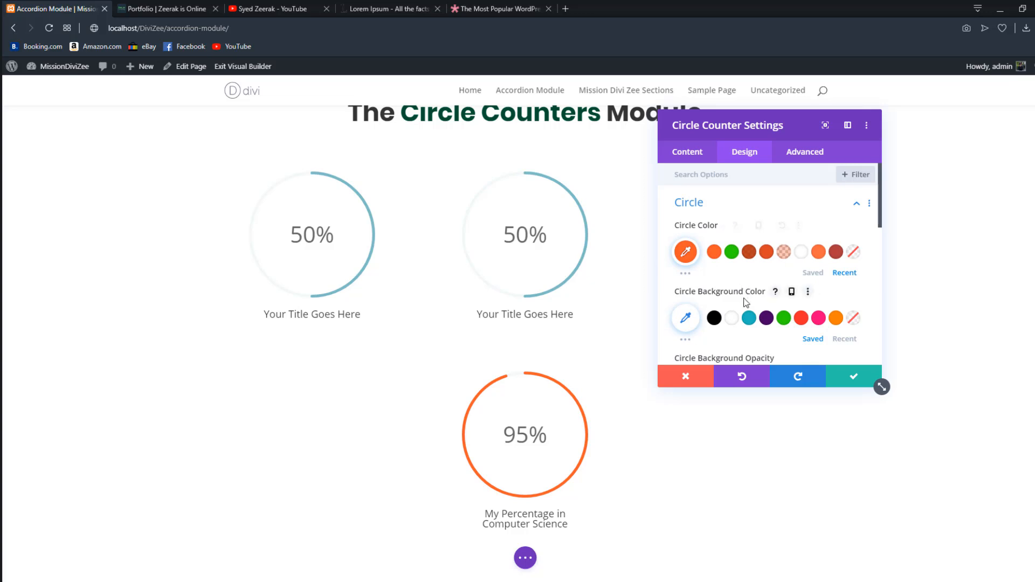
Step: Try teal and green #27d800 as the circle background color, and reset it to the default
{"action": "left_click", "coordinate": [750, 319]}
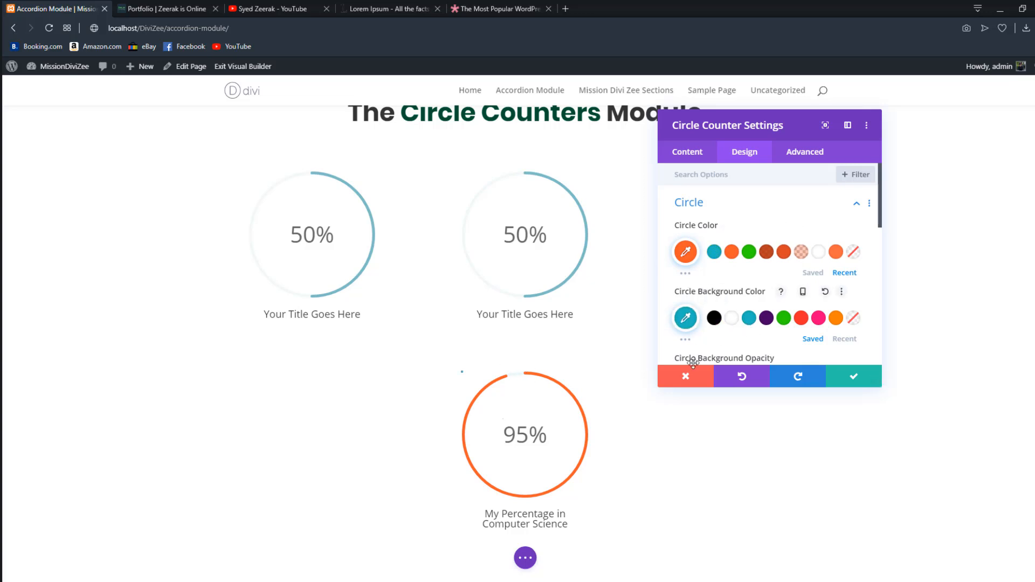
{"action": "scroll", "coordinate": [569, 360], "scroll_direction": "down", "scroll_amount": 1}
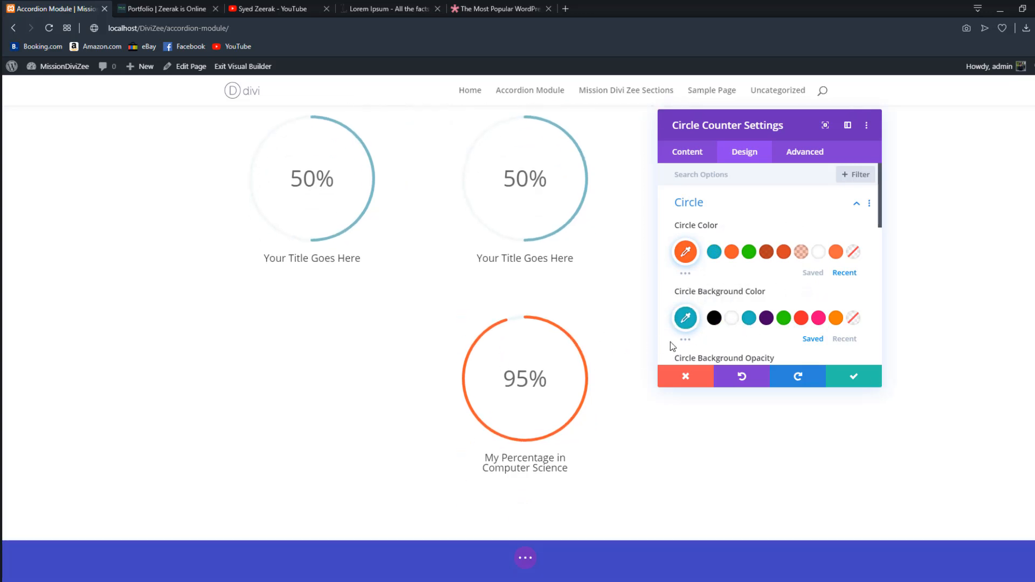
{"action": "left_click", "coordinate": [784, 318]}
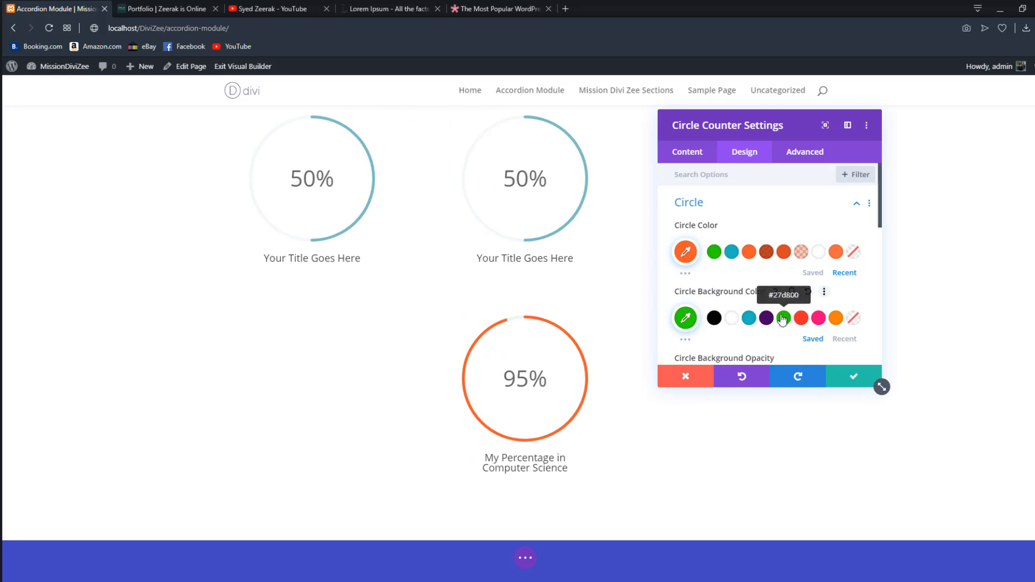
{"action": "left_click", "coordinate": [807, 291]}
Step: Set the new counter's circle background color to the saved teal
{"action": "scroll", "coordinate": [698, 262], "scroll_direction": "down", "scroll_amount": 2}
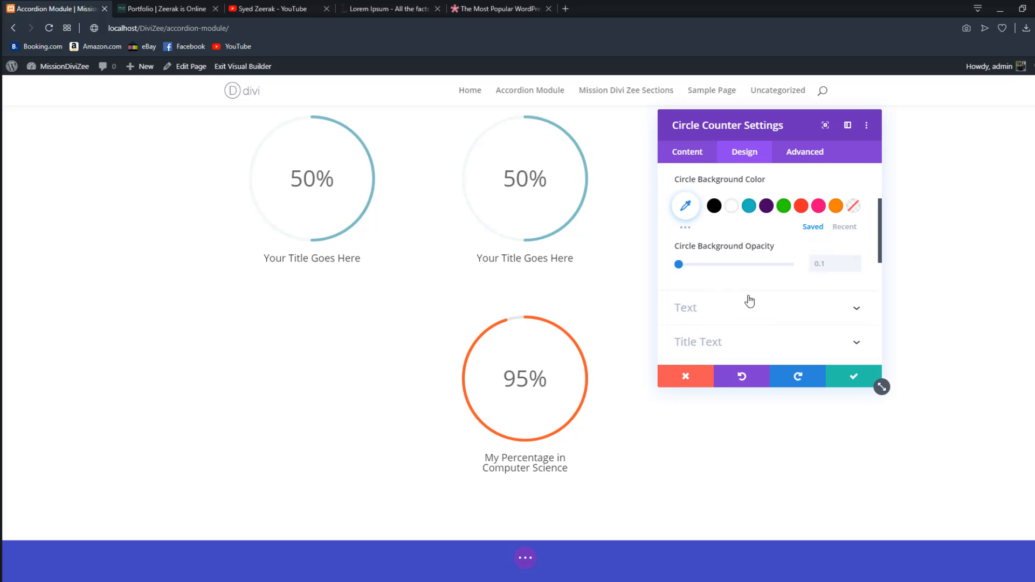
{"action": "scroll", "coordinate": [750, 298], "scroll_direction": "up", "scroll_amount": 1}
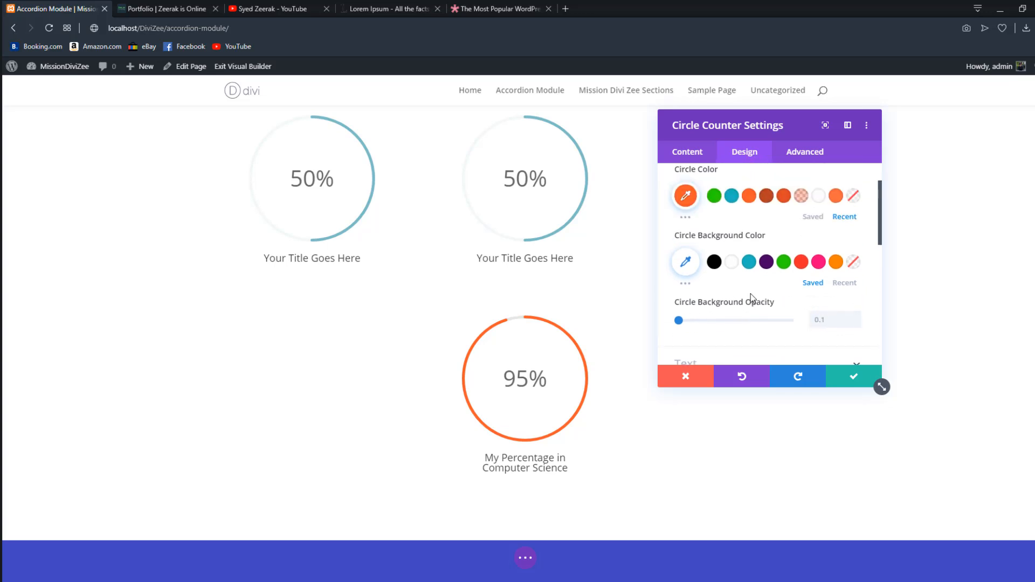
{"action": "left_click", "coordinate": [749, 262]}
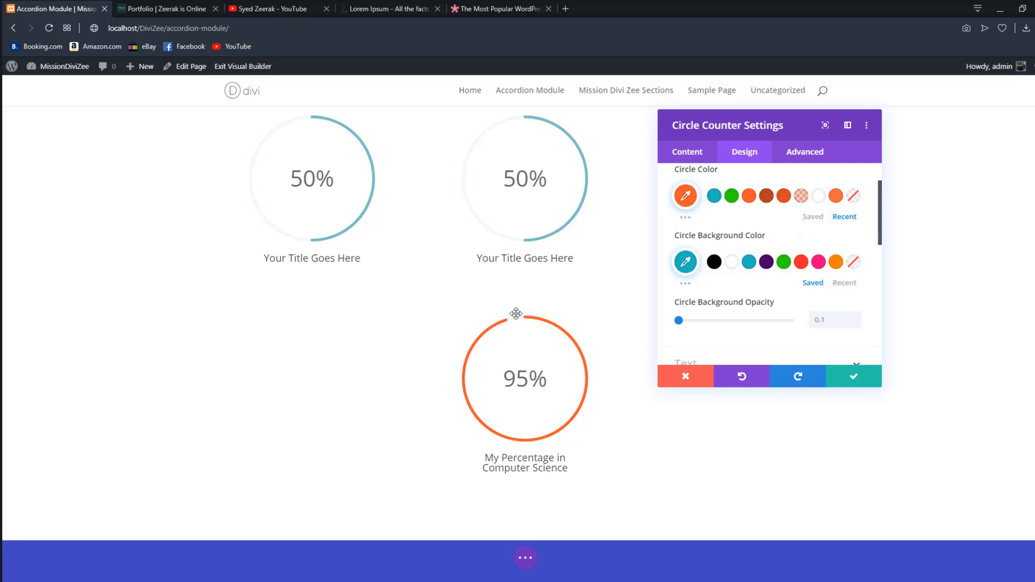
Step: Try purple #470063 as the new counter's circle background color with the background opacity raised to 1
{"action": "double_click", "coordinate": [855, 317]}
{"action": "double_click", "coordinate": [855, 318]}
{"action": "left_click", "coordinate": [766, 263]}
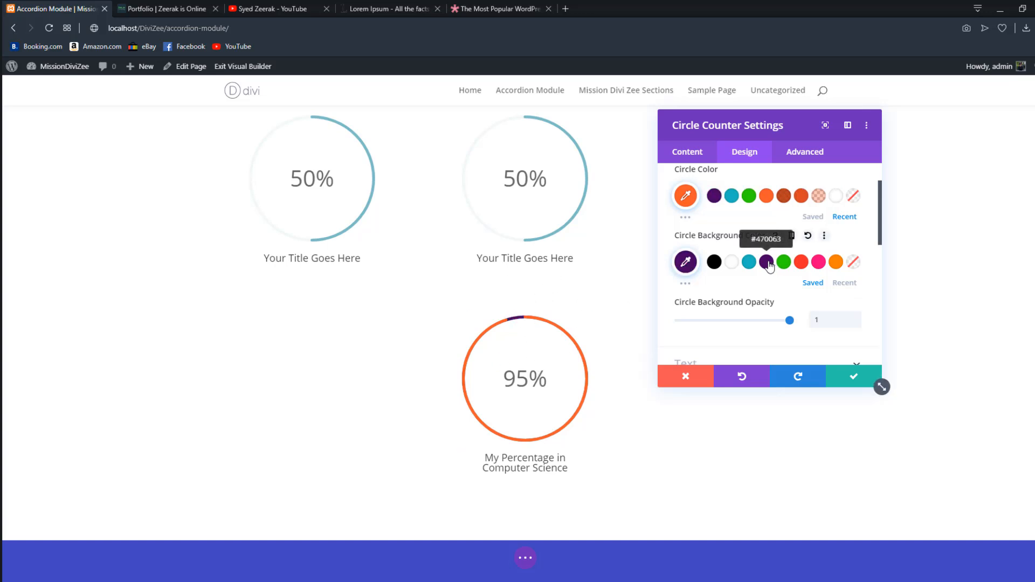
Step: Set the circle background color to the darker orange from the recent colors and lower its opacity to 0.2
{"action": "left_click", "coordinate": [842, 283]}
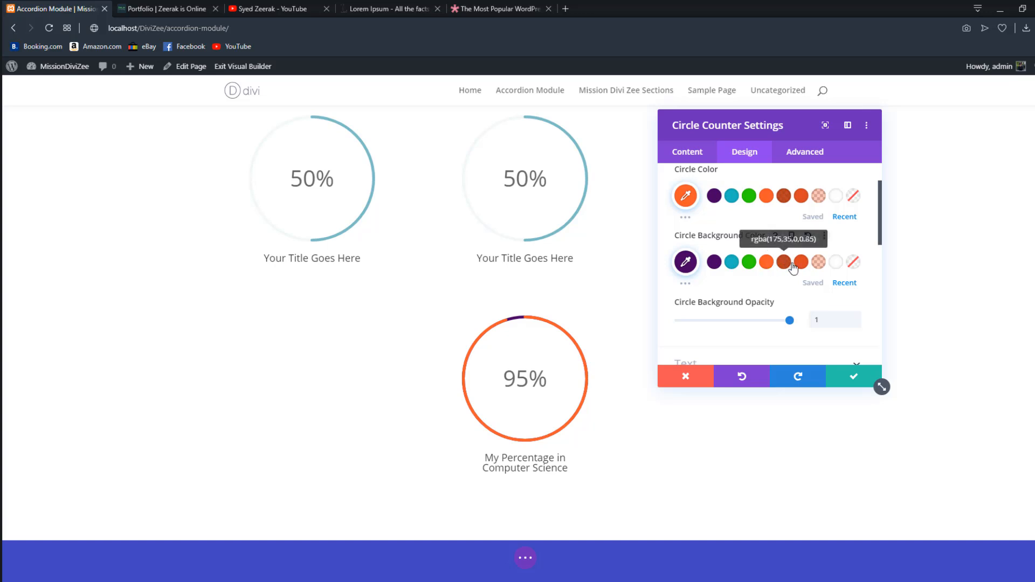
{"action": "left_click", "coordinate": [802, 266]}
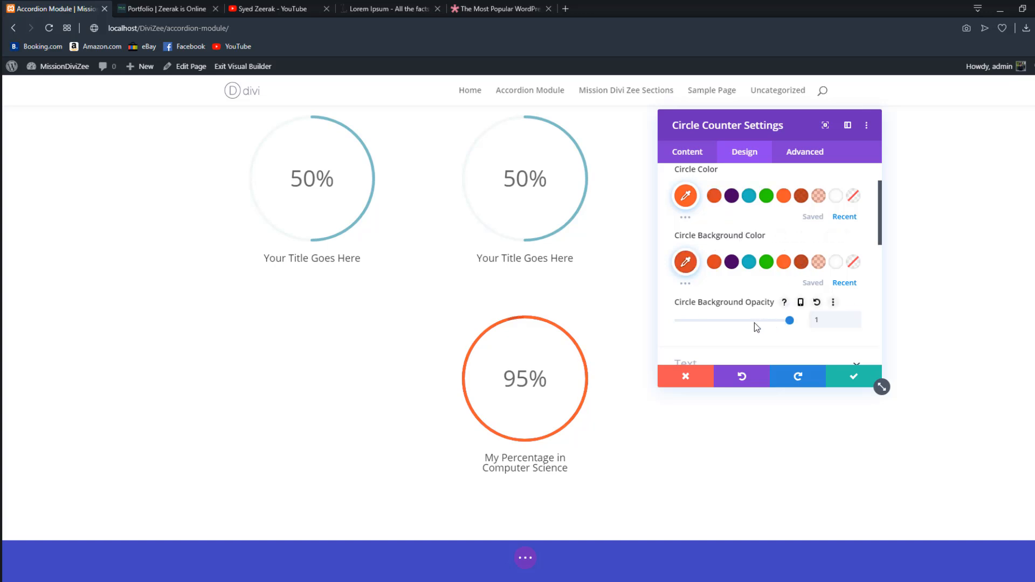
{"action": "left_click", "coordinate": [691, 321]}
Step: Set the counter's title font to Poppins in the title text settings
{"action": "scroll", "coordinate": [792, 283], "scroll_direction": "down", "scroll_amount": 3}
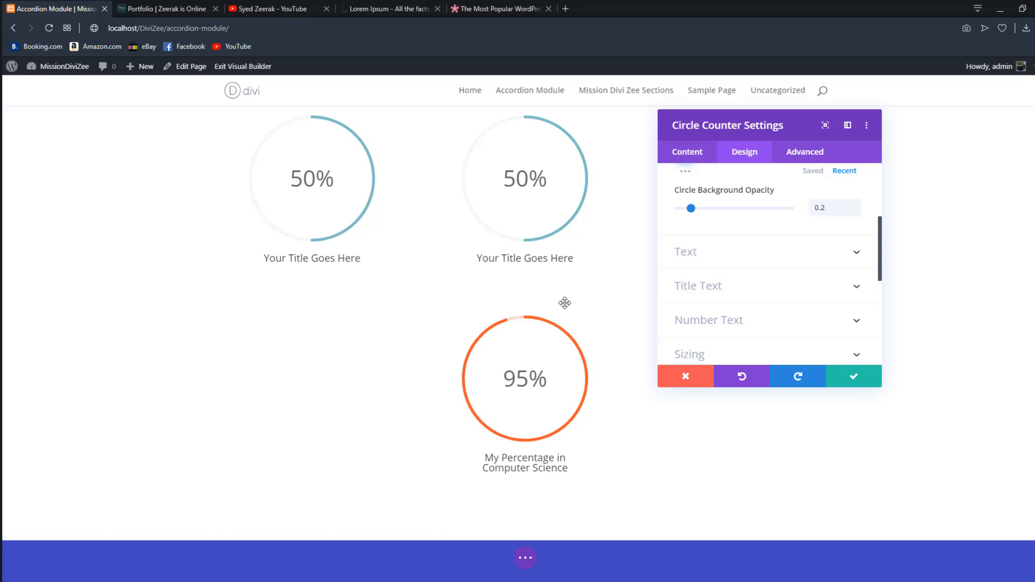
{"action": "left_click", "coordinate": [732, 292]}
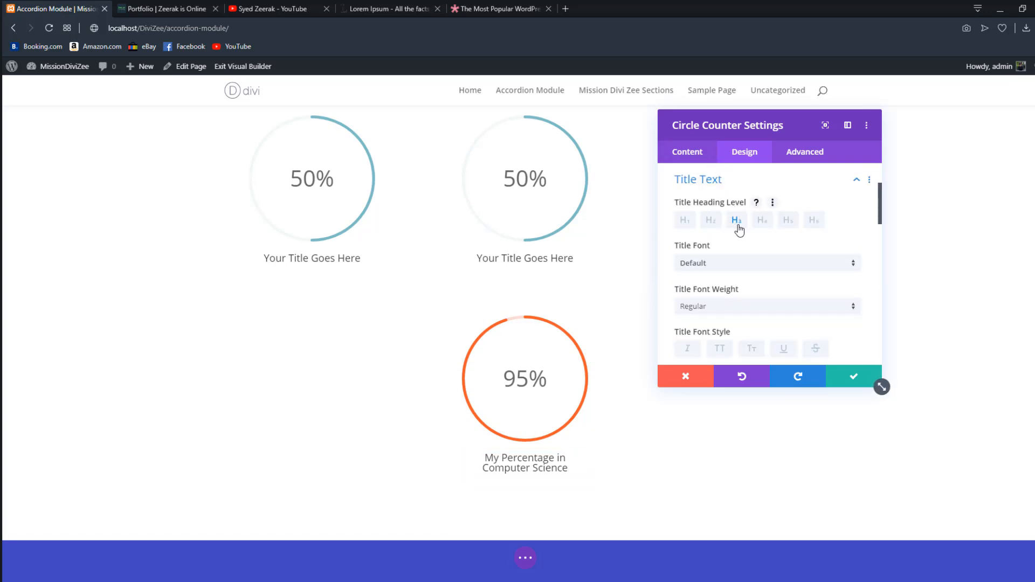
{"action": "left_click", "coordinate": [703, 263]}
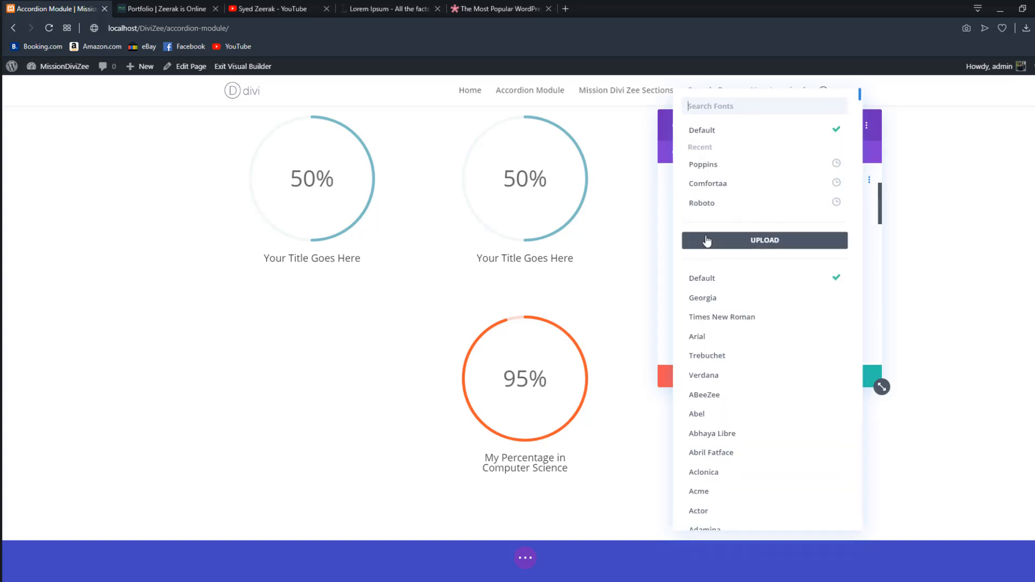
{"action": "left_click", "coordinate": [706, 167]}
Step: Try the Light weight for the counter's title and apply the all-uppercase font style
{"action": "scroll", "coordinate": [731, 251], "scroll_direction": "down", "scroll_amount": 1}
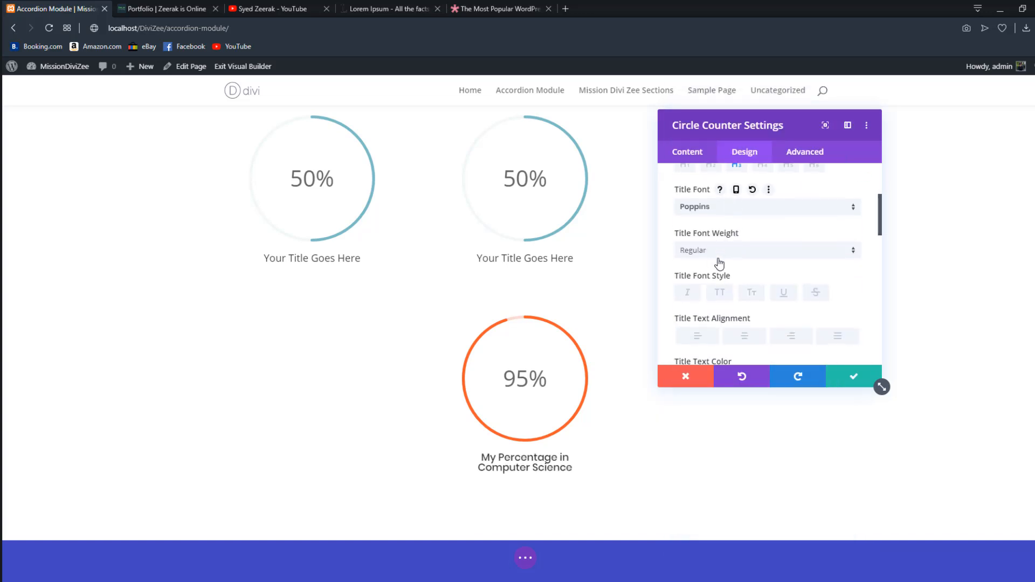
{"action": "left_click", "coordinate": [721, 254]}
{"action": "left_click", "coordinate": [707, 297]}
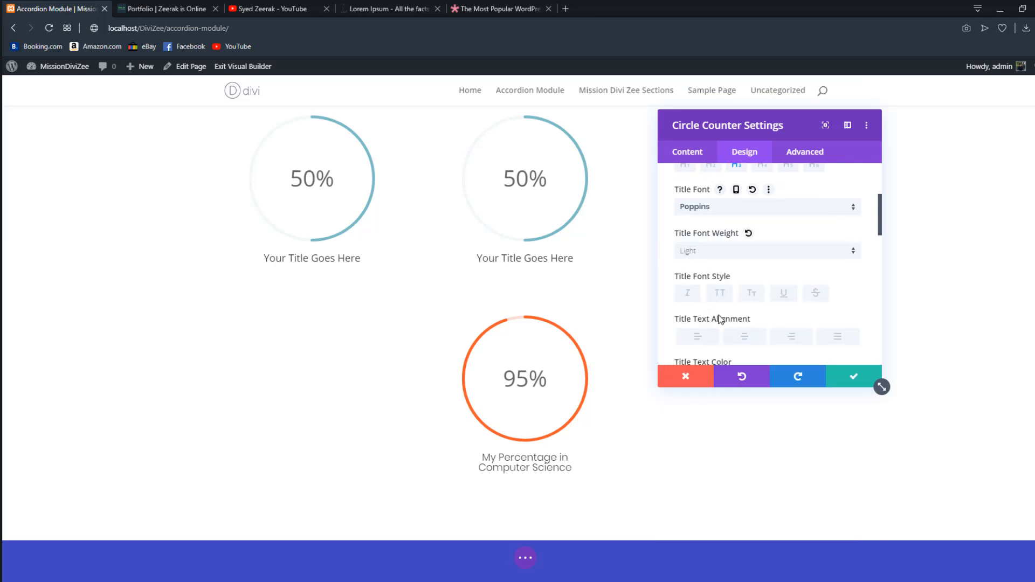
{"action": "left_click", "coordinate": [720, 297]}
{"action": "scroll", "coordinate": [728, 301], "scroll_direction": "down", "scroll_amount": 1}
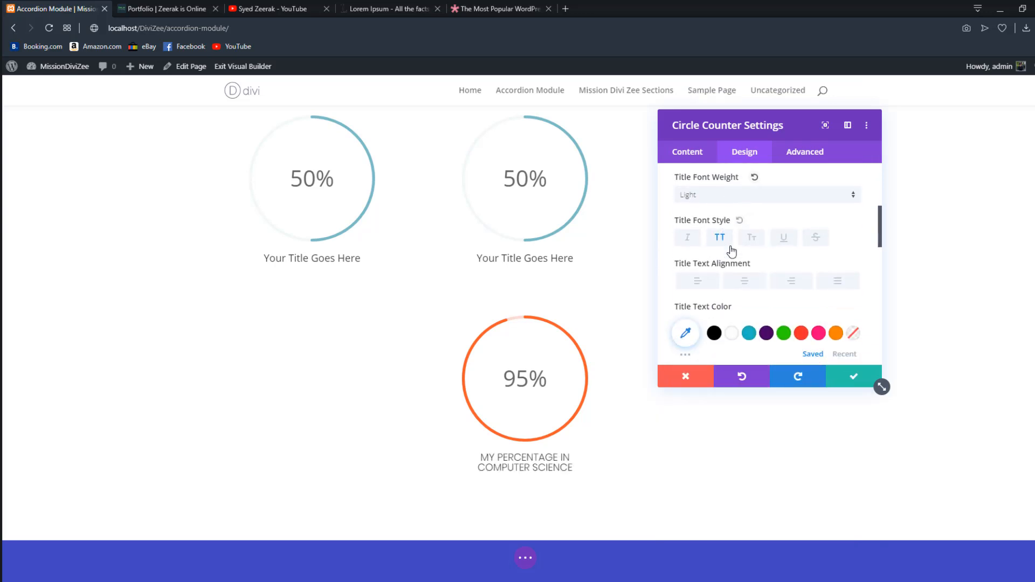
Step: Reduce the counter's title text size to 14px
{"action": "scroll", "coordinate": [813, 286], "scroll_direction": "down", "scroll_amount": 1}
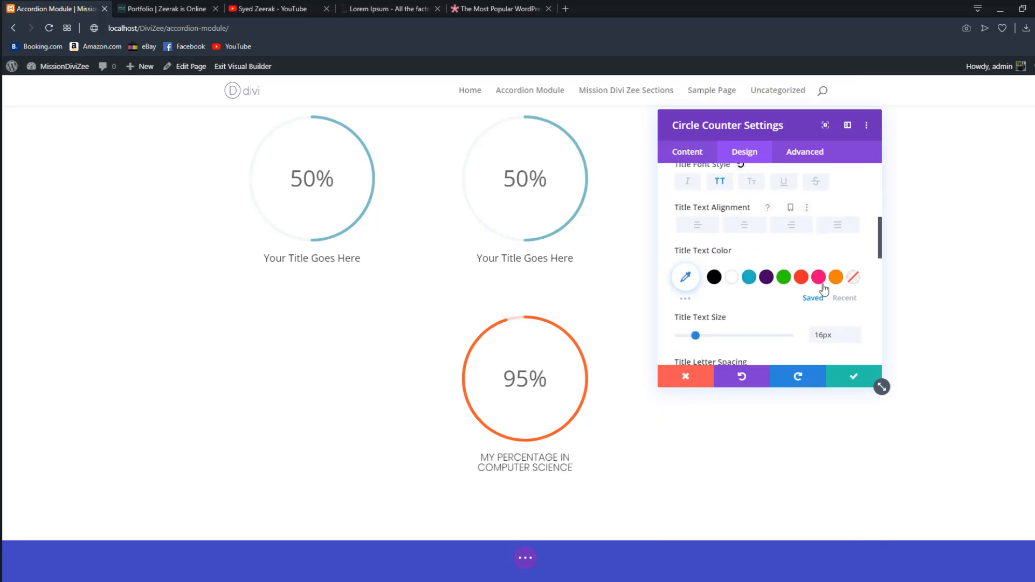
{"action": "left_click", "coordinate": [856, 339]}
{"action": "left_click", "coordinate": [856, 339]}
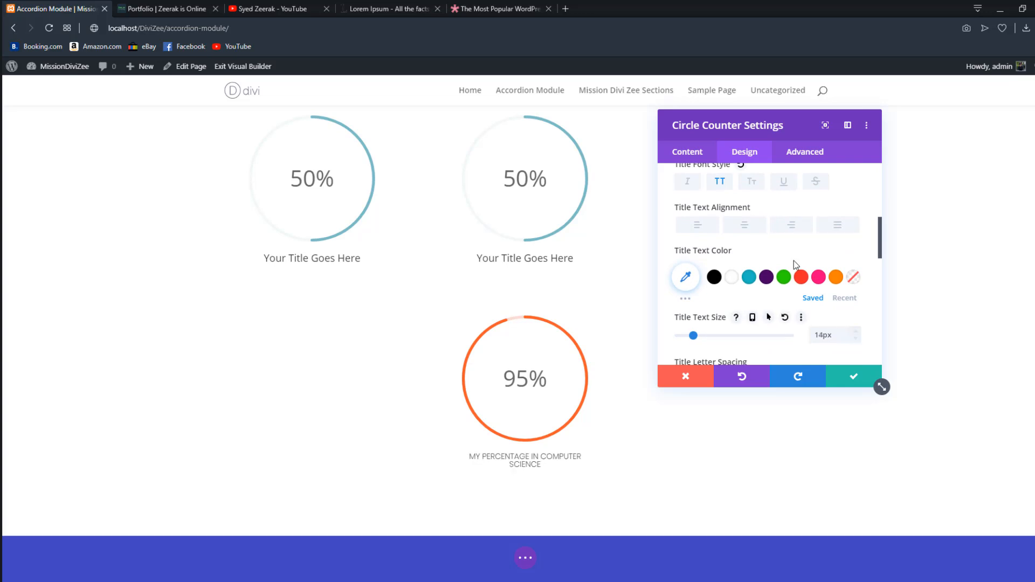
Step: Set the title font weight to Regular
{"action": "scroll", "coordinate": [750, 254], "scroll_direction": "up", "scroll_amount": 1}
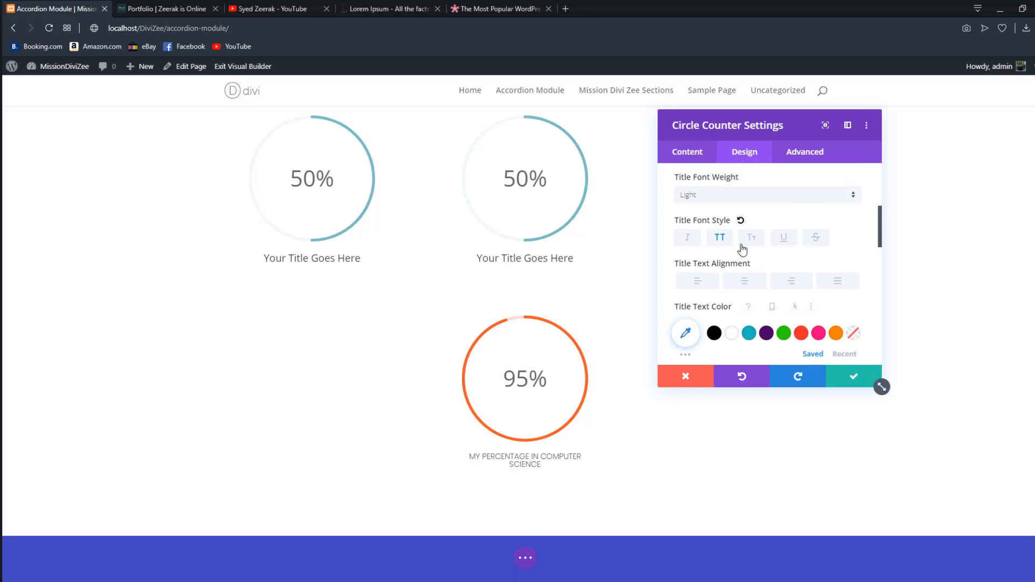
{"action": "left_click", "coordinate": [711, 198]}
{"action": "left_click", "coordinate": [693, 262]}
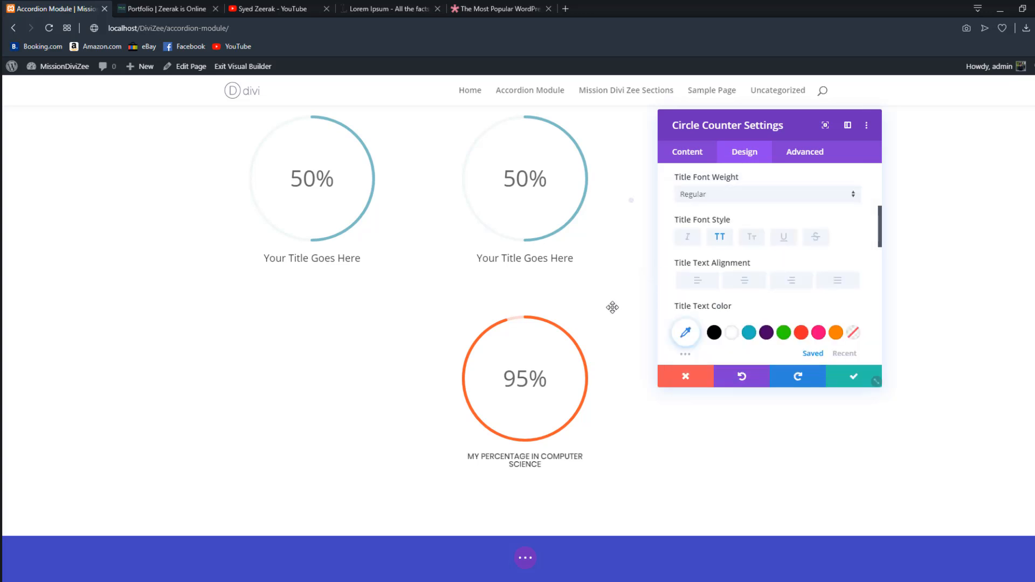
Step: Review the remaining title text options and set the counter's number font to Comfortaa
{"action": "scroll", "coordinate": [755, 281], "scroll_direction": "down", "scroll_amount": 2}
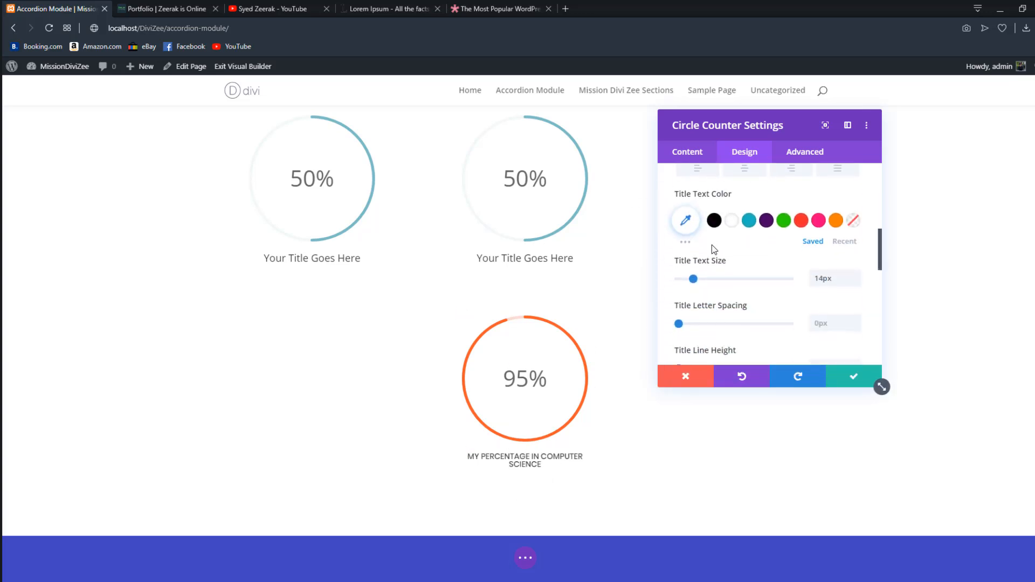
{"action": "scroll", "coordinate": [712, 247], "scroll_direction": "down", "scroll_amount": 1}
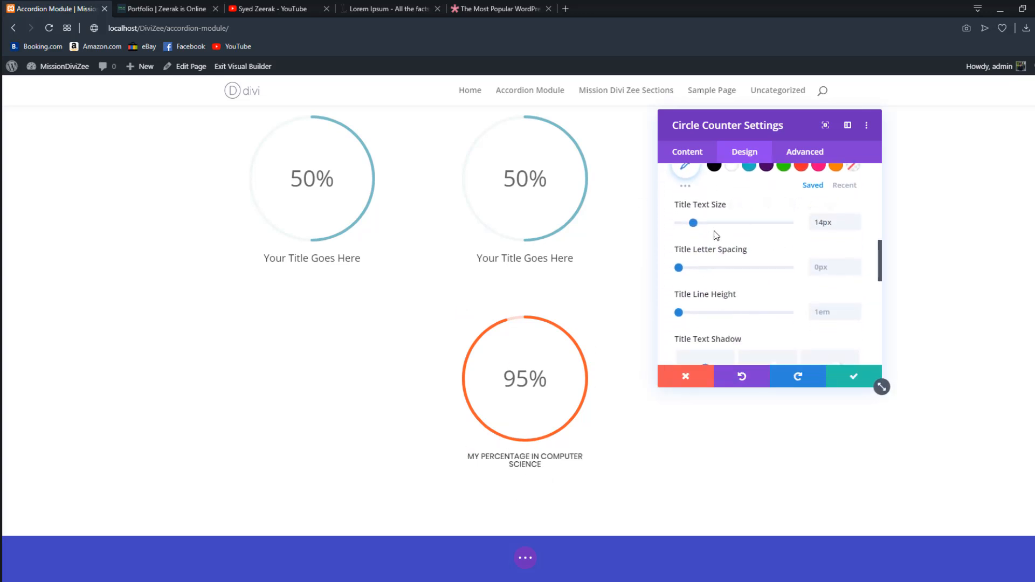
{"action": "scroll", "coordinate": [715, 227], "scroll_direction": "down", "scroll_amount": 2}
{"action": "scroll", "coordinate": [714, 202], "scroll_direction": "up", "scroll_amount": 2}
{"action": "scroll", "coordinate": [755, 203], "scroll_direction": "down", "scroll_amount": 2}
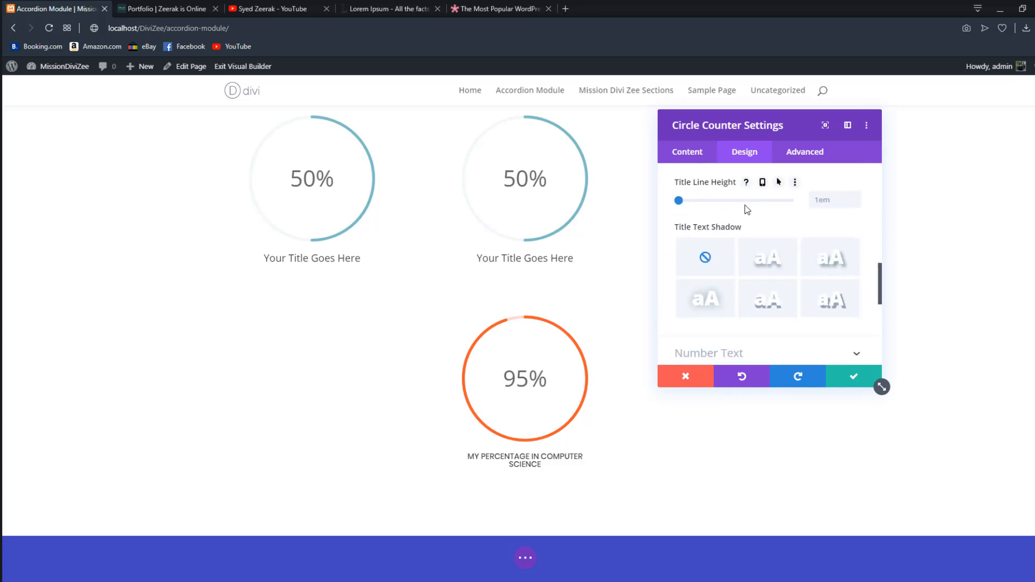
{"action": "scroll", "coordinate": [747, 210], "scroll_direction": "down", "scroll_amount": 2}
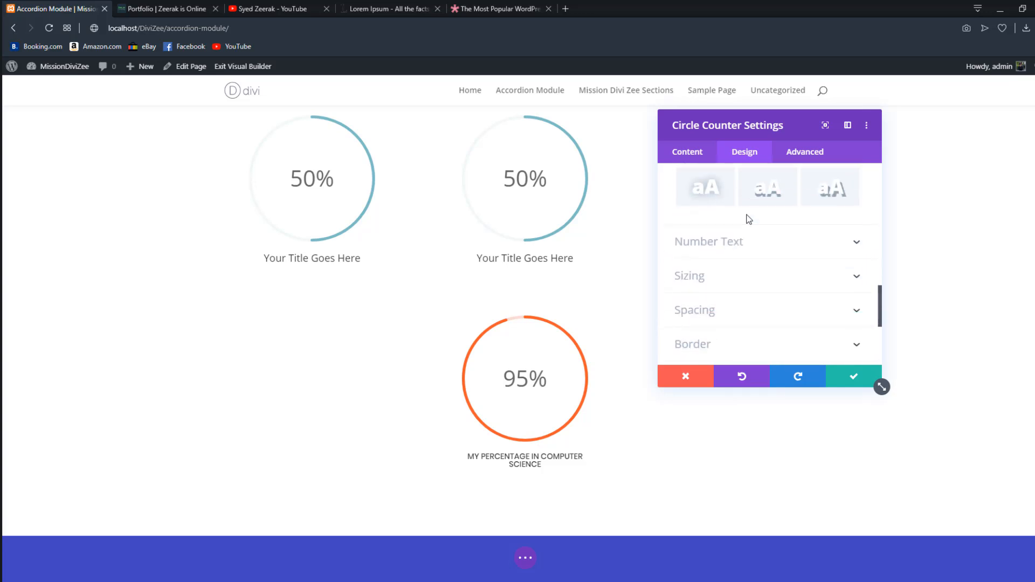
{"action": "left_click", "coordinate": [770, 255]}
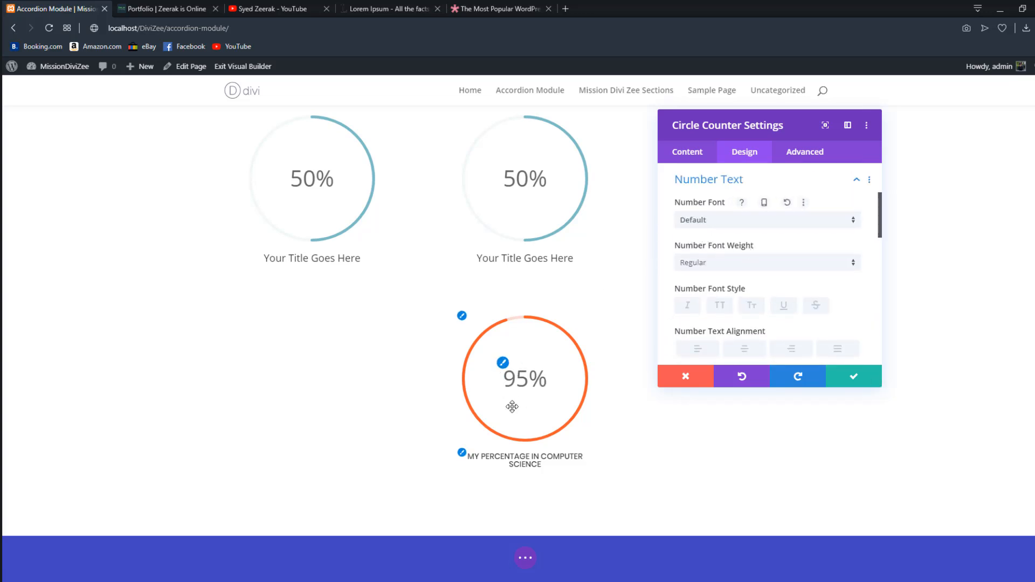
{"action": "left_click", "coordinate": [700, 231]}
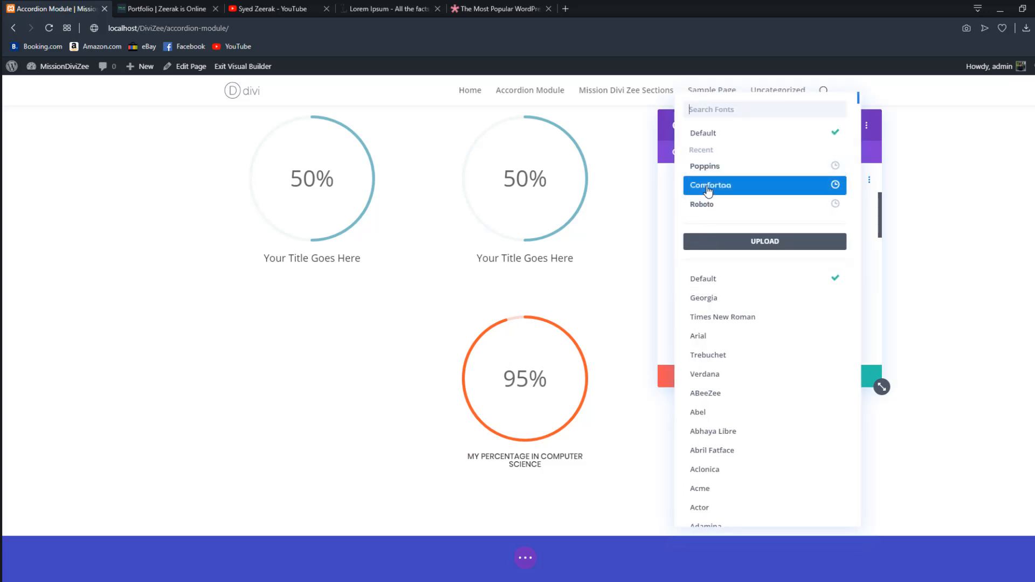
{"action": "left_click", "coordinate": [706, 185]}
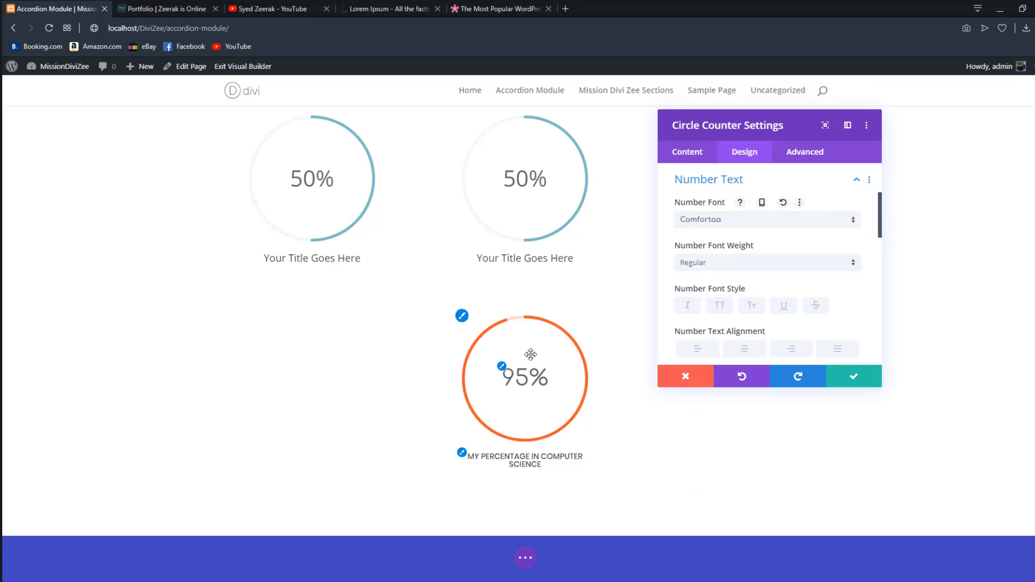
Step: Set the number font weight to Bold
{"action": "left_click", "coordinate": [725, 262]}
{"action": "left_click", "coordinate": [697, 310]}
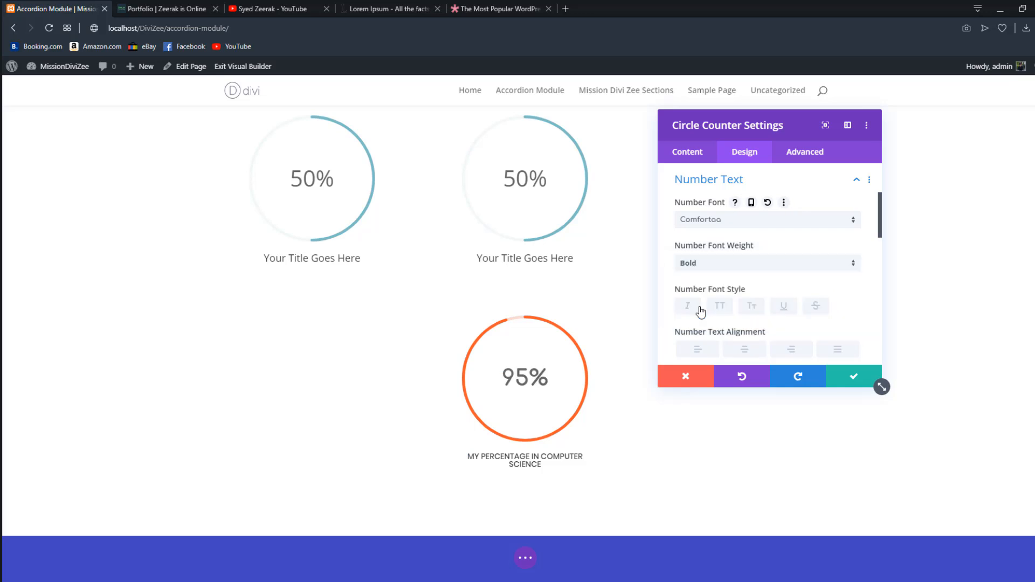
{"action": "left_click", "coordinate": [701, 264]}
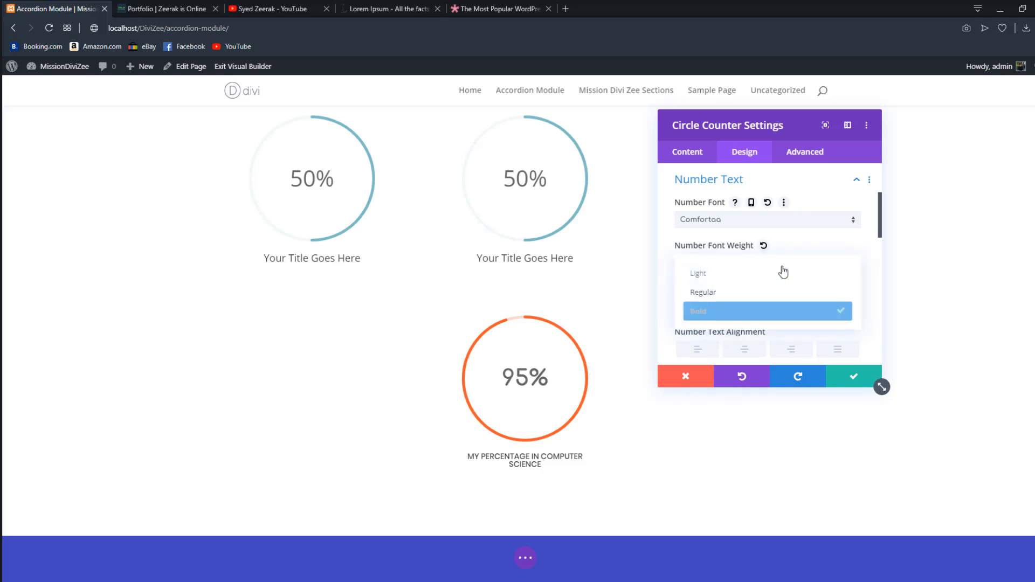
Step: Try the saved green and the recent burnt orange rgba(175,35,0,0.85) as the number text color
{"action": "scroll", "coordinate": [830, 291], "scroll_direction": "down", "scroll_amount": 2}
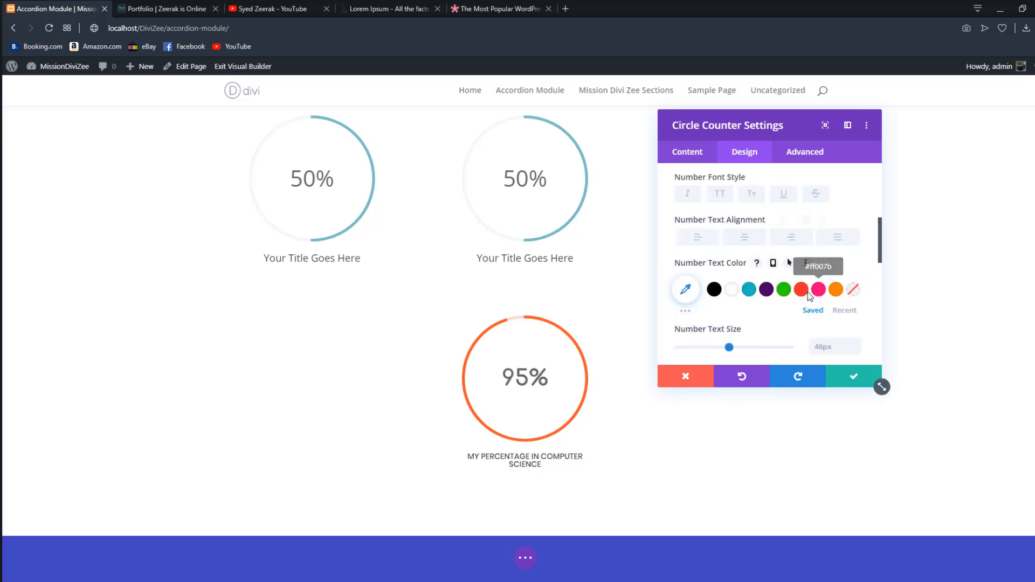
{"action": "left_click", "coordinate": [785, 291]}
{"action": "left_click", "coordinate": [843, 310]}
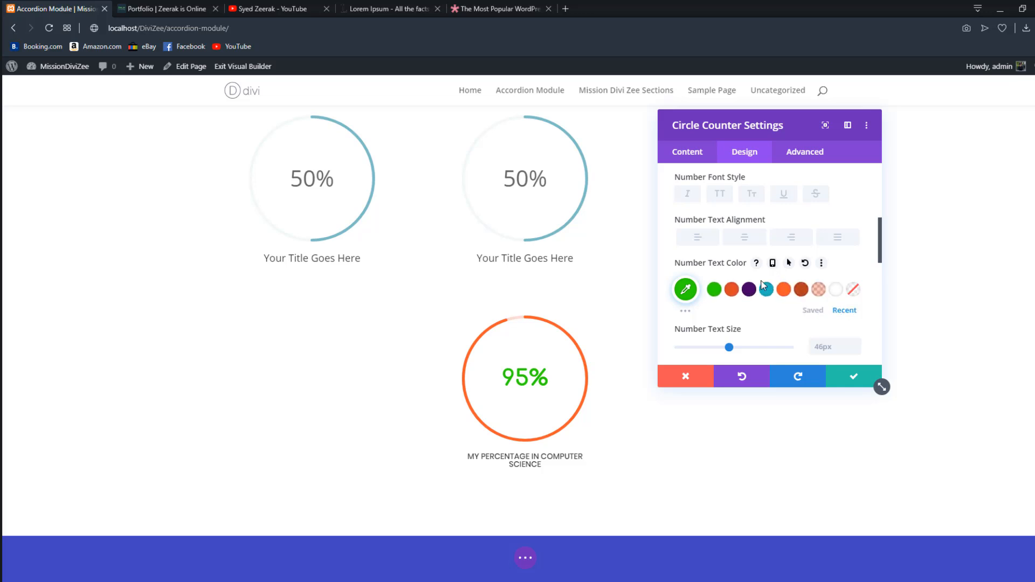
{"action": "left_click", "coordinate": [801, 293]}
Step: Pick a custom, fully opaque bright orange for the number text with the color picker
{"action": "left_click", "coordinate": [685, 289]}
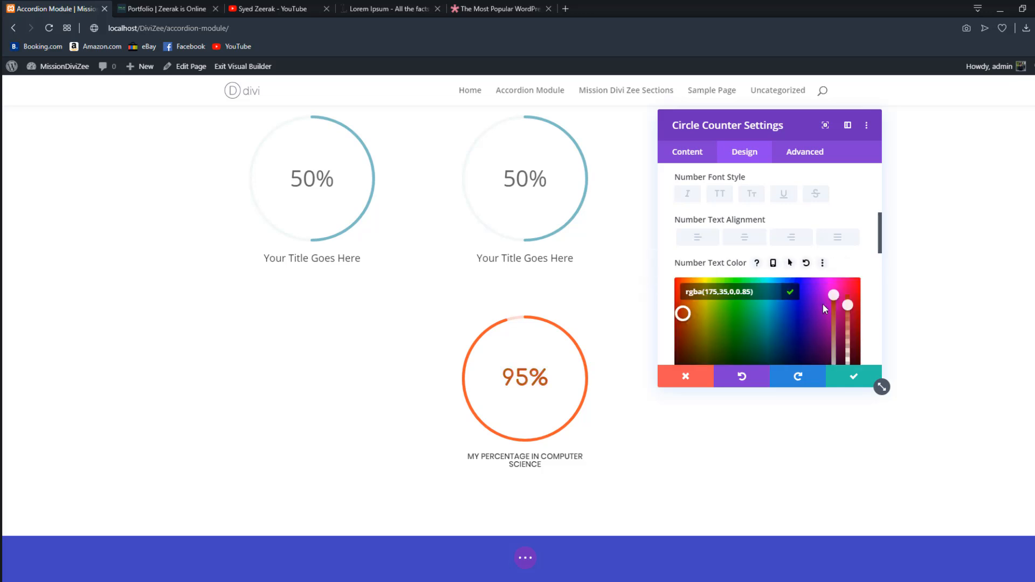
{"action": "scroll", "coordinate": [787, 288], "scroll_direction": "down", "scroll_amount": 2}
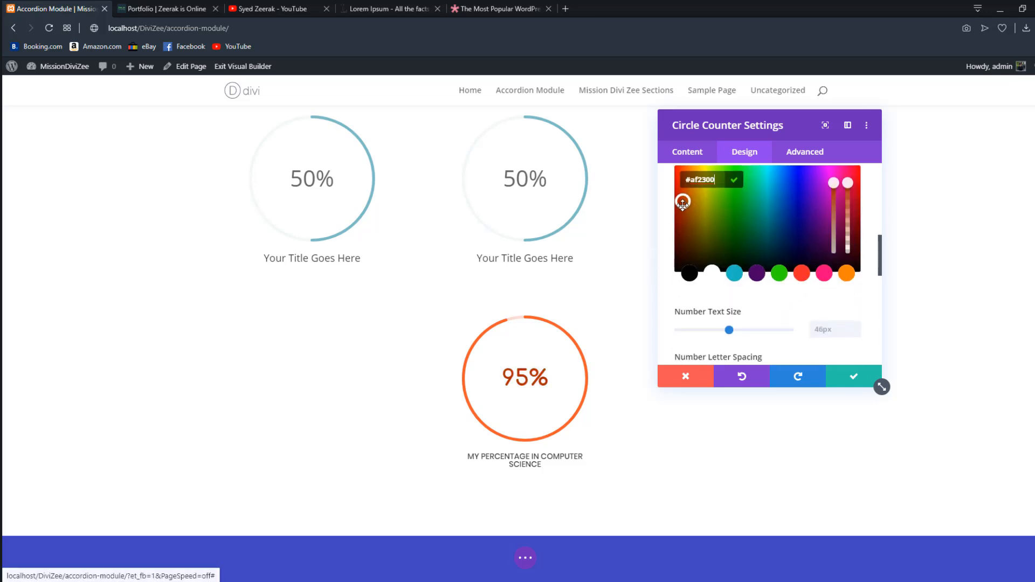
{"action": "left_click_drag", "start_coordinate": [703, 195], "coordinate": [679, 180]}
{"action": "scroll", "coordinate": [672, 205], "scroll_direction": "up", "scroll_amount": 2}
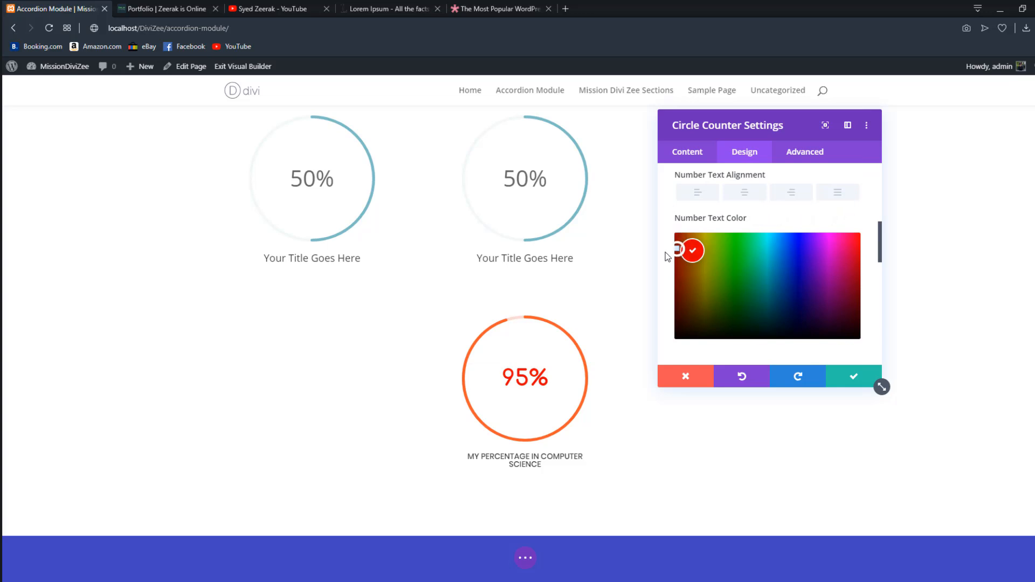
{"action": "mouse_move", "coordinate": [677, 236]}
{"action": "left_mouse_down"}
{"action": "mouse_move", "coordinate": [700, 234]}
{"action": "mouse_move", "coordinate": [686, 232]}
{"action": "left_mouse_up"}
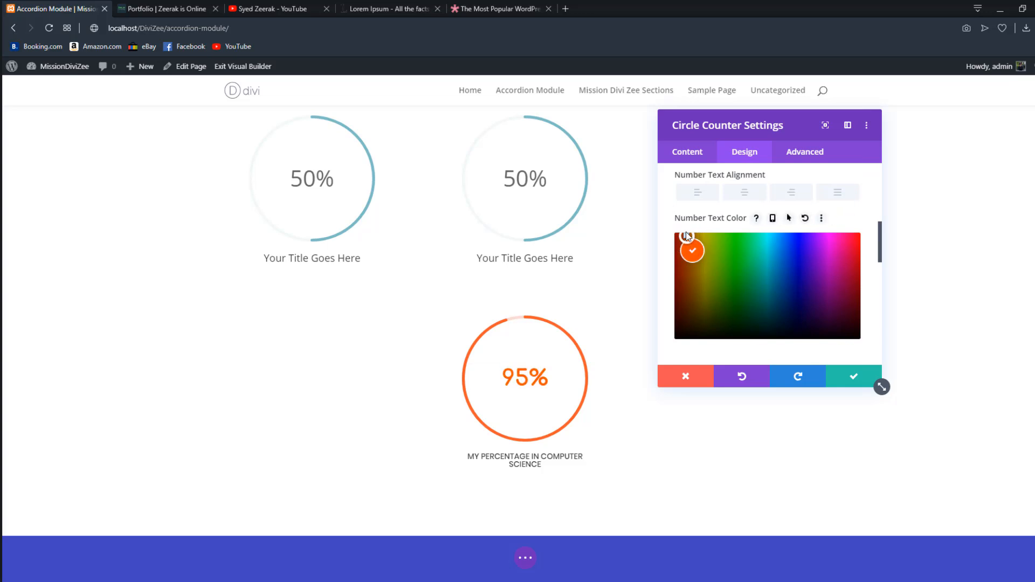
Step: Try shrinking the number text to 24px and enlarging it to 74px
{"action": "scroll", "coordinate": [762, 214], "scroll_direction": "down", "scroll_amount": 1}
{"action": "scroll", "coordinate": [762, 214], "scroll_direction": "down", "scroll_amount": 2}
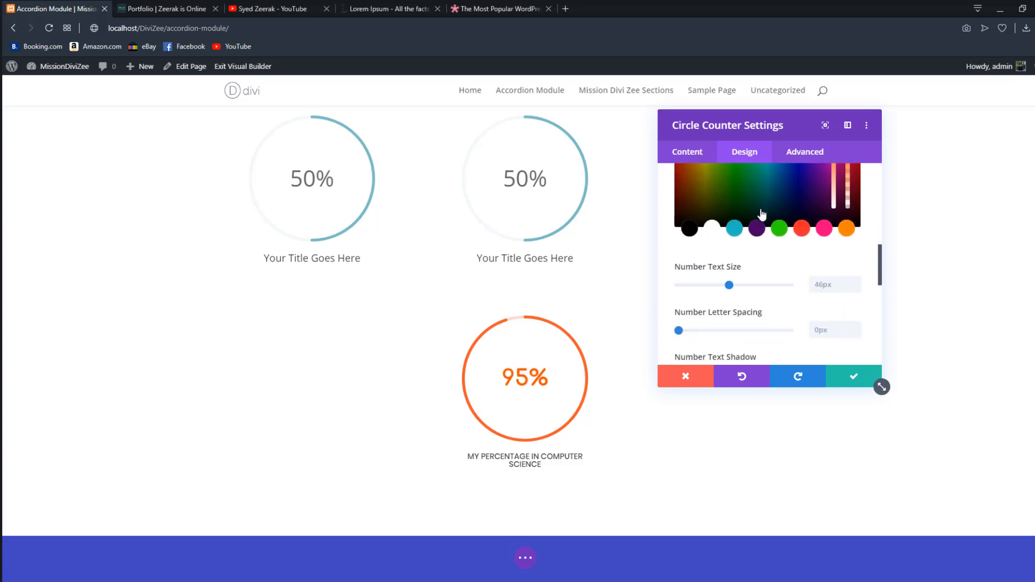
{"action": "left_click", "coordinate": [856, 288]}
{"action": "scroll", "coordinate": [857, 299], "scroll_direction": "up", "scroll_amount": 2}
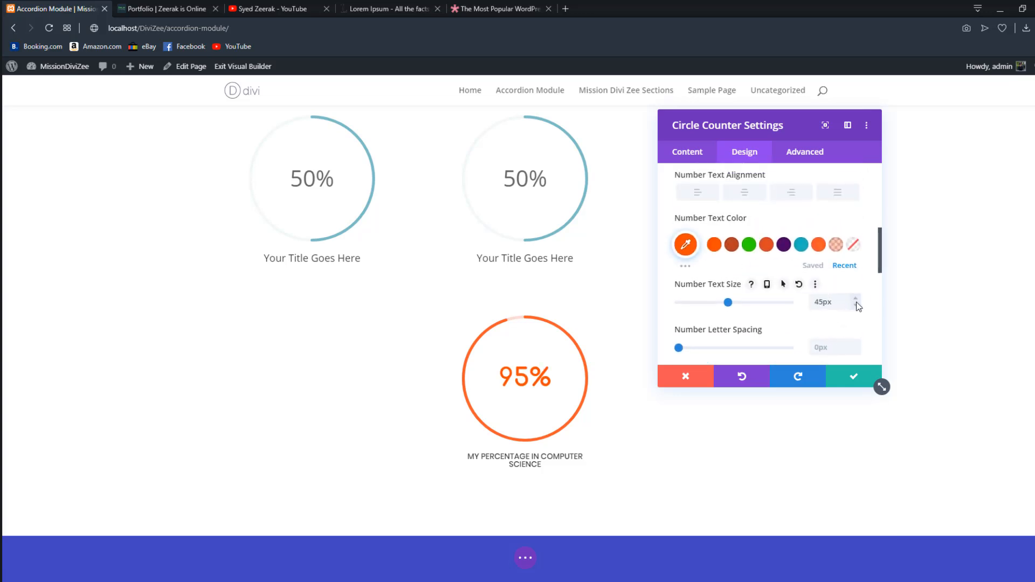
{"action": "left_click", "coordinate": [856, 306]}
{"action": "left_click", "coordinate": [856, 305]}
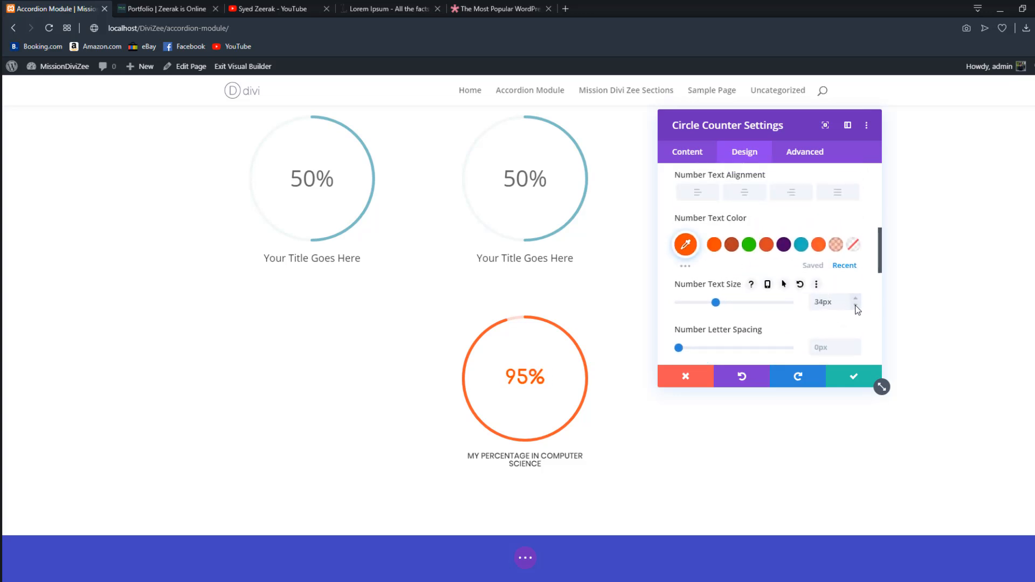
{"action": "key", "text": "ctrl+a"}
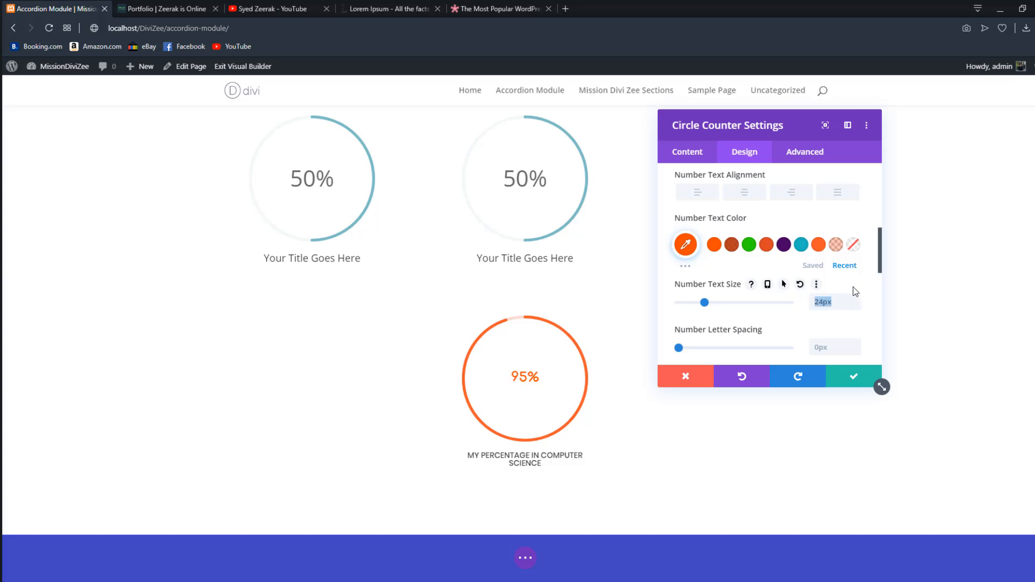
{"action": "type", "text": "74"}
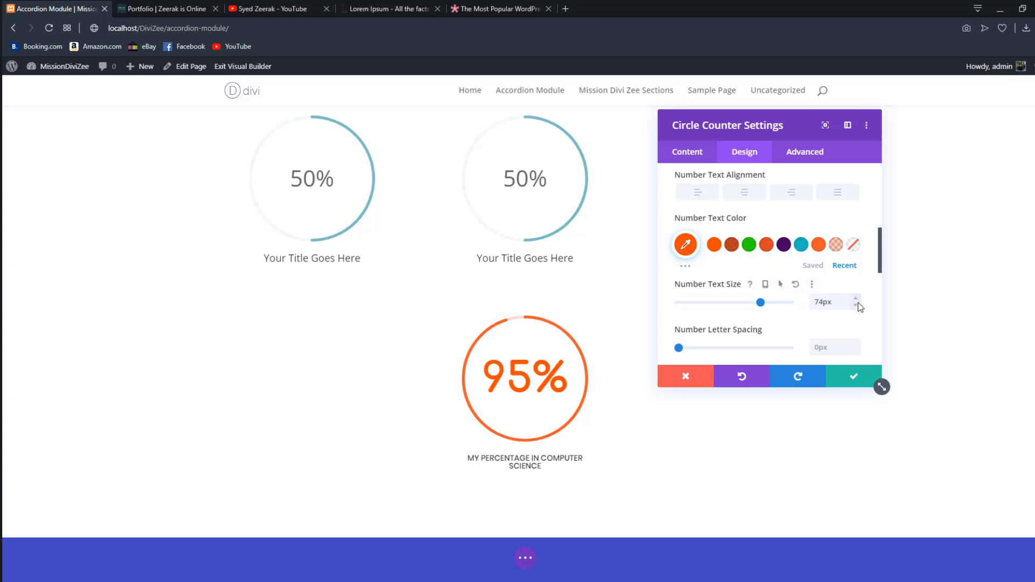
Step: Set the number text size to 35px
{"action": "left_click", "coordinate": [855, 306]}
{"action": "left_click", "coordinate": [854, 306]}
{"action": "left_click", "coordinate": [855, 306]}
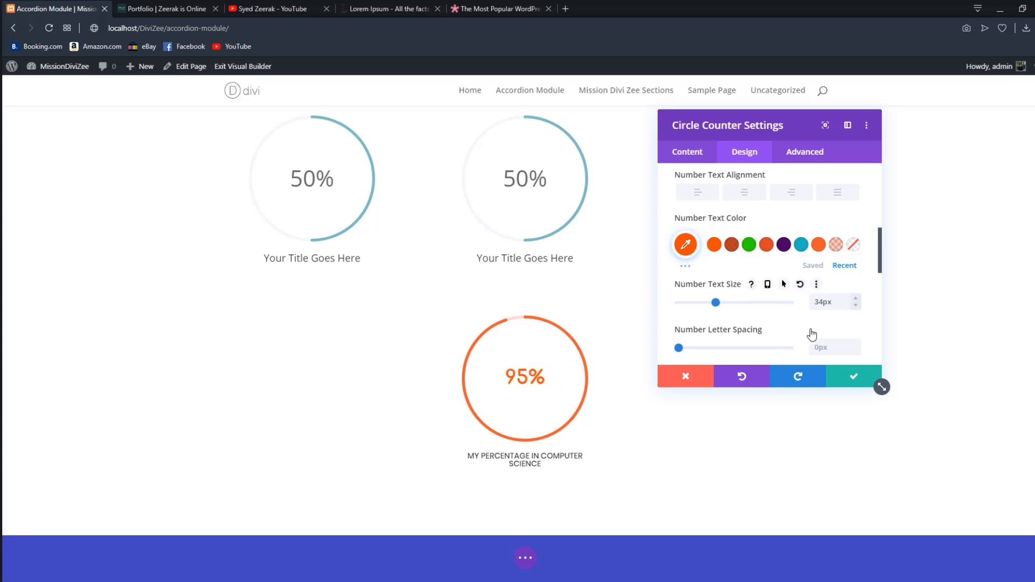
{"action": "left_click", "coordinate": [855, 298]}
{"action": "scroll", "coordinate": [828, 272], "scroll_direction": "down", "scroll_amount": 1}
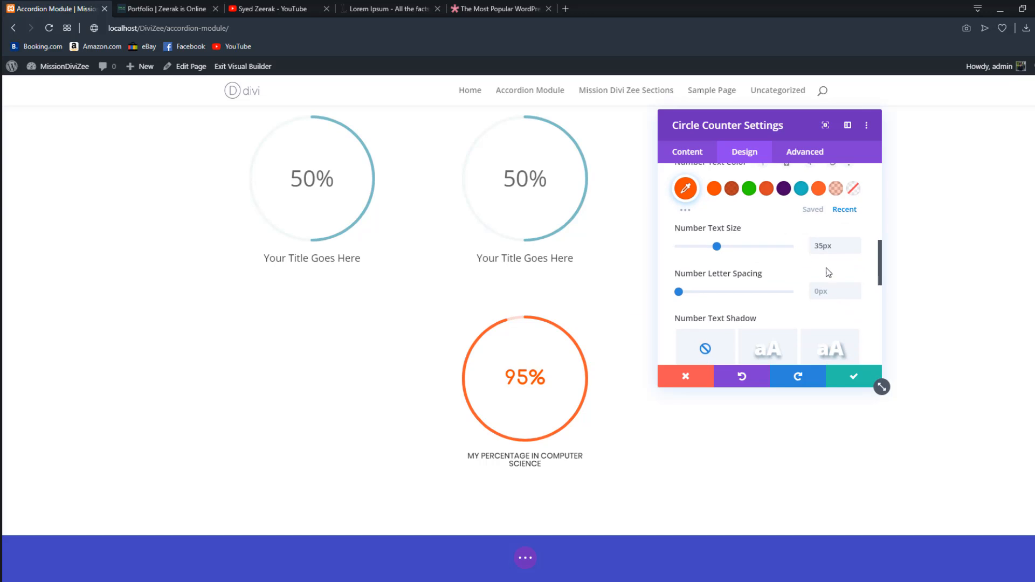
Step: Set the number letter spacing of the circle counter to 3px
{"action": "left_click", "coordinate": [854, 287]}
{"action": "left_click", "coordinate": [854, 286]}
{"action": "left_click", "coordinate": [854, 286]}
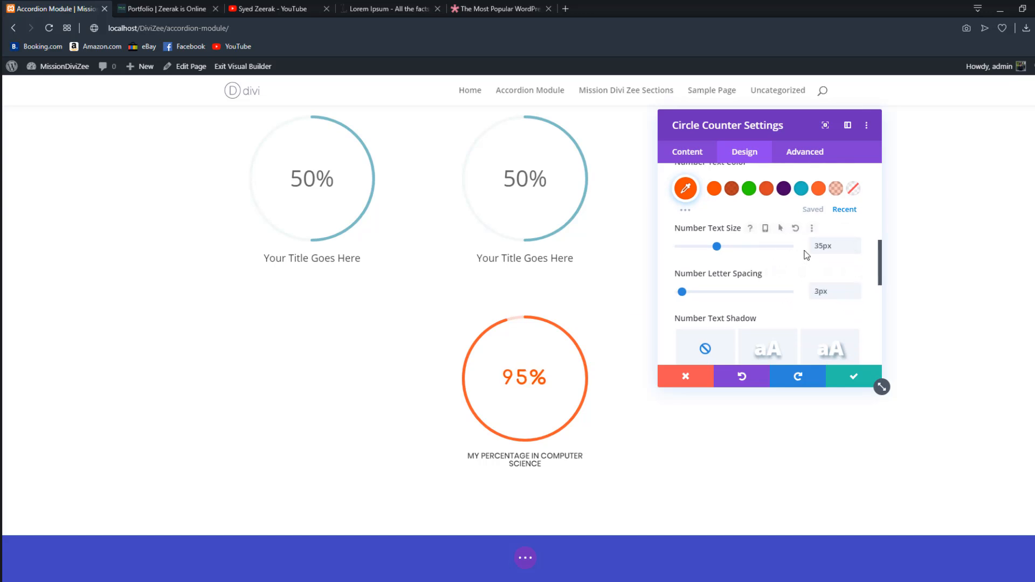
Step: Try 30px rounded corners and a 2px border width around the orange circle counter
{"action": "scroll", "coordinate": [795, 241], "scroll_direction": "down", "scroll_amount": 2}
{"action": "scroll", "coordinate": [789, 241], "scroll_direction": "down", "scroll_amount": 1}
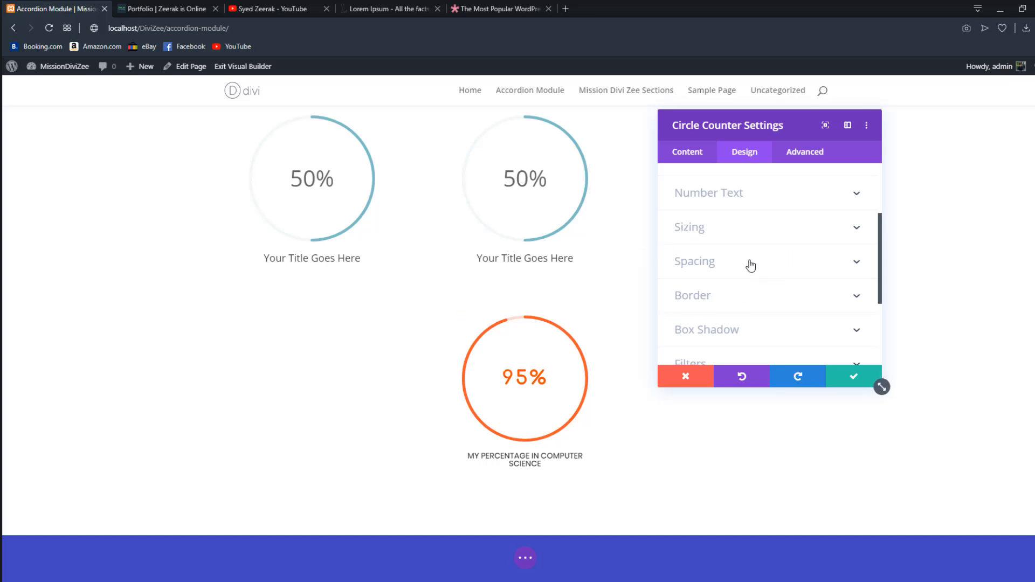
{"action": "left_click", "coordinate": [719, 296]}
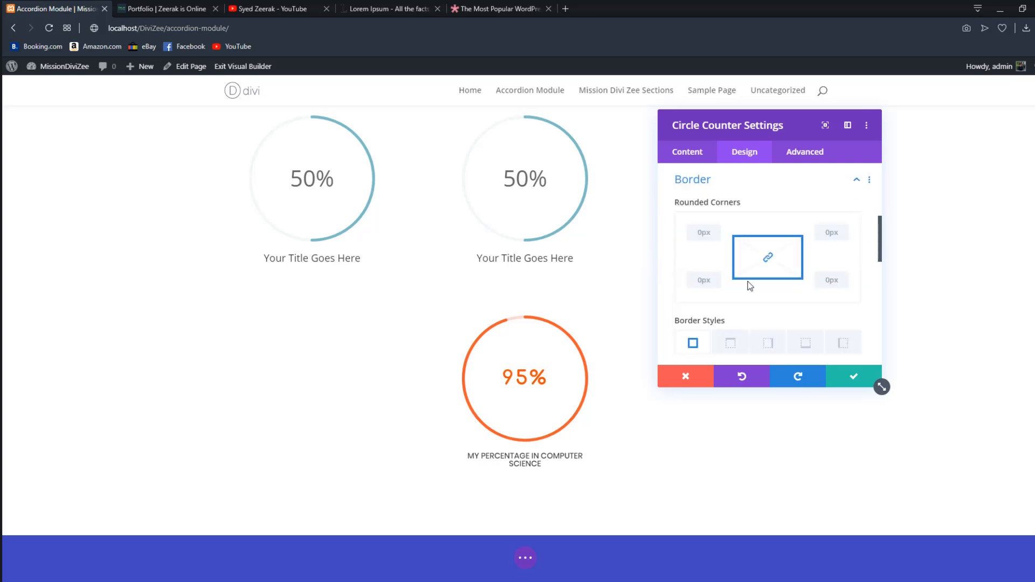
{"action": "left_click", "coordinate": [713, 230]}
{"action": "type", "text": "30"}
{"action": "scroll", "coordinate": [718, 268], "scroll_direction": "down", "scroll_amount": 2}
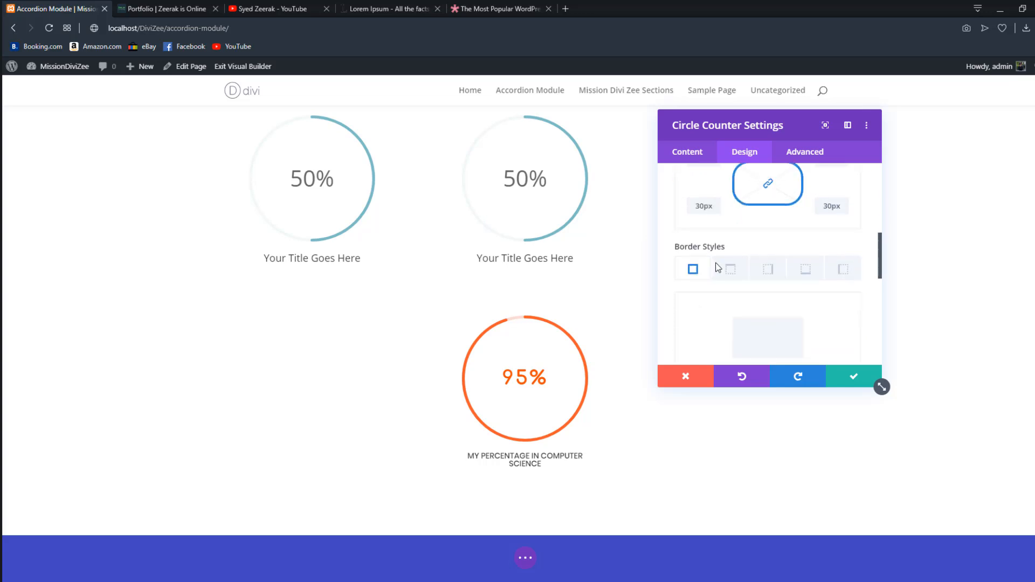
{"action": "scroll", "coordinate": [718, 268], "scroll_direction": "down", "scroll_amount": 2}
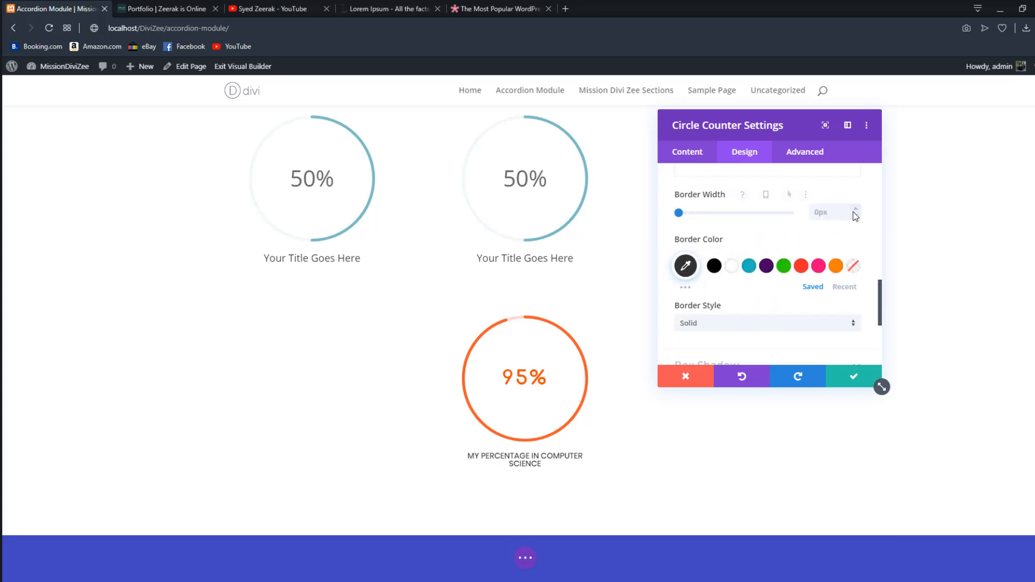
{"action": "left_click", "coordinate": [855, 210]}
{"action": "left_click", "coordinate": [855, 210]}
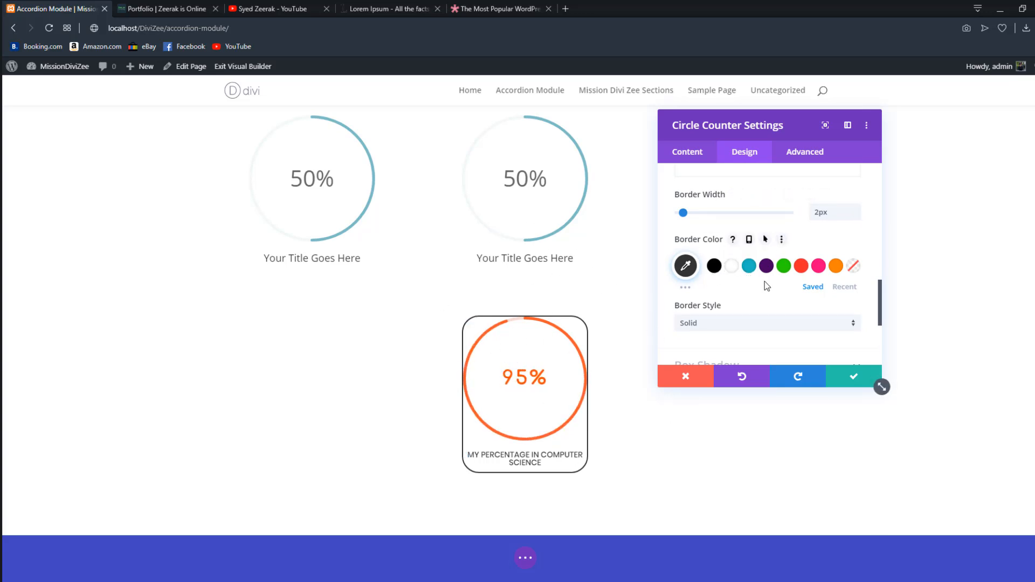
Step: Reset the counter's border styles and rounded corners to their defaults
{"action": "scroll", "coordinate": [765, 281], "scroll_direction": "up", "scroll_amount": 3}
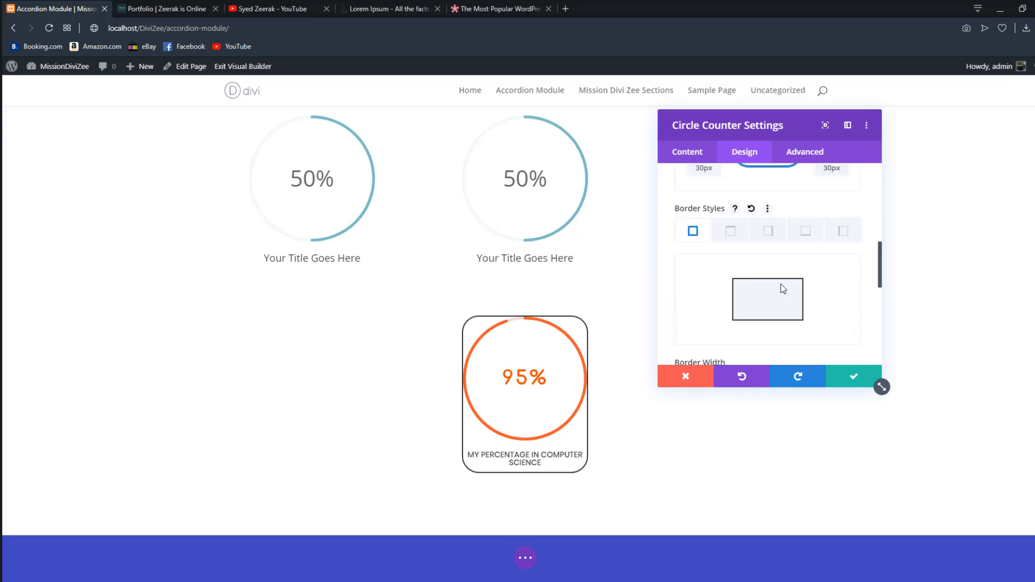
{"action": "left_click", "coordinate": [750, 210]}
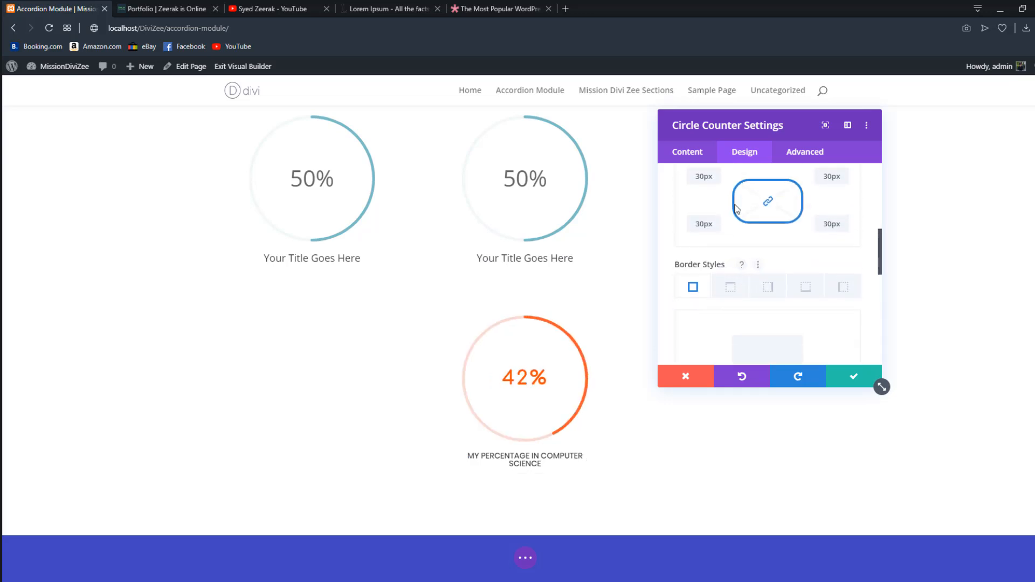
{"action": "scroll", "coordinate": [751, 264], "scroll_direction": "up", "scroll_amount": 2}
{"action": "left_click", "coordinate": [800, 260]}
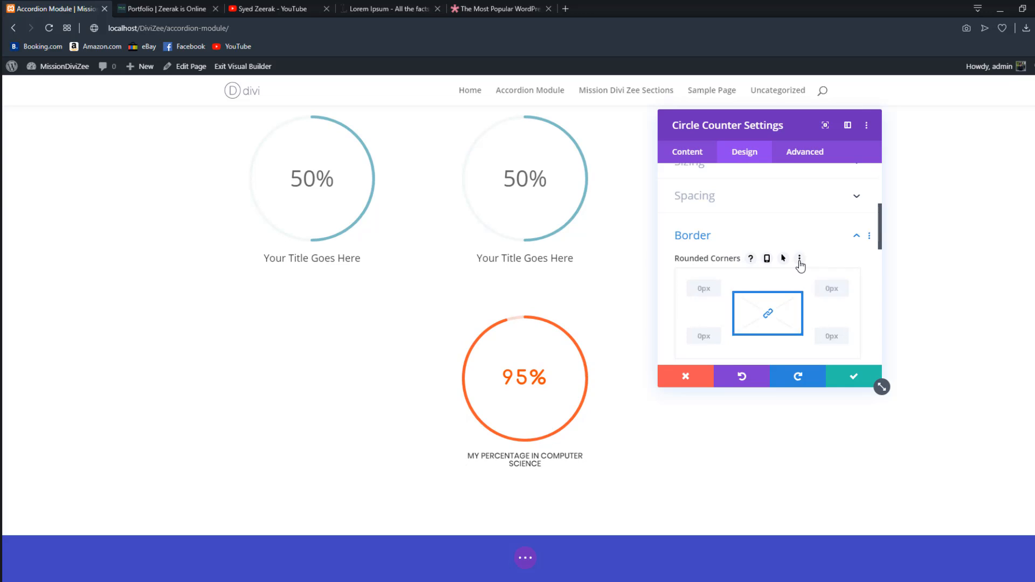
Step: Try the first box shadow preset on the orange counter and remove the shadow again
{"action": "scroll", "coordinate": [787, 238], "scroll_direction": "down", "scroll_amount": 4}
{"action": "scroll", "coordinate": [771, 242], "scroll_direction": "down", "scroll_amount": 3}
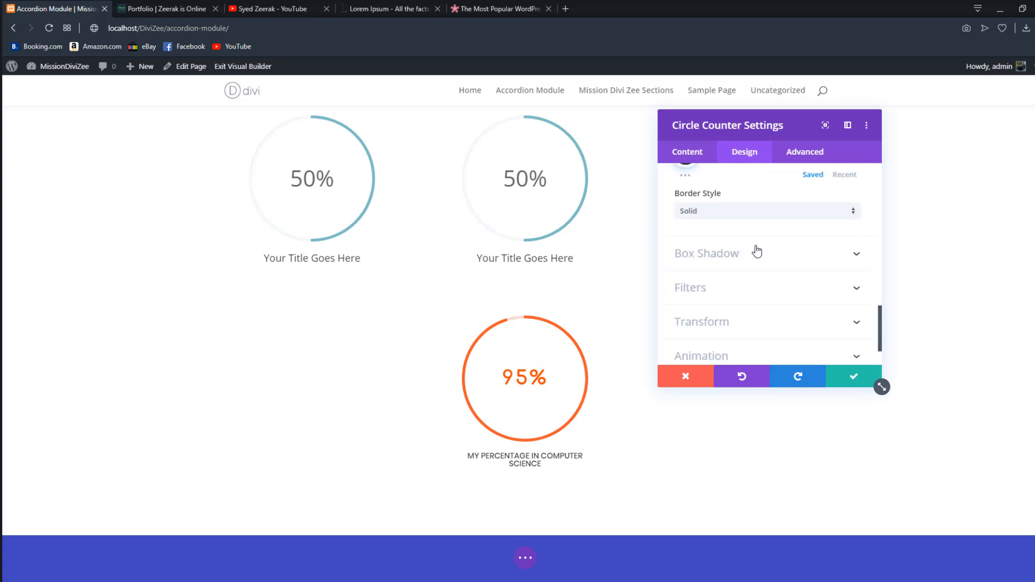
{"action": "left_click", "coordinate": [738, 237]}
{"action": "left_click", "coordinate": [743, 237]}
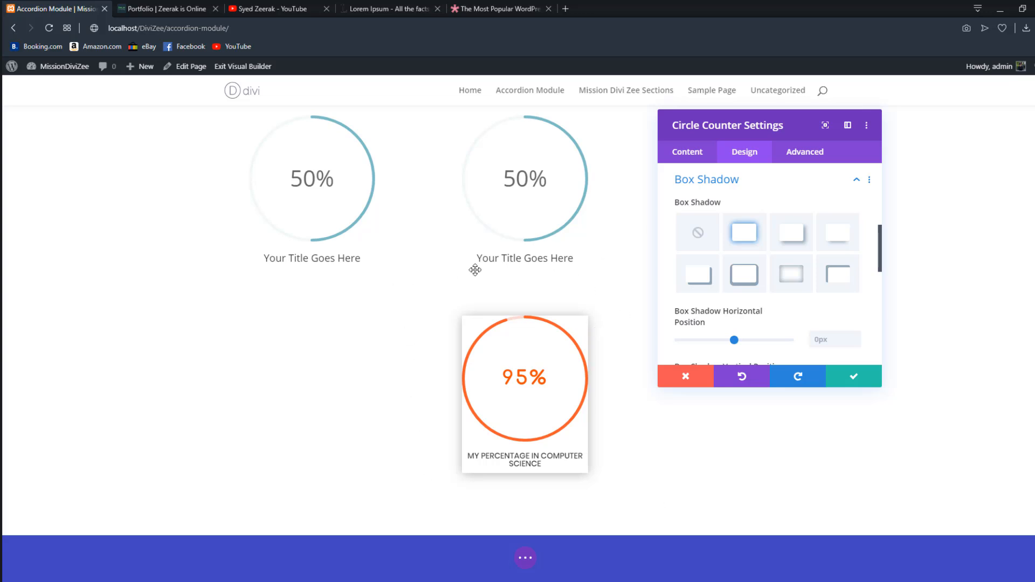
{"action": "left_click", "coordinate": [705, 226]}
Step: Try shifting the counter's hue filter, restore it to 0deg and look through the remaining filters
{"action": "scroll", "coordinate": [793, 245], "scroll_direction": "down", "scroll_amount": 1}
{"action": "left_click", "coordinate": [711, 274]}
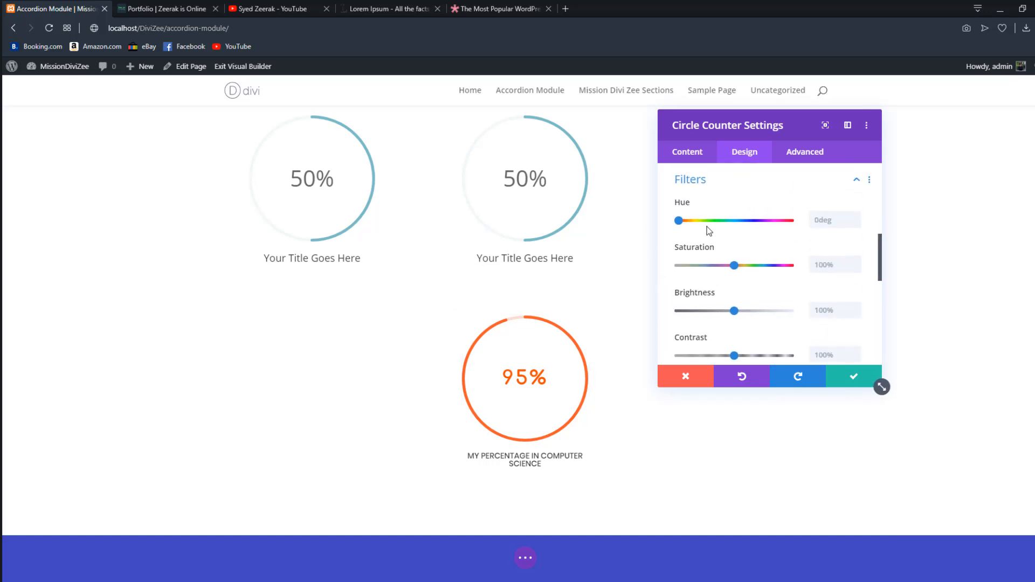
{"action": "left_click_drag", "start_coordinate": [707, 226], "coordinate": [666, 237]}
{"action": "scroll", "coordinate": [752, 250], "scroll_direction": "down", "scroll_amount": 1}
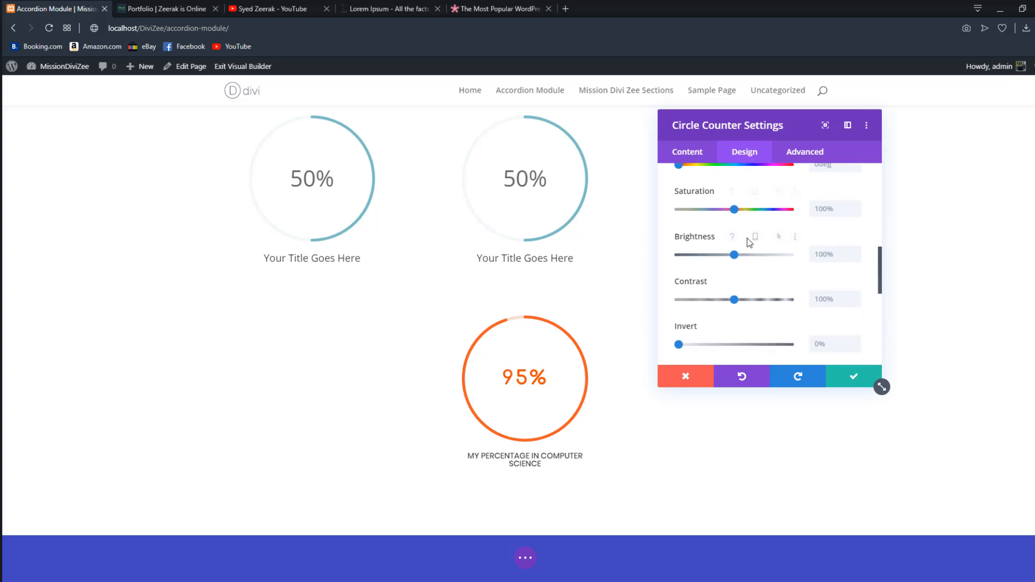
{"action": "scroll", "coordinate": [729, 250], "scroll_direction": "down", "scroll_amount": 2}
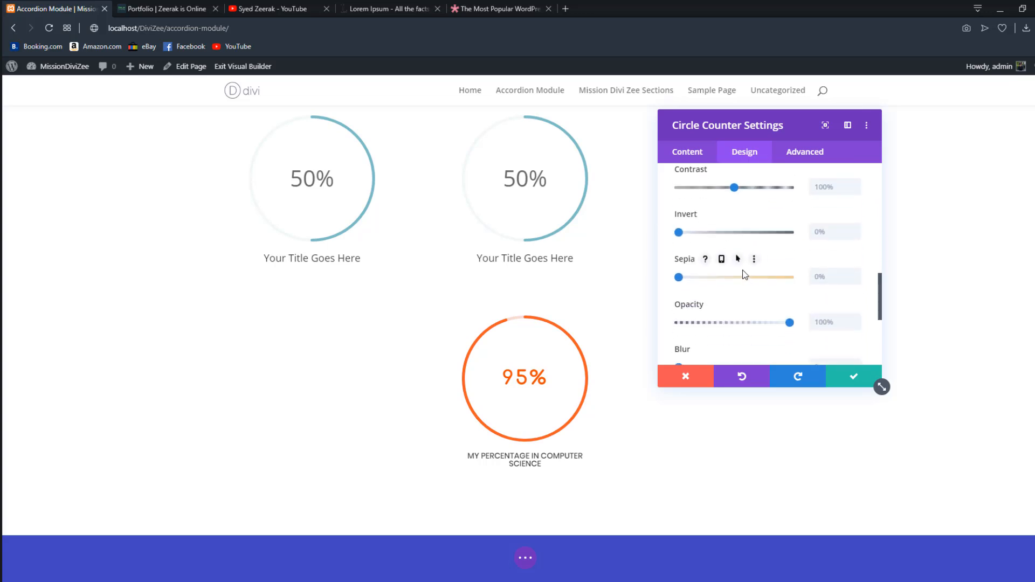
{"action": "scroll", "coordinate": [734, 270], "scroll_direction": "down", "scroll_amount": 2}
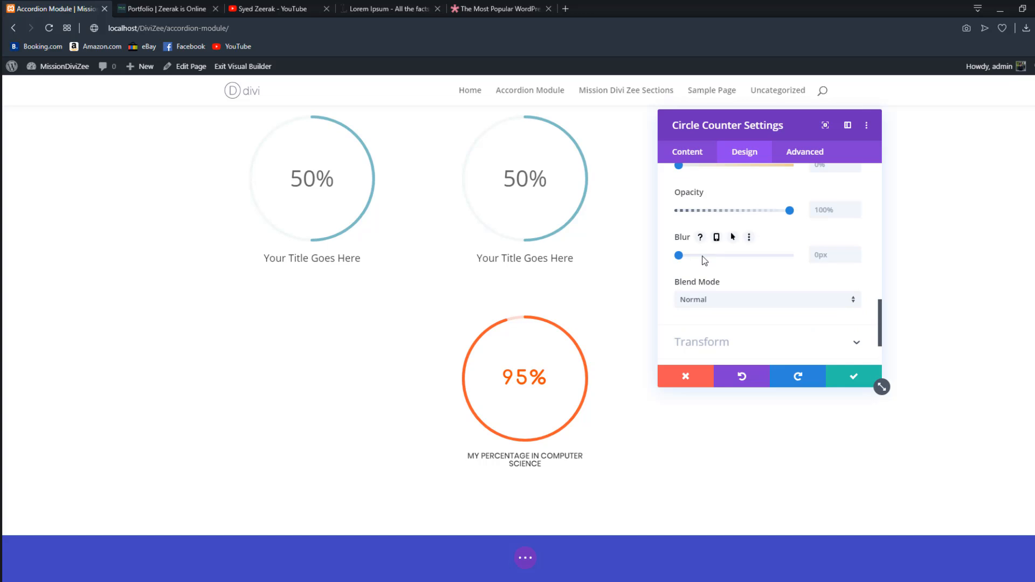
{"action": "scroll", "coordinate": [709, 270], "scroll_direction": "down", "scroll_amount": 1}
Step: Try a 27deg transform rotation in the third rotation field and set it back to 0deg
{"action": "left_click", "coordinate": [711, 268]}
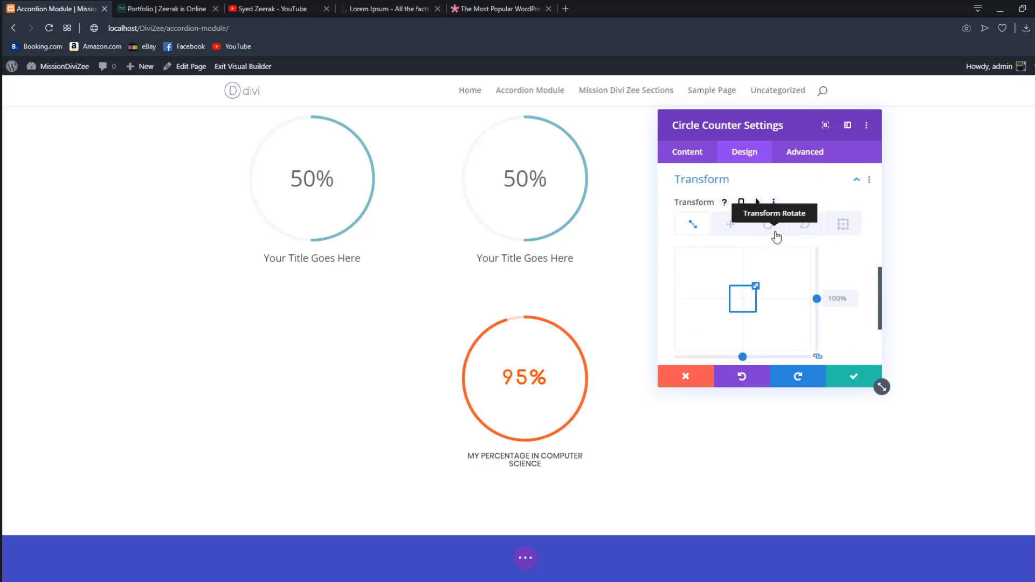
{"action": "left_click", "coordinate": [768, 224]}
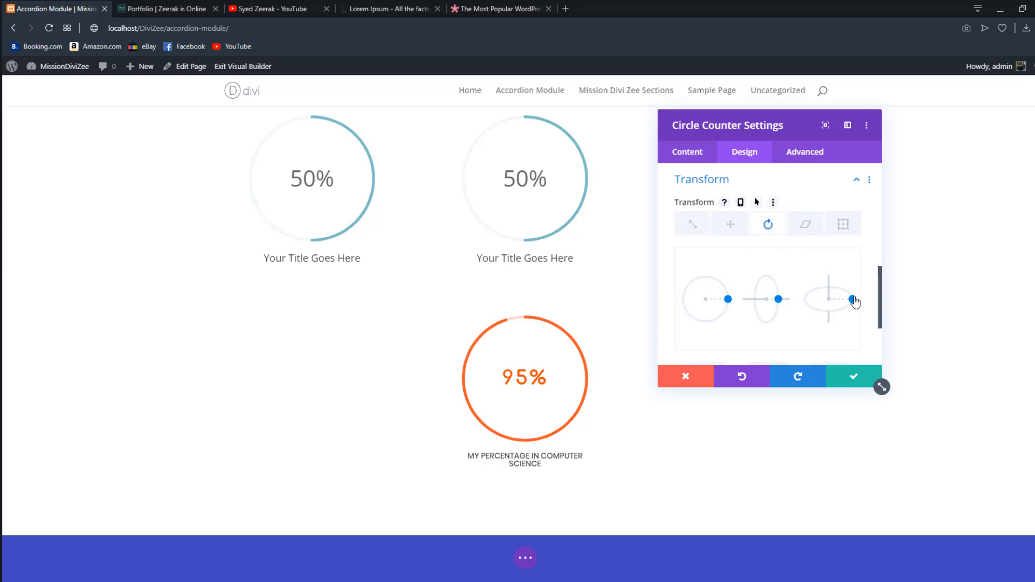
{"action": "left_click_drag", "start_coordinate": [854, 301], "coordinate": [824, 309]}
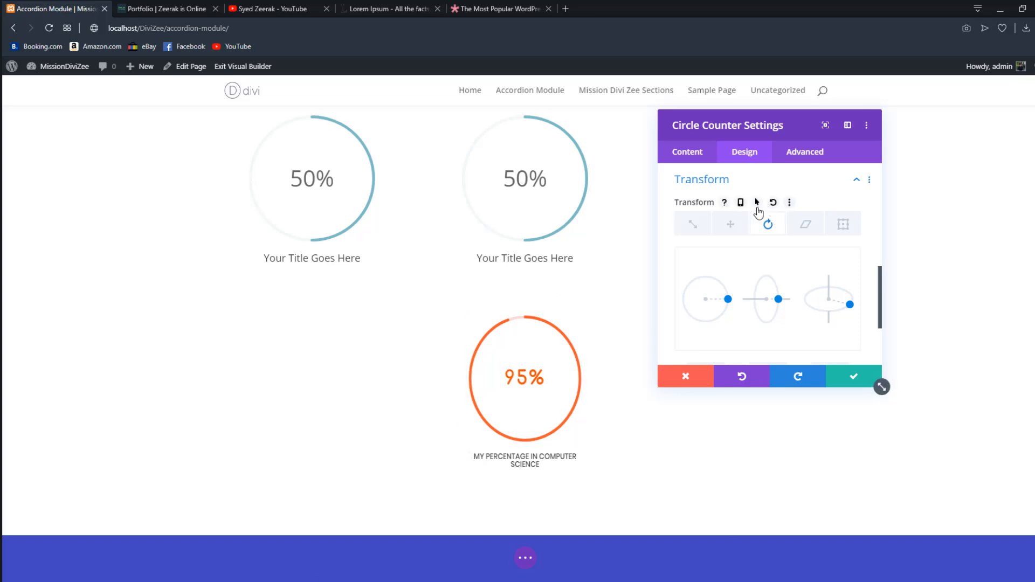
{"action": "left_click", "coordinate": [757, 205]}
{"action": "scroll", "coordinate": [823, 305], "scroll_direction": "down", "scroll_amount": 2}
{"action": "double_click", "coordinate": [828, 295]}
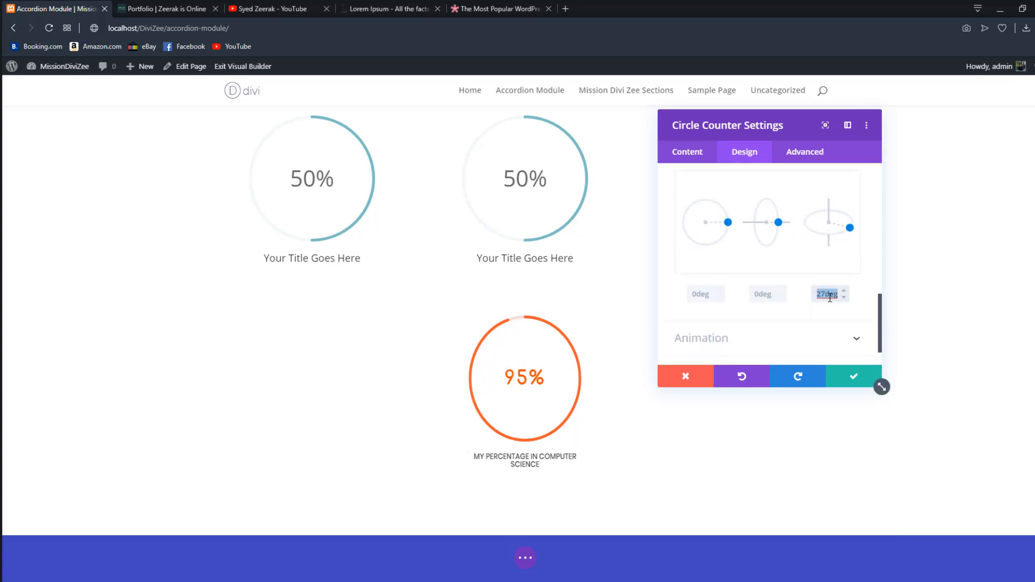
{"action": "type", "text": "0"}
{"action": "key", "text": "Return"}
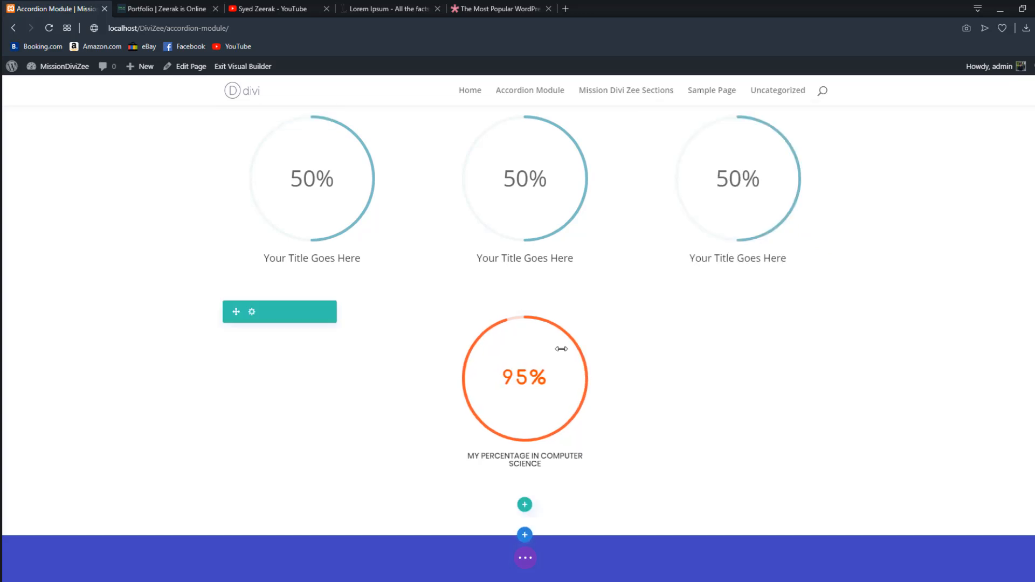
Step: Give the orange circle counter a Bounce animation with the direction set to Down
{"action": "left_click", "coordinate": [509, 348]}
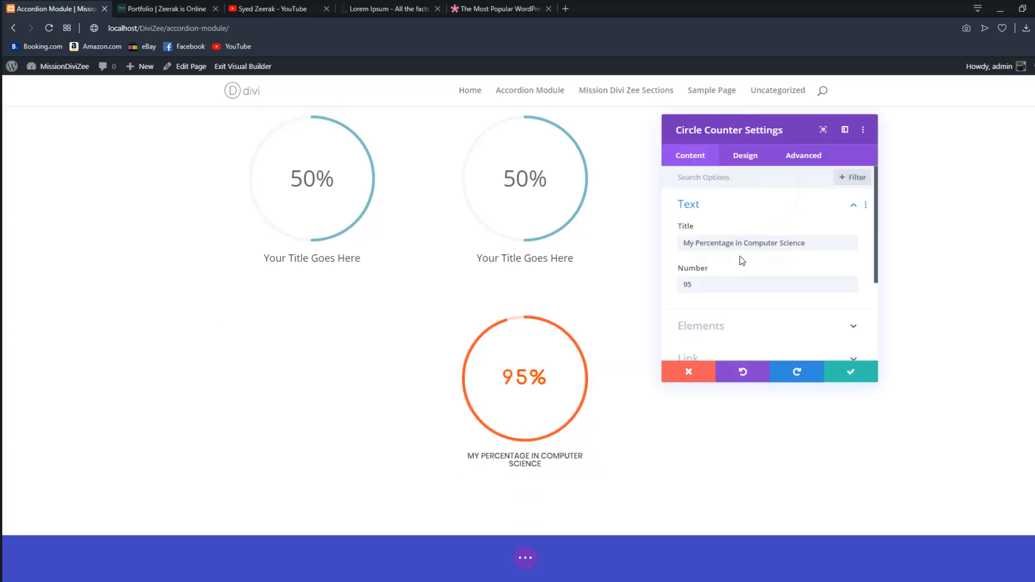
{"action": "left_click", "coordinate": [745, 151]}
{"action": "scroll", "coordinate": [753, 289], "scroll_direction": "down", "scroll_amount": 1}
{"action": "scroll", "coordinate": [753, 289], "scroll_direction": "down", "scroll_amount": 4}
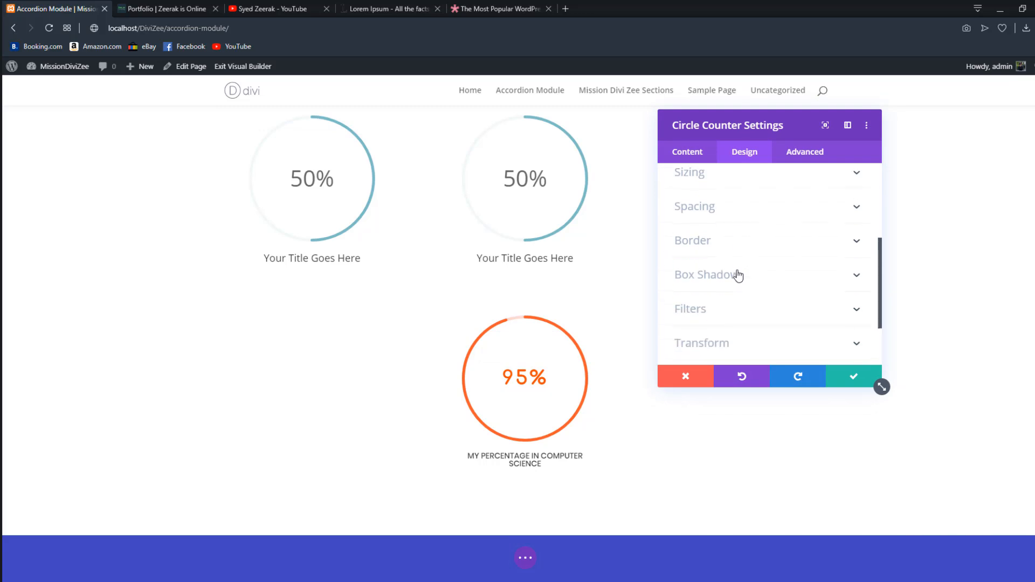
{"action": "left_click", "coordinate": [726, 322]}
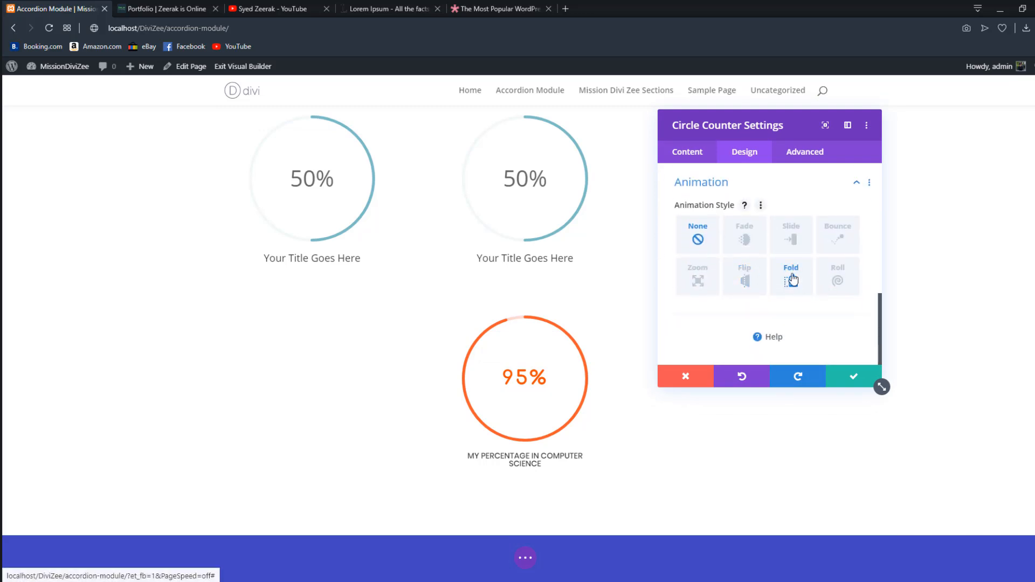
{"action": "left_click", "coordinate": [837, 238]}
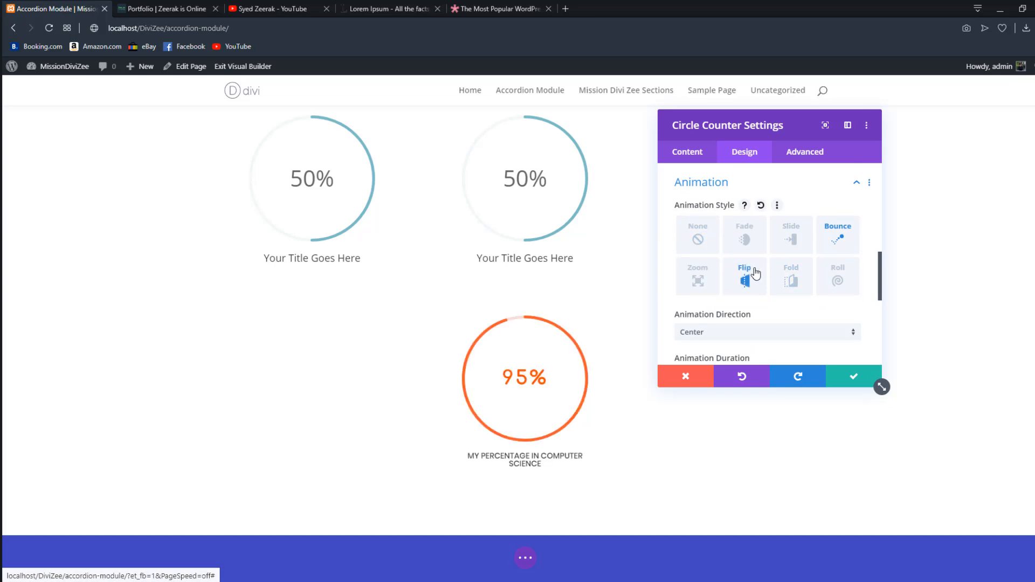
{"action": "left_click", "coordinate": [732, 334]}
{"action": "left_click", "coordinate": [701, 419]}
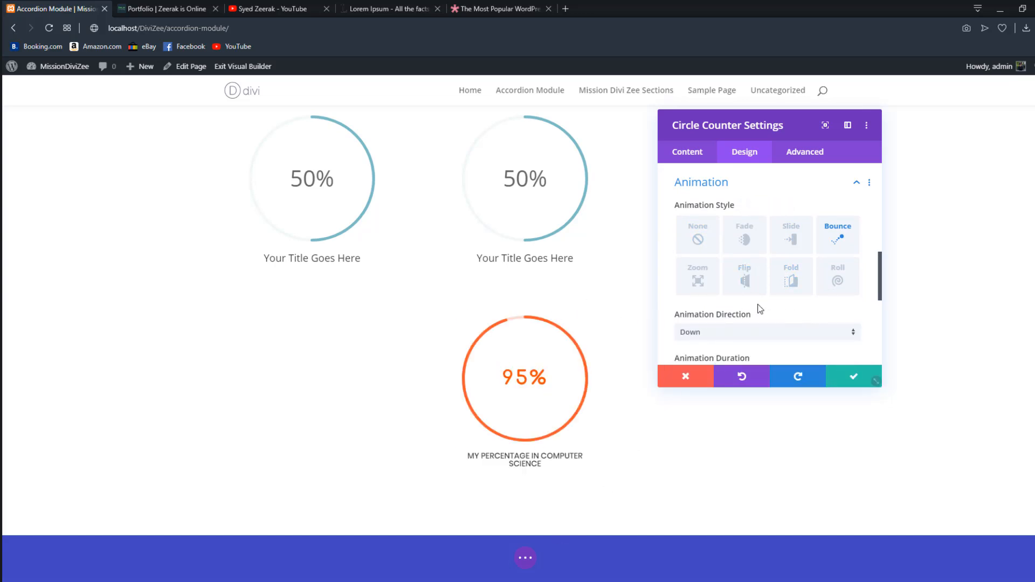
{"action": "scroll", "coordinate": [761, 276], "scroll_direction": "down", "scroll_amount": 1}
{"action": "scroll", "coordinate": [803, 246], "scroll_direction": "up", "scroll_amount": 3}
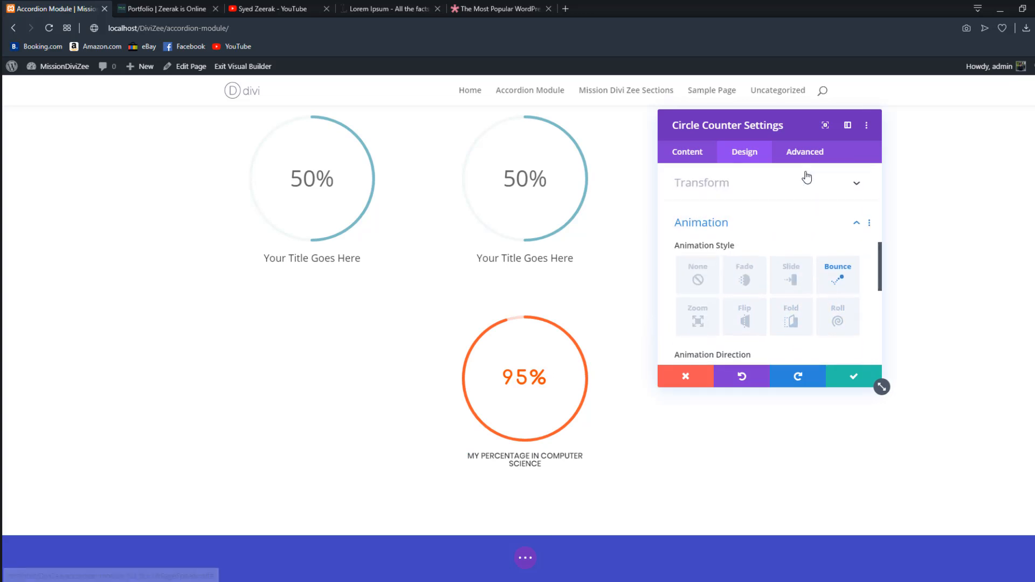
Step: Look at the counter's advanced visibility options and save the module's changes
{"action": "left_click", "coordinate": [805, 153]}
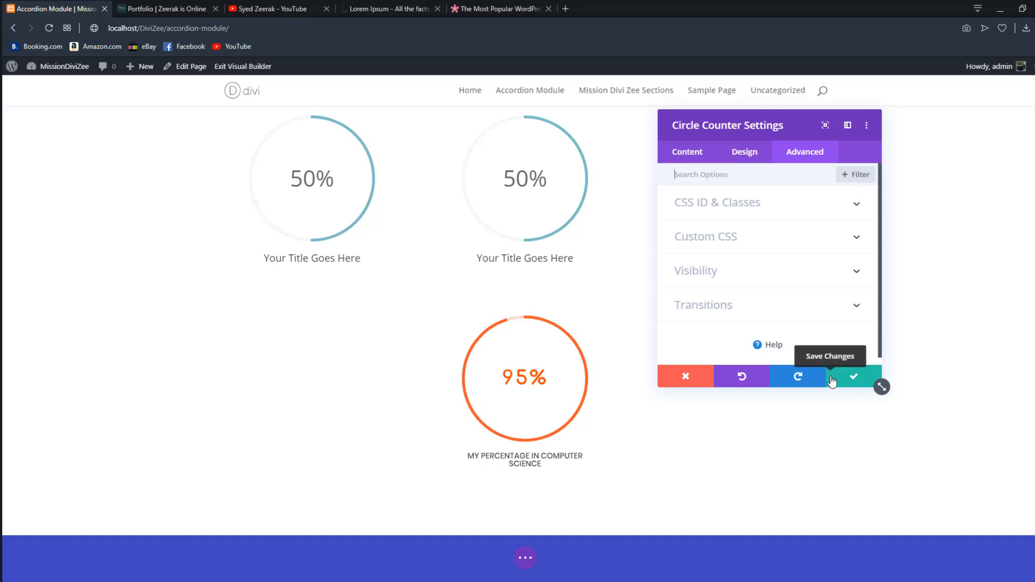
{"action": "left_click", "coordinate": [751, 276]}
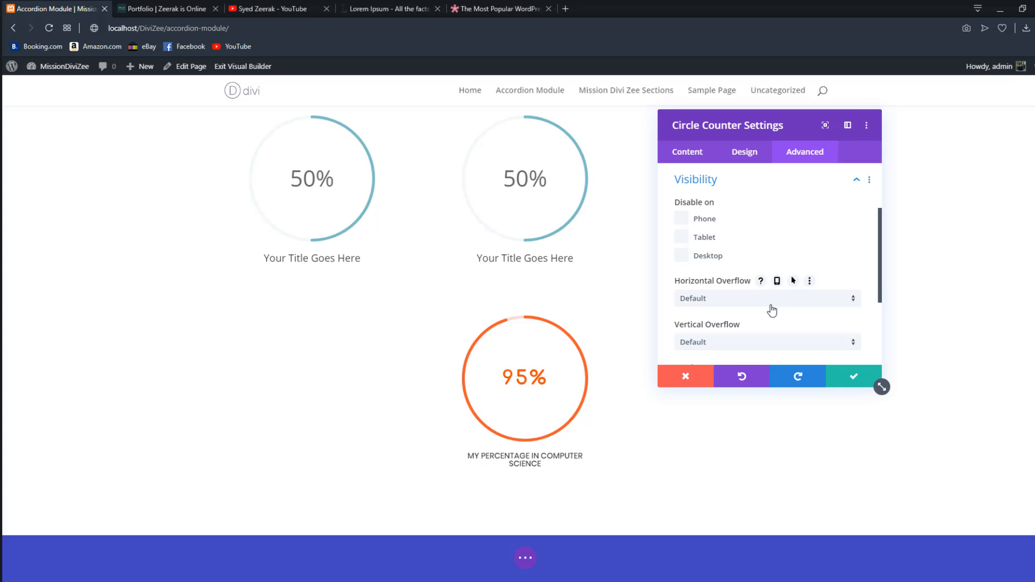
{"action": "left_click", "coordinate": [848, 379]}
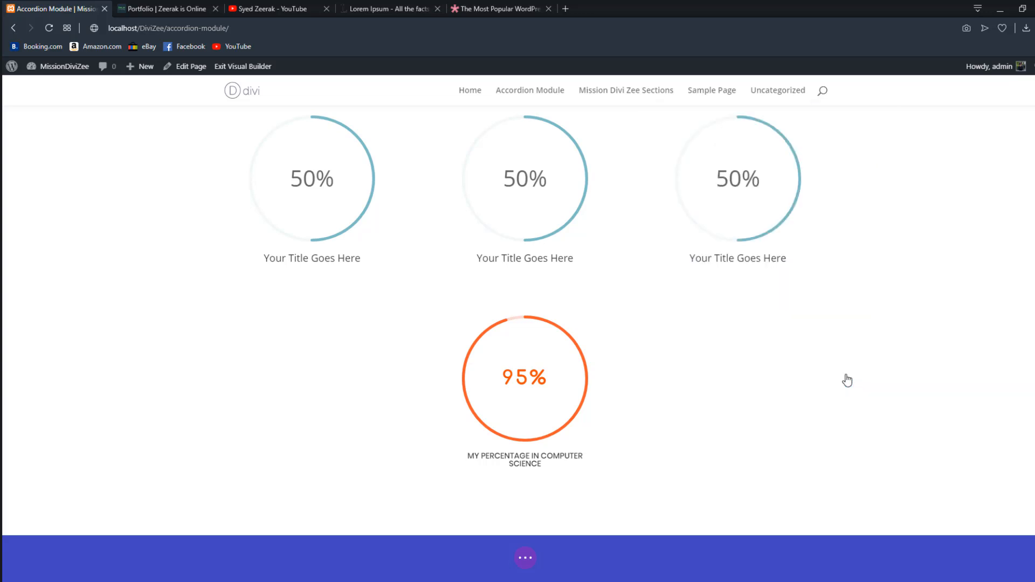
Step: Exit the visual builder and view the finished circle counters on the live page
{"action": "left_click", "coordinate": [268, 70]}
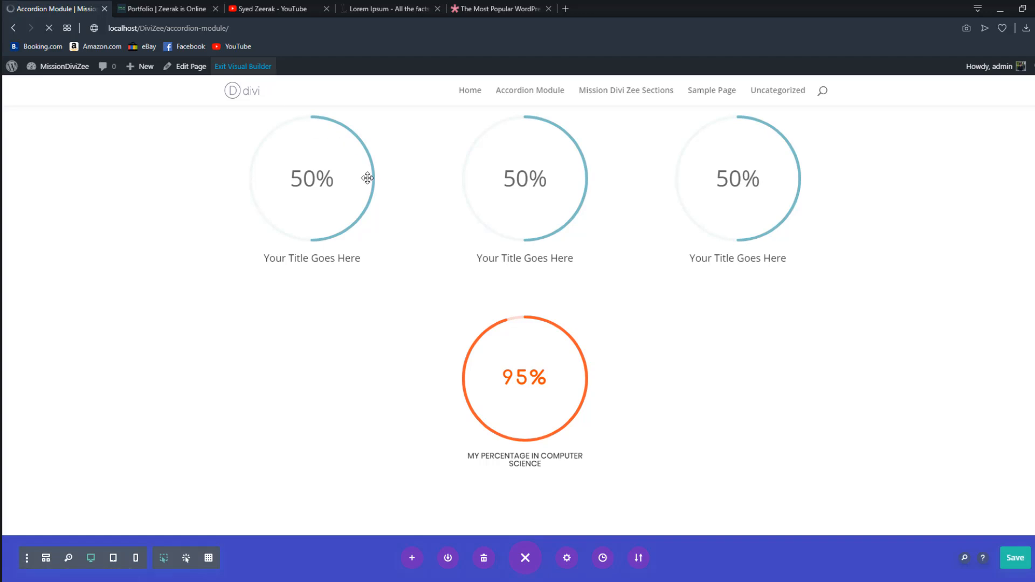
{"action": "scroll", "coordinate": [383, 238], "scroll_direction": "down", "scroll_amount": 4}
{"action": "scroll", "coordinate": [384, 237], "scroll_direction": "down", "scroll_amount": 10}
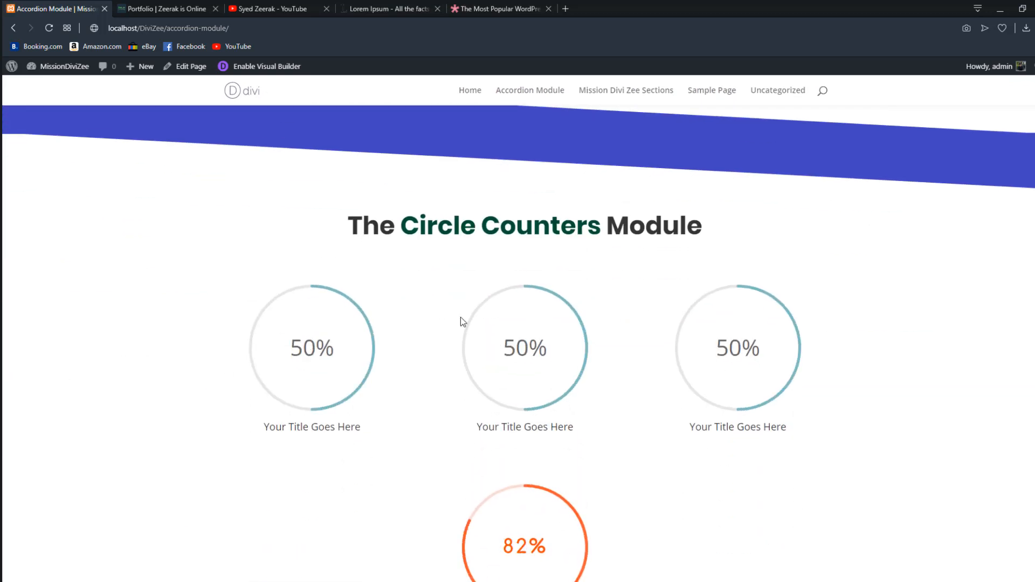
{"action": "scroll", "coordinate": [722, 236], "scroll_direction": "down", "scroll_amount": 3}
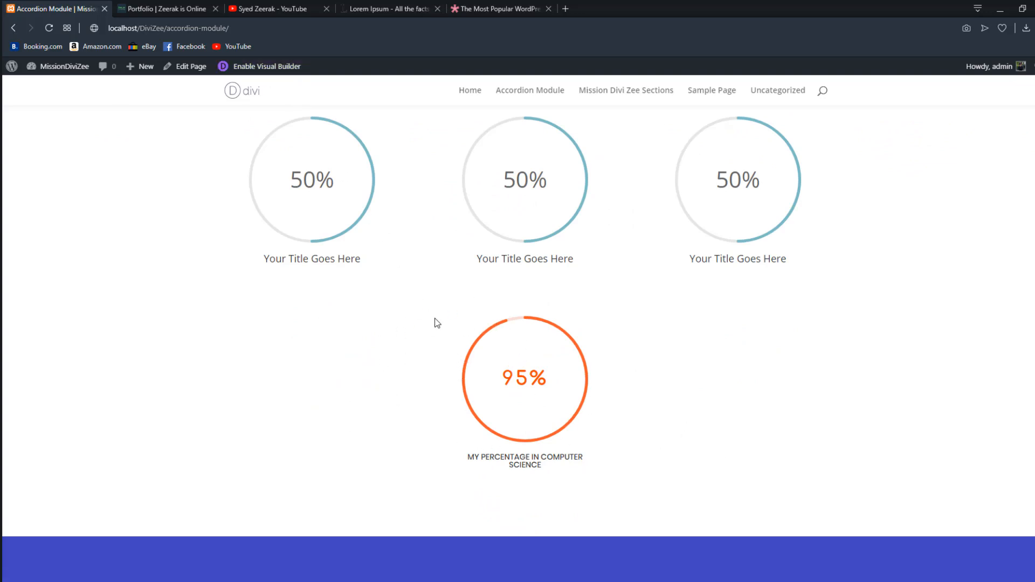
Step: Reopen the page in the visual builder and bring up the design settings of the orange circle counter
{"action": "left_click", "coordinate": [291, 66]}
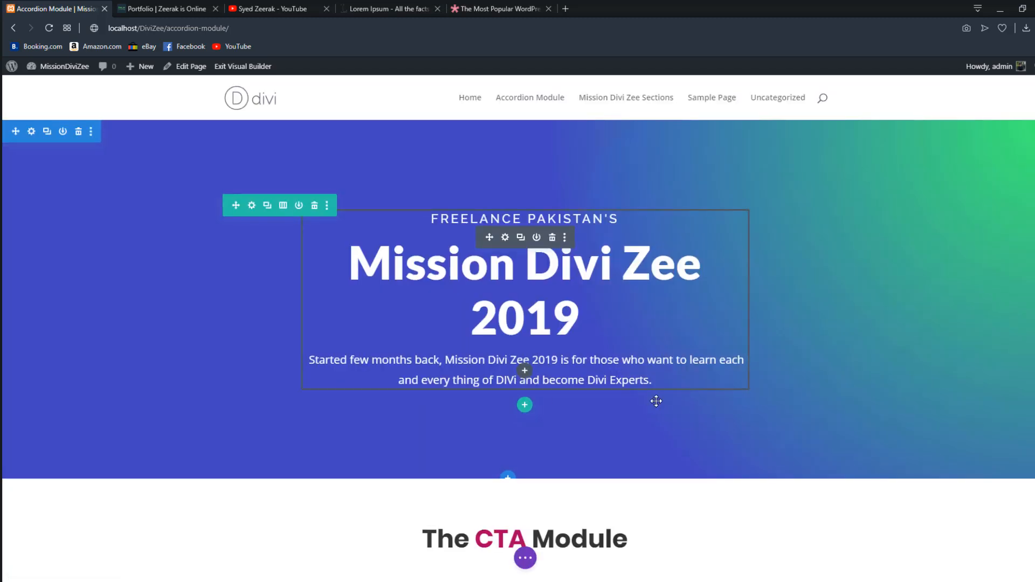
{"action": "scroll", "coordinate": [656, 401], "scroll_direction": "down", "scroll_amount": 15}
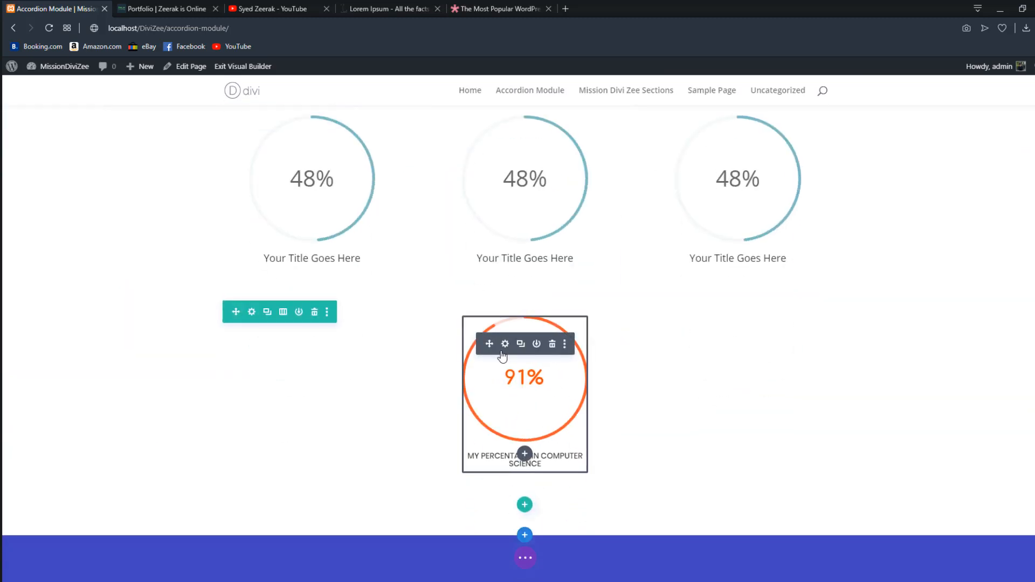
{"action": "left_click", "coordinate": [504, 348]}
{"action": "left_click", "coordinate": [745, 151]}
{"action": "scroll", "coordinate": [753, 285], "scroll_direction": "down", "scroll_amount": 2}
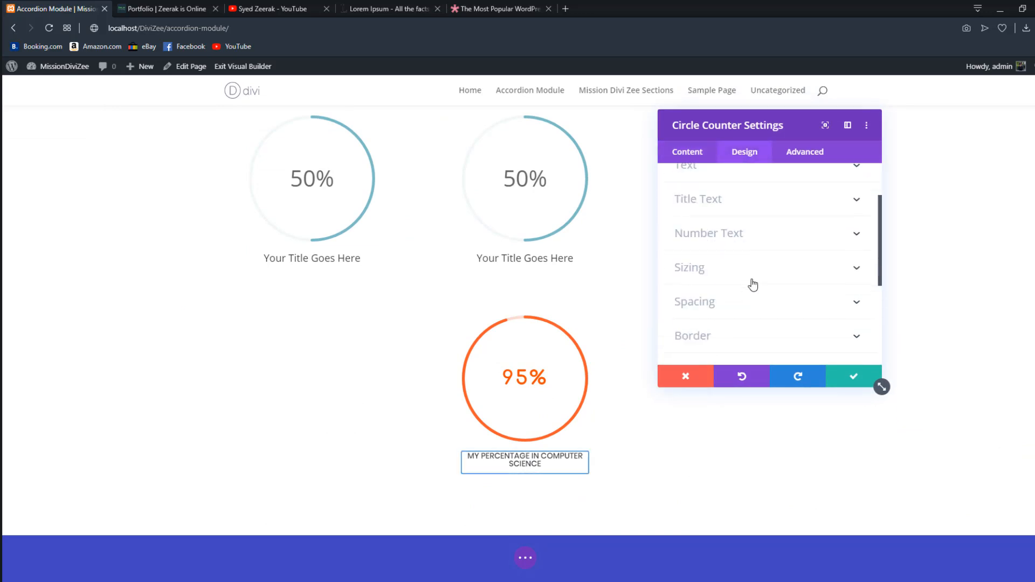
{"action": "scroll", "coordinate": [753, 284], "scroll_direction": "down", "scroll_amount": 3}
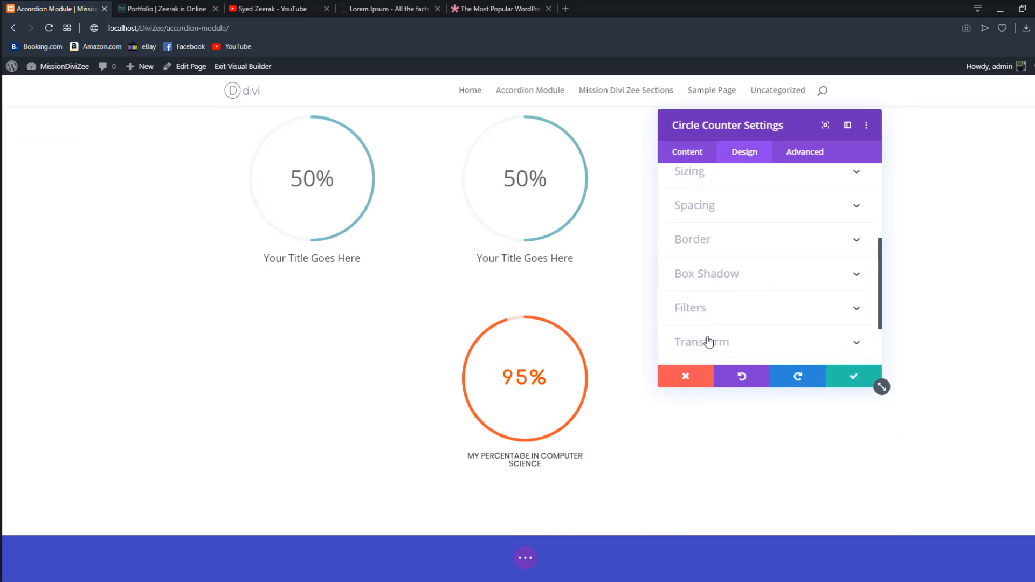
Step: Set the third transform rotation field of the orange circle counter to 27deg in its default state
{"action": "left_click", "coordinate": [709, 342]}
{"action": "left_click", "coordinate": [768, 253]}
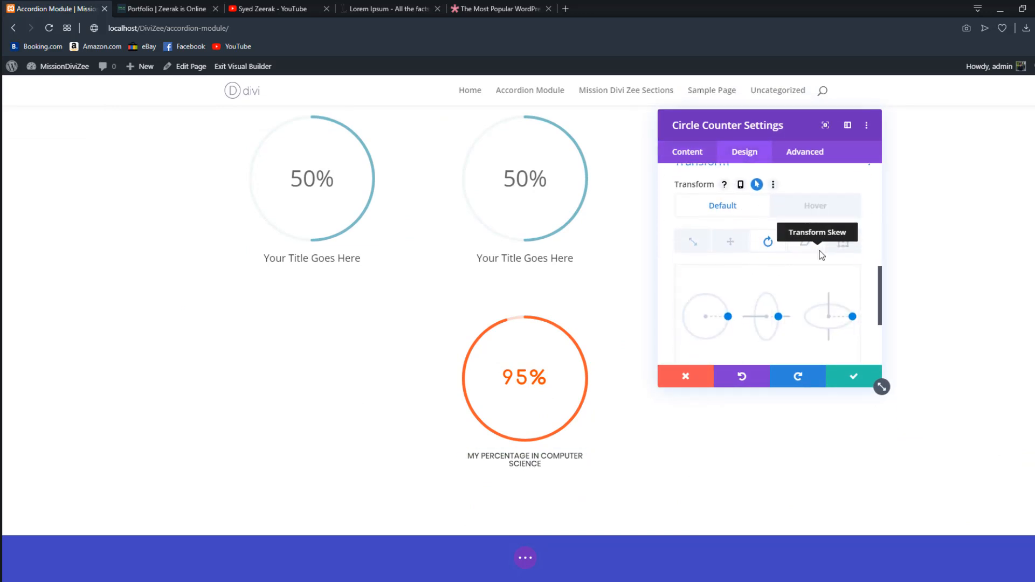
{"action": "scroll", "coordinate": [822, 255], "scroll_direction": "down", "scroll_amount": 1}
{"action": "left_click", "coordinate": [839, 350]}
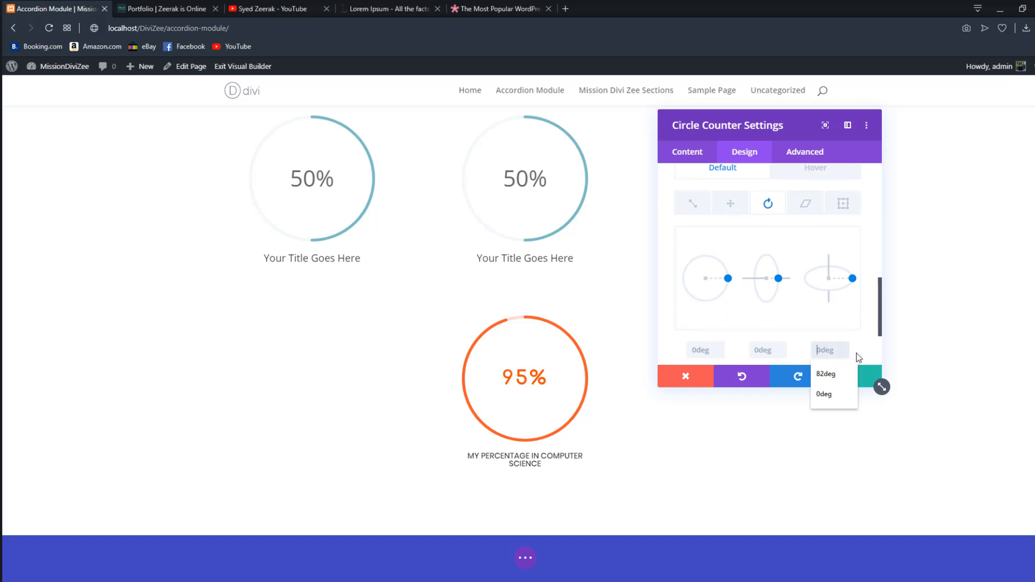
{"action": "type", "text": "27deg"}
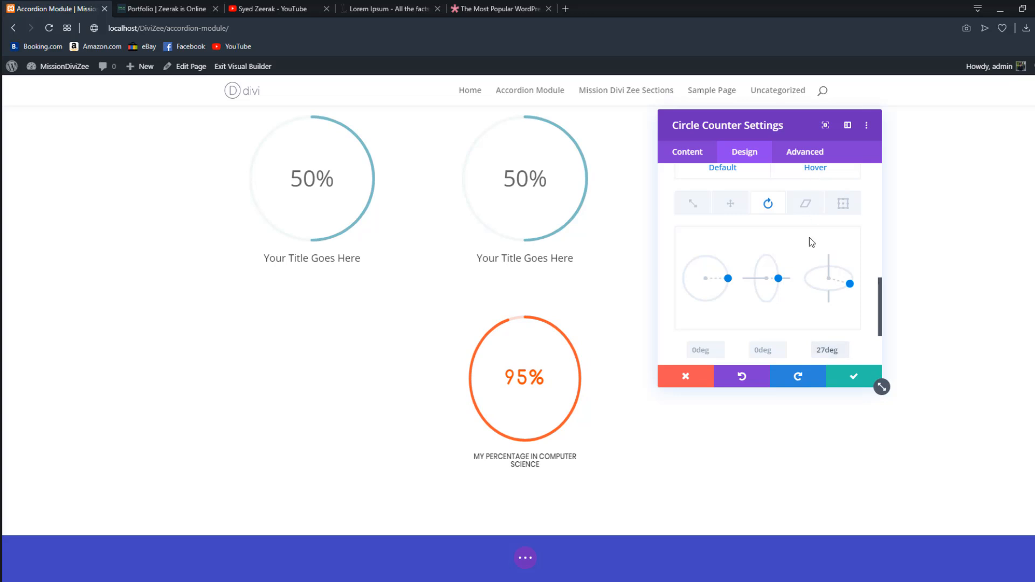
Step: Set the third transform rotation value to 0 for the counter's hover state and save the module's changes
{"action": "double_click", "coordinate": [821, 353]}
{"action": "key", "text": "BackSpace"}
{"action": "type", "text": "0"}
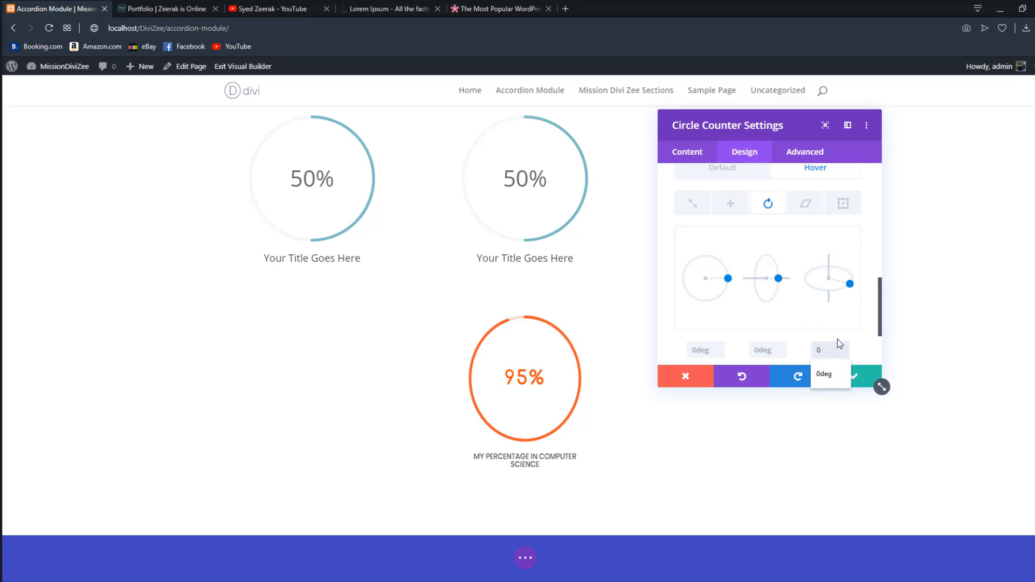
{"action": "left_click", "coordinate": [863, 376]}
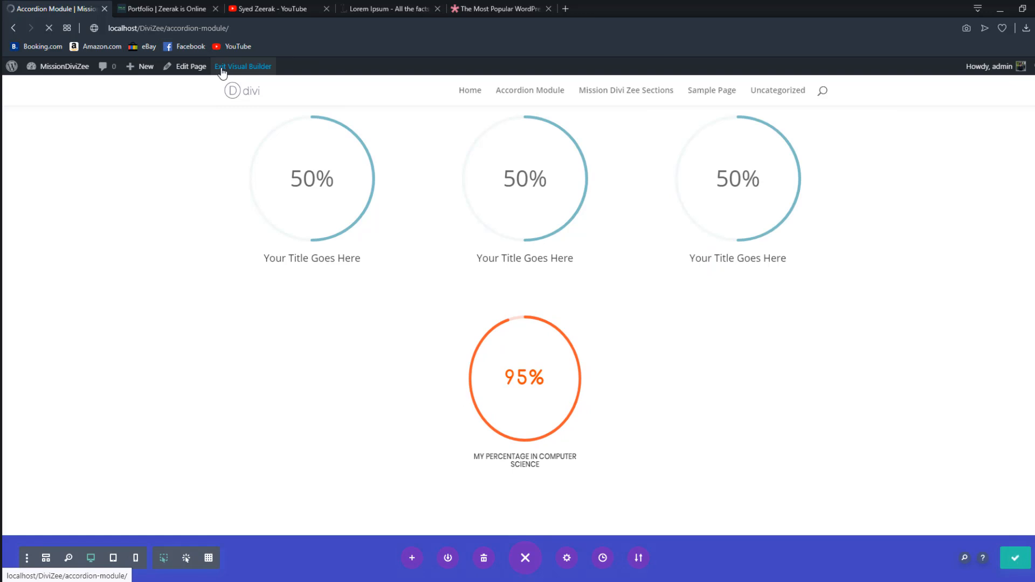
Step: Exit the visual builder and review the circle counters and call to action modules on the live page
{"action": "scroll", "coordinate": [674, 166], "scroll_direction": "down", "scroll_amount": 15}
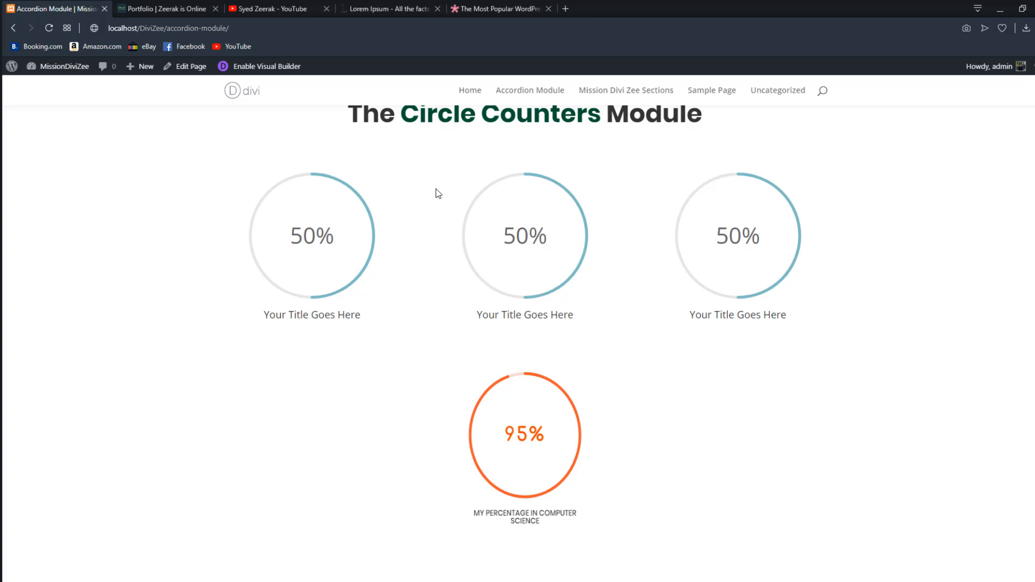
{"action": "scroll", "coordinate": [437, 193], "scroll_direction": "up", "scroll_amount": 7}
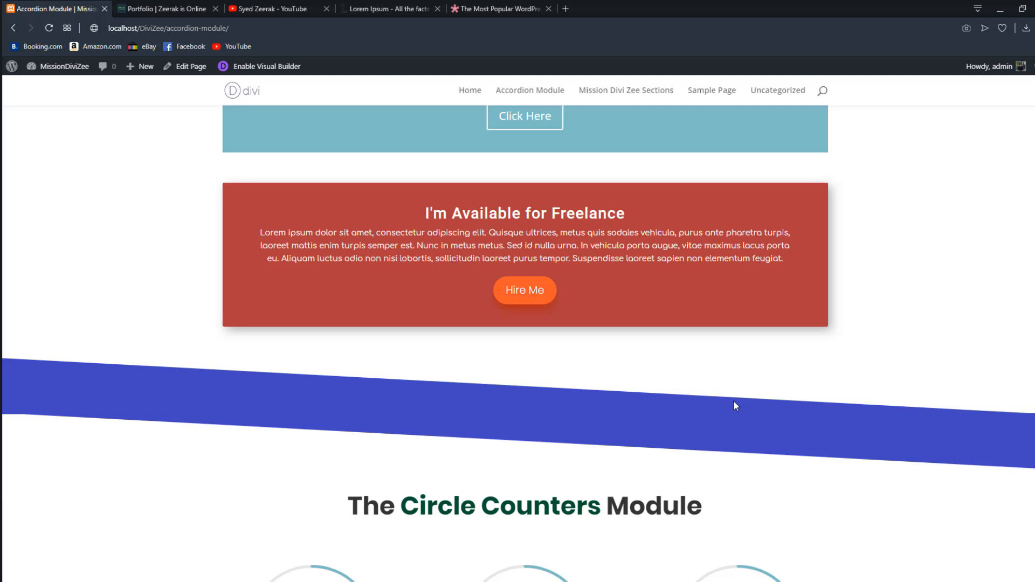
{"action": "scroll", "coordinate": [593, 367], "scroll_direction": "up", "scroll_amount": 2}
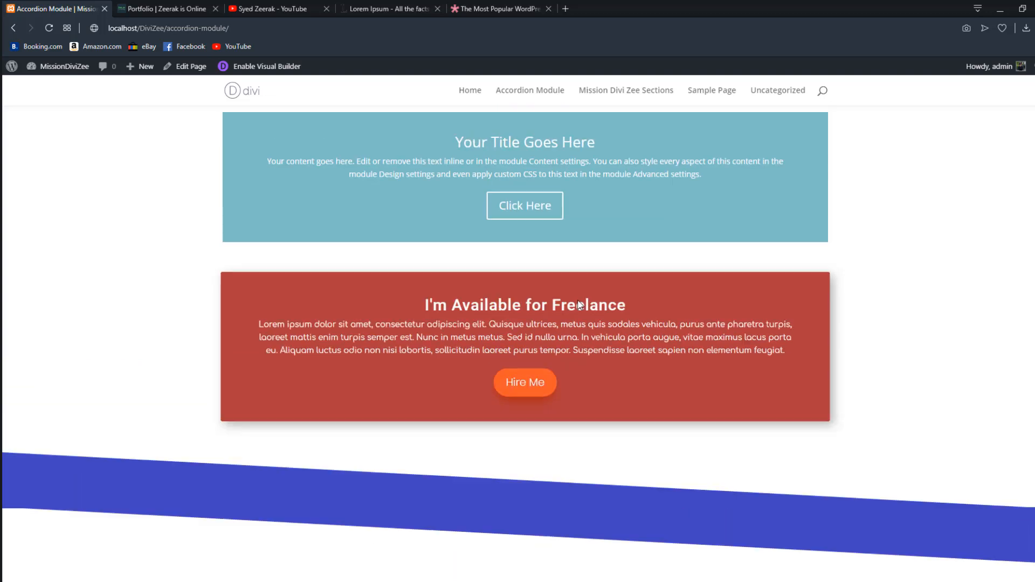
{"action": "scroll", "coordinate": [372, 177], "scroll_direction": "down", "scroll_amount": 5}
{"action": "scroll", "coordinate": [364, 165], "scroll_direction": "up", "scroll_amount": 5}
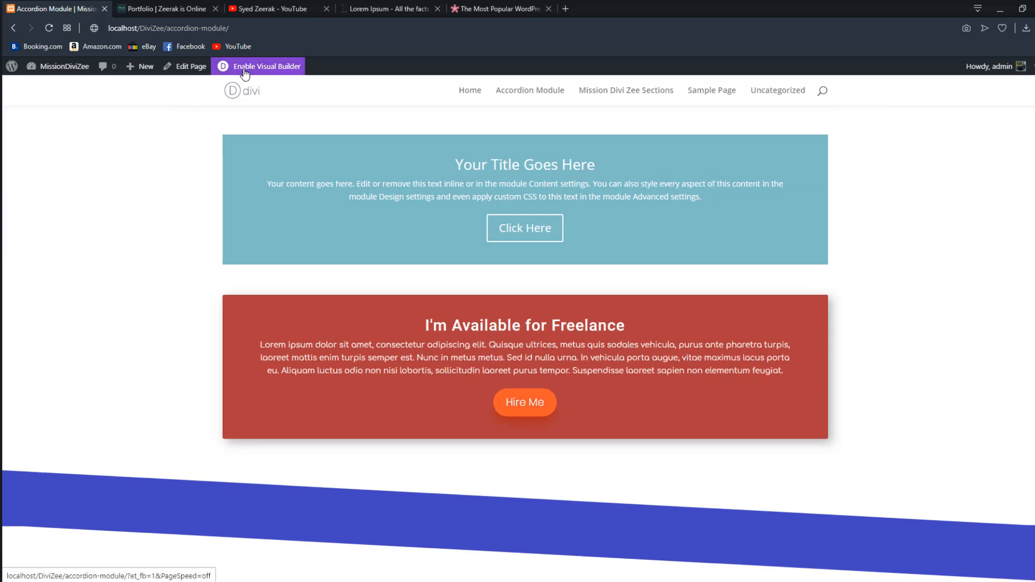
Step: Reopen the visual builder and add a row with a Code module beneath the video in the Code Module section
{"action": "left_click", "coordinate": [246, 73]}
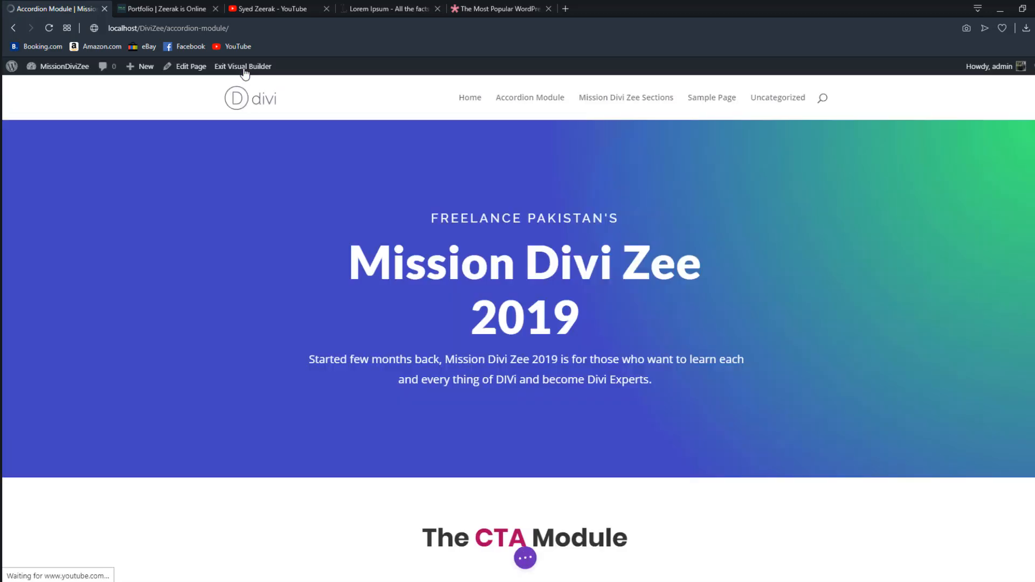
{"action": "scroll", "coordinate": [806, 319], "scroll_direction": "down", "scroll_amount": 20}
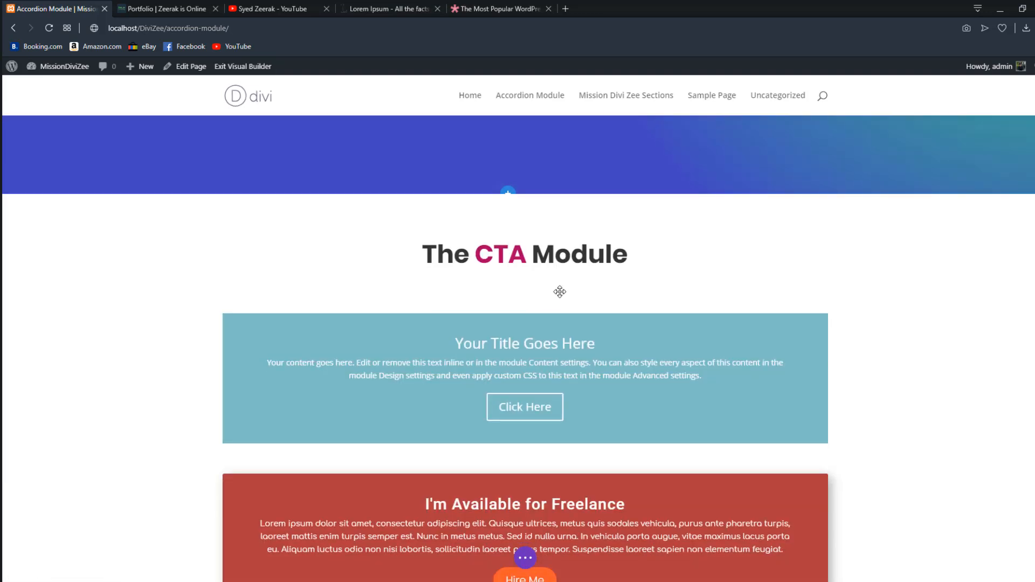
{"action": "scroll", "coordinate": [805, 320], "scroll_direction": "down", "scroll_amount": 6}
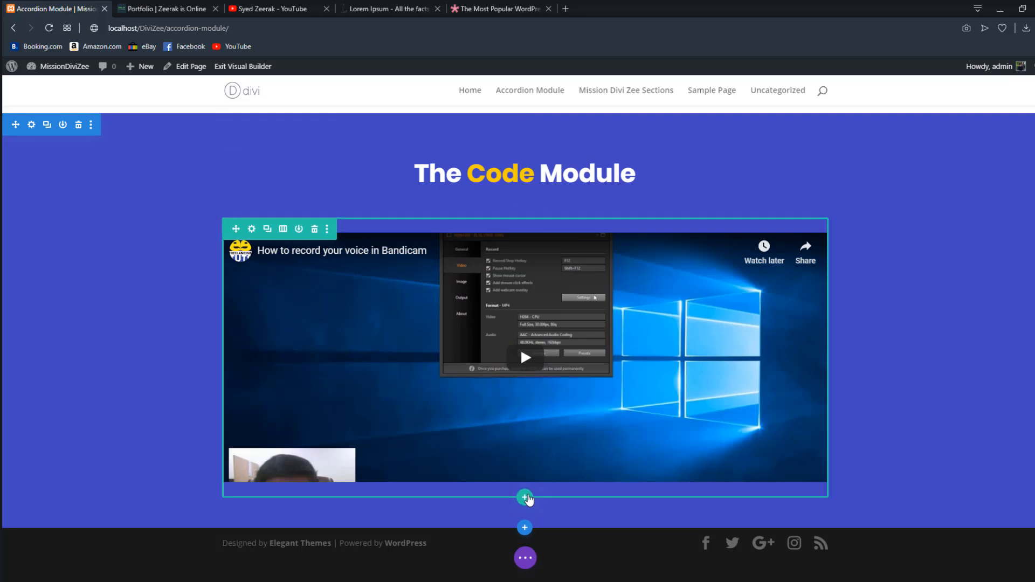
{"action": "left_click", "coordinate": [525, 497]}
{"action": "left_click", "coordinate": [461, 294]}
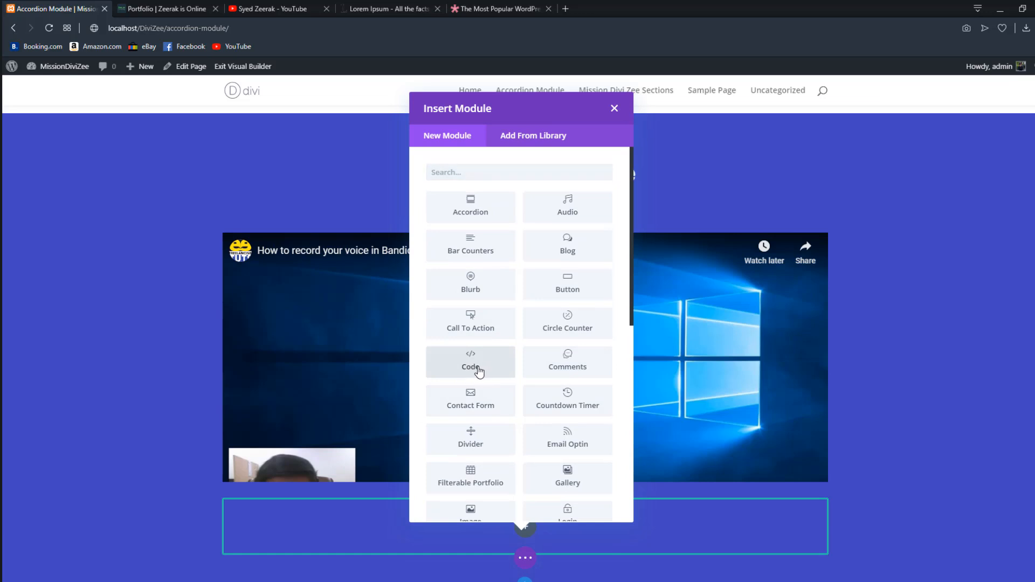
{"action": "left_click", "coordinate": [475, 368]}
{"action": "scroll", "coordinate": [954, 230], "scroll_direction": "down", "scroll_amount": 1}
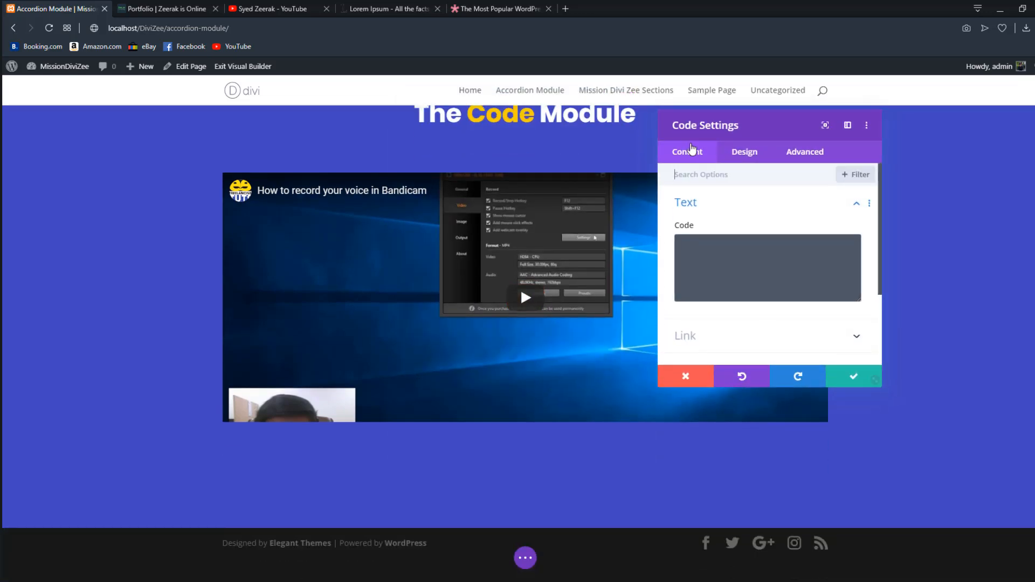
{"action": "left_click", "coordinate": [722, 265]}
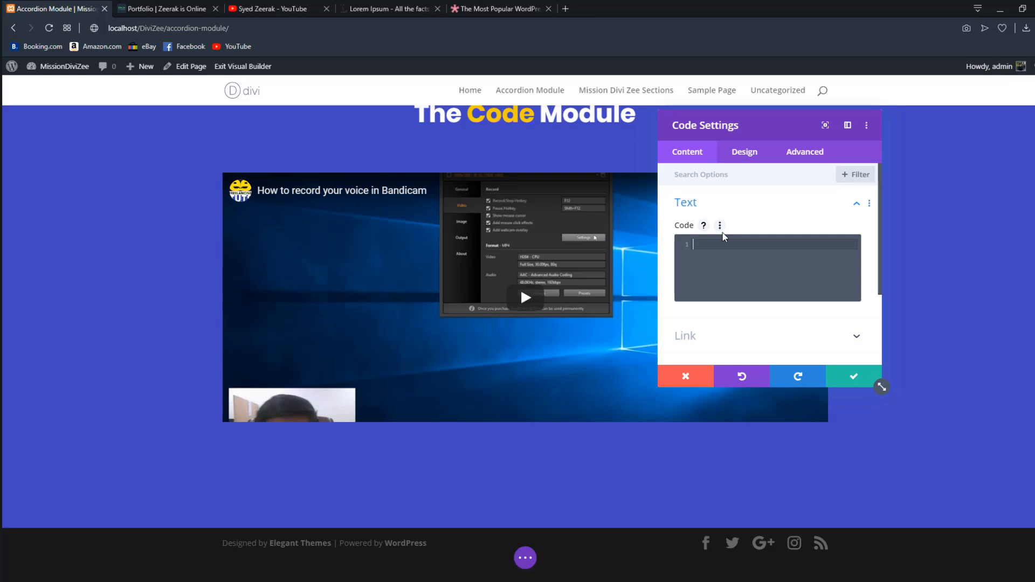
Step: Open the YouTube video "WordPress Divi Modules Mastery - Part 2 - Mission Divi Zee 2019" and copy its embed code
{"action": "left_click", "coordinate": [301, 8]}
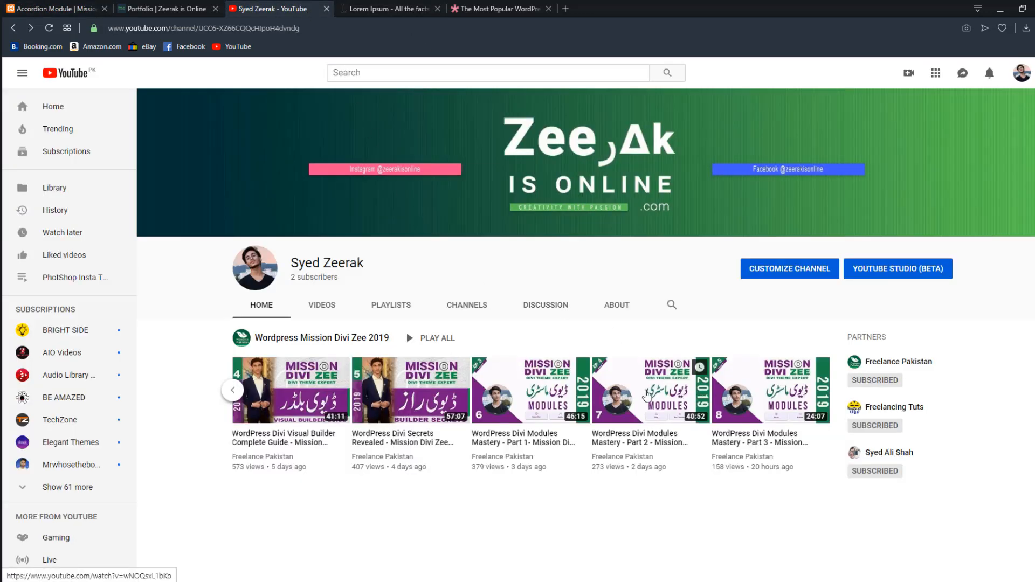
{"action": "left_click", "coordinate": [648, 397]}
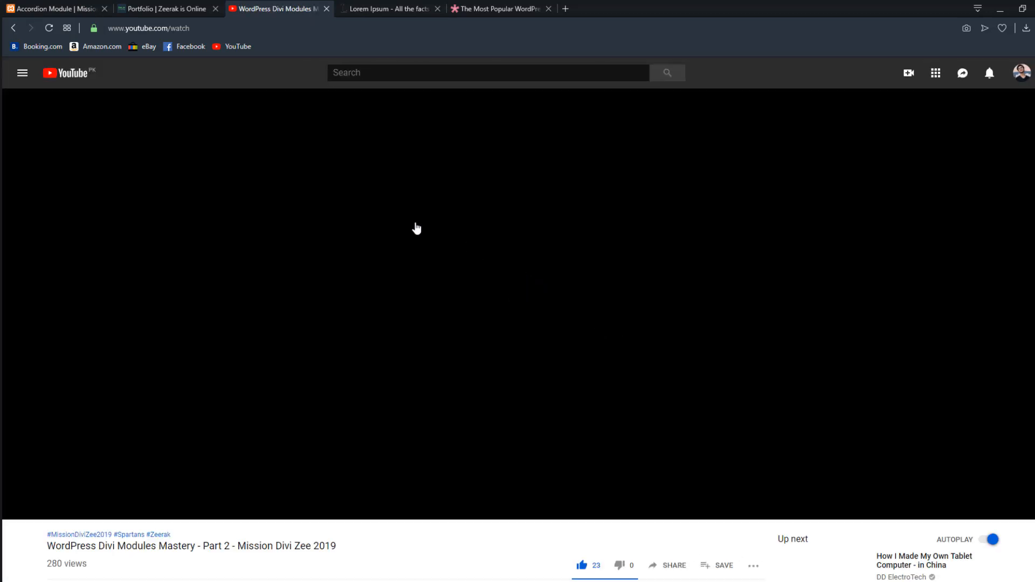
{"action": "left_click", "coordinate": [416, 226]}
{"action": "right_click", "coordinate": [416, 227]}
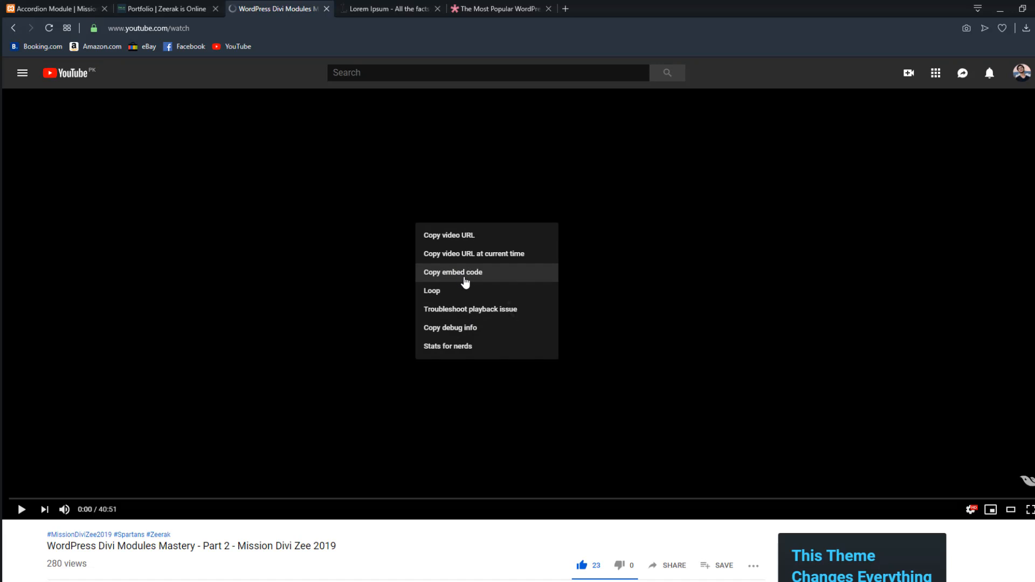
{"action": "left_click", "coordinate": [464, 281]}
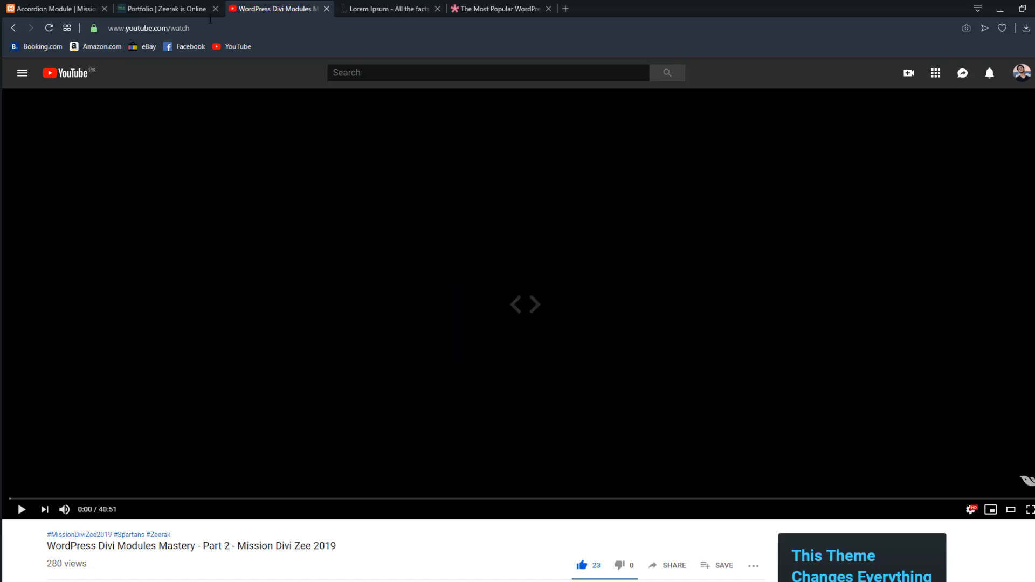
Step: Return to the Divi page, paste the YouTube embed code into the new Code module and check the embedded video
{"action": "left_click", "coordinate": [65, 8]}
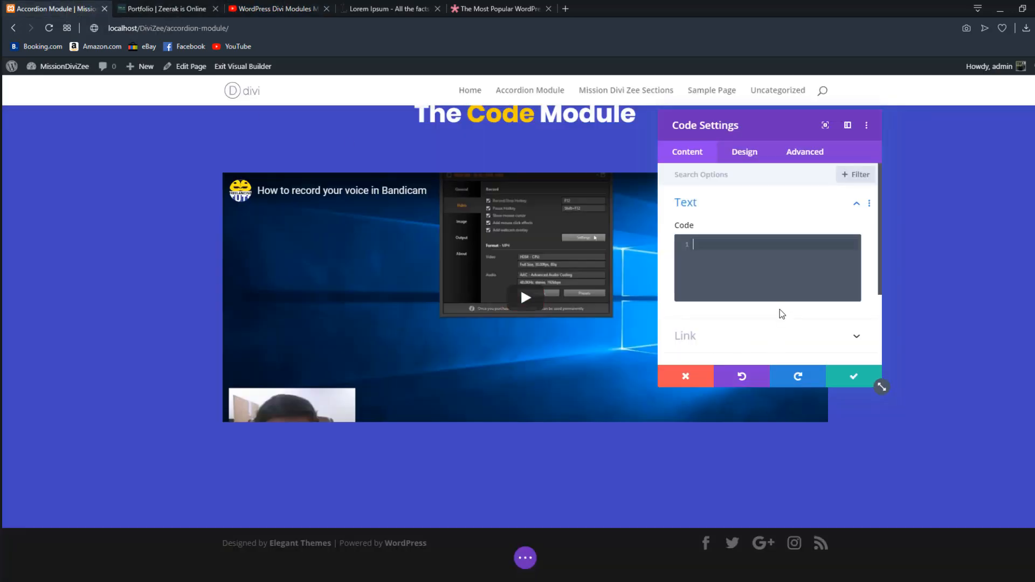
{"action": "key", "text": "ctrl+v"}
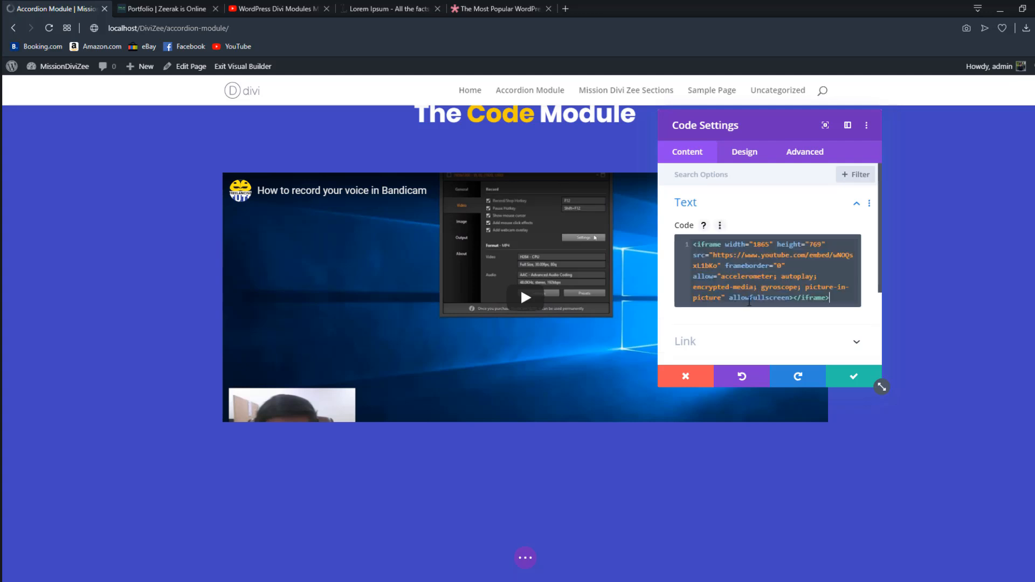
{"action": "scroll", "coordinate": [541, 237], "scroll_direction": "down", "scroll_amount": 2}
{"action": "scroll", "coordinate": [413, 261], "scroll_direction": "down", "scroll_amount": 2}
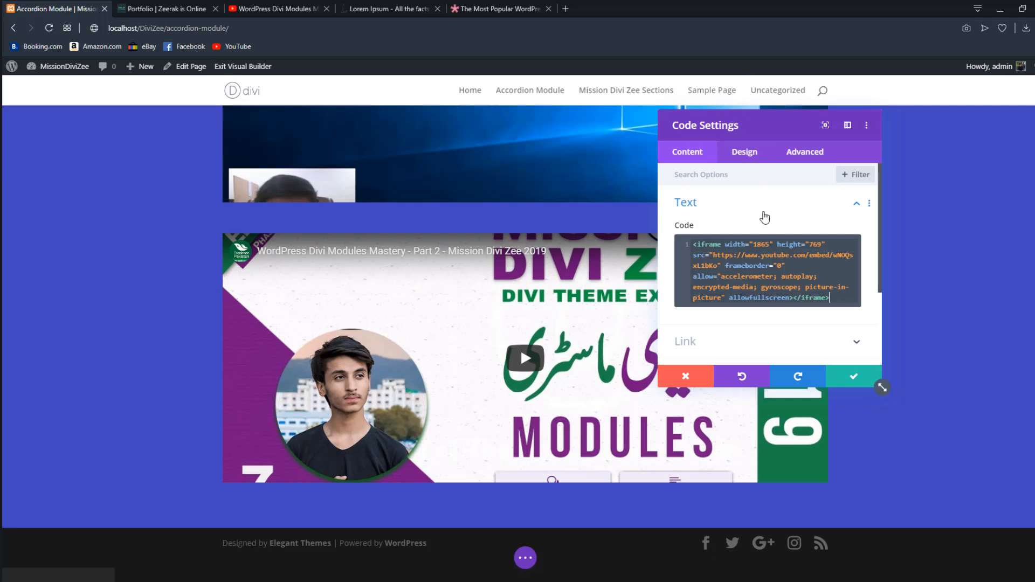
Step: Open Iqra University in Google Maps in a new browser tab and copy the HTML for embedding its medium-size map
{"action": "left_click", "coordinate": [566, 9]}
{"action": "type", "text": "googlr"}
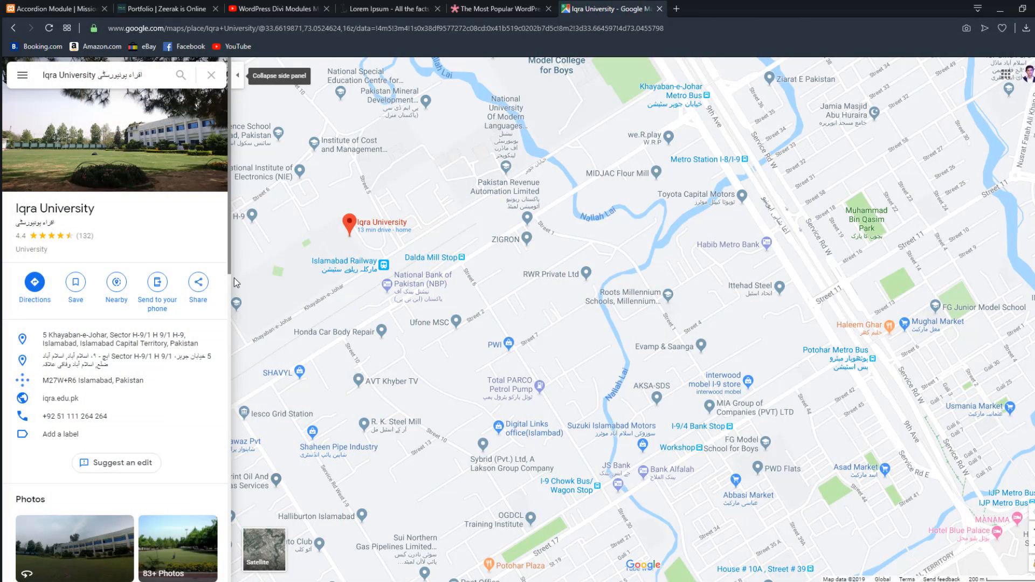
{"action": "left_click", "coordinate": [199, 284]}
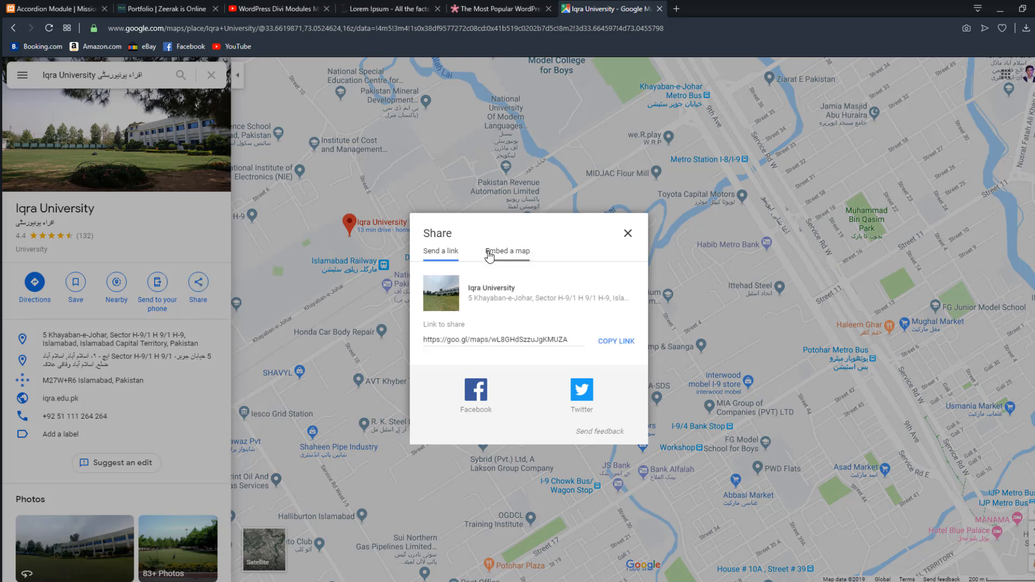
{"action": "left_click", "coordinate": [489, 254]}
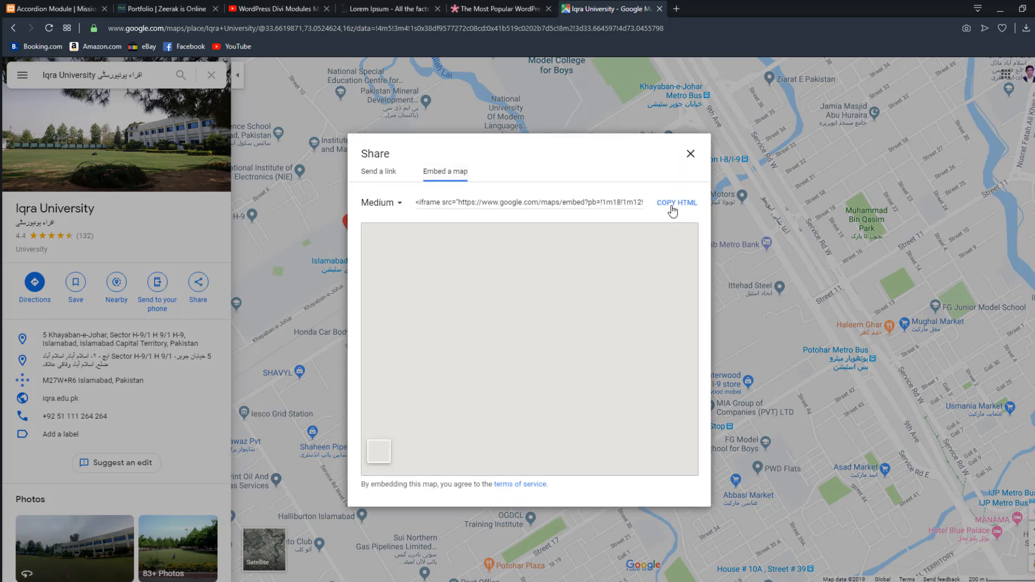
{"action": "left_click", "coordinate": [669, 211]}
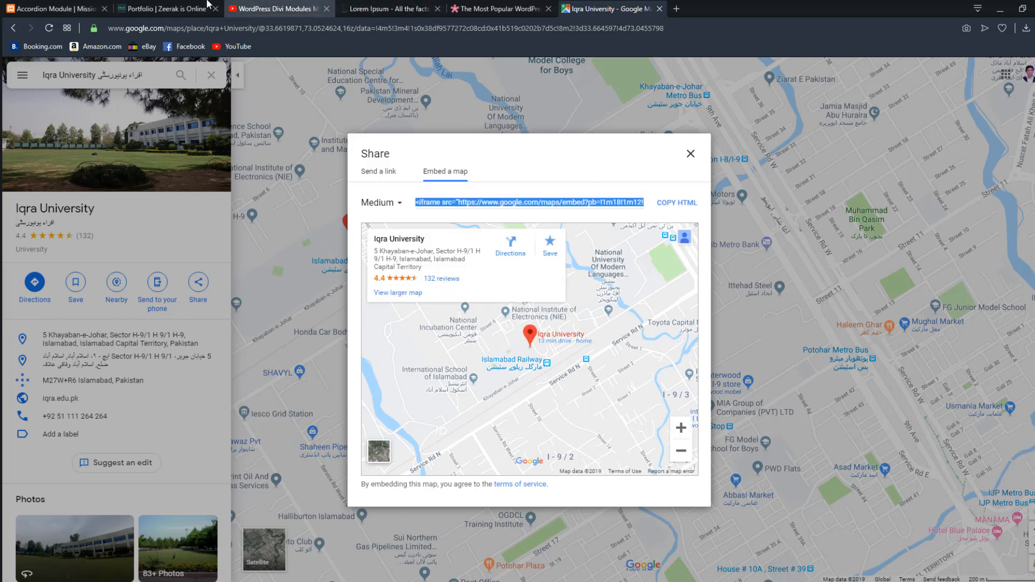
Step: Replace the Code module's video code with the copied Google Maps embed code and check the embedded map
{"action": "left_click", "coordinate": [54, 8]}
{"action": "key", "text": "ctrl+a"}
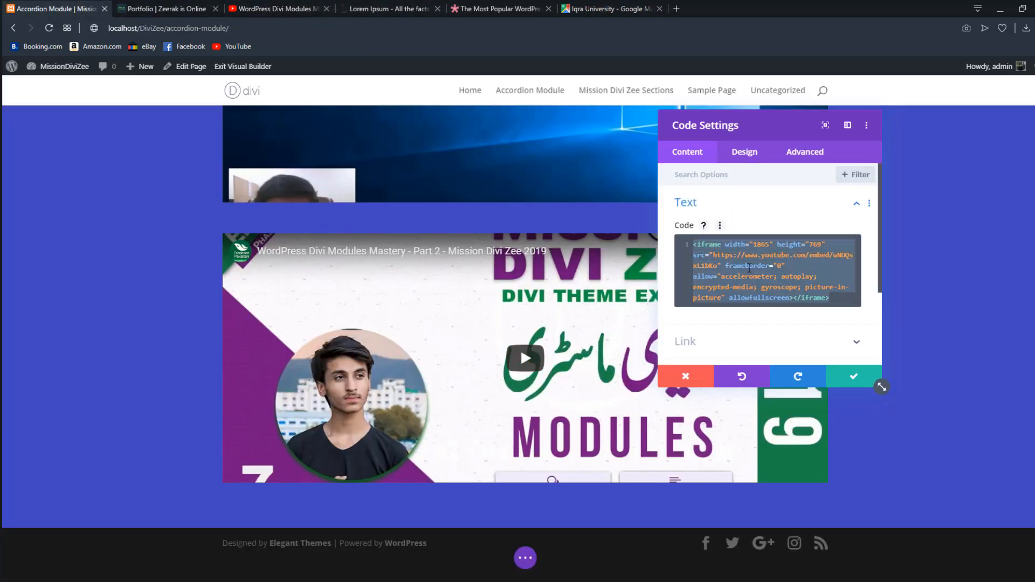
{"action": "key", "text": "ctrl+v"}
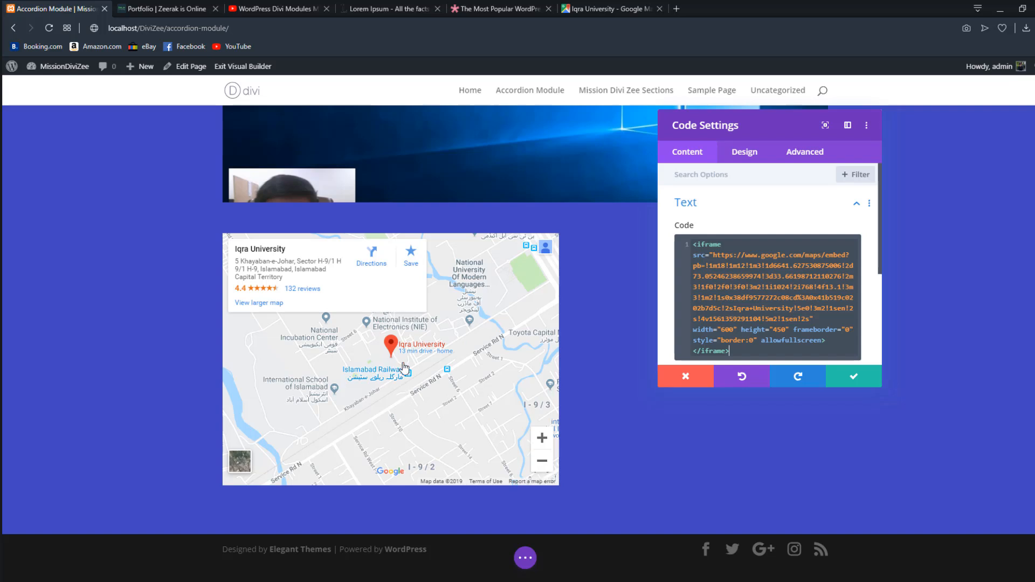
{"action": "scroll", "coordinate": [390, 381], "scroll_direction": "up", "scroll_amount": 3}
{"action": "scroll", "coordinate": [399, 410], "scroll_direction": "down", "scroll_amount": 2}
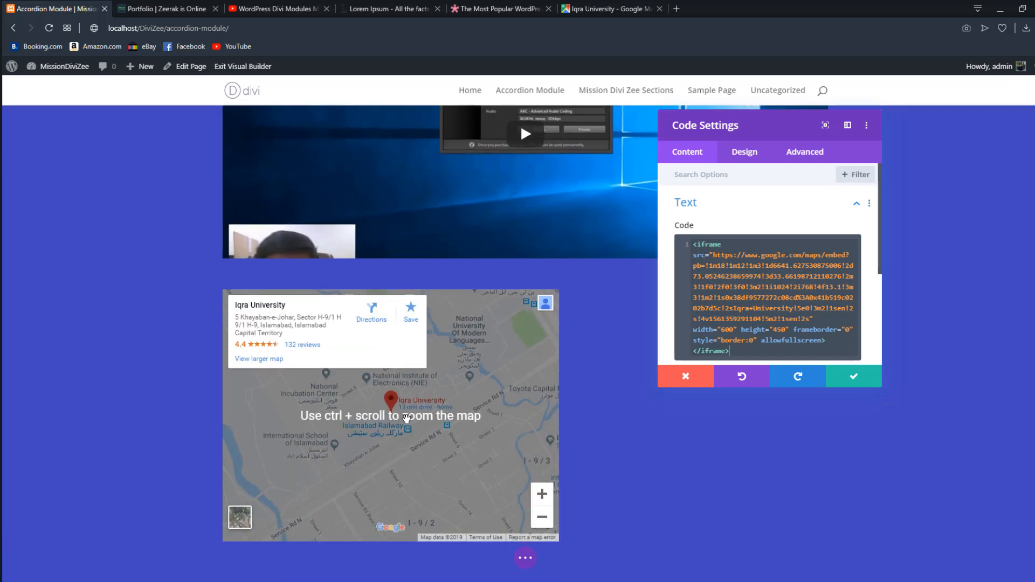
{"action": "scroll", "coordinate": [409, 421], "scroll_direction": "down", "scroll_amount": 1}
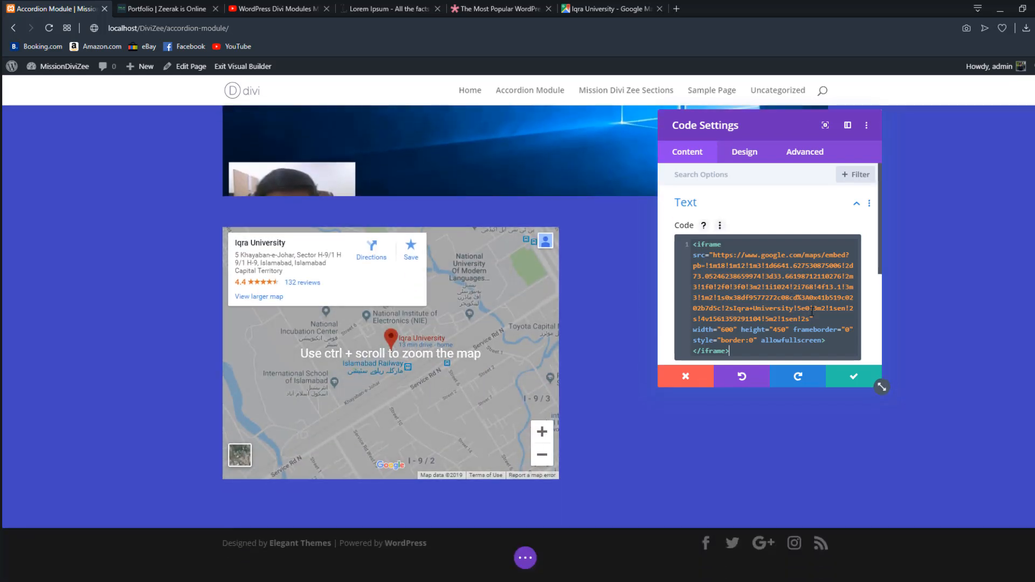
Step: Set the embedded map's width to 750 and its height to 500 in the iframe code
{"action": "key", "text": "ctrl+a"}
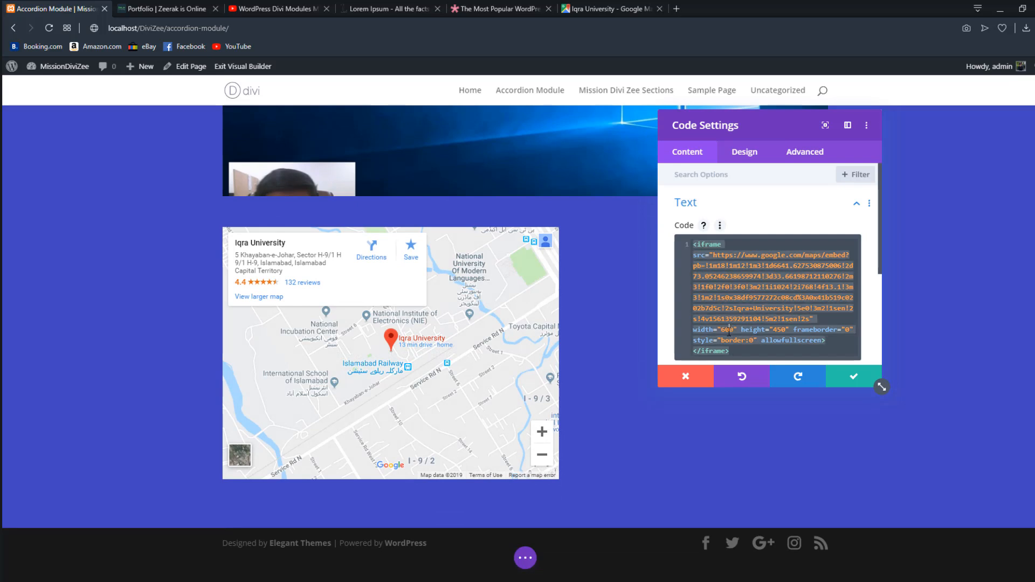
{"action": "left_click", "coordinate": [729, 330]}
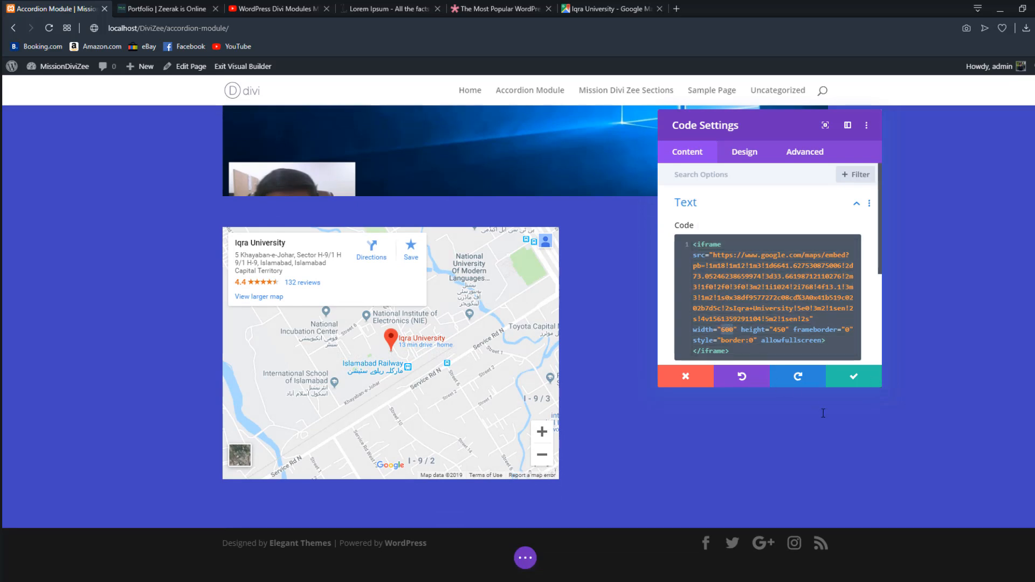
{"action": "type", "text": "750"}
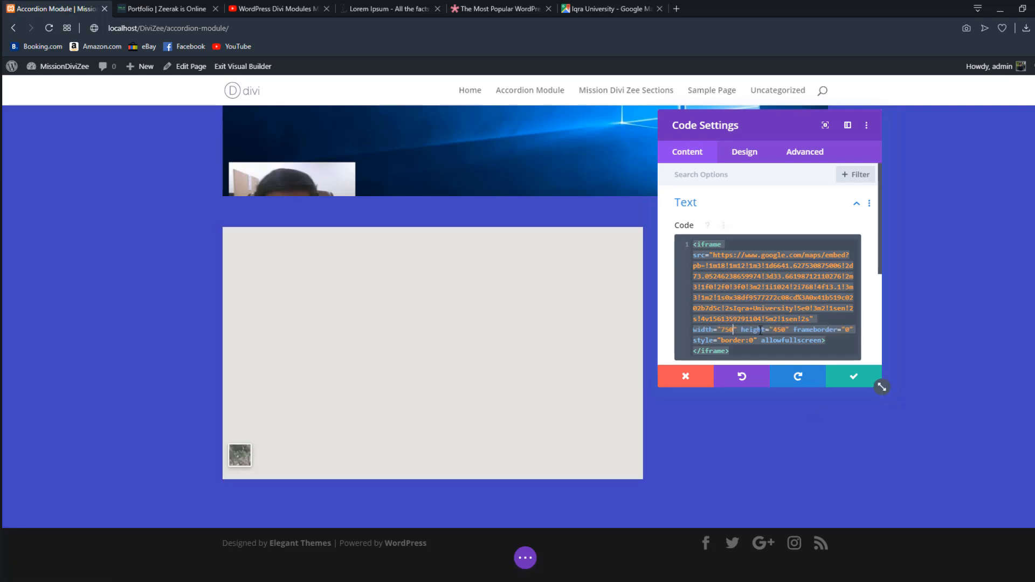
{"action": "double_click", "coordinate": [777, 330]}
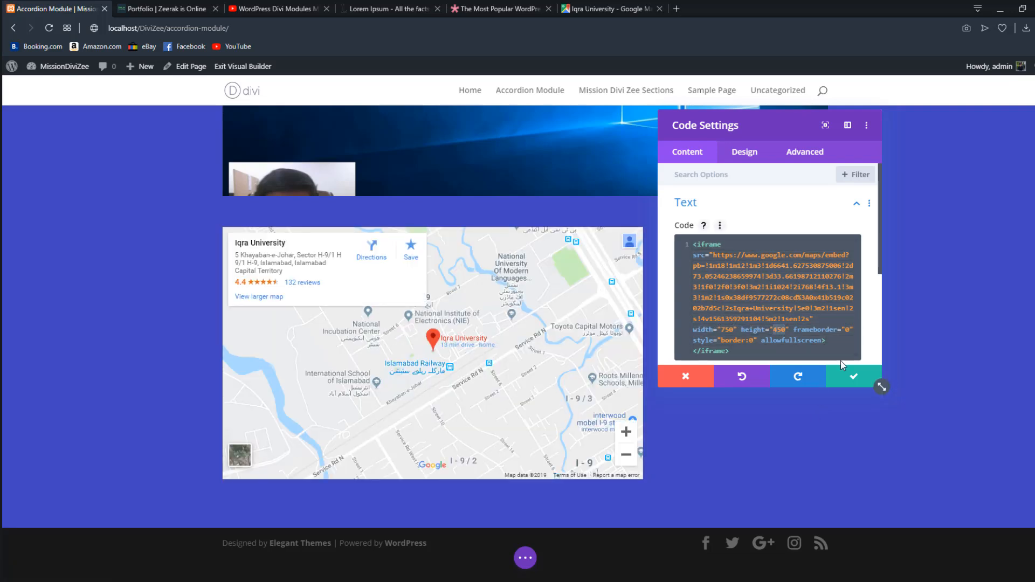
{"action": "type", "text": "500"}
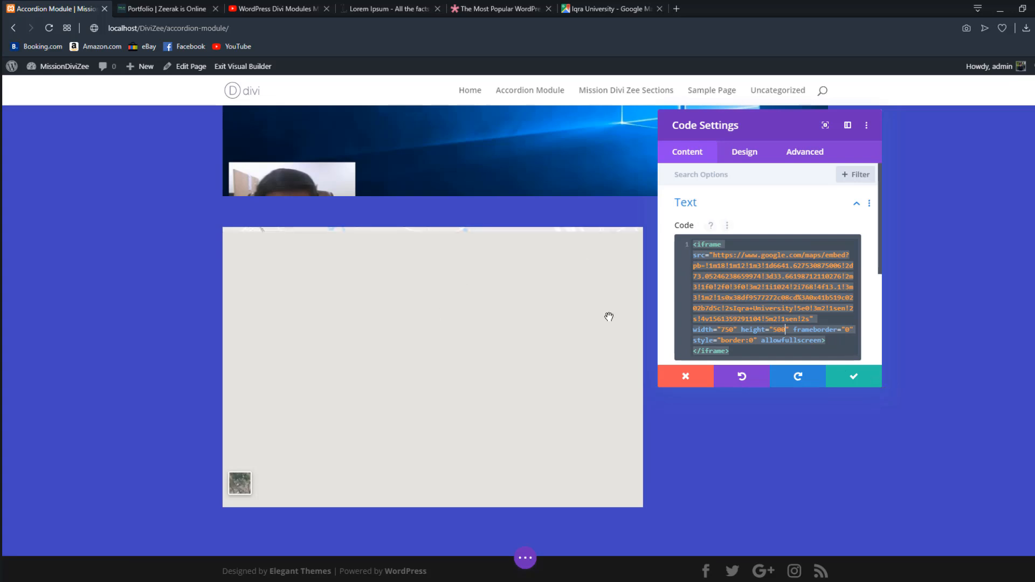
Step: Set the embedded map's width to 1280, try a height of 720, and settle on a height of 400
{"action": "double_click", "coordinate": [725, 329]}
{"action": "type", "text": "1"}
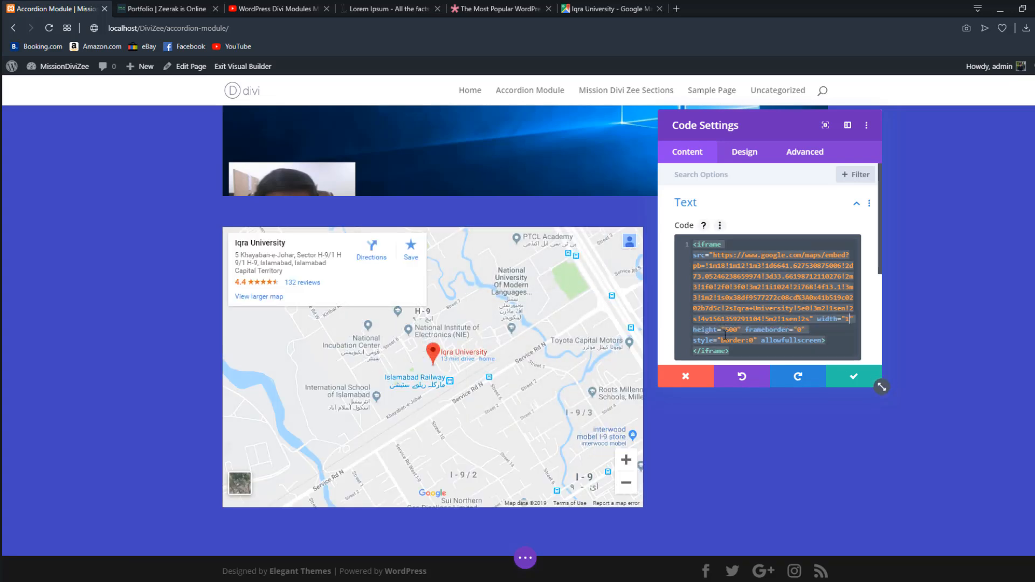
{"action": "type", "text": "280"}
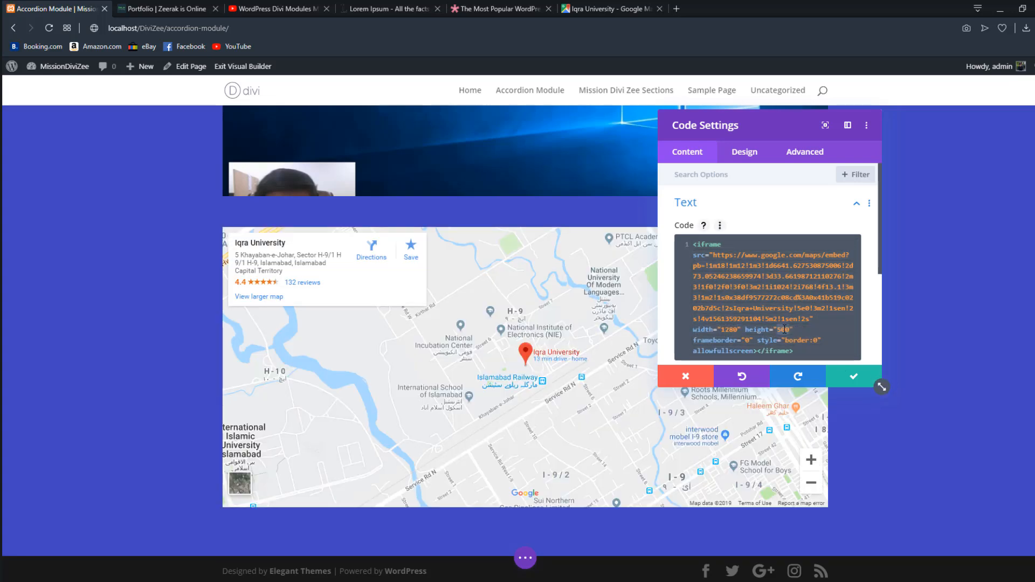
{"action": "double_click", "coordinate": [785, 329]}
{"action": "type", "text": "720"}
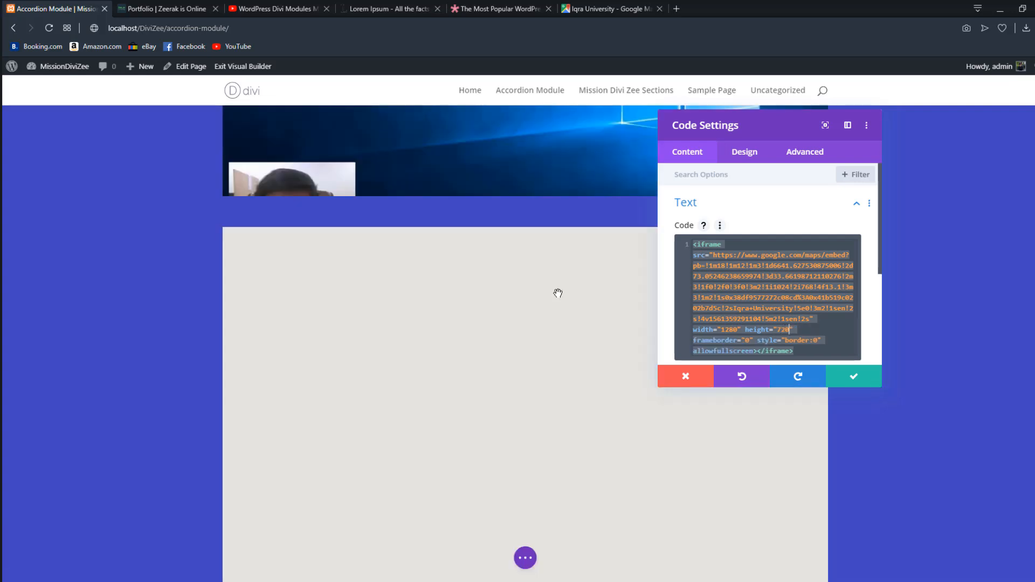
{"action": "scroll", "coordinate": [491, 368], "scroll_direction": "down", "scroll_amount": 2}
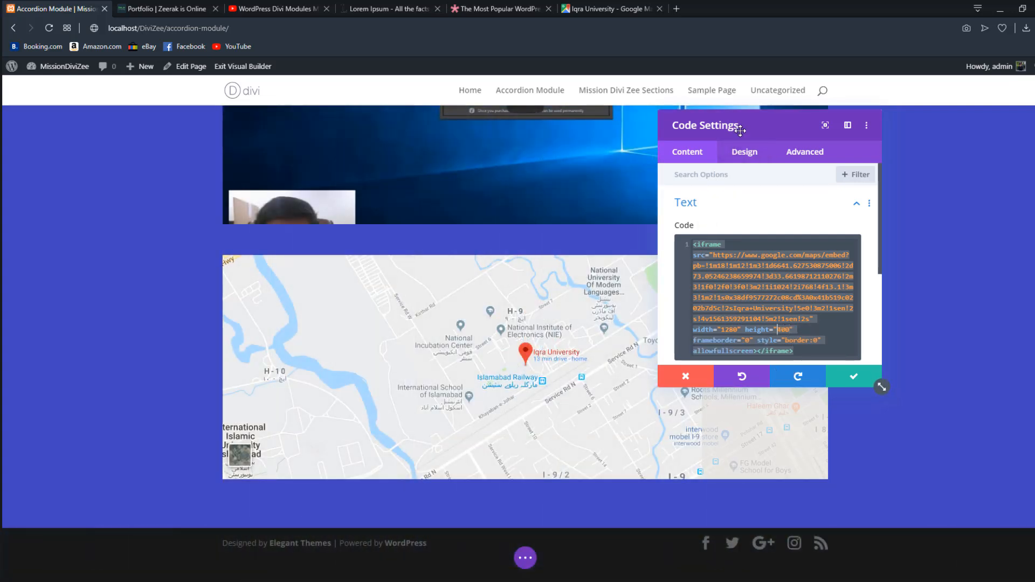
Step: Scale the map's Code module up slightly with the Transform design settings
{"action": "left_click", "coordinate": [747, 157]}
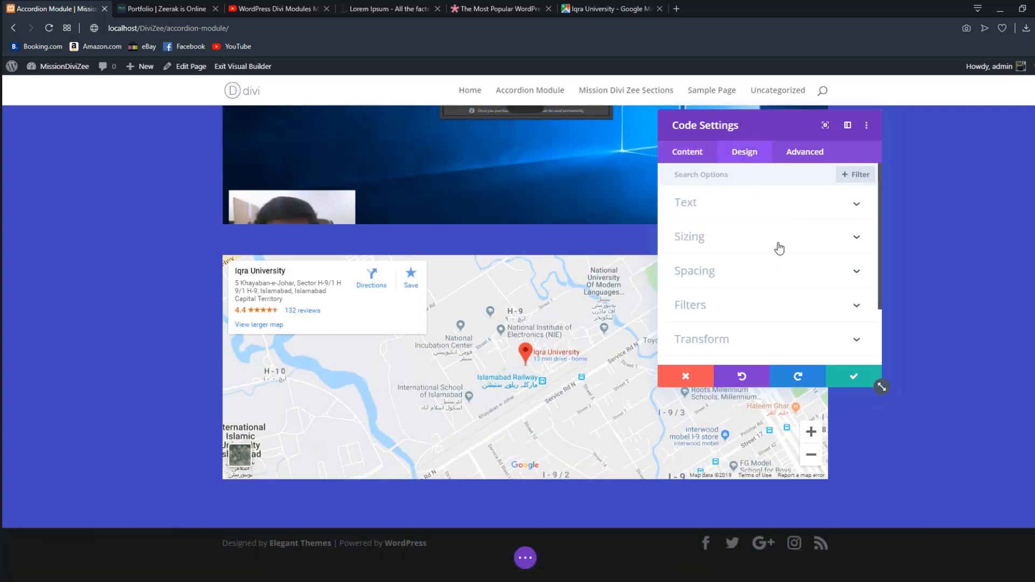
{"action": "scroll", "coordinate": [776, 253], "scroll_direction": "down", "scroll_amount": 2}
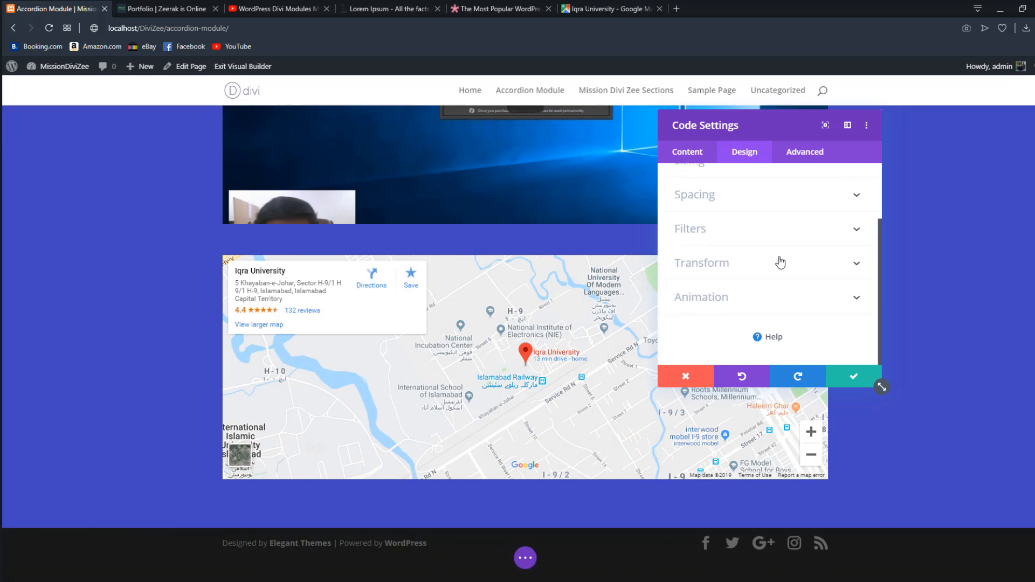
{"action": "left_click", "coordinate": [733, 268]}
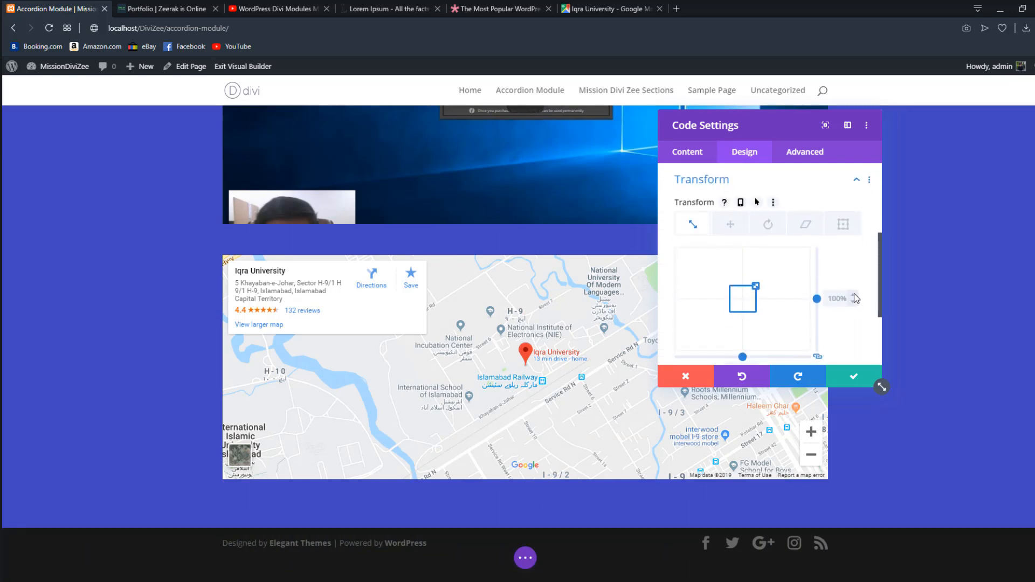
{"action": "left_click", "coordinate": [854, 294]}
{"action": "left_click", "coordinate": [854, 294]}
{"action": "scroll", "coordinate": [755, 234], "scroll_direction": "up", "scroll_amount": 5}
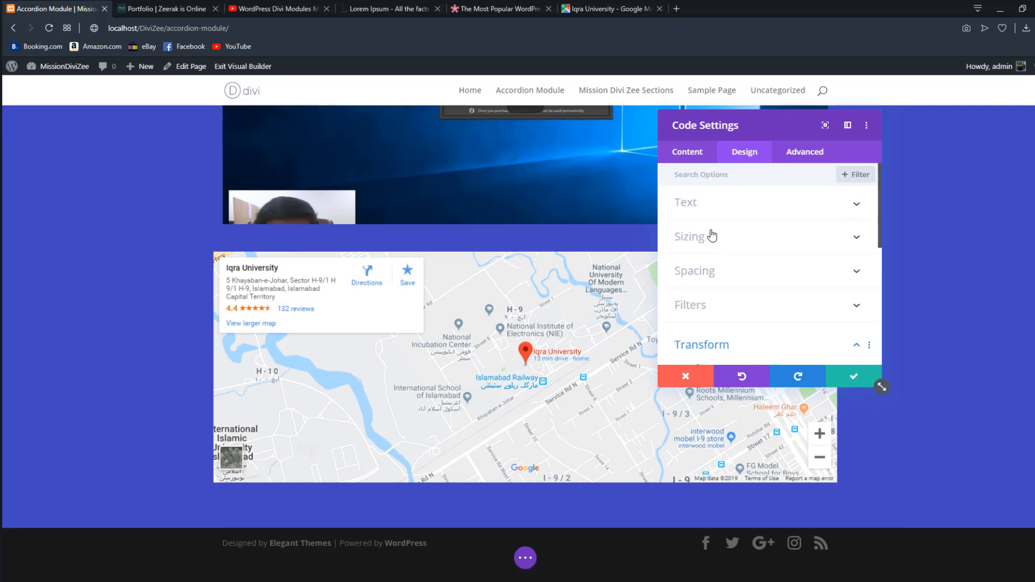
Step: Center the Code module's text alignment and look at its advanced options
{"action": "left_click", "coordinate": [707, 210]}
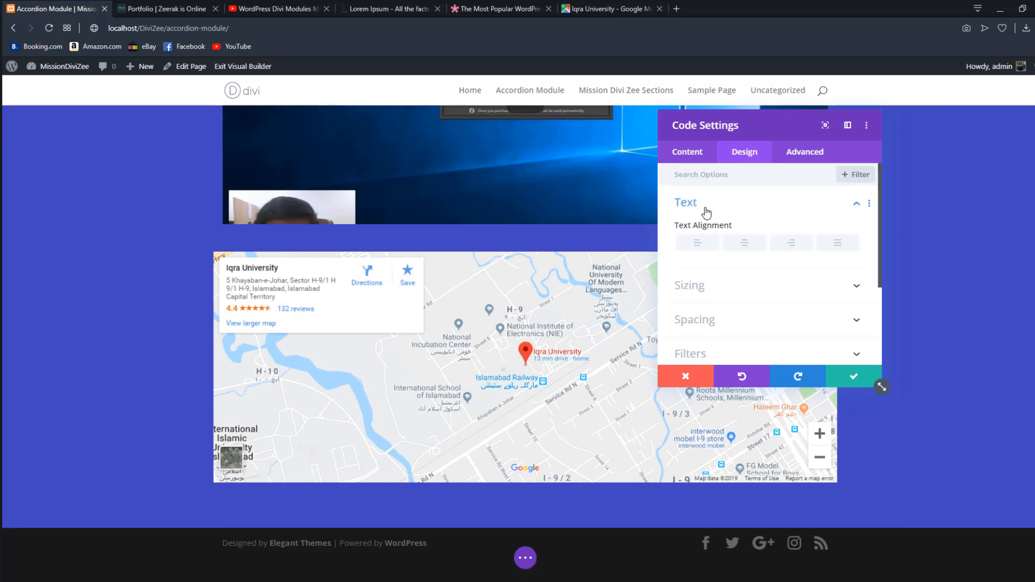
{"action": "left_click", "coordinate": [743, 244]}
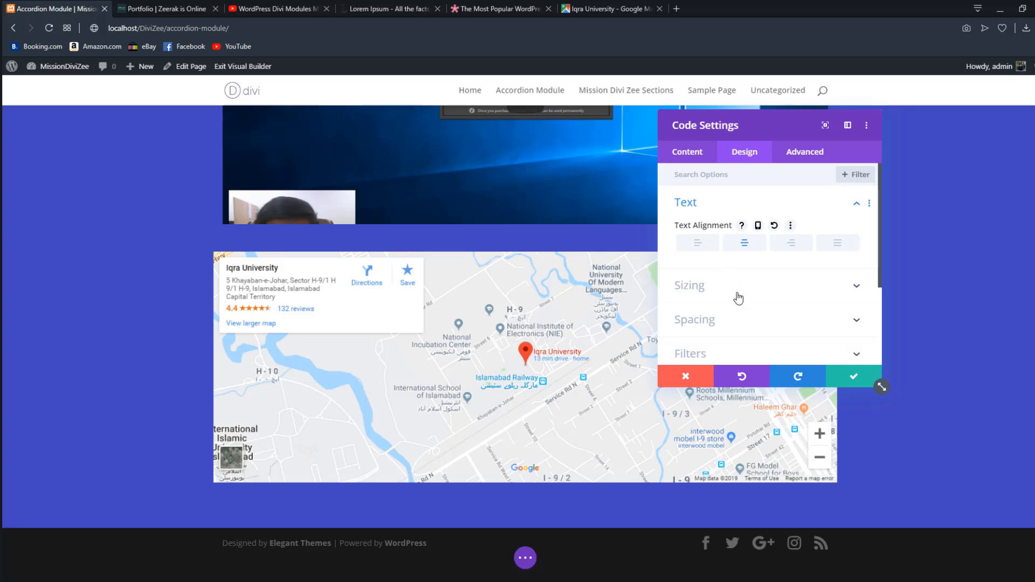
{"action": "left_click", "coordinate": [802, 160]}
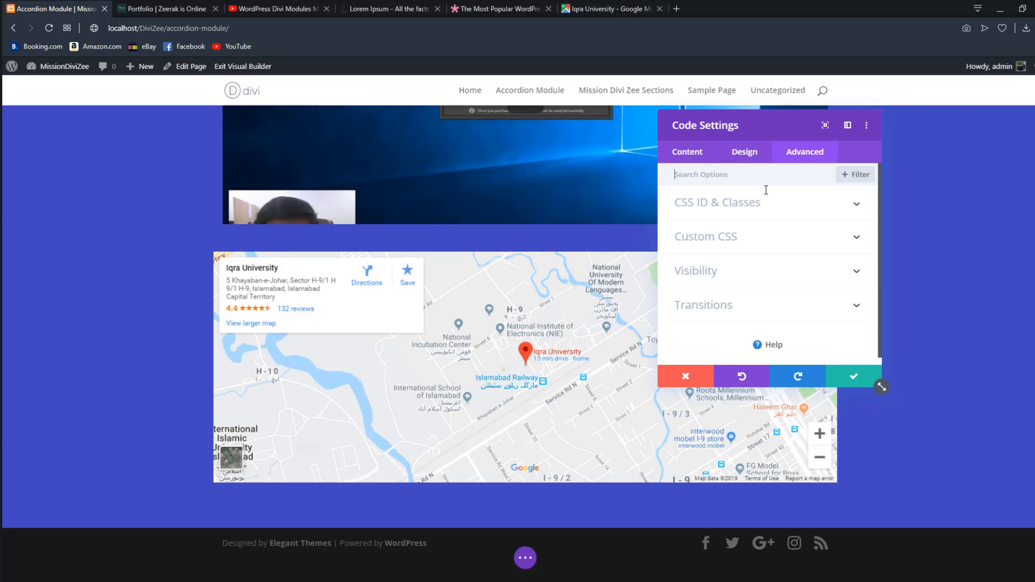
Step: Save the Code module's settings and the page, and exit the Visual Builder
{"action": "left_click", "coordinate": [851, 376]}
{"action": "key", "text": "ctrl+s"}
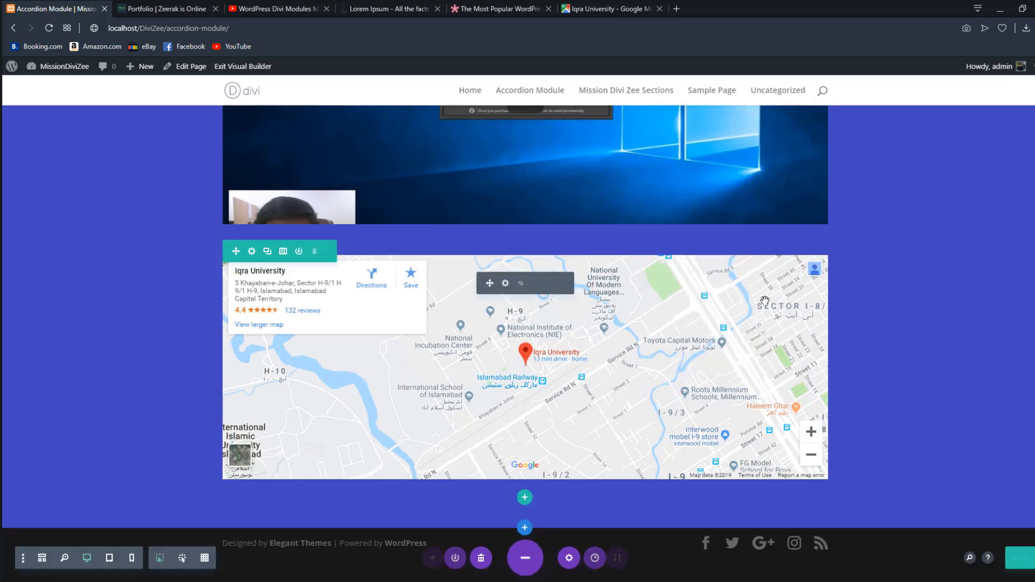
{"action": "scroll", "coordinate": [485, 205], "scroll_direction": "up", "scroll_amount": 2}
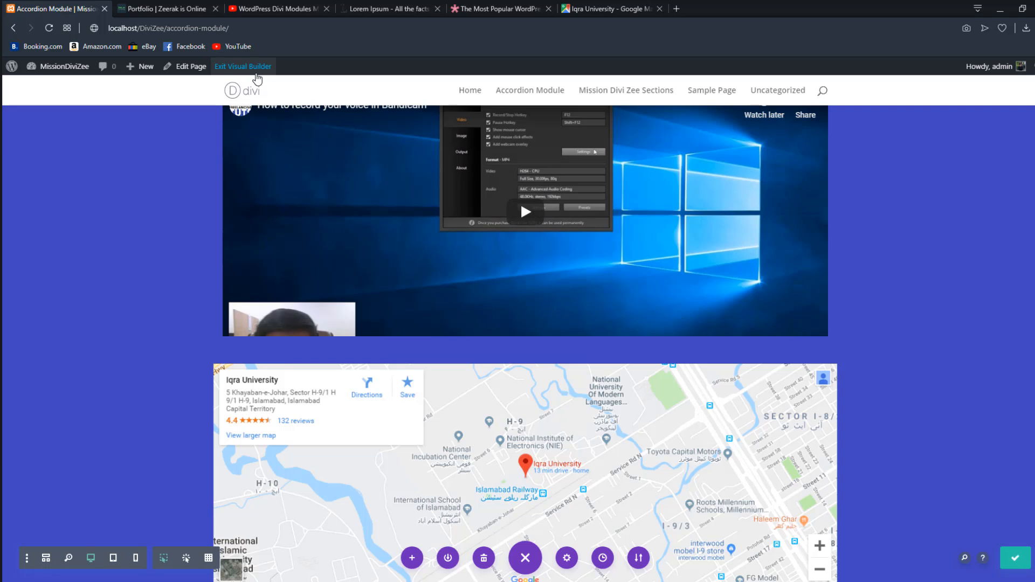
{"action": "left_click", "coordinate": [256, 74]}
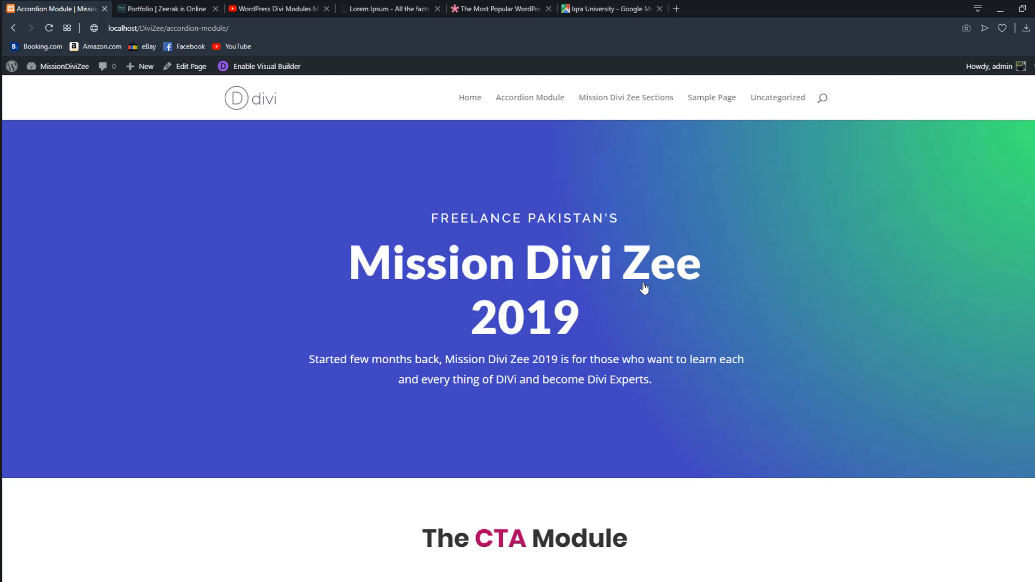
Step: Review the finished page outside the builder, covering the CTA, Circle Counters and Code module sections down to the embedded map
{"action": "scroll", "coordinate": [550, 162], "scroll_direction": "down", "scroll_amount": 3}
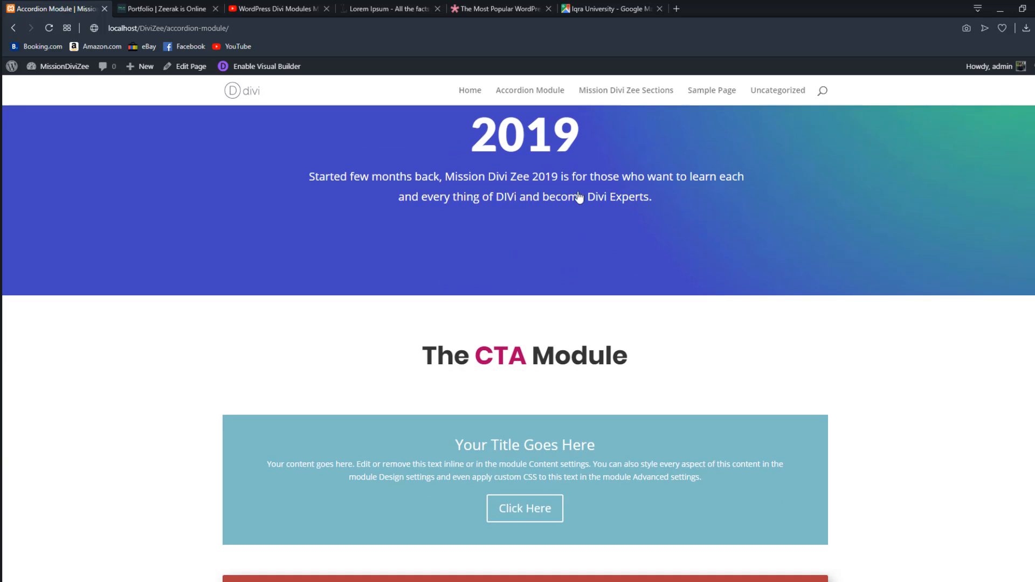
{"action": "scroll", "coordinate": [685, 171], "scroll_direction": "down", "scroll_amount": 2}
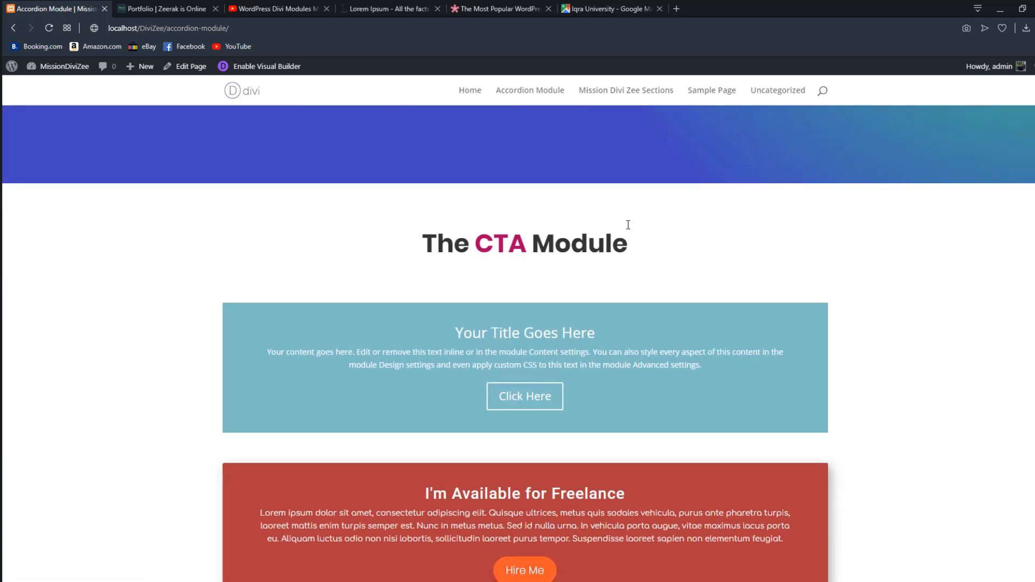
{"action": "scroll", "coordinate": [681, 218], "scroll_direction": "down", "scroll_amount": 2}
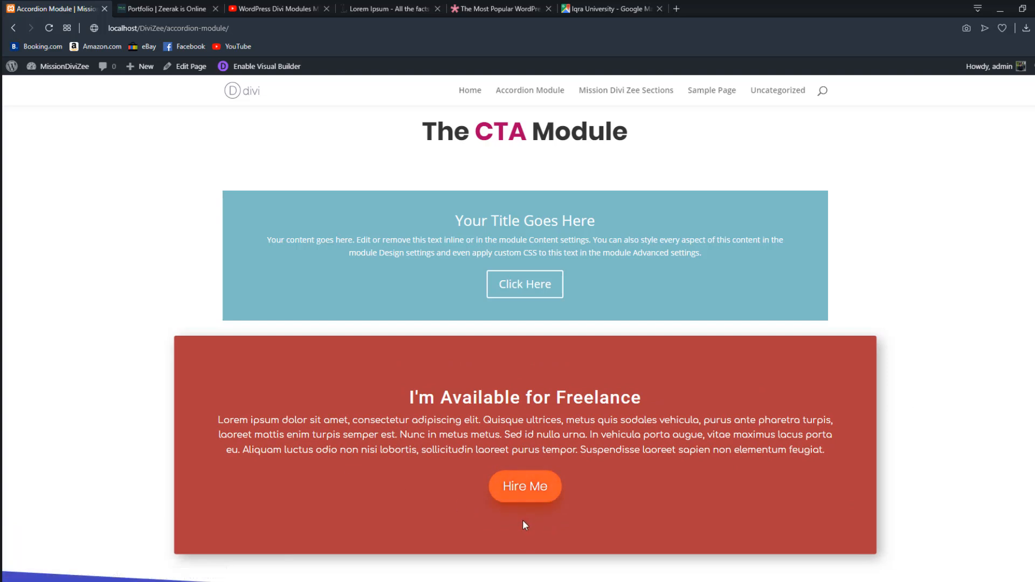
{"action": "scroll", "coordinate": [790, 190], "scroll_direction": "down", "scroll_amount": 3}
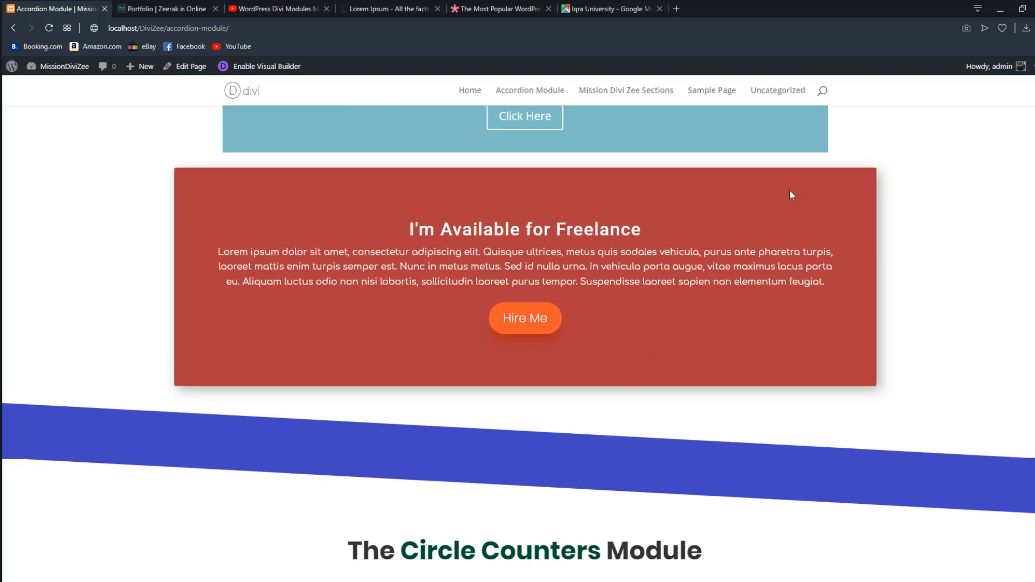
{"action": "scroll", "coordinate": [790, 189], "scroll_direction": "down", "scroll_amount": 5}
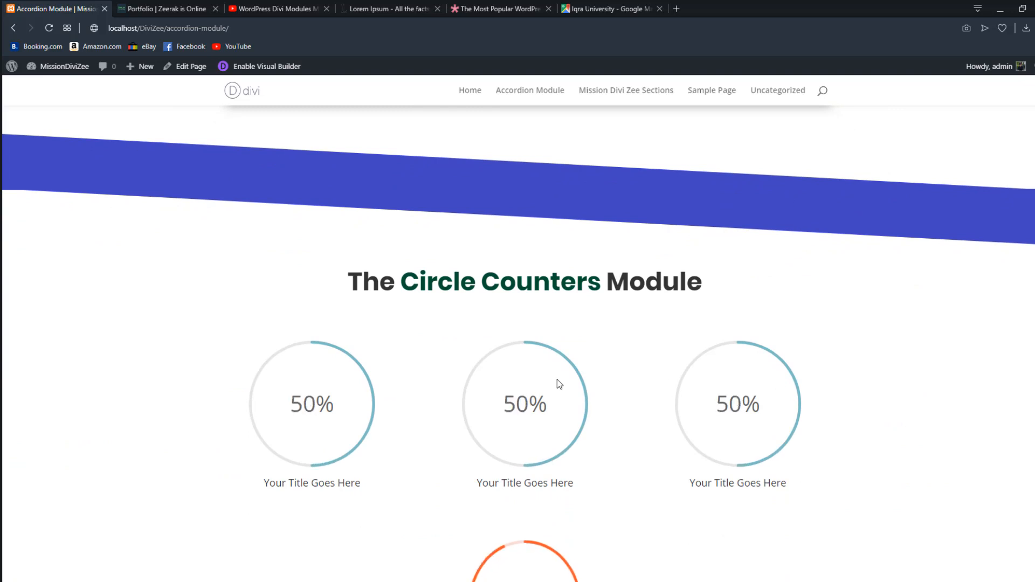
{"action": "scroll", "coordinate": [771, 222], "scroll_direction": "down", "scroll_amount": 4}
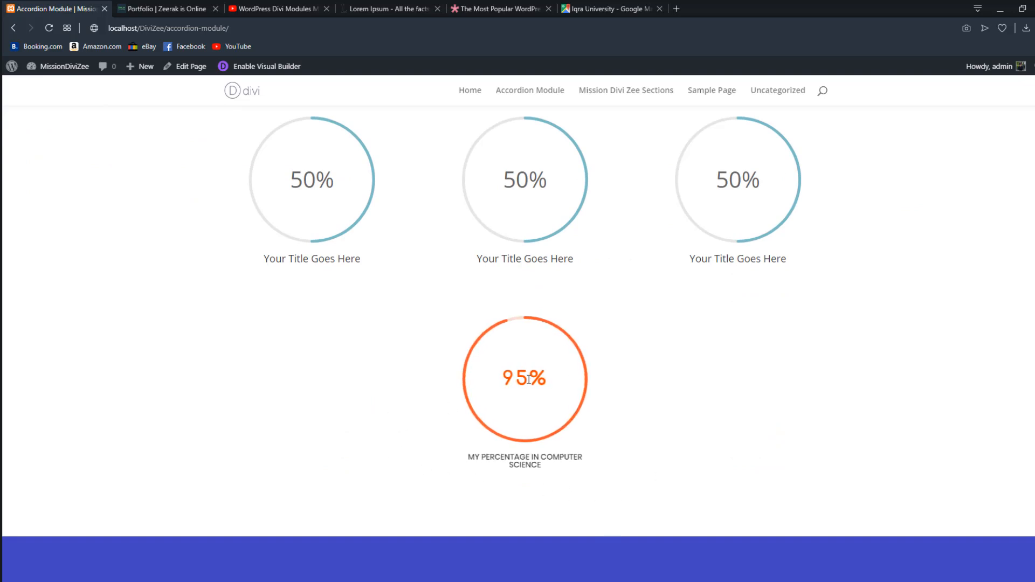
{"action": "scroll", "coordinate": [671, 253], "scroll_direction": "down", "scroll_amount": 2}
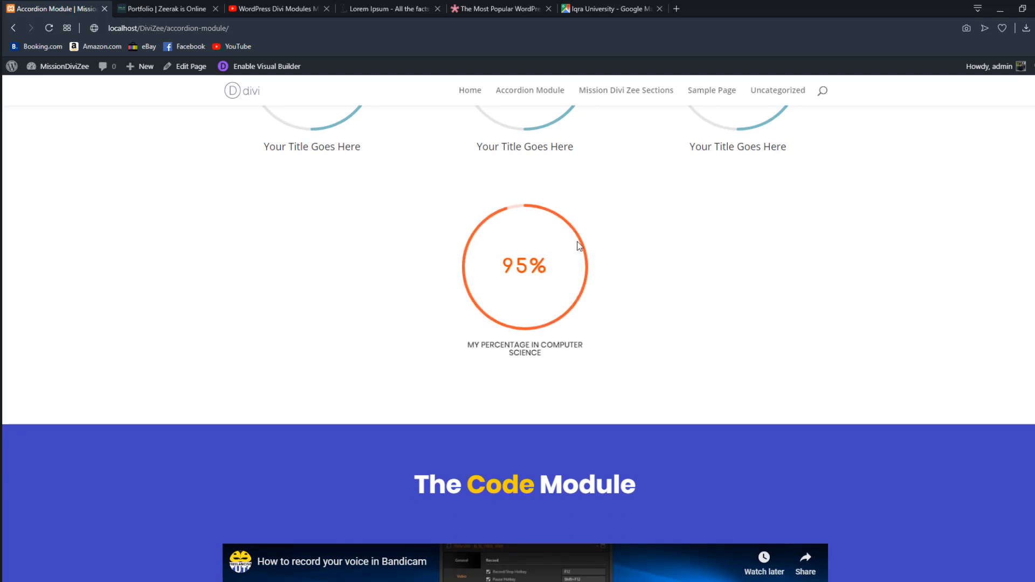
{"action": "scroll", "coordinate": [629, 245], "scroll_direction": "down", "scroll_amount": 4}
{"action": "scroll", "coordinate": [768, 233], "scroll_direction": "down", "scroll_amount": 1}
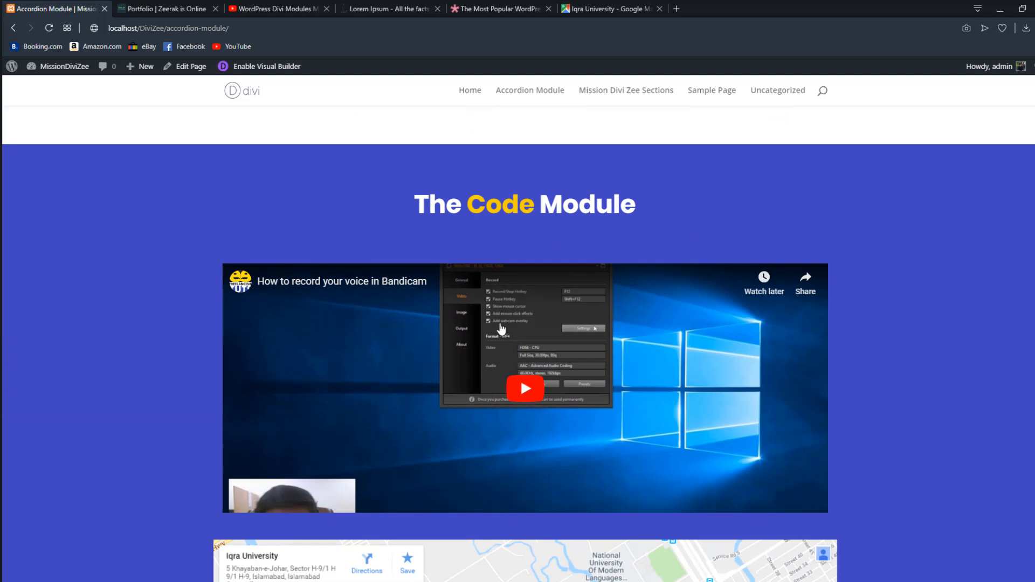
{"action": "scroll", "coordinate": [837, 182], "scroll_direction": "down", "scroll_amount": 5}
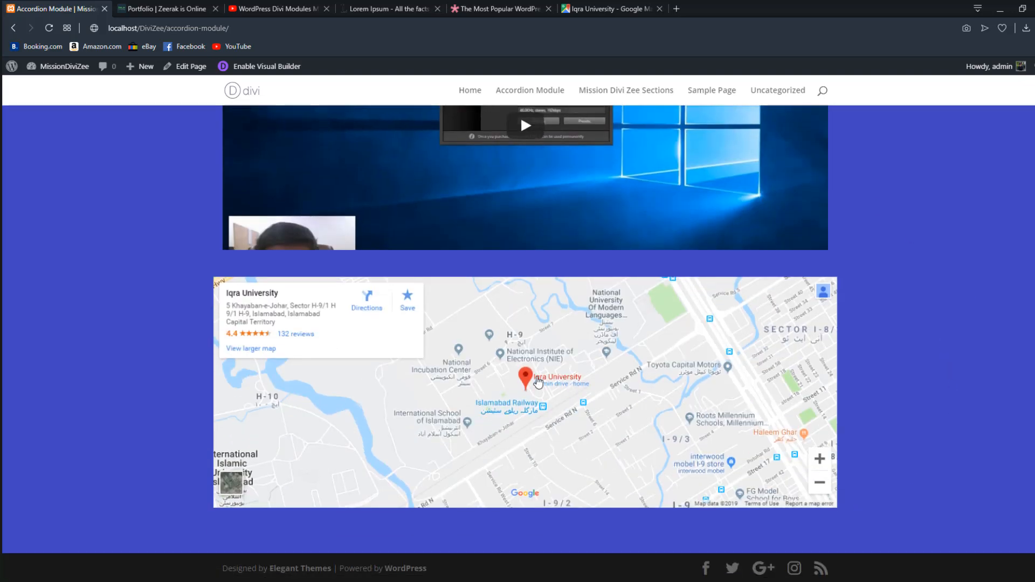
Step: Test panning and zooming the embedded Iqra University map, and return to the CTA Module section
{"action": "left_click_drag", "start_coordinate": [538, 383], "coordinate": [539, 371]}
{"action": "scroll", "coordinate": [535, 387], "scroll_direction": "up", "scroll_amount": 5}
{"action": "scroll", "coordinate": [535, 387], "scroll_direction": "down", "scroll_amount": 5}
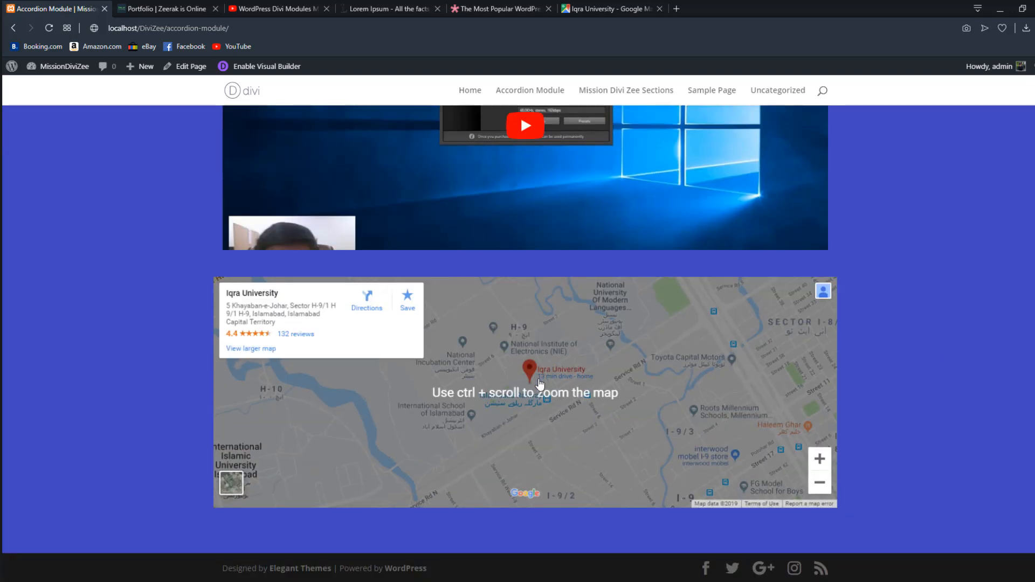
{"action": "scroll", "coordinate": [536, 387], "scroll_direction": "up", "scroll_amount": 2}
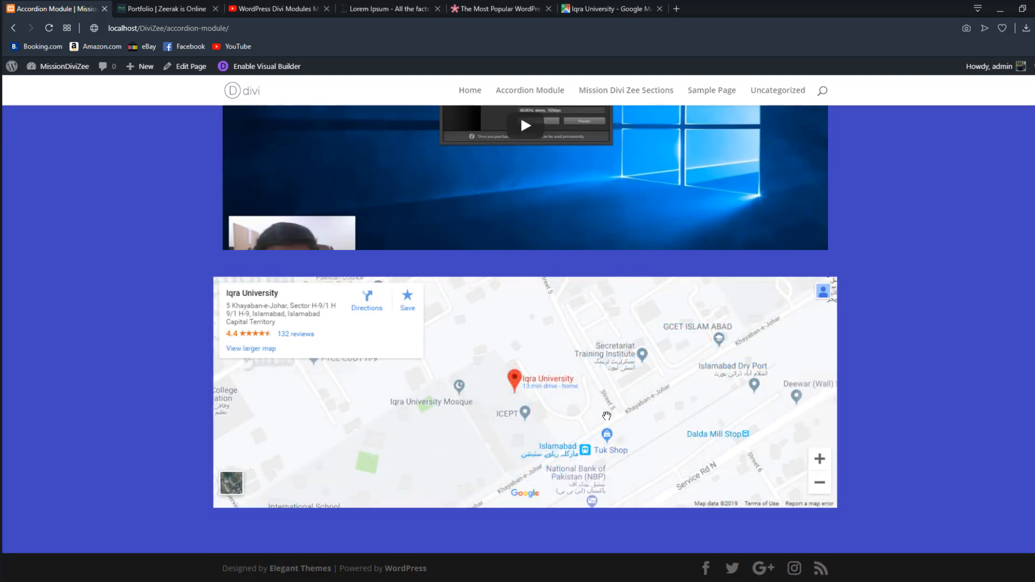
{"action": "scroll", "coordinate": [572, 378], "scroll_direction": "up", "scroll_amount": 1}
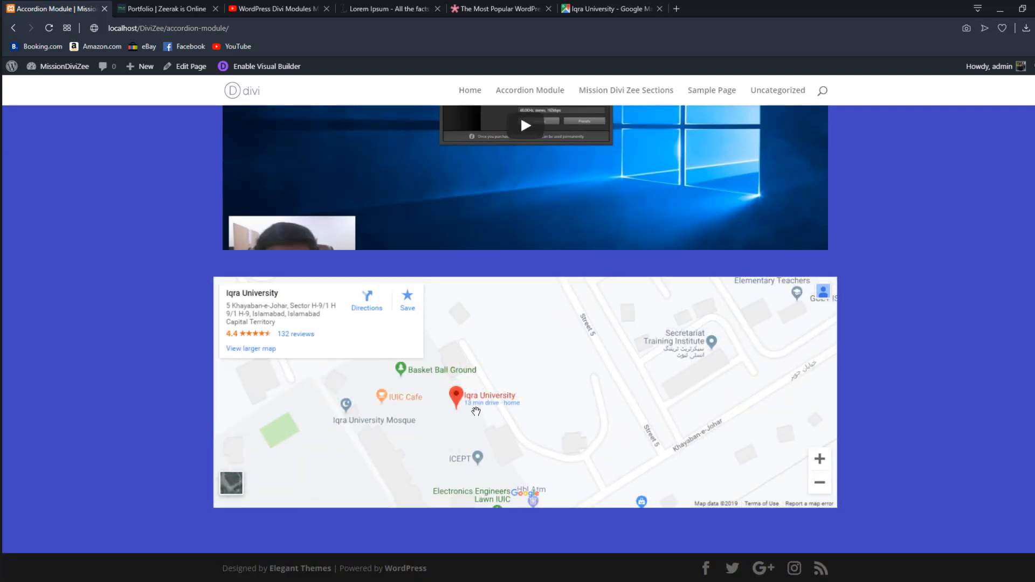
{"action": "scroll", "coordinate": [497, 387], "scroll_direction": "down", "scroll_amount": 1}
{"action": "scroll", "coordinate": [652, 337], "scroll_direction": "up", "scroll_amount": 20}
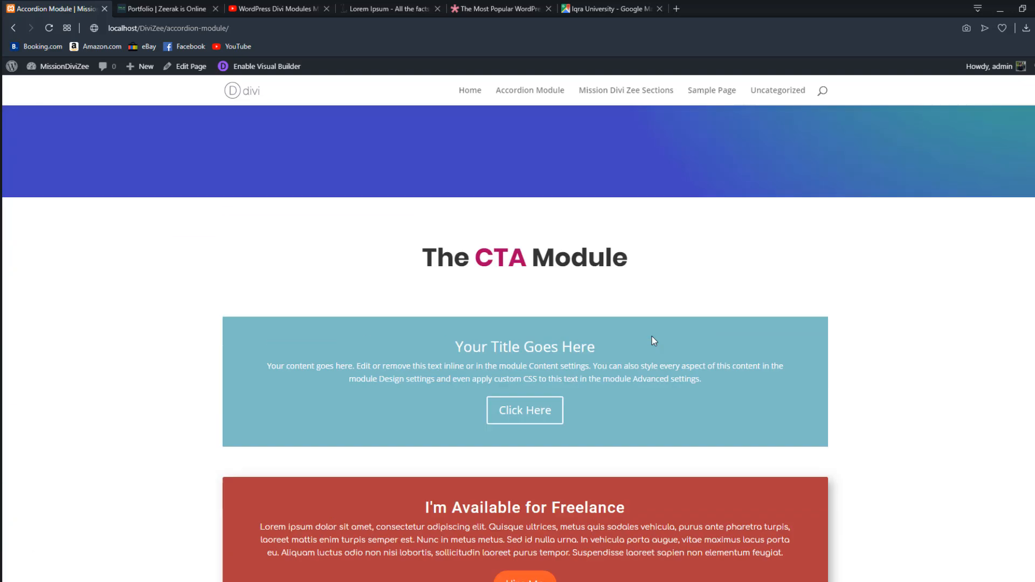